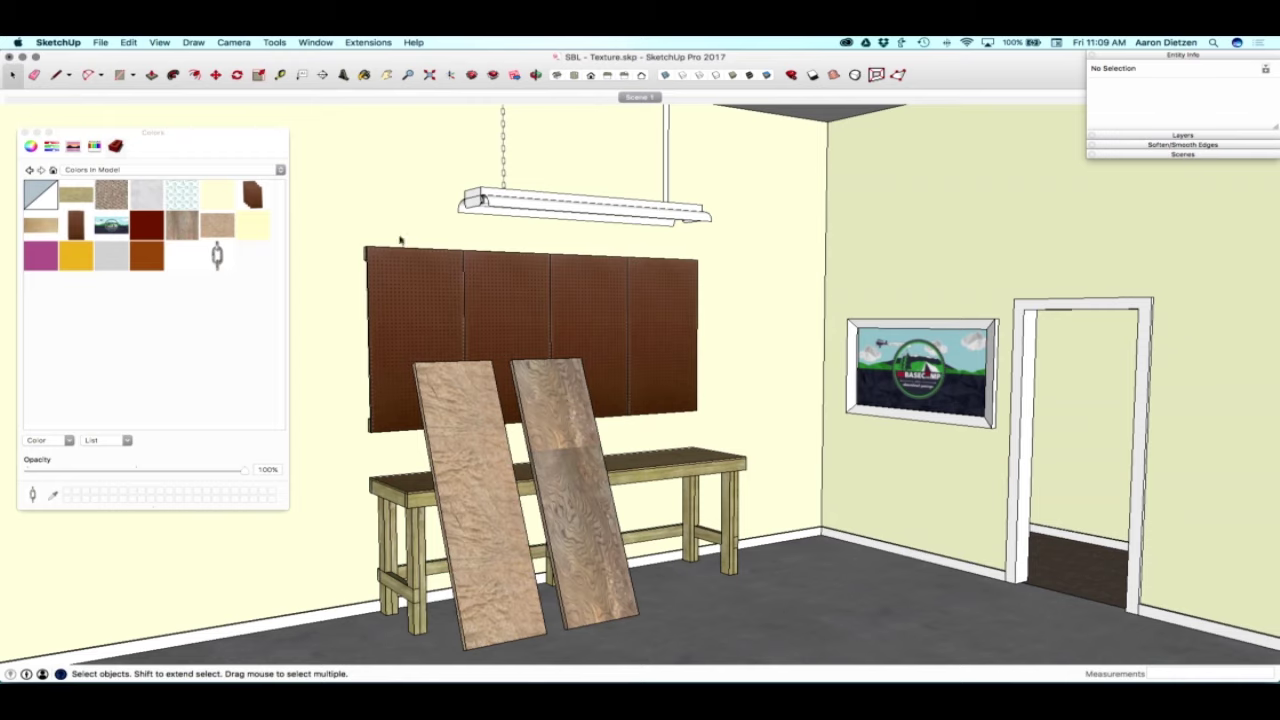
# Step: Undo the last erase and zoom in toward the two leaning boards
pyautogui.click(129, 42)
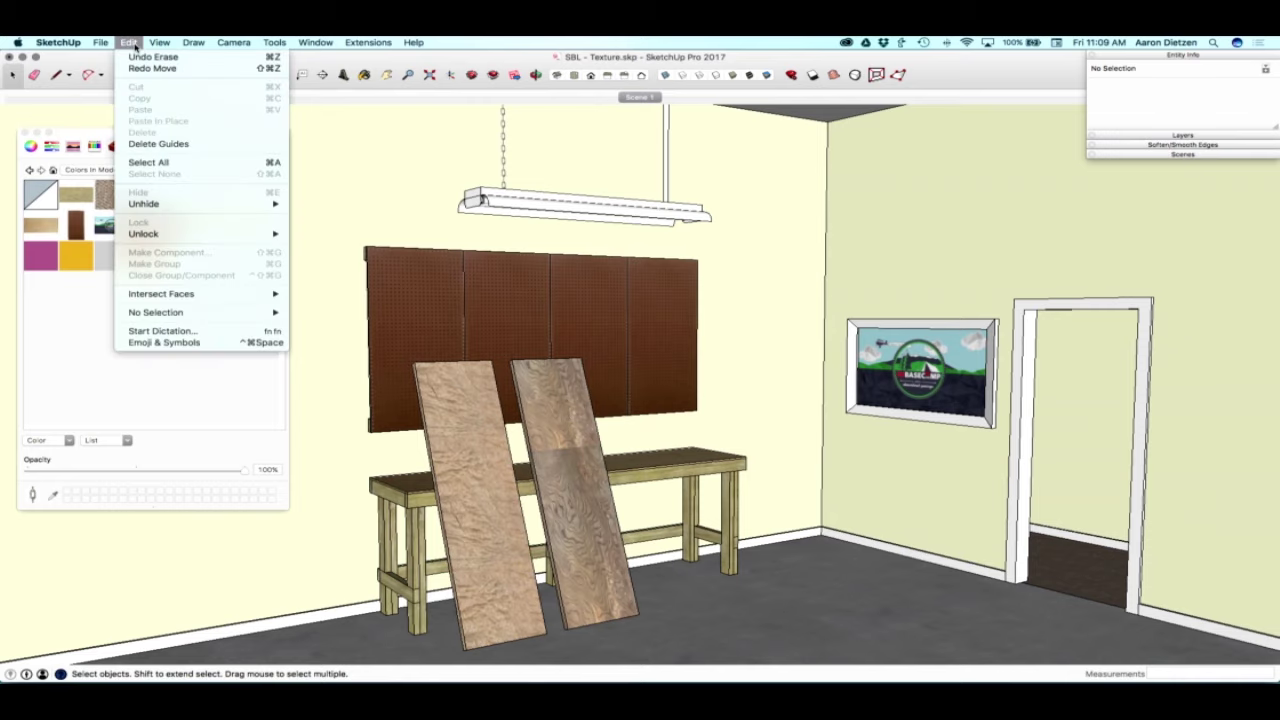
pyautogui.click(150, 51)
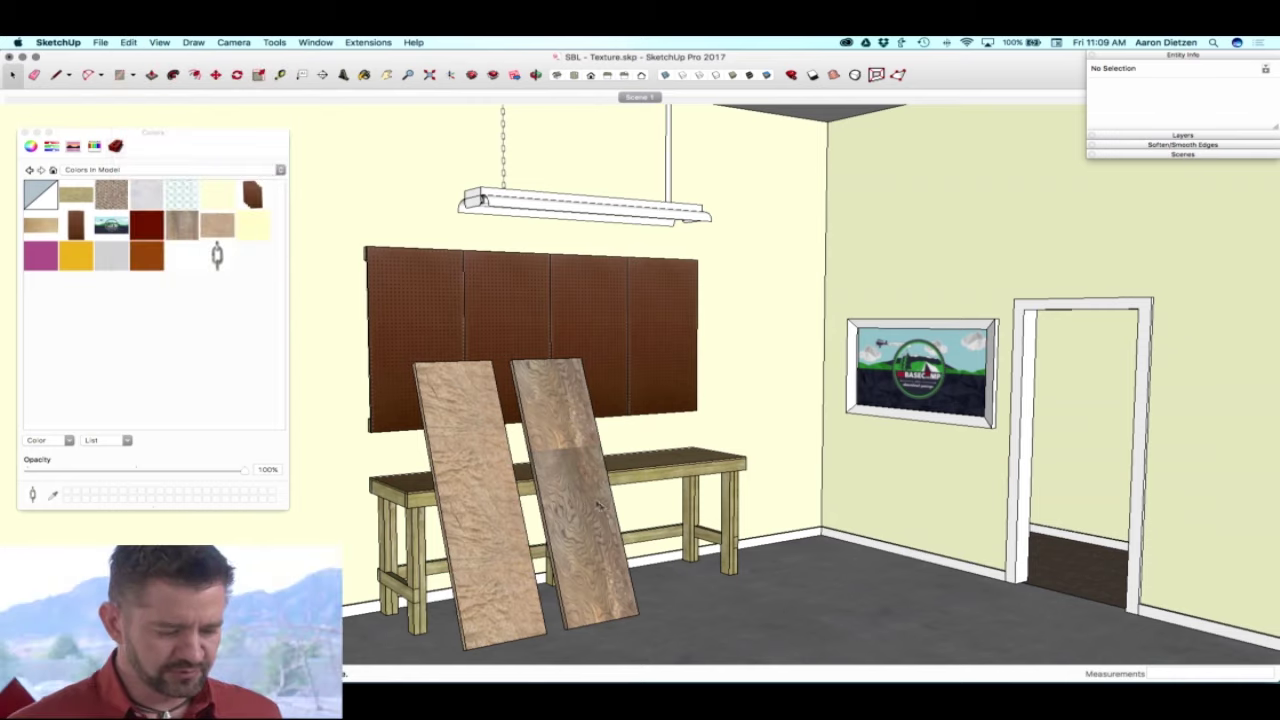
pyautogui.scroll(3, 583, 493)
pyautogui.scroll(5, 519, 514)
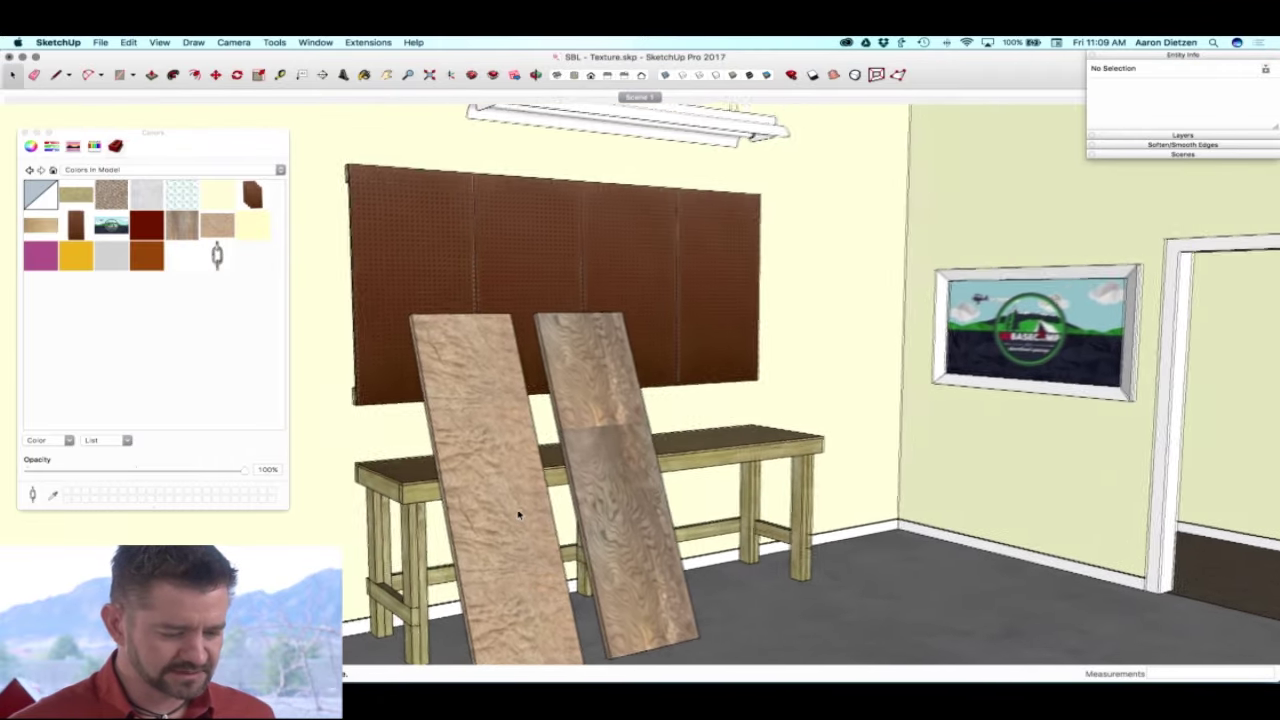
pyautogui.scroll(2, 519, 514)
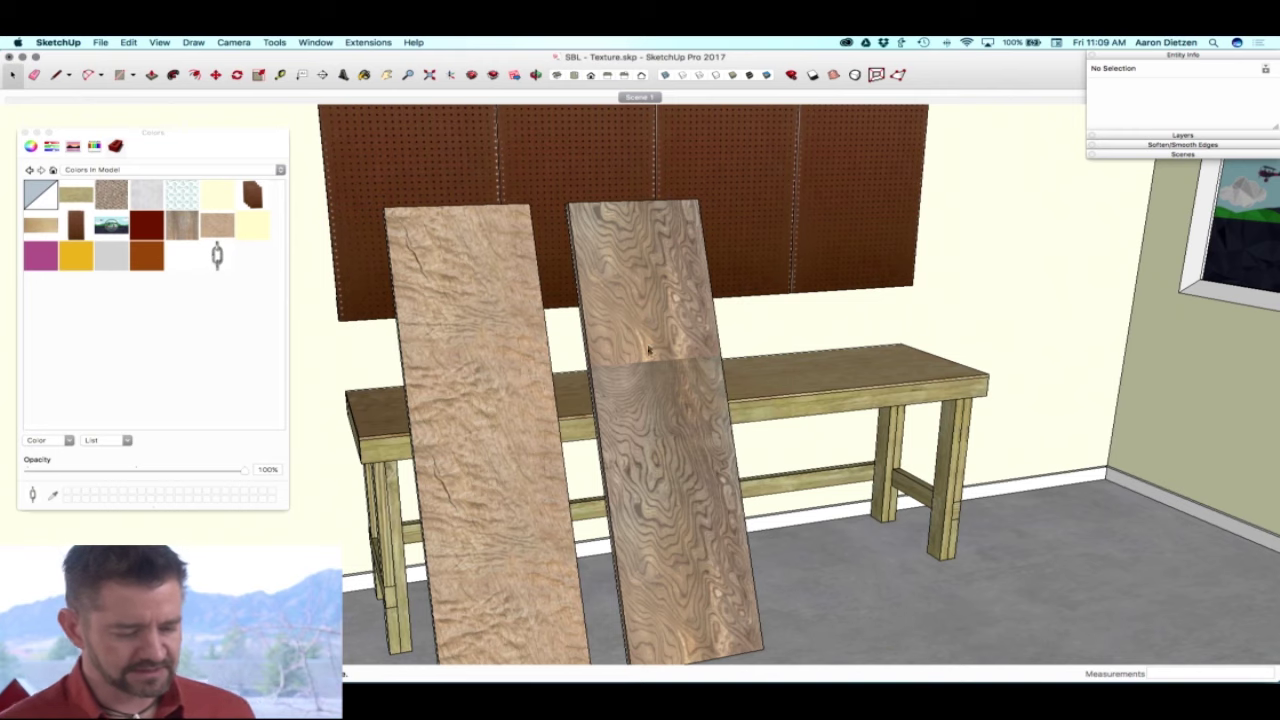
# Step: Orbit down over the boards to inspect the right board's repeating wood-grain seam
pyautogui.moveTo(656, 318); pyautogui.dragTo(647, 352, button='middle')
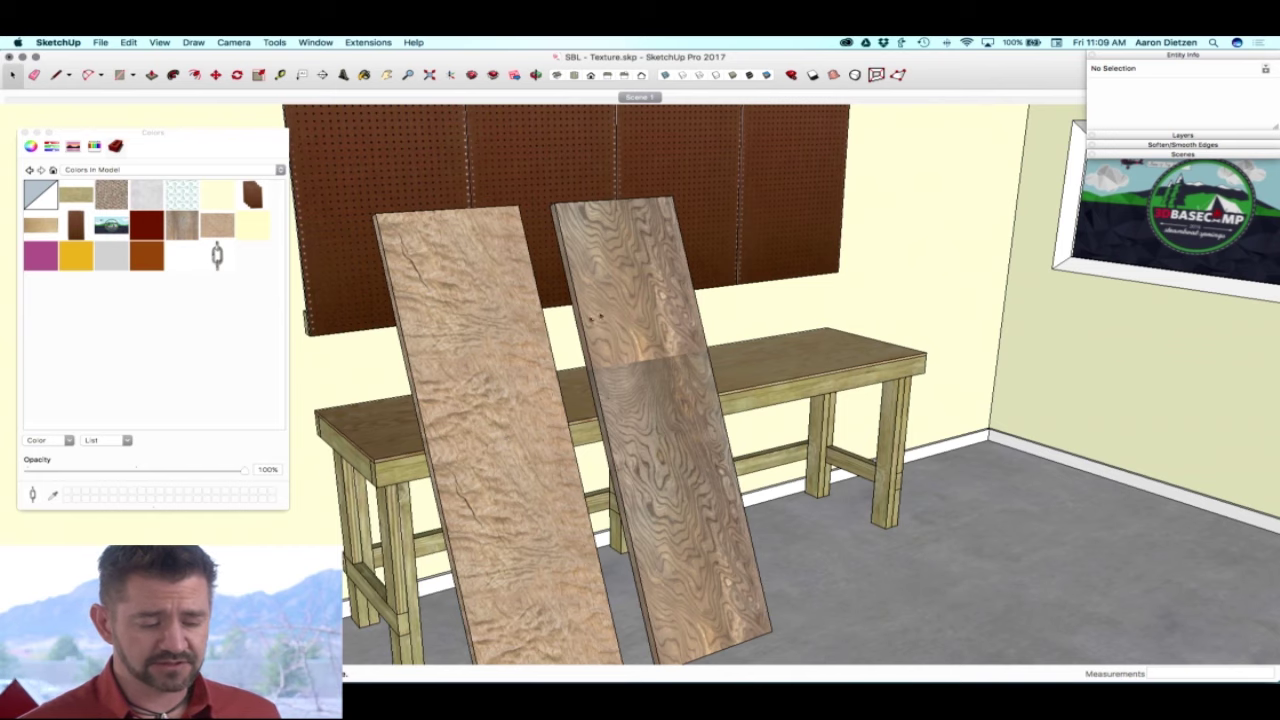
pyautogui.scroll(5, 650, 394)
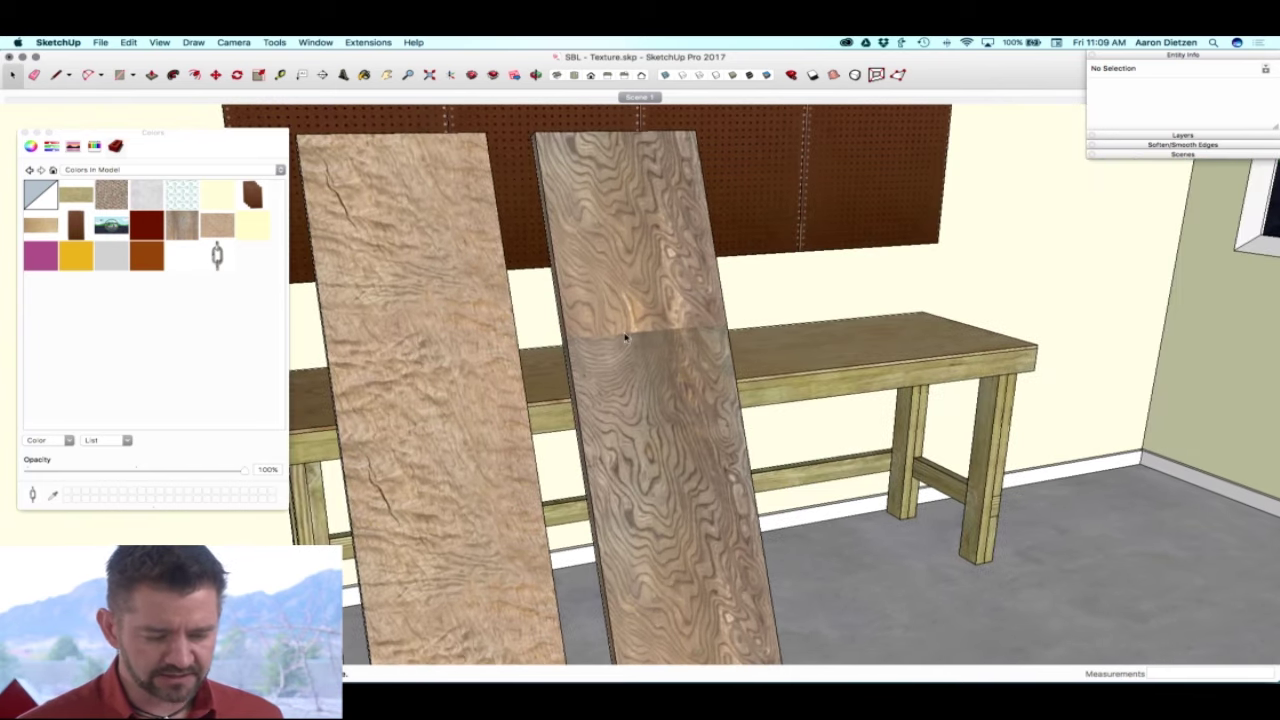
pyautogui.moveTo(724, 332); pyautogui.dragTo(609, 378, button='middle')
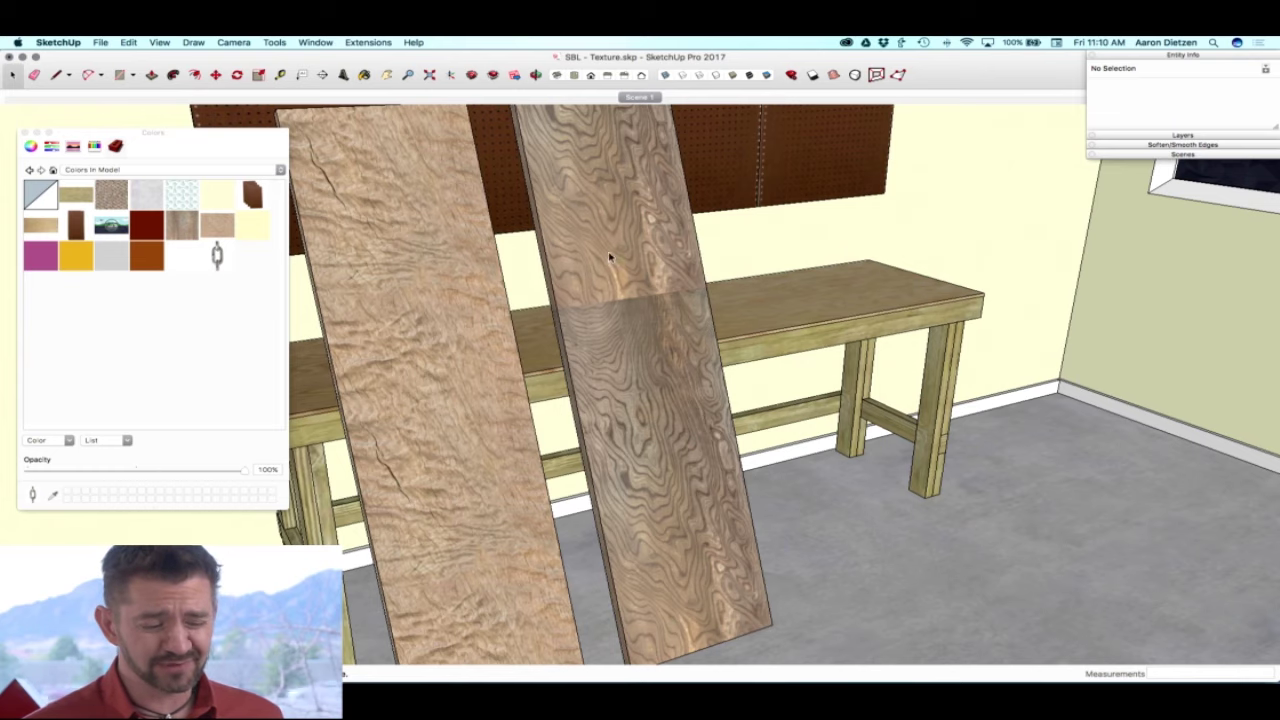
pyautogui.moveTo(619, 344); pyautogui.dragTo(634, 322, button='middle')
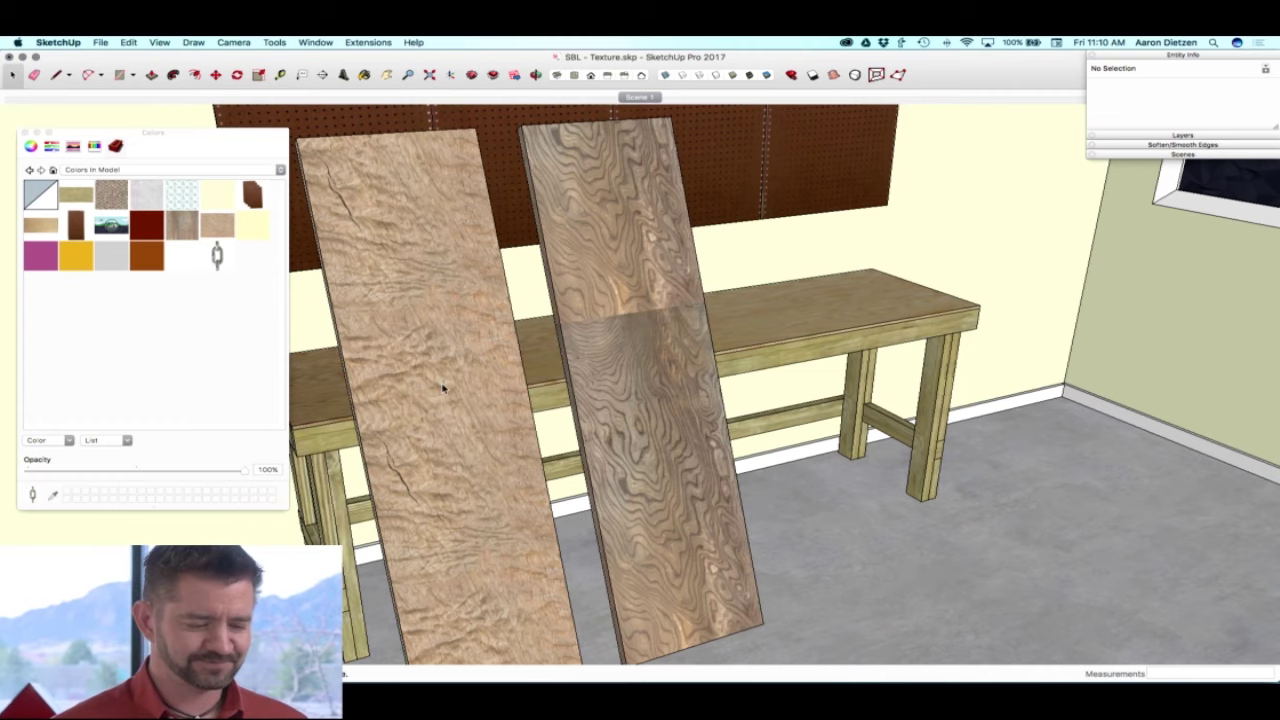
# Step: Orbit up to the light fixture and its chain hanging above the pegboard
pyautogui.moveTo(443, 388); pyautogui.dragTo(506, 408, button='middle')
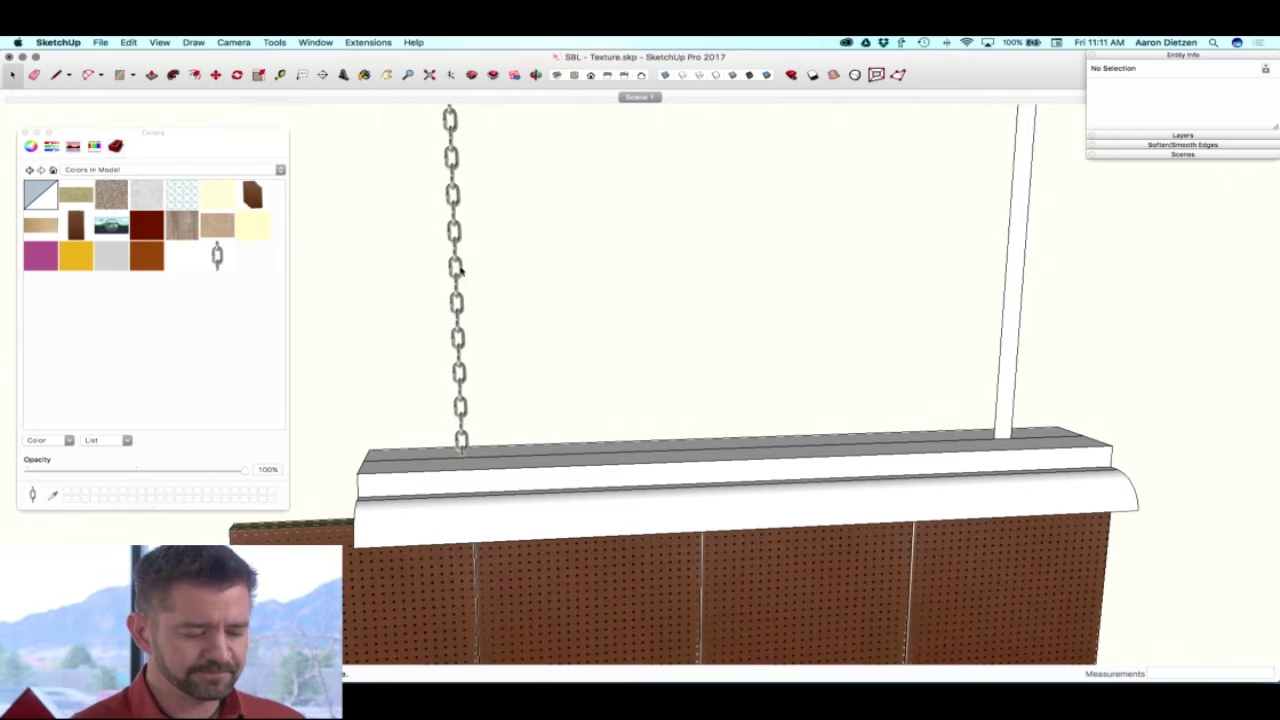
# Step: Sample the chain material and paint it onto the fixture's white right-hand rod
pyautogui.moveTo(463, 275); pyautogui.dragTo(400, 297, button='middle')
pyautogui.press('b')
pyautogui.keyDown('super'); pyautogui.click(404, 268); pyautogui.keyUp('super')
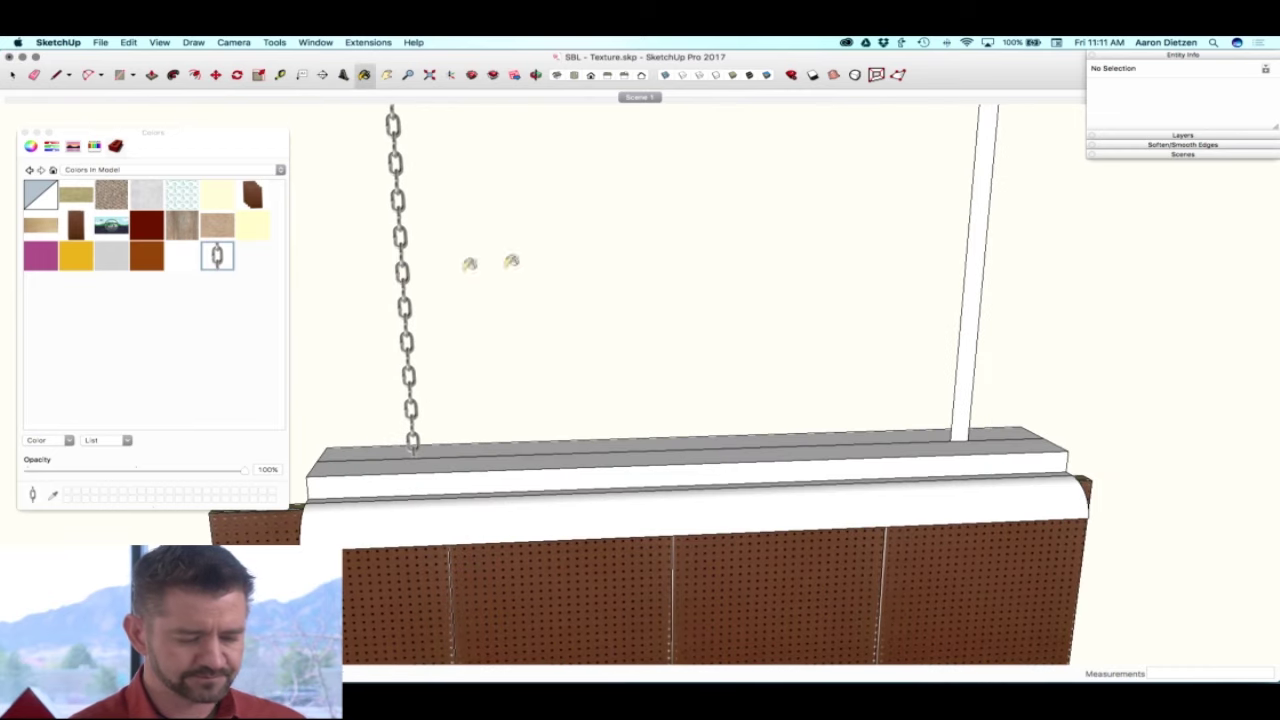
pyautogui.click(985, 211)
pyautogui.moveTo(1020, 317); pyautogui.dragTo(963, 283, button='middle')
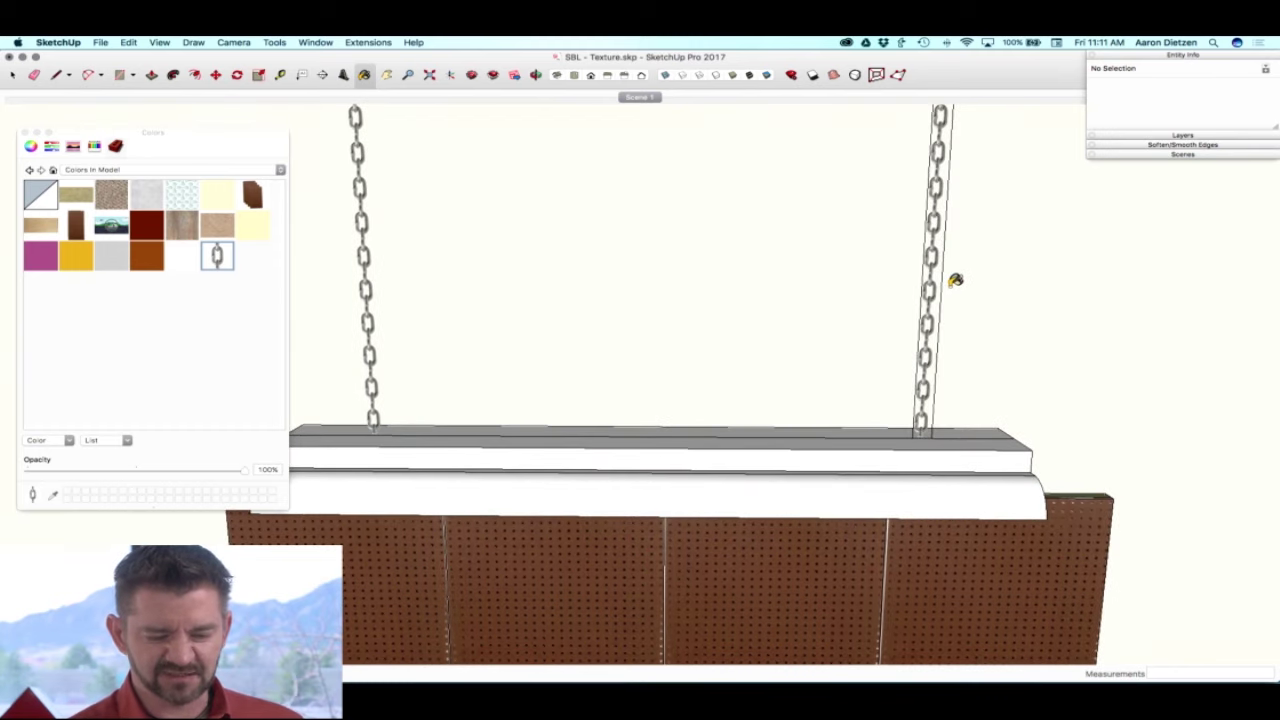
# Step: Soften the outline edges of the right chain and review the fixture from several angles
pyautogui.press('e')
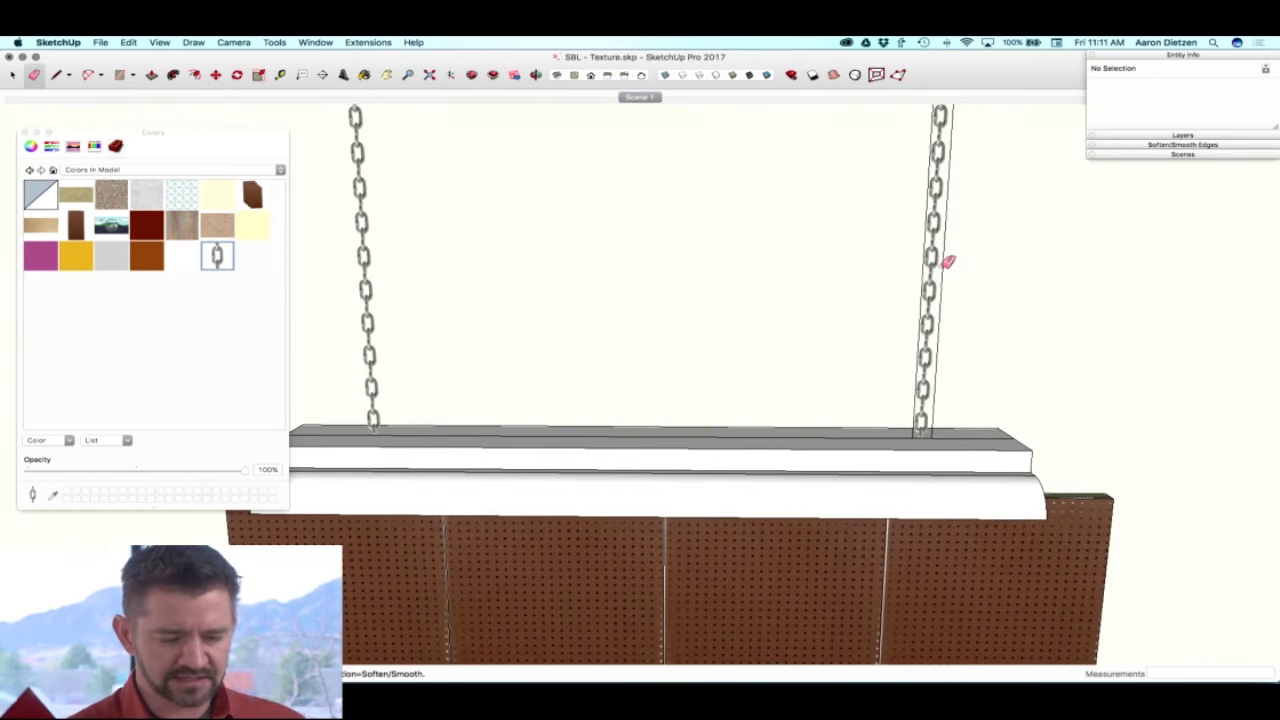
pyautogui.click(929, 275)
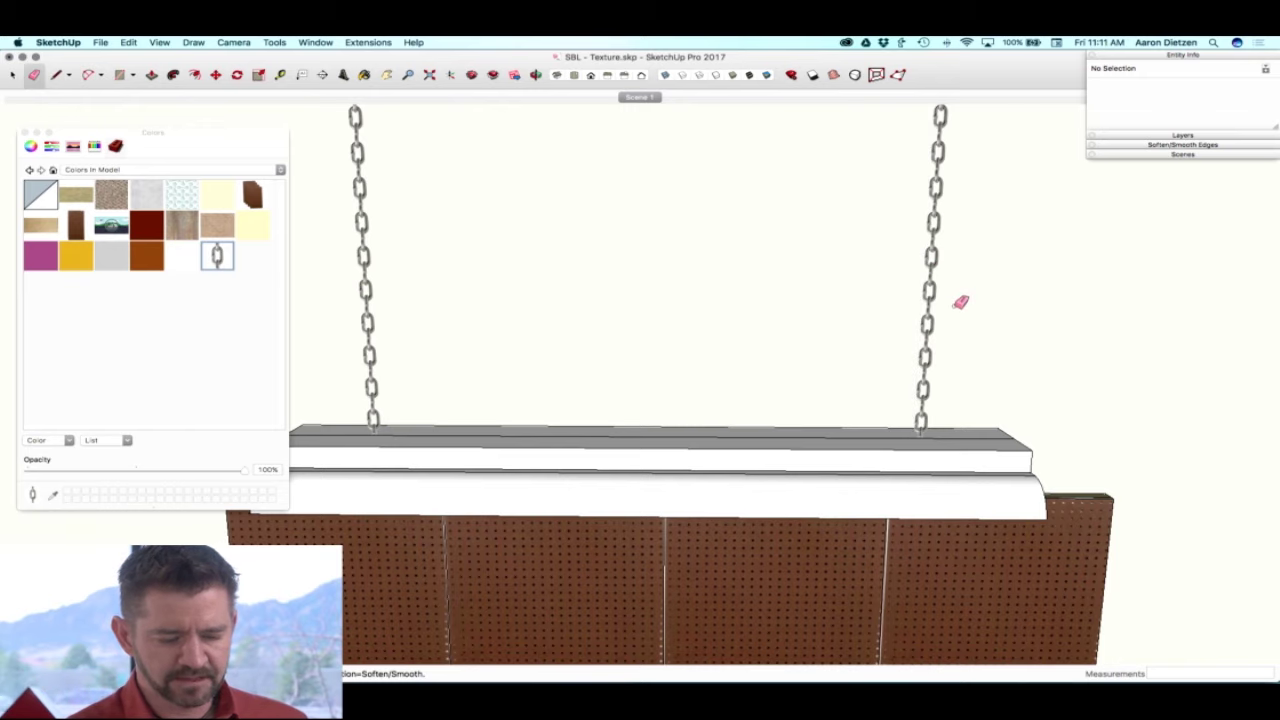
pyautogui.moveTo(954, 303); pyautogui.dragTo(880, 315, button='middle')
pyautogui.moveTo(500, 306); pyautogui.dragTo(486, 274, button='middle')
pyautogui.moveTo(464, 229); pyautogui.dragTo(566, 243, button='middle')
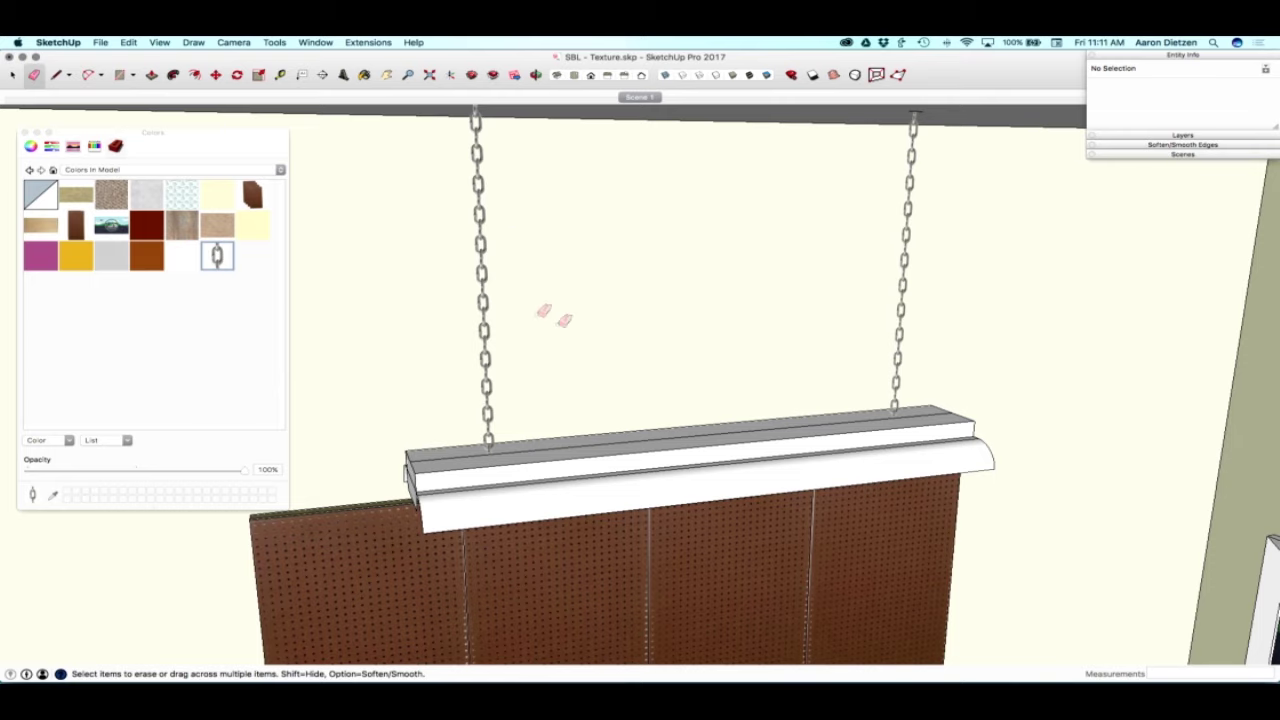
pyautogui.moveTo(580, 323); pyautogui.dragTo(526, 309, button='middle')
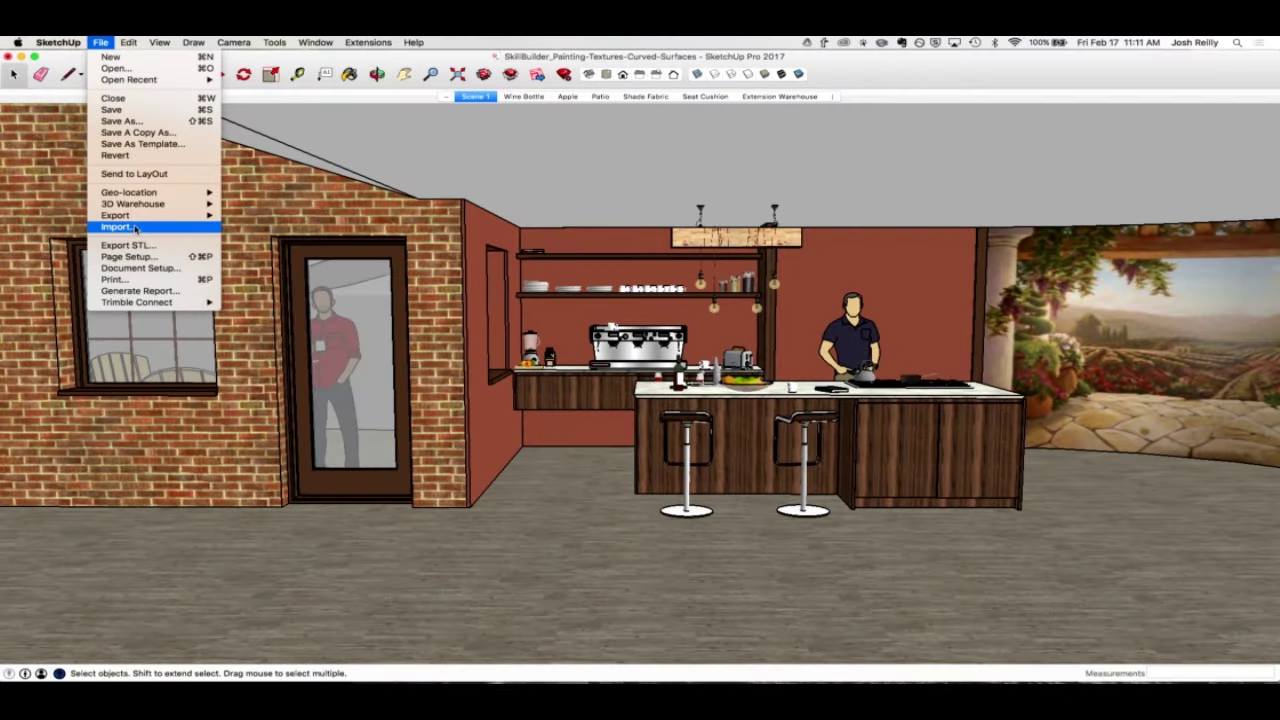
pyautogui.click(118, 227)
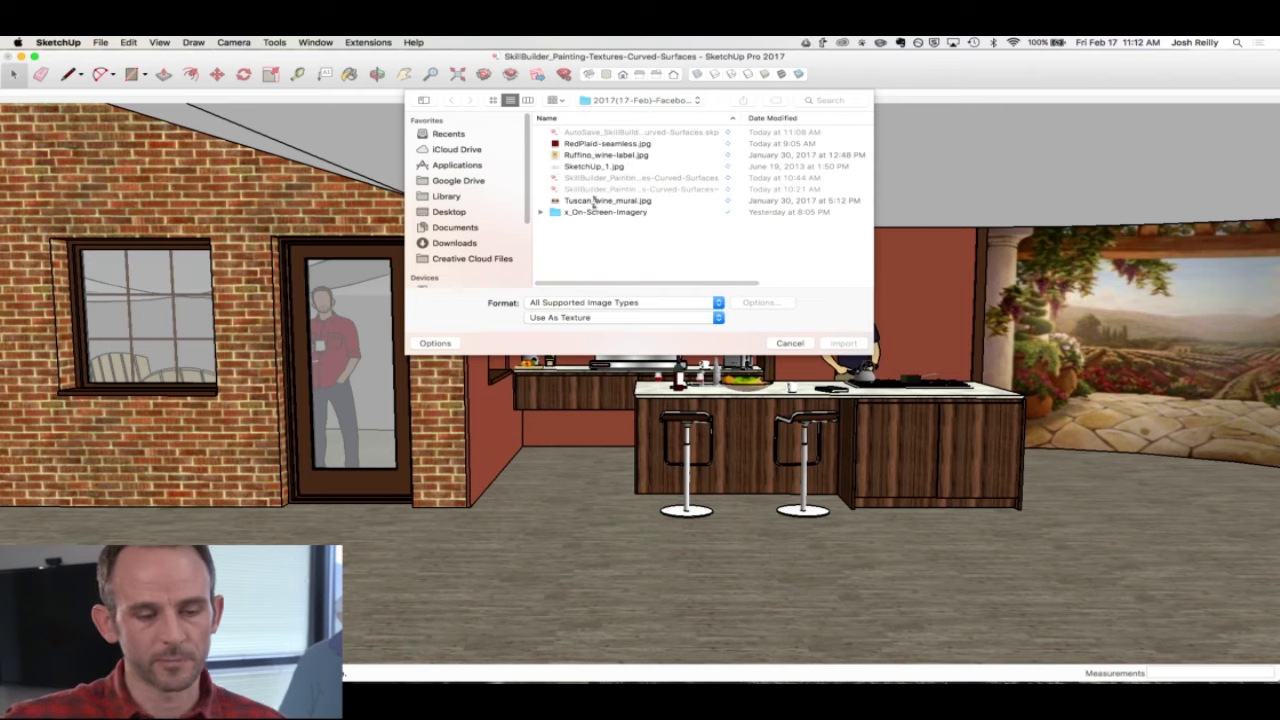
pyautogui.click(572, 318)
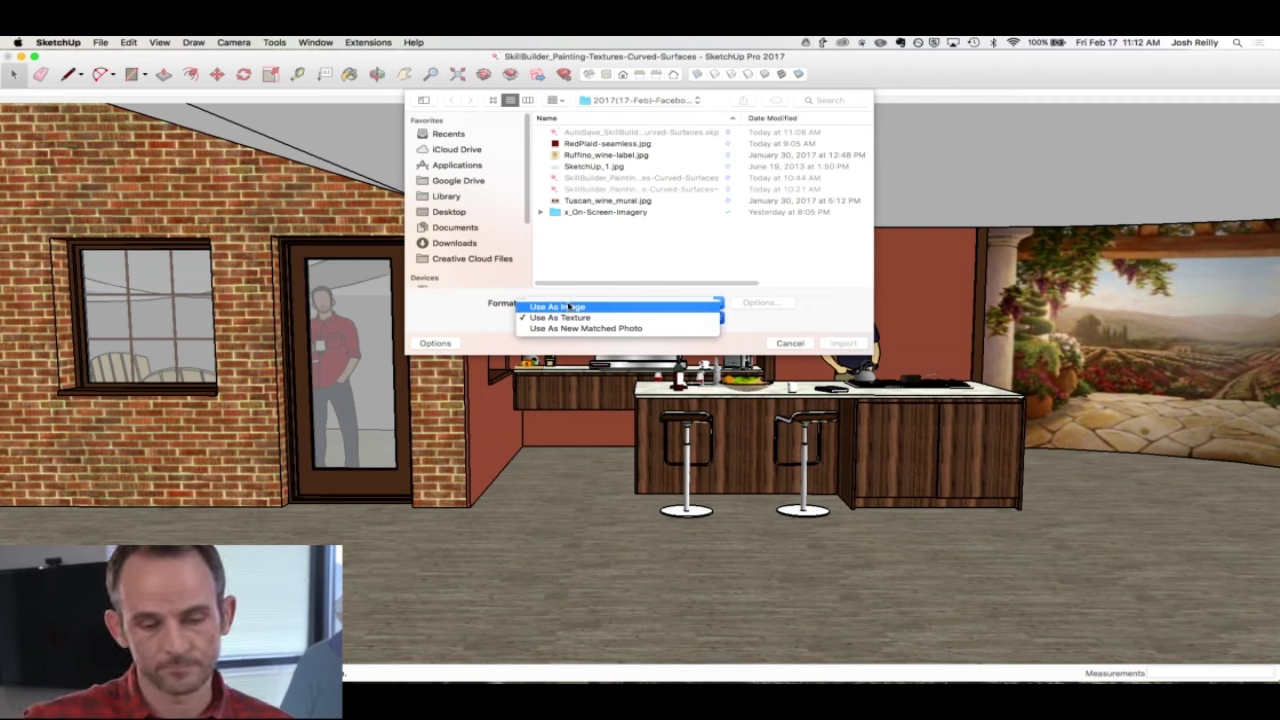
pyautogui.click(748, 319)
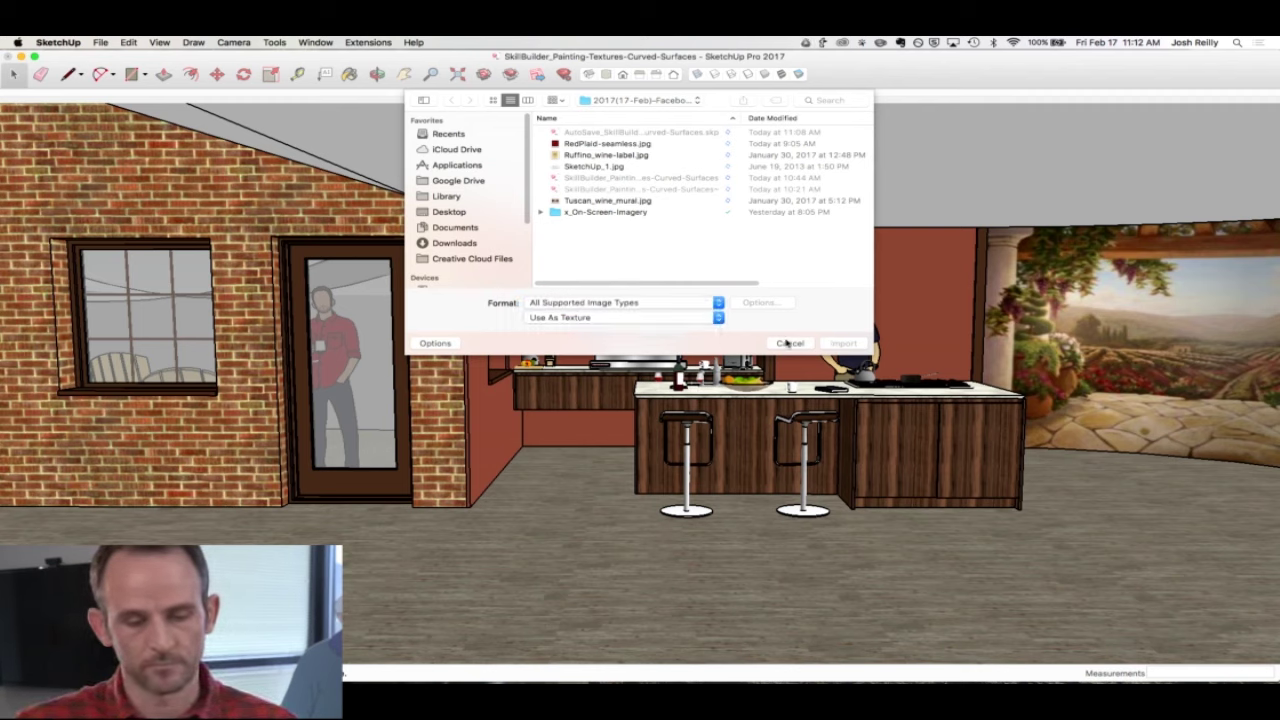
pyautogui.click(790, 343)
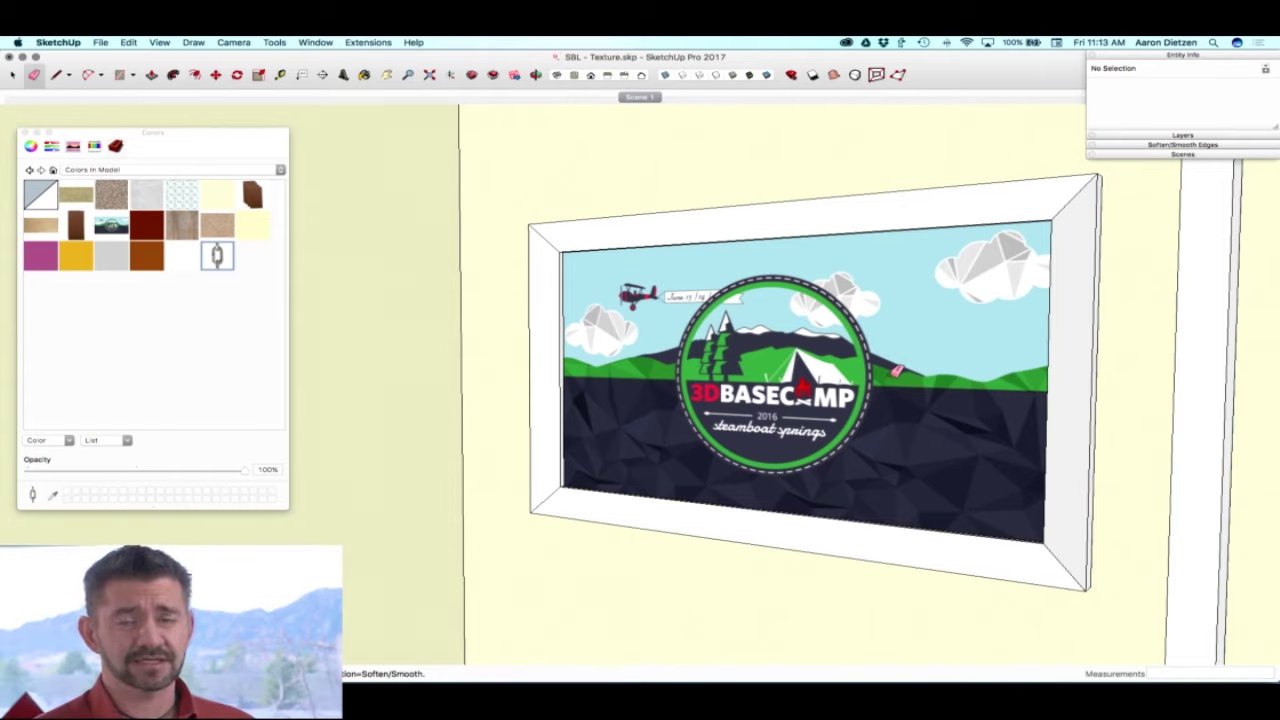
# Step: Select the framed poster group on the wall
pyautogui.moveTo(792, 442); pyautogui.dragTo(416, 176, button='middle')
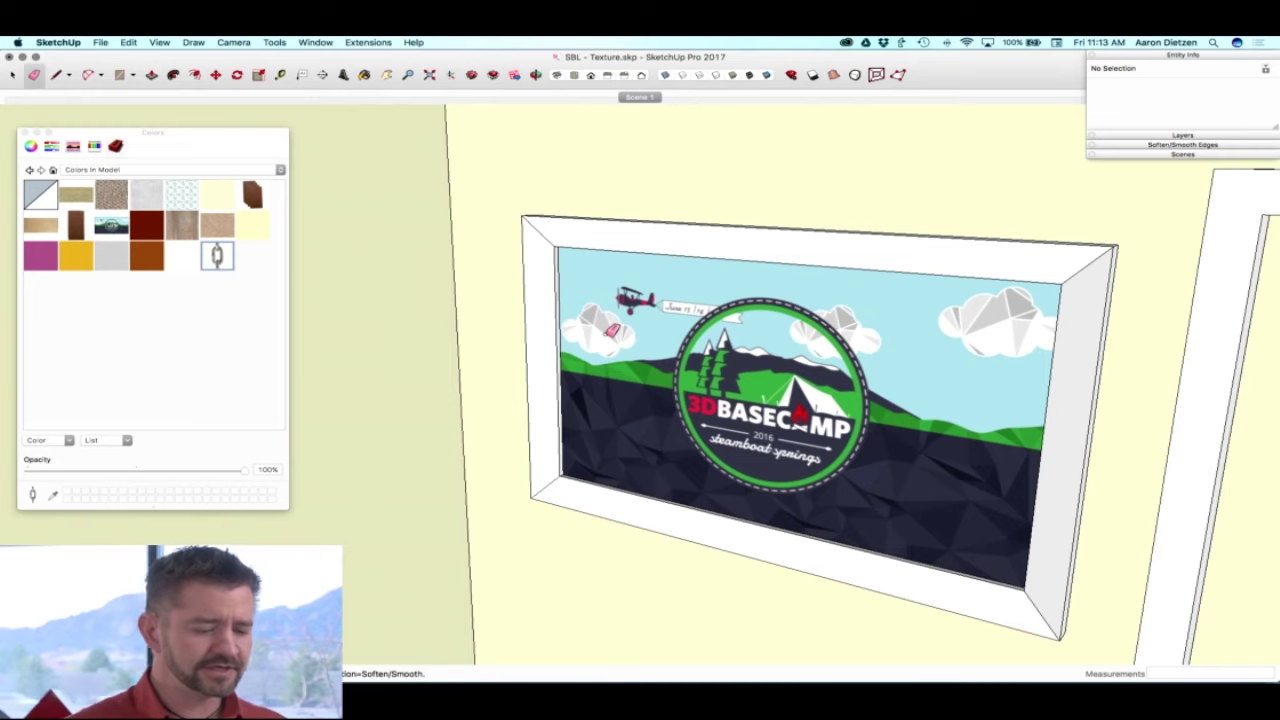
pyautogui.press('space')
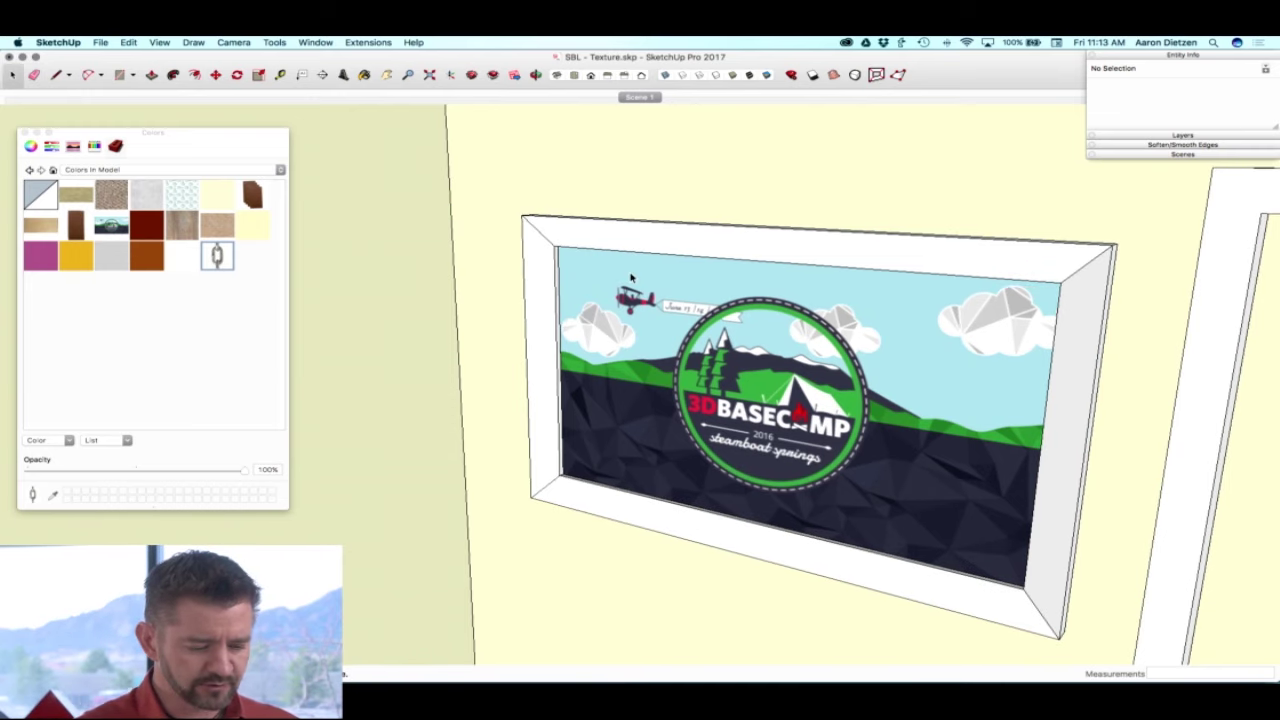
pyautogui.click(632, 280)
pyautogui.scroll(-1, 569, 319)
pyautogui.scroll(-1, 588, 325)
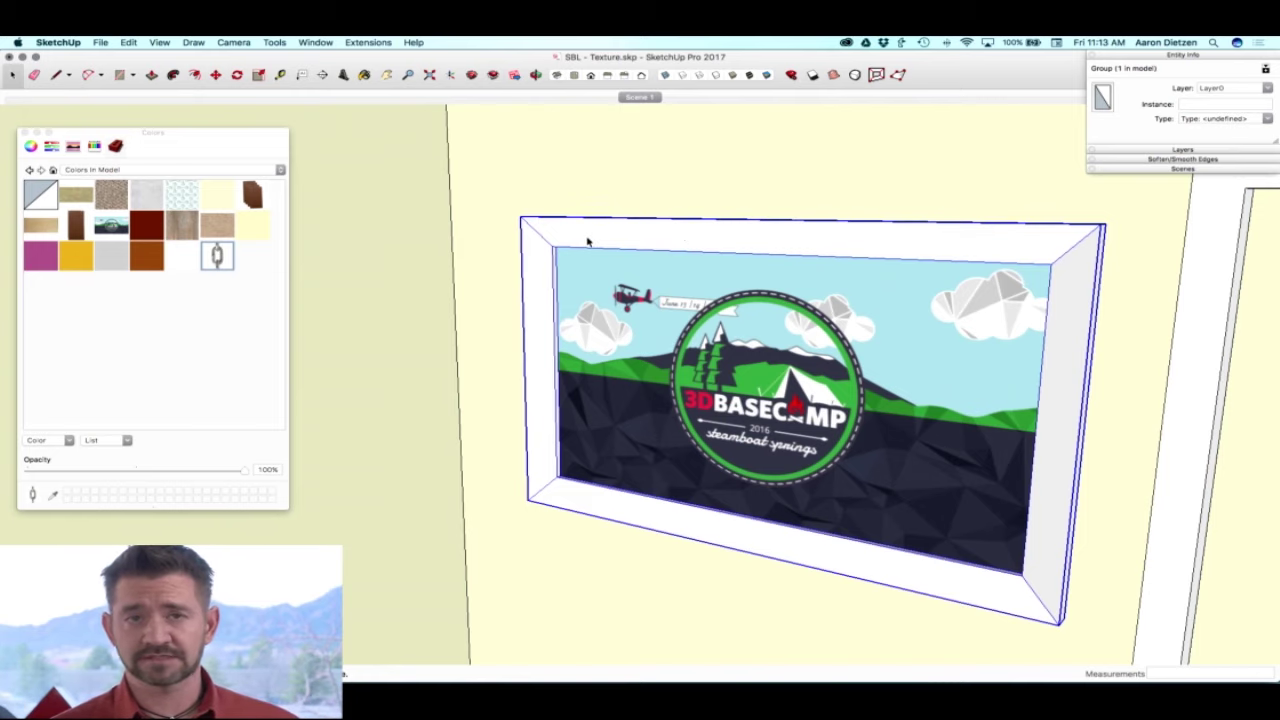
# Step: Enter the poster group for editing and select its frame and picture faces
pyautogui.doubleClick(640, 289)
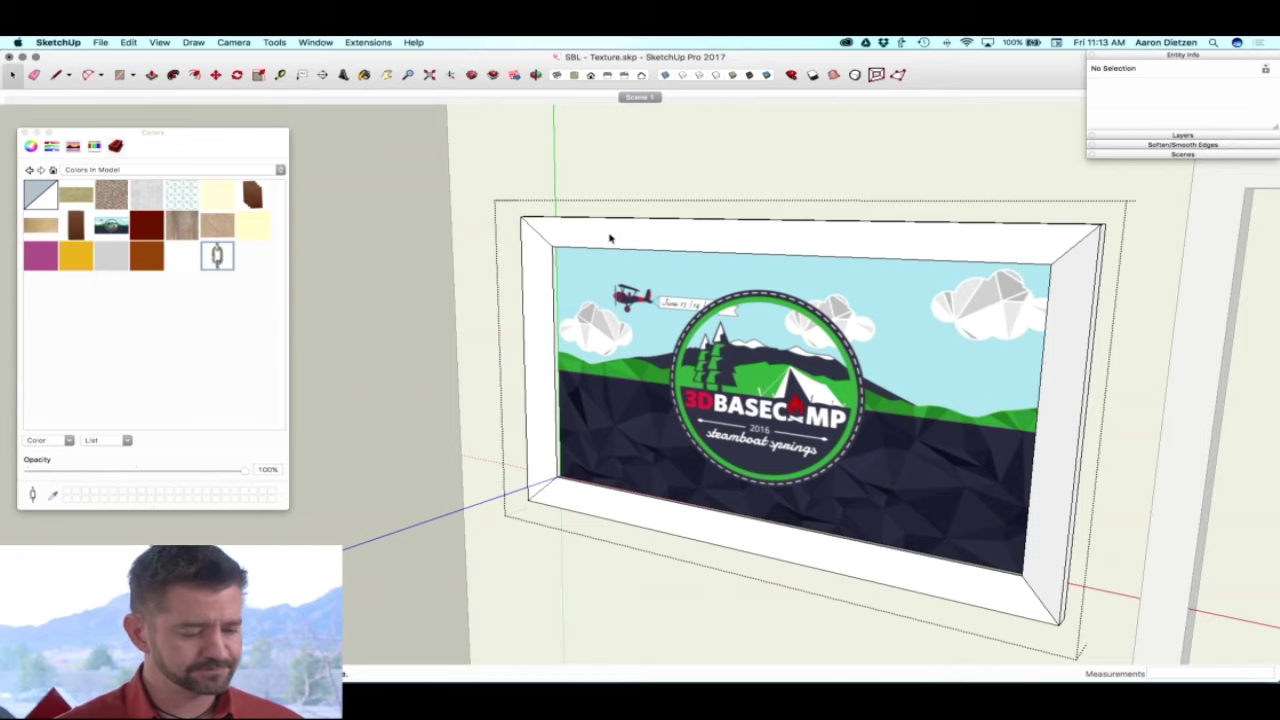
pyautogui.click(605, 240)
pyautogui.click(606, 251)
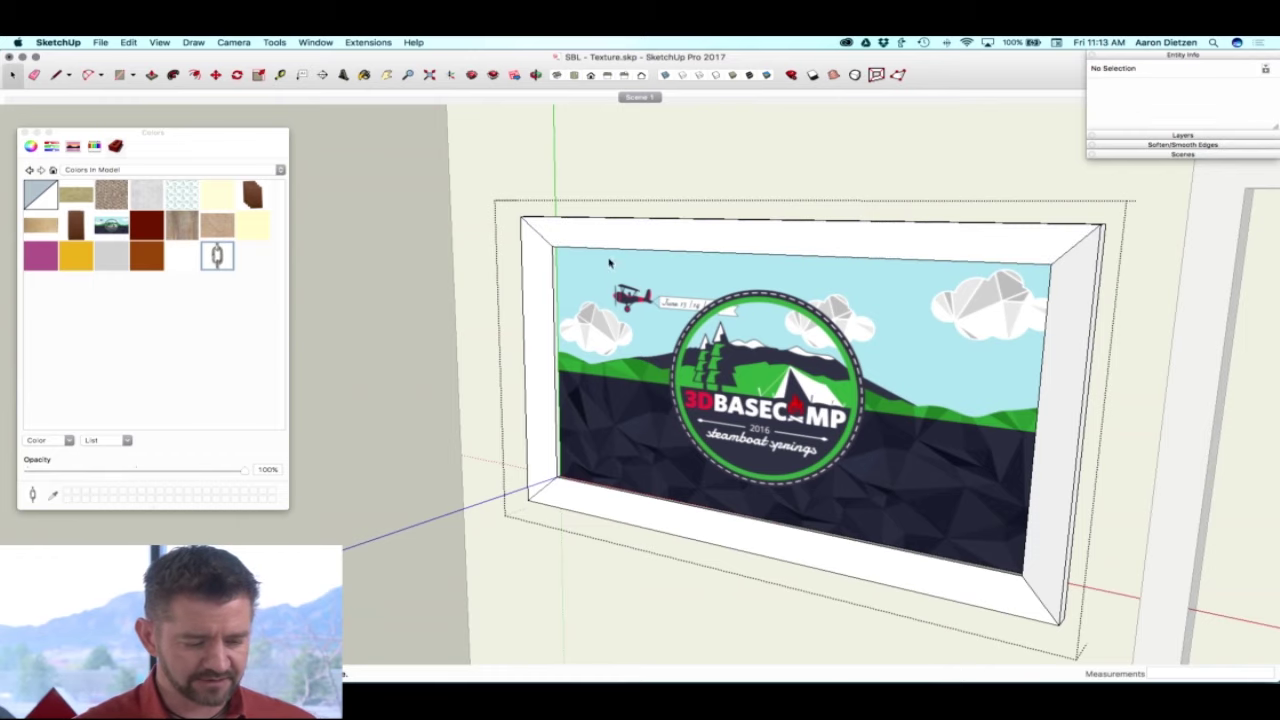
pyautogui.click(612, 262)
pyautogui.click(609, 200)
pyautogui.doubleClick(618, 245)
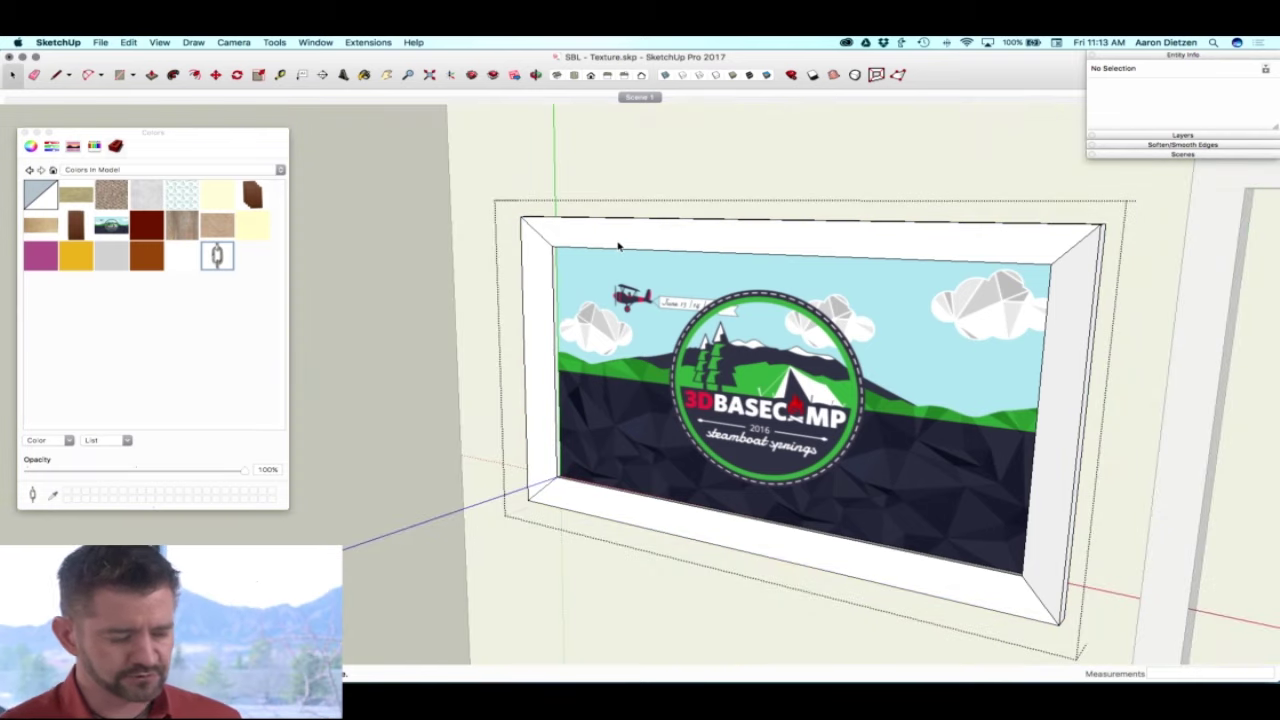
pyautogui.click(104, 42)
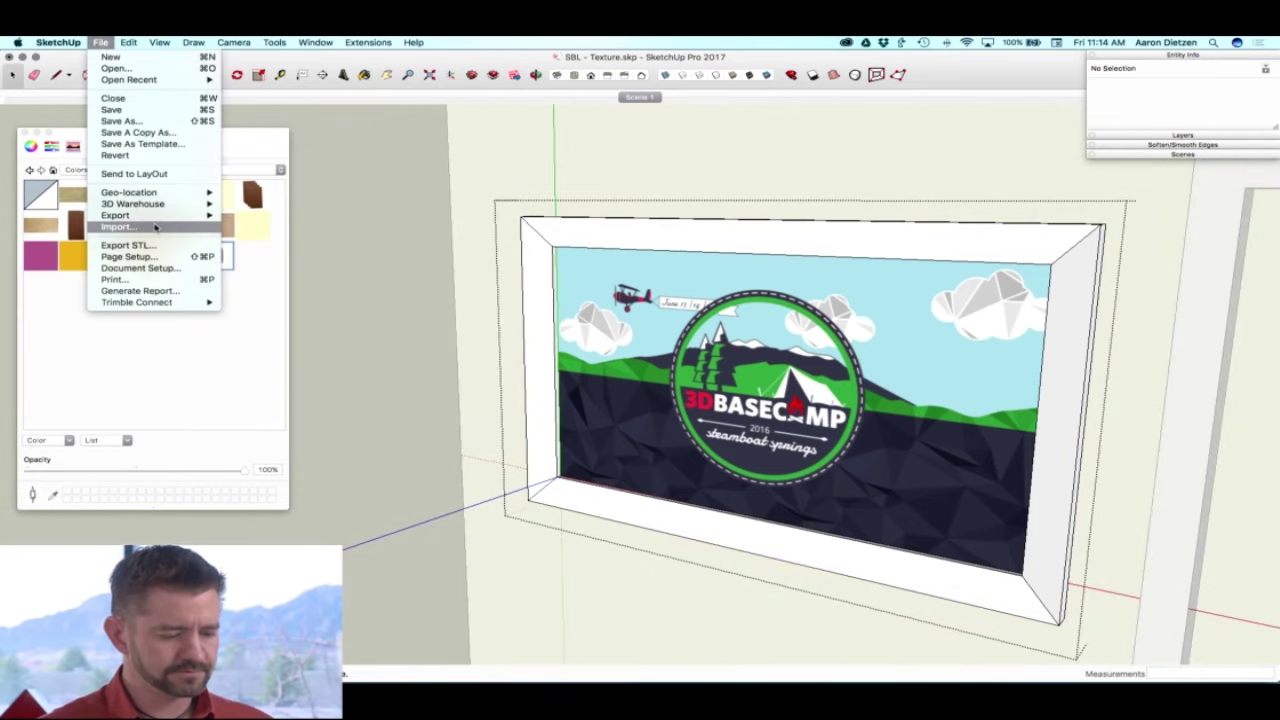
pyautogui.click(118, 227)
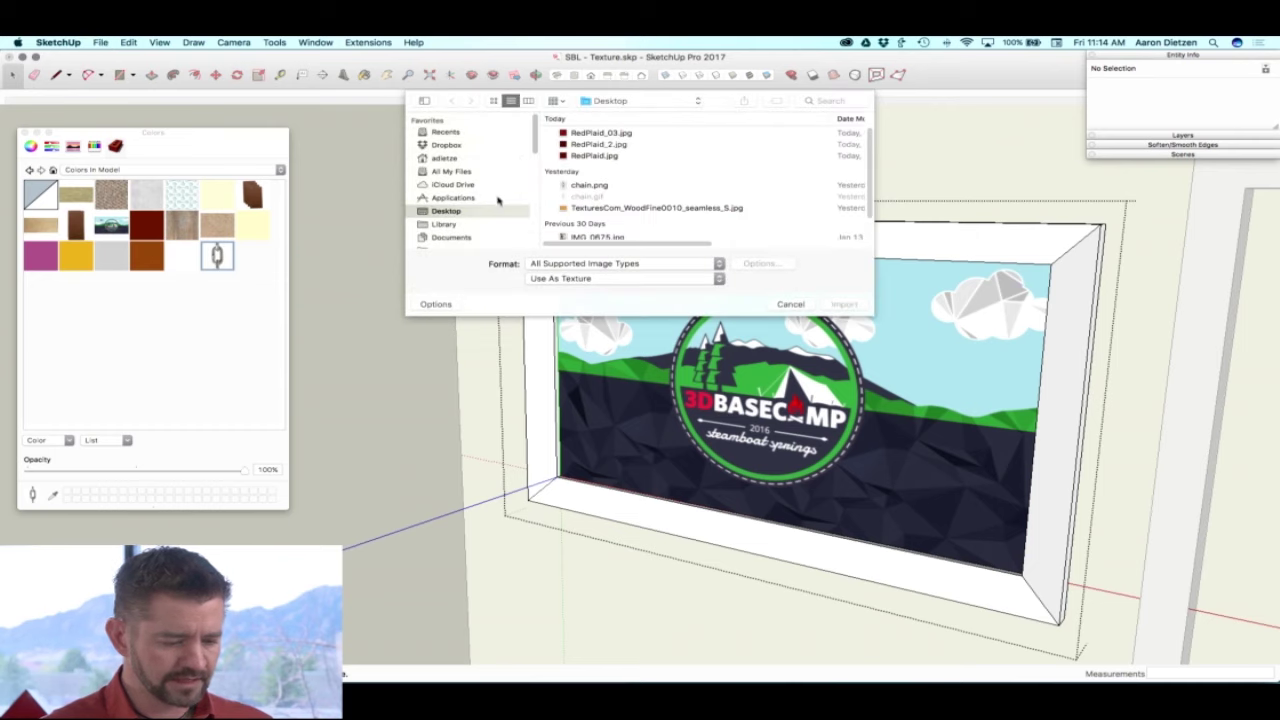
pyautogui.click(603, 208)
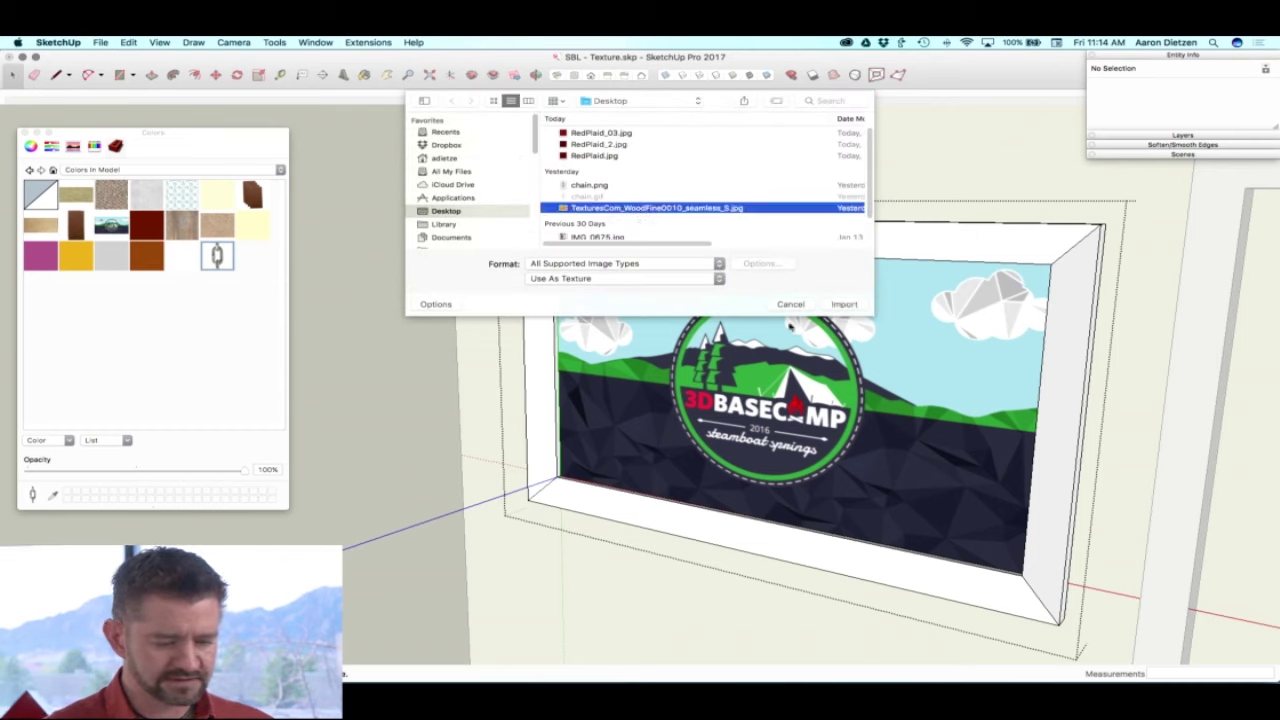
pyautogui.click(843, 304)
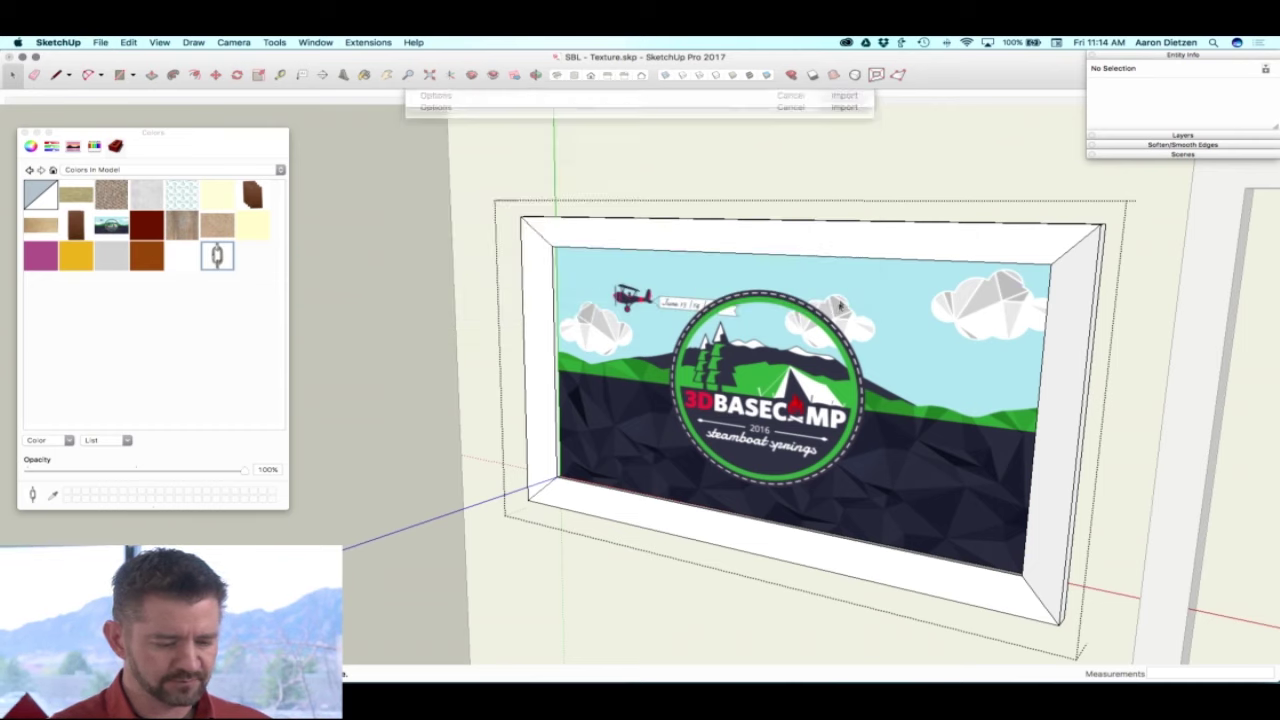
pyautogui.click(561, 238)
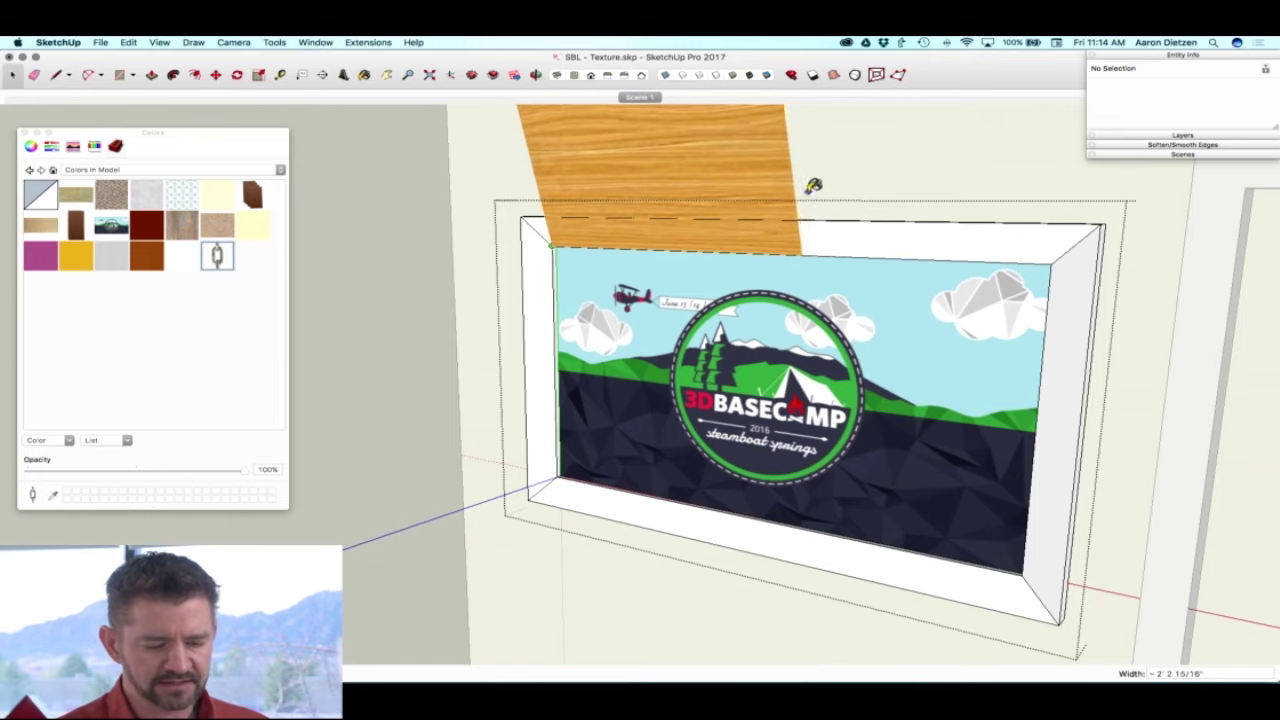
pyautogui.click(928, 150)
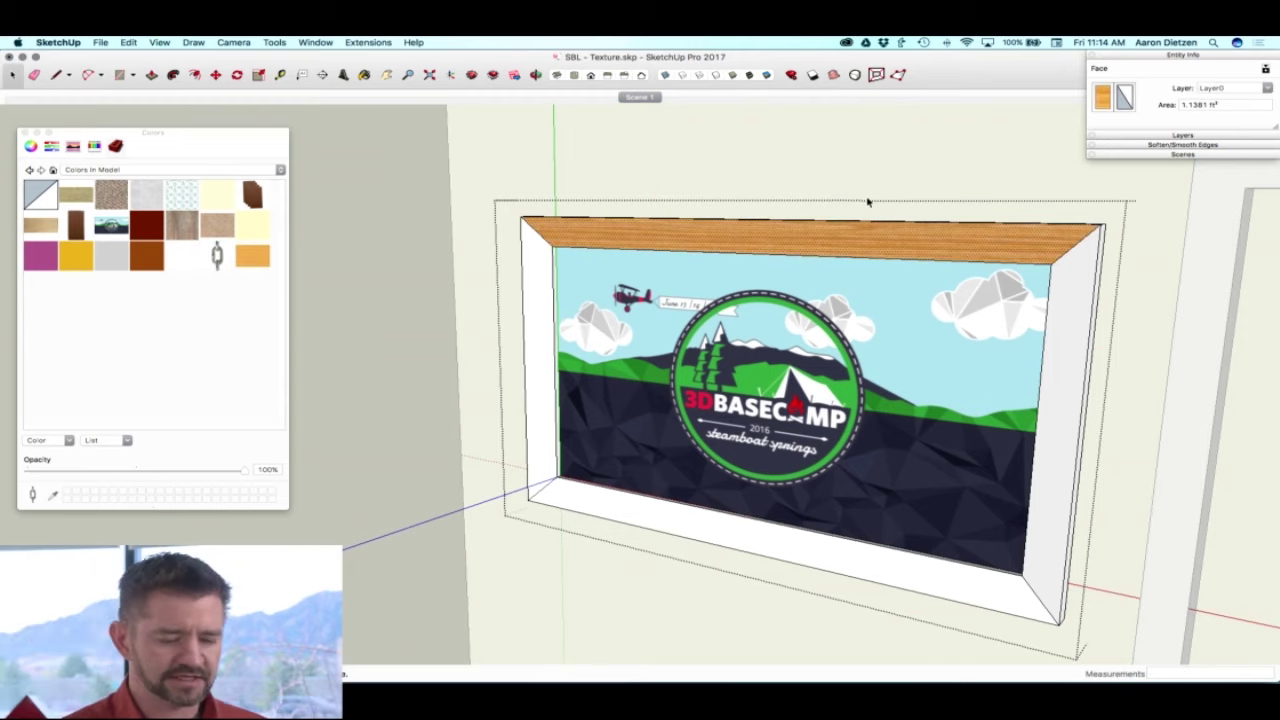
pyautogui.scroll(-1, 841, 198)
pyautogui.click(836, 215)
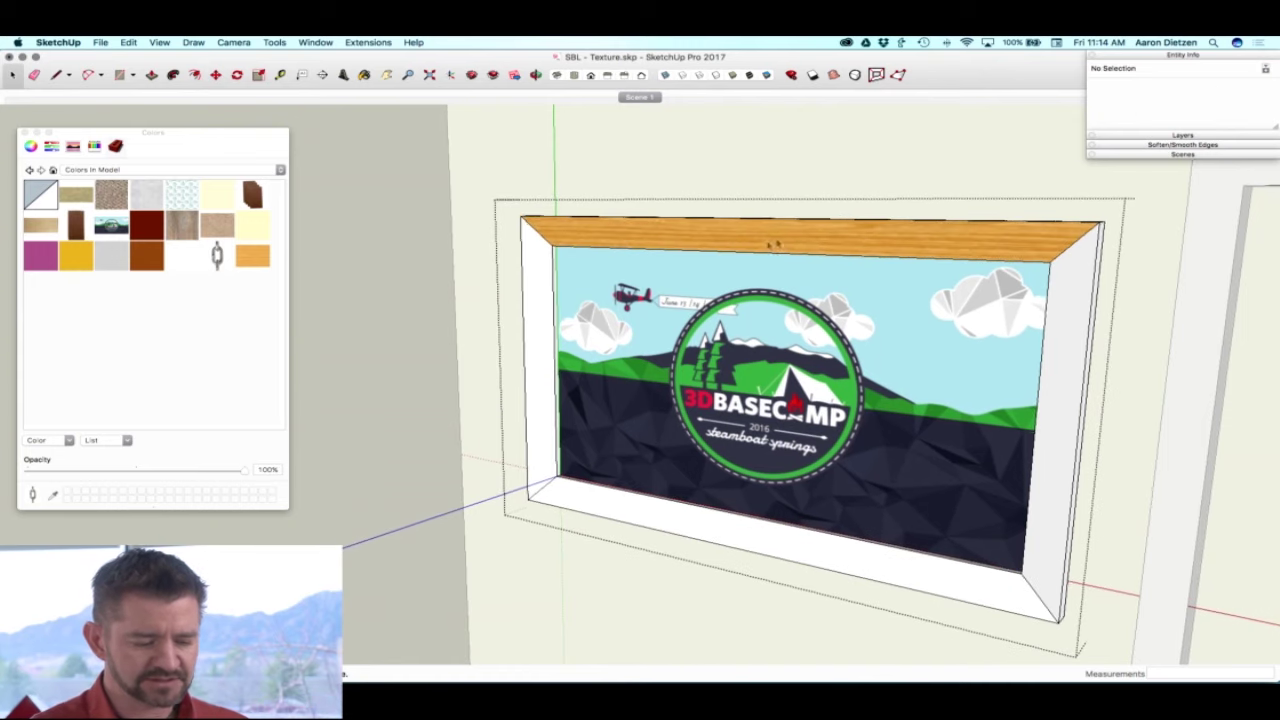
pyautogui.scroll(2, 727, 228)
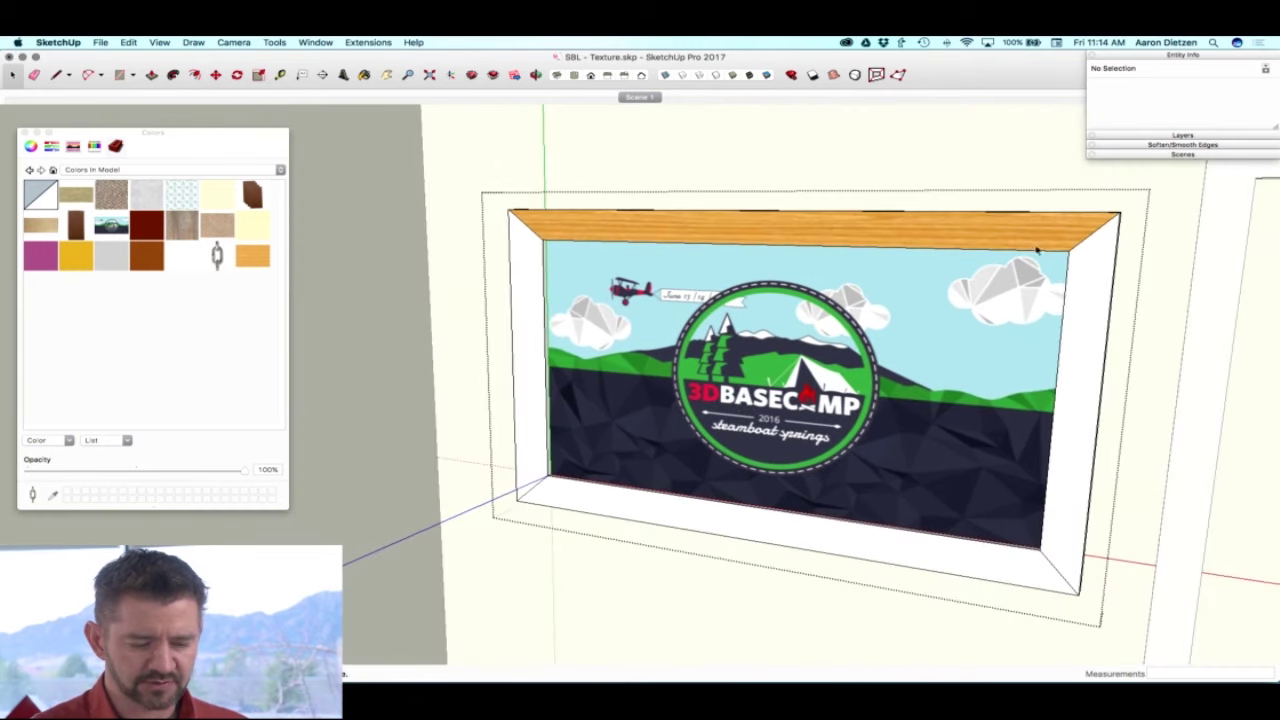
pyautogui.moveTo(1023, 247); pyautogui.dragTo(806, 243, button='middle')
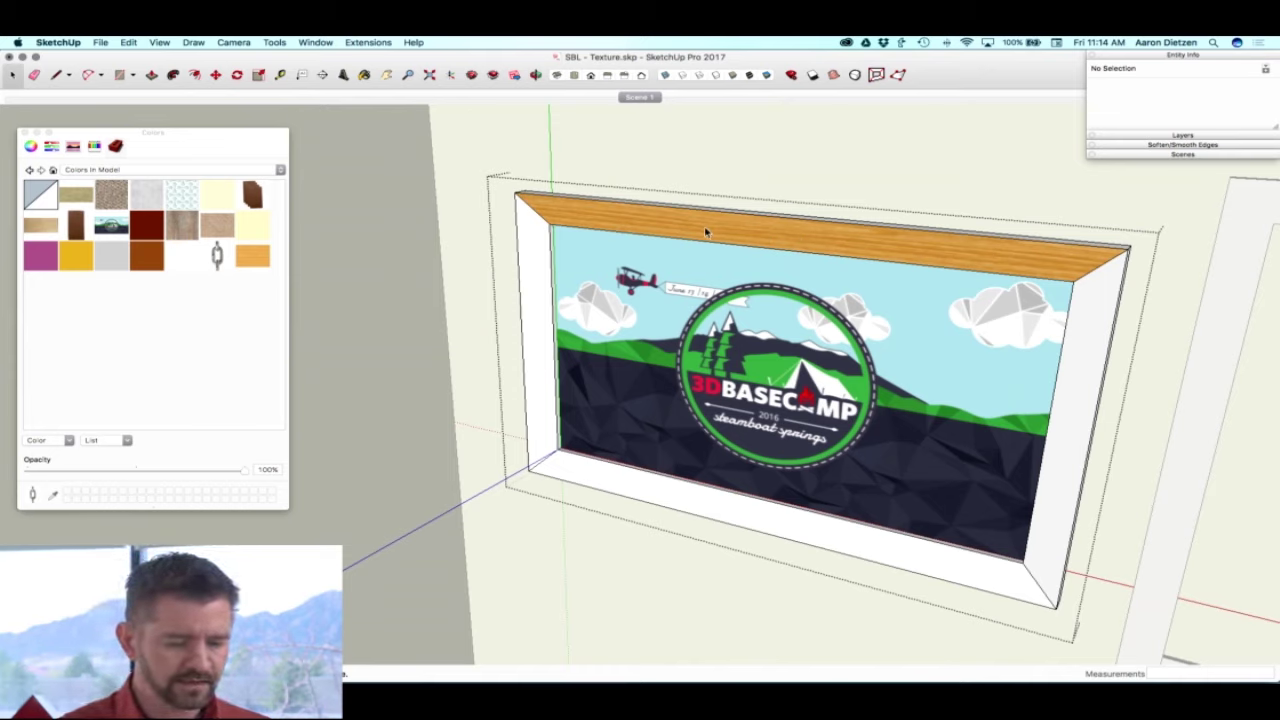
# Step: Sample the top board's wood and paint the frame's bottom and left inner boards with it
pyautogui.press('b')
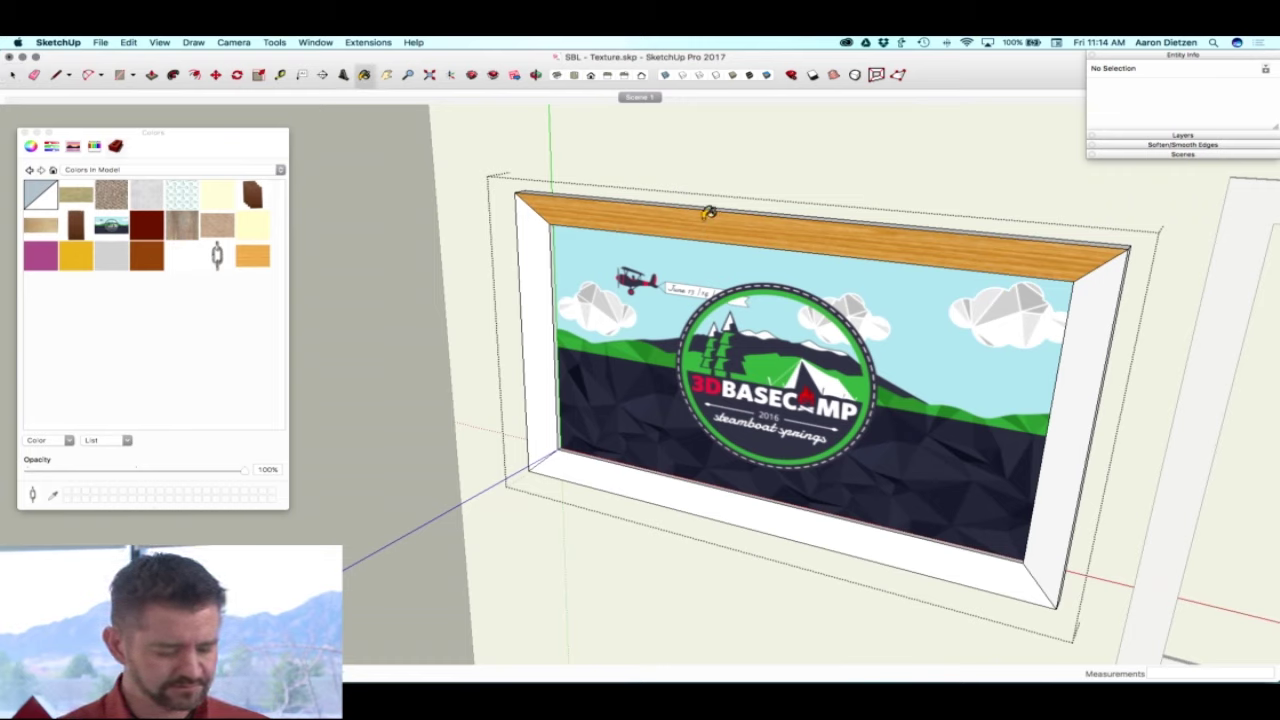
pyautogui.keyDown('super'); pyautogui.click(706, 216); pyautogui.keyUp('super')
pyautogui.click(638, 474)
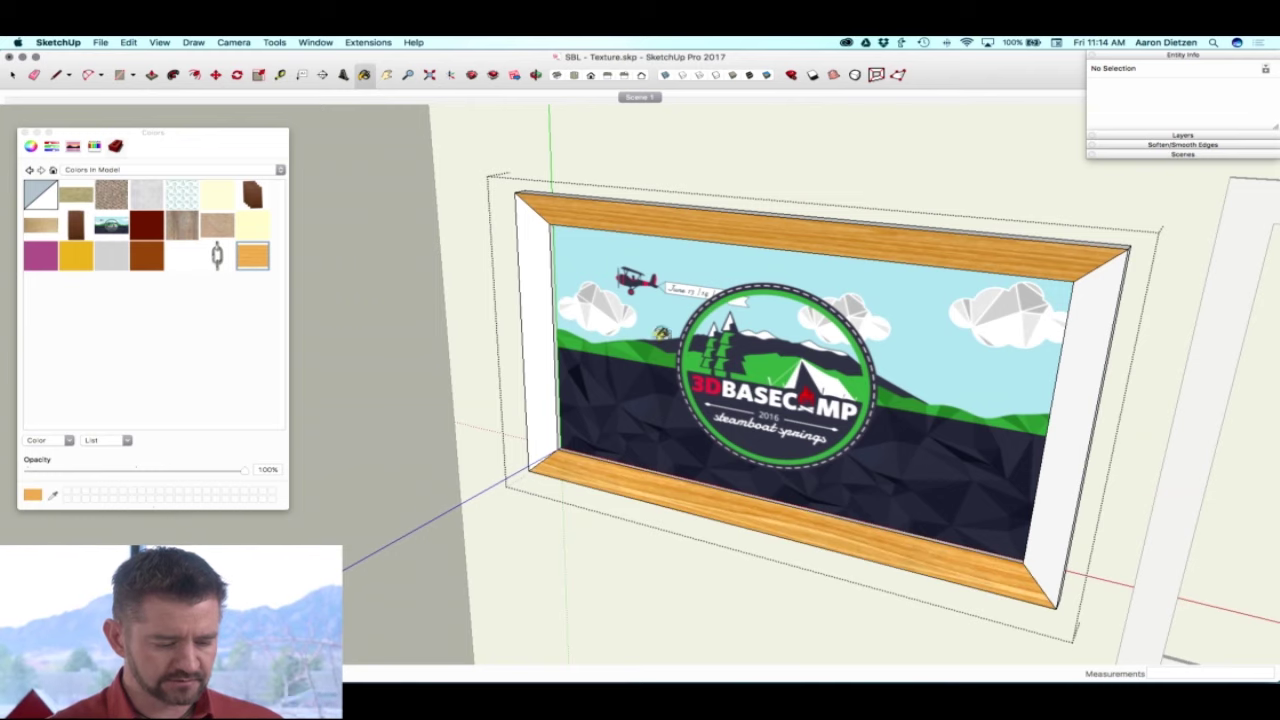
pyautogui.moveTo(667, 321); pyautogui.dragTo(686, 425, button='middle')
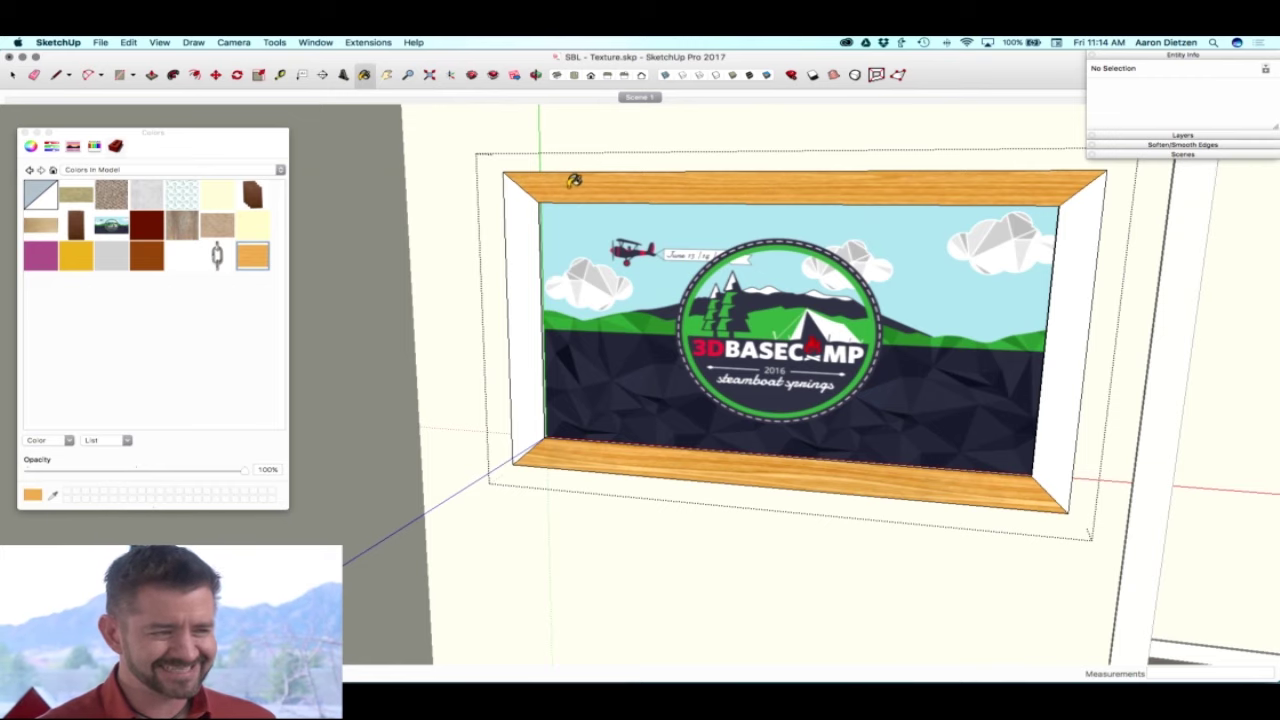
pyautogui.click(528, 237)
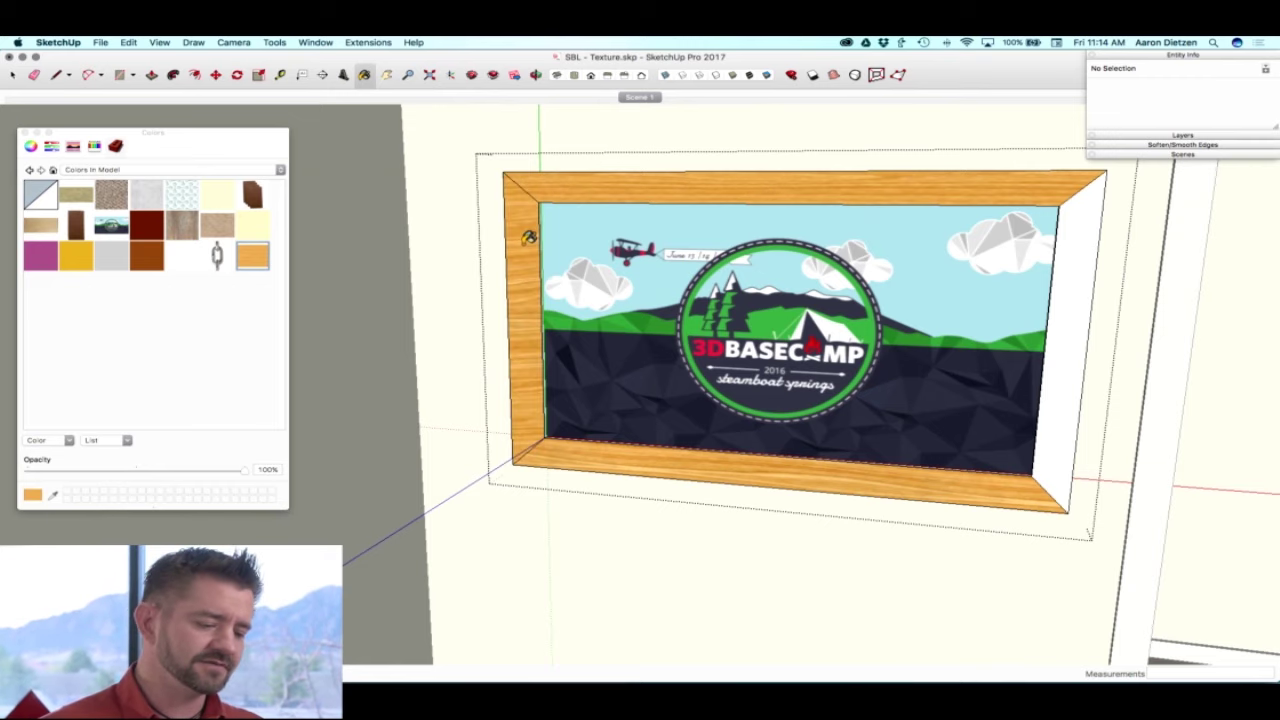
pyautogui.moveTo(528, 237)
pyautogui.mouseDown(button='middle')
pyautogui.moveTo(484, 304)
pyautogui.moveTo(523, 286)
pyautogui.moveTo(551, 243)
pyautogui.moveTo(584, 287)
pyautogui.mouseUp(button='middle')
pyautogui.scroll(3, 566, 277)
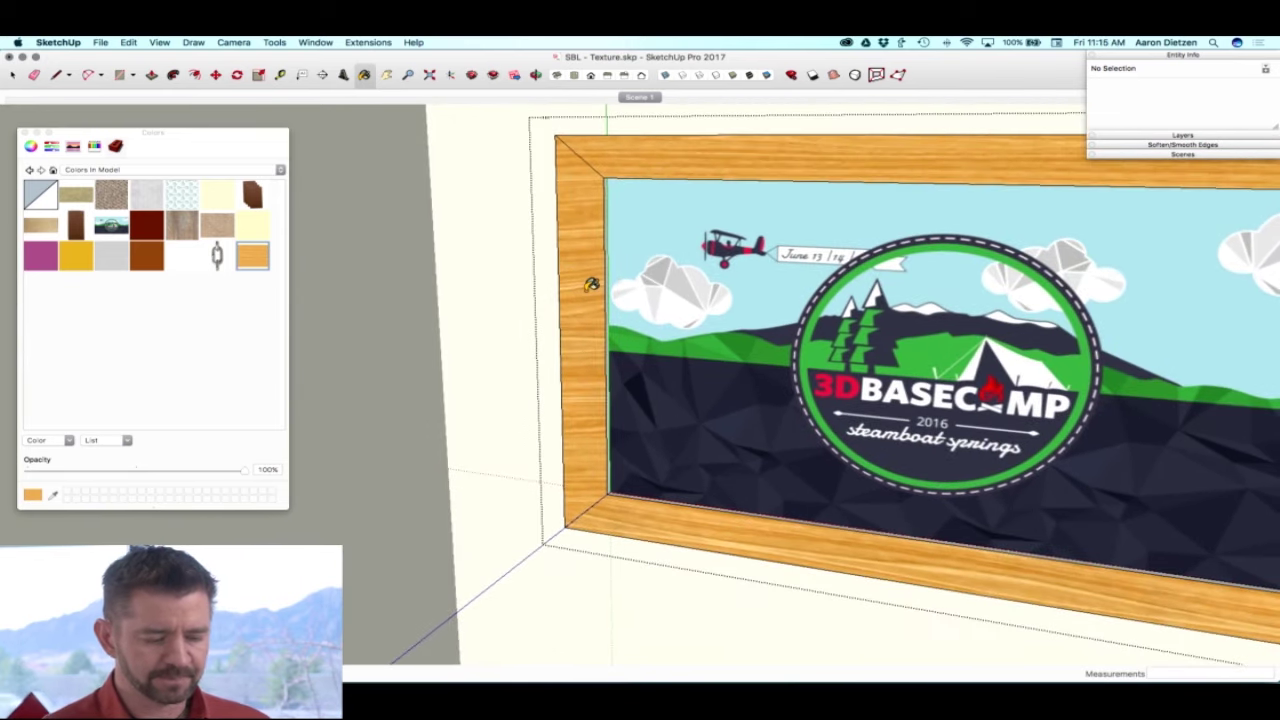
# Step: Reposition the left board's wood texture with Texture > Position, moving and skewing it via the pins
pyautogui.rightClick(585, 293)
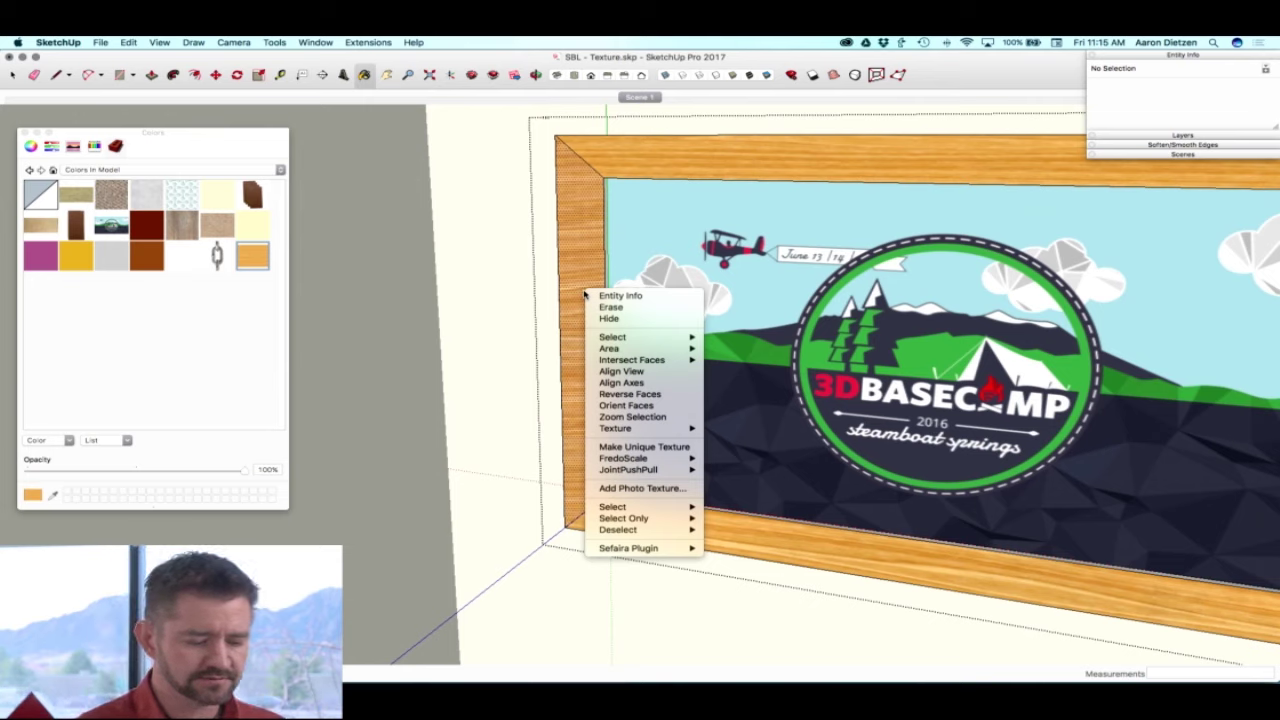
pyautogui.moveTo(638, 430)
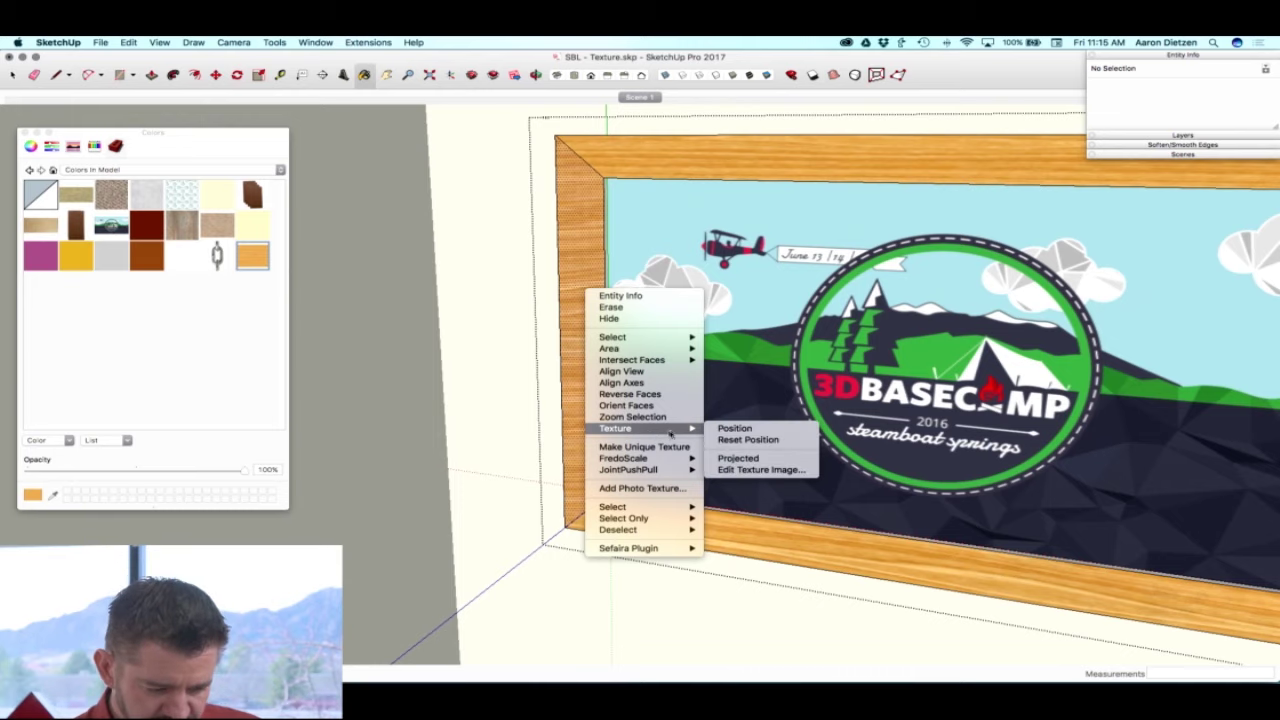
pyautogui.click(733, 428)
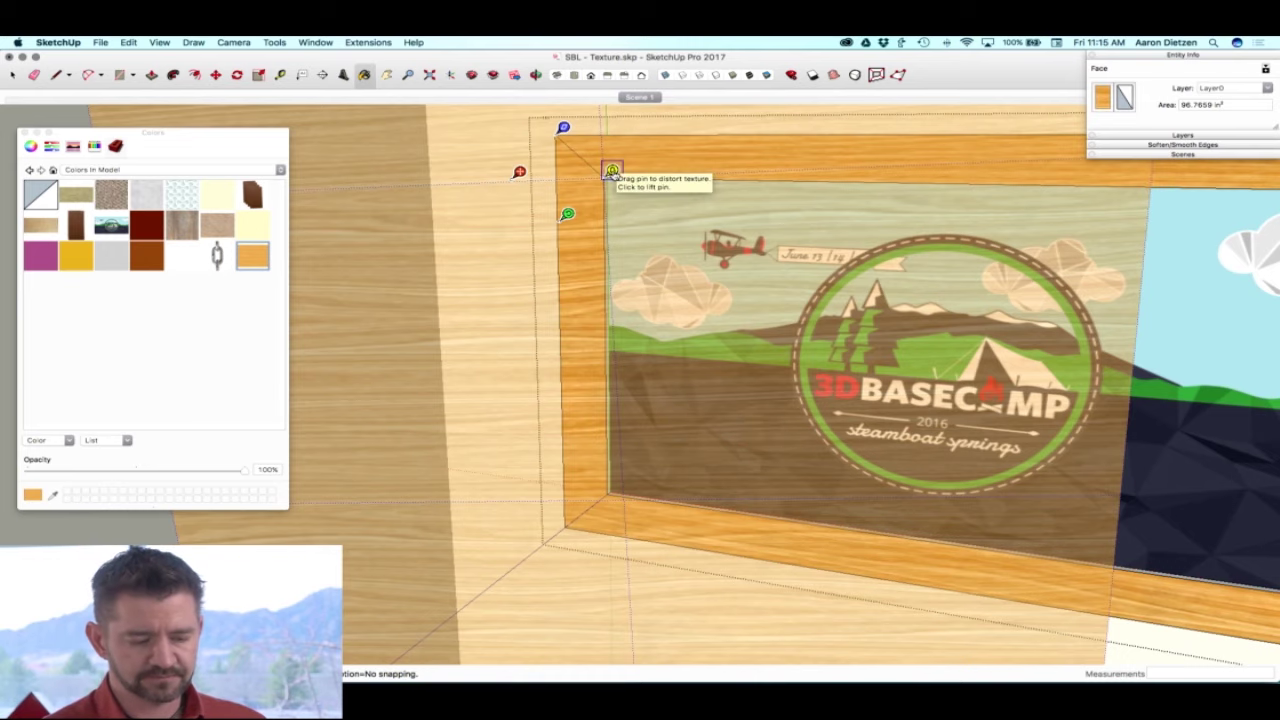
pyautogui.scroll(-2, 580, 196)
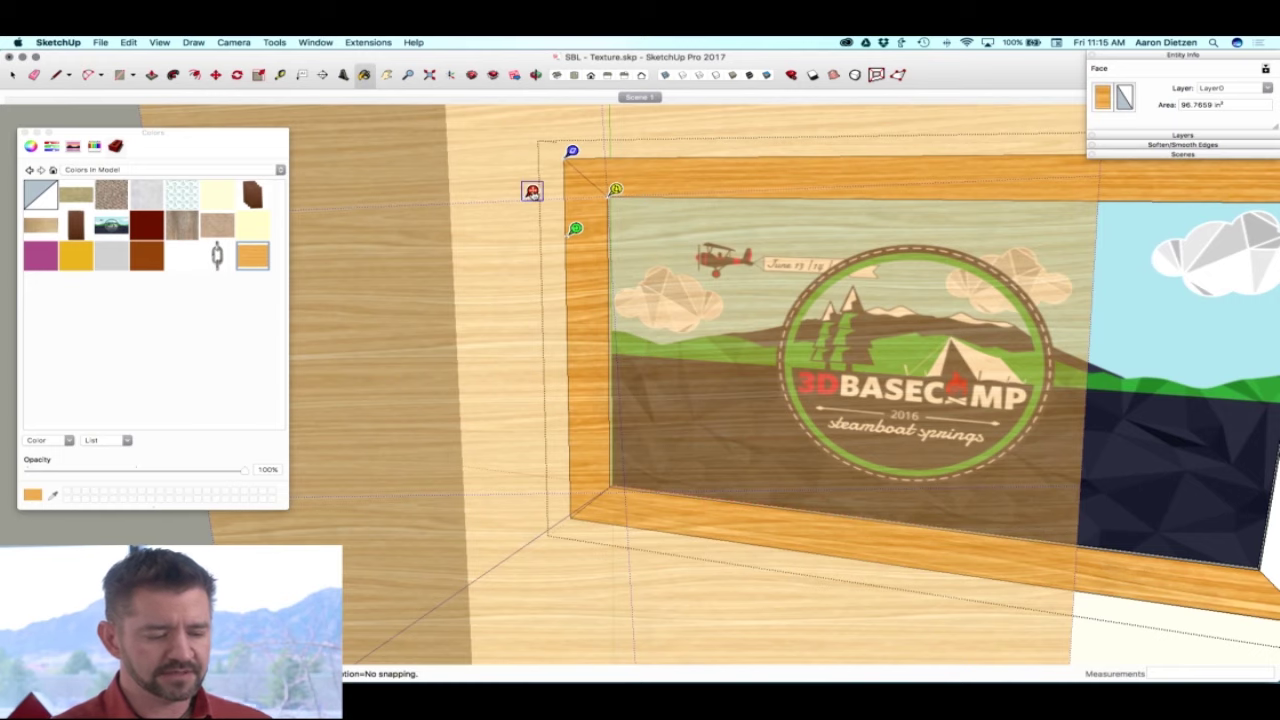
pyautogui.moveTo(531, 191)
pyautogui.mouseDown()
pyautogui.moveTo(575, 247)
pyautogui.moveTo(516, 162)
pyautogui.moveTo(451, 234)
pyautogui.moveTo(523, 240)
pyautogui.moveTo(534, 197)
pyautogui.moveTo(499, 207)
pyautogui.moveTo(518, 209)
pyautogui.mouseUp()
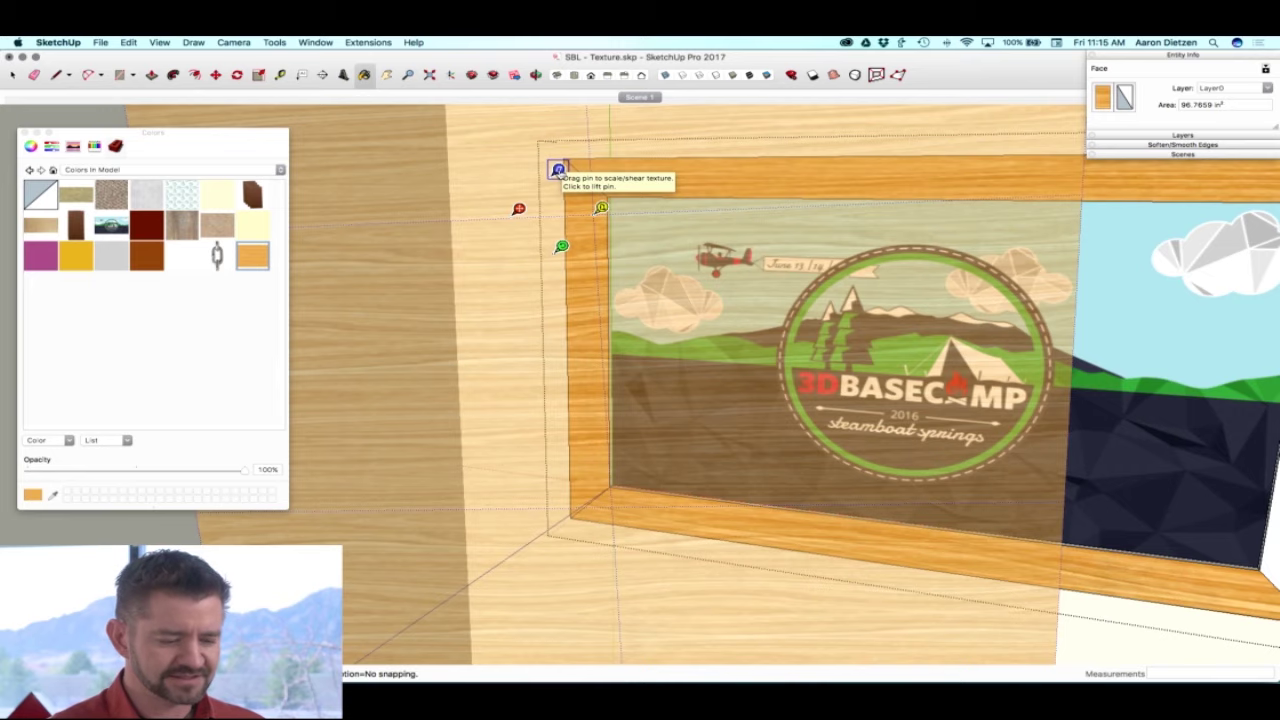
pyautogui.moveTo(557, 169); pyautogui.dragTo(582, 190)
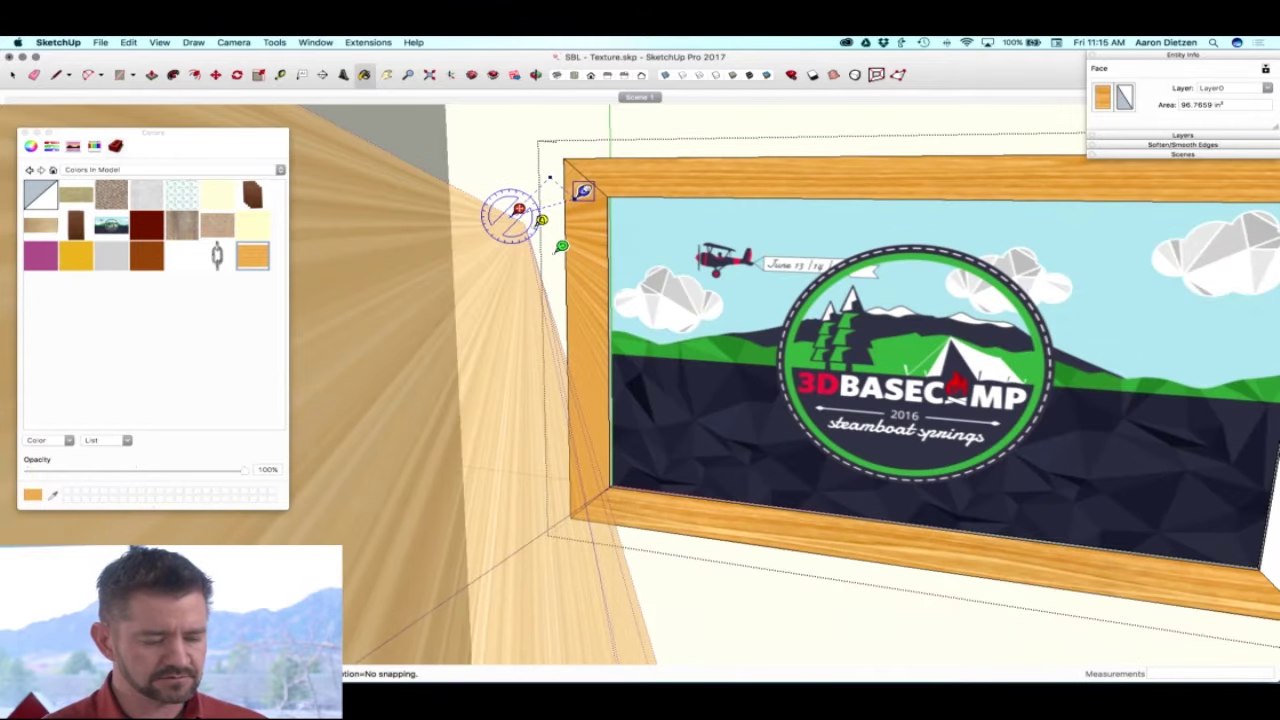
pyautogui.moveTo(583, 190); pyautogui.dragTo(590, 189)
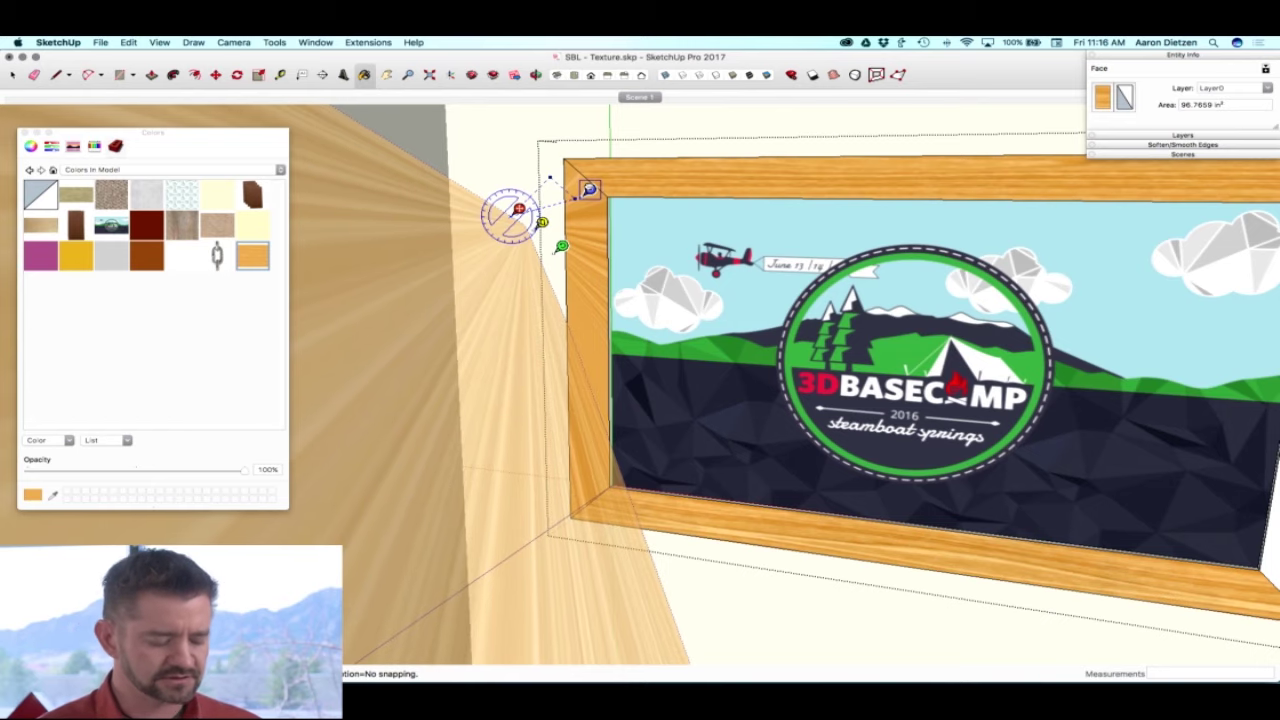
pyautogui.moveTo(590, 189); pyautogui.dragTo(590, 189)
pyautogui.press('Return')
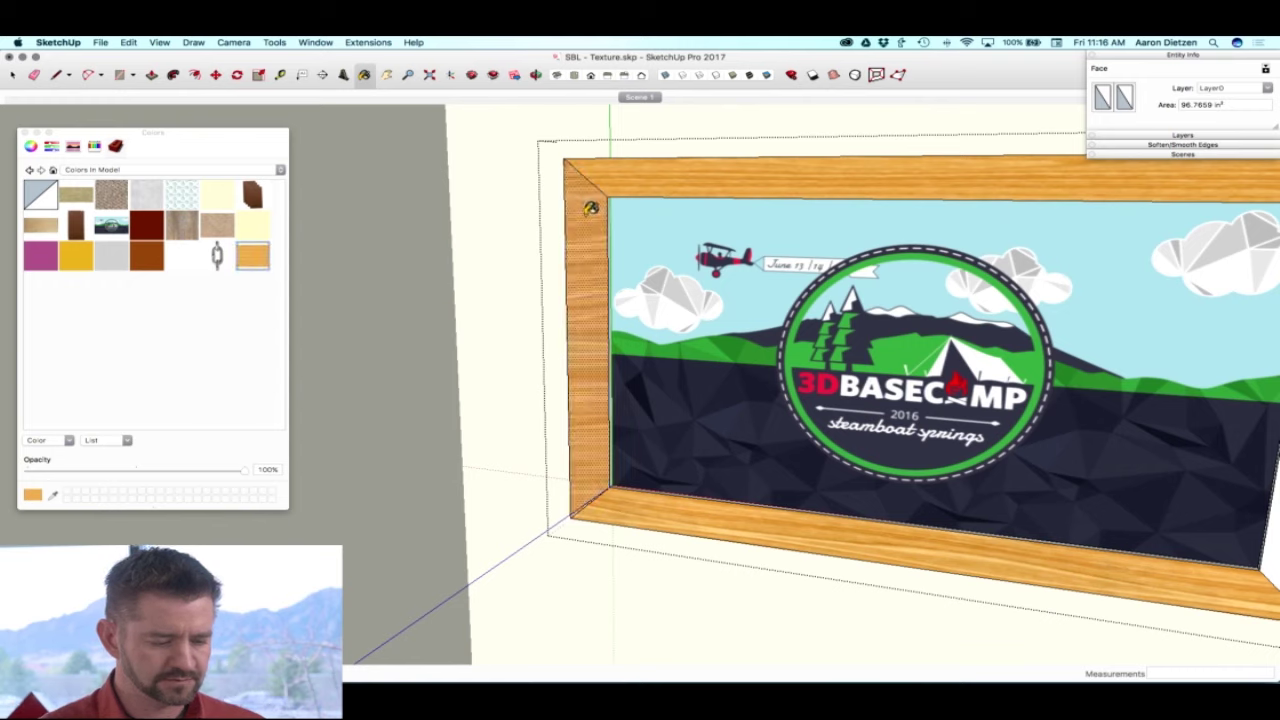
# Step: Reopen Texture > Position on the left board and drag a corner pin
pyautogui.rightClick(589, 215)
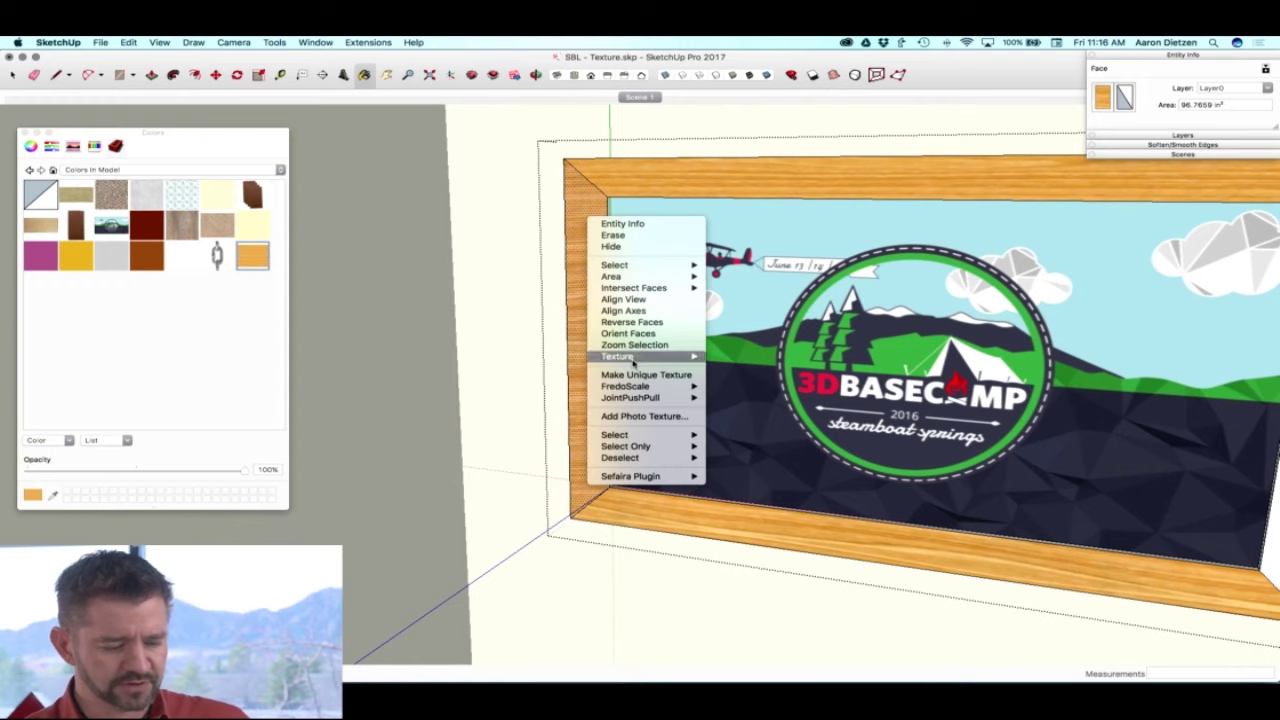
pyautogui.moveTo(636, 358)
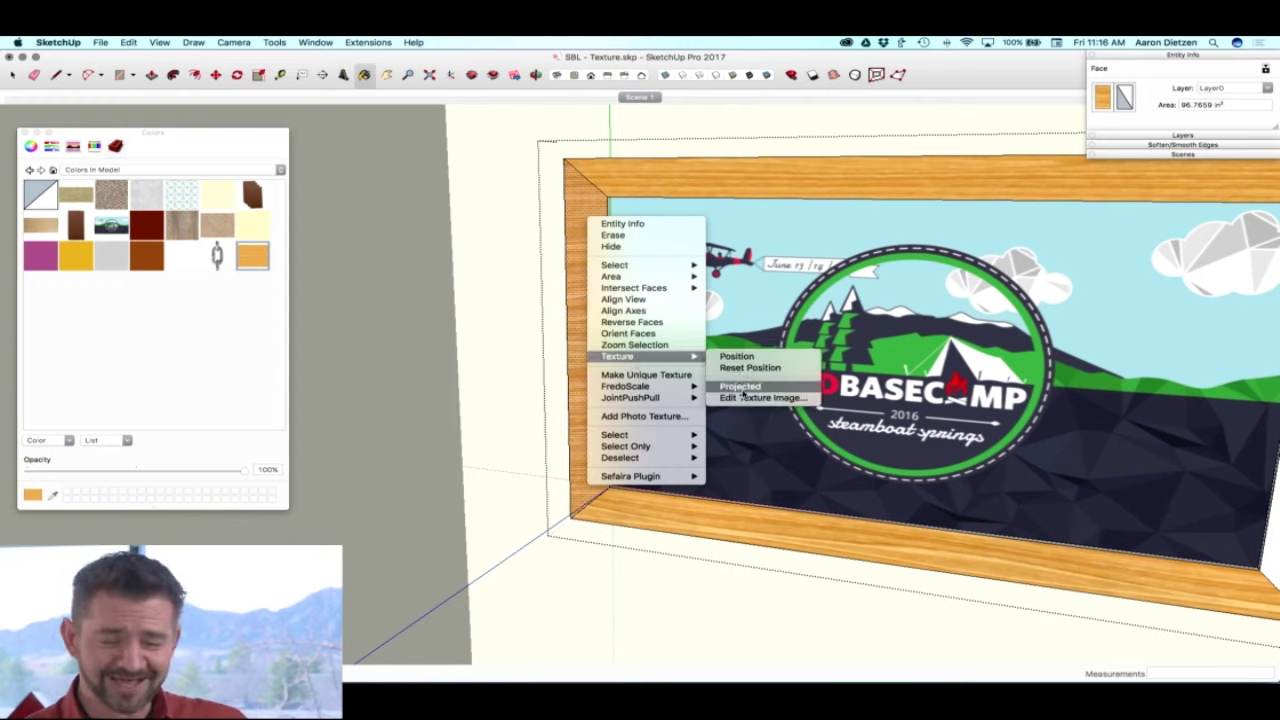
pyautogui.click(740, 357)
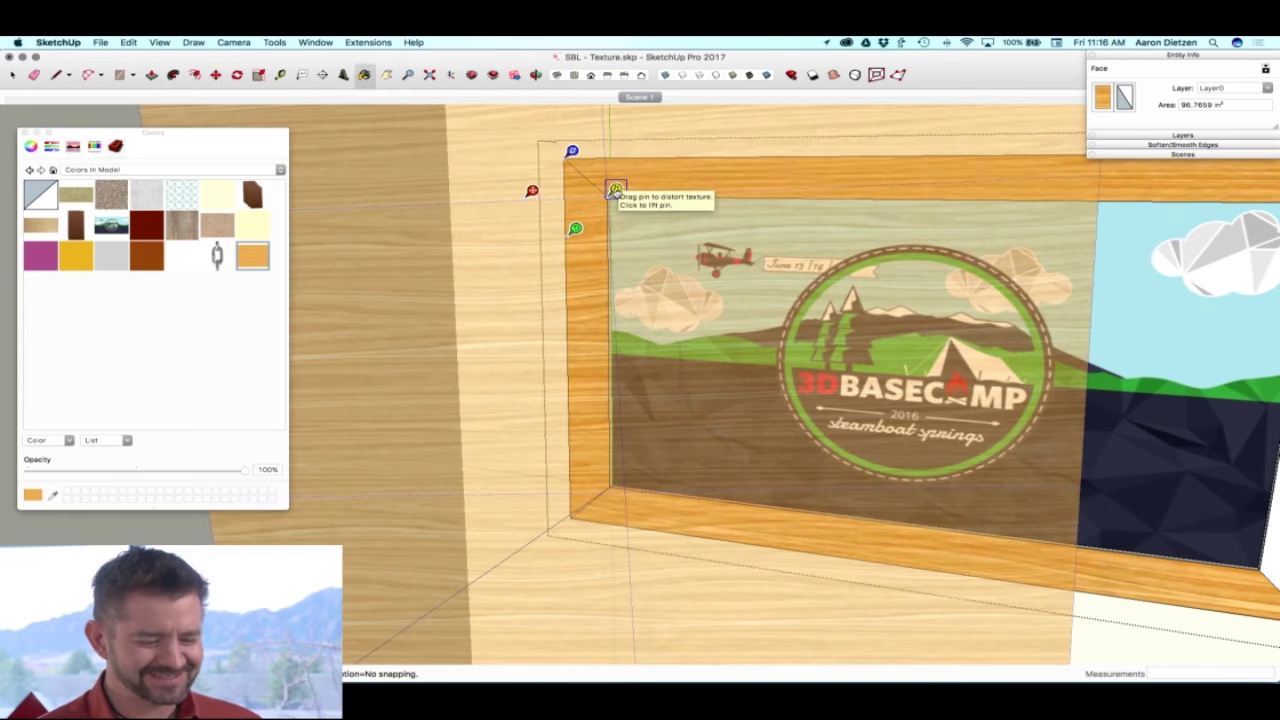
pyautogui.moveTo(615, 190)
pyautogui.mouseDown()
pyautogui.moveTo(646, 189)
pyautogui.moveTo(616, 189)
pyautogui.mouseUp()
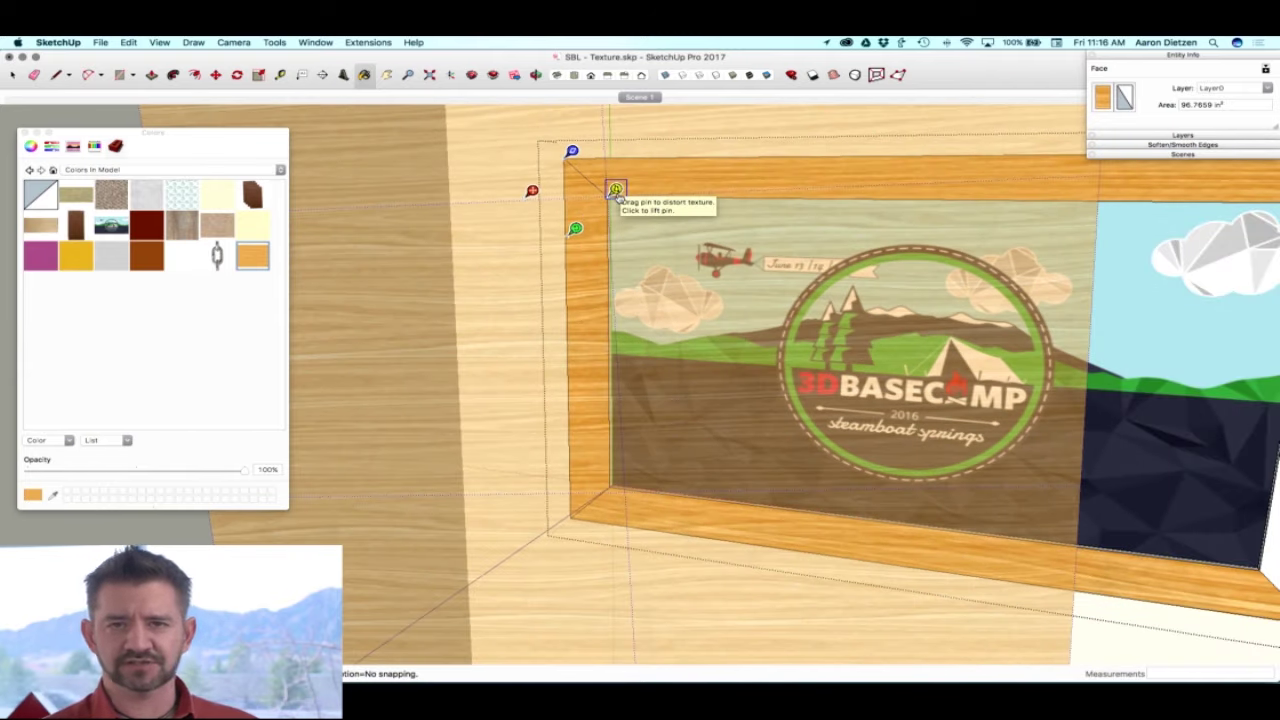
# Step: Free the pins to stretch the texture, restore Fixed Pins, then rotate the grain lengthwise and commit
pyautogui.rightClick(574, 230)
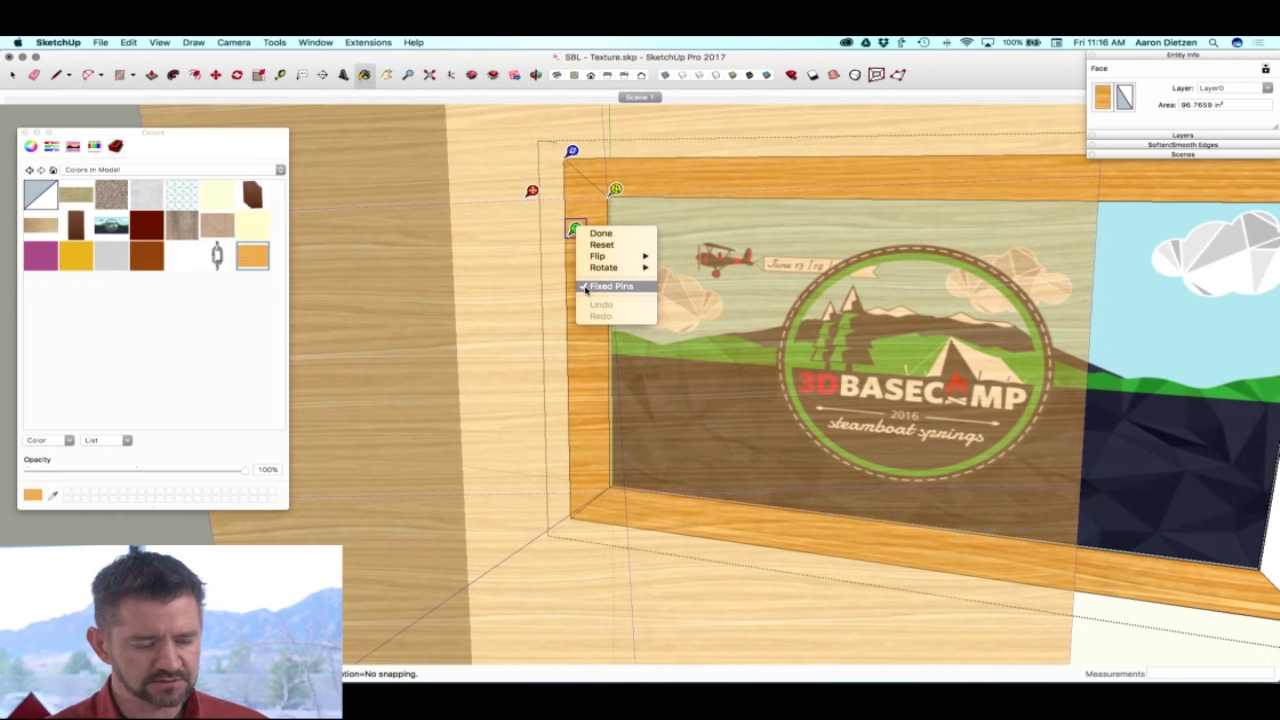
pyautogui.click(610, 286)
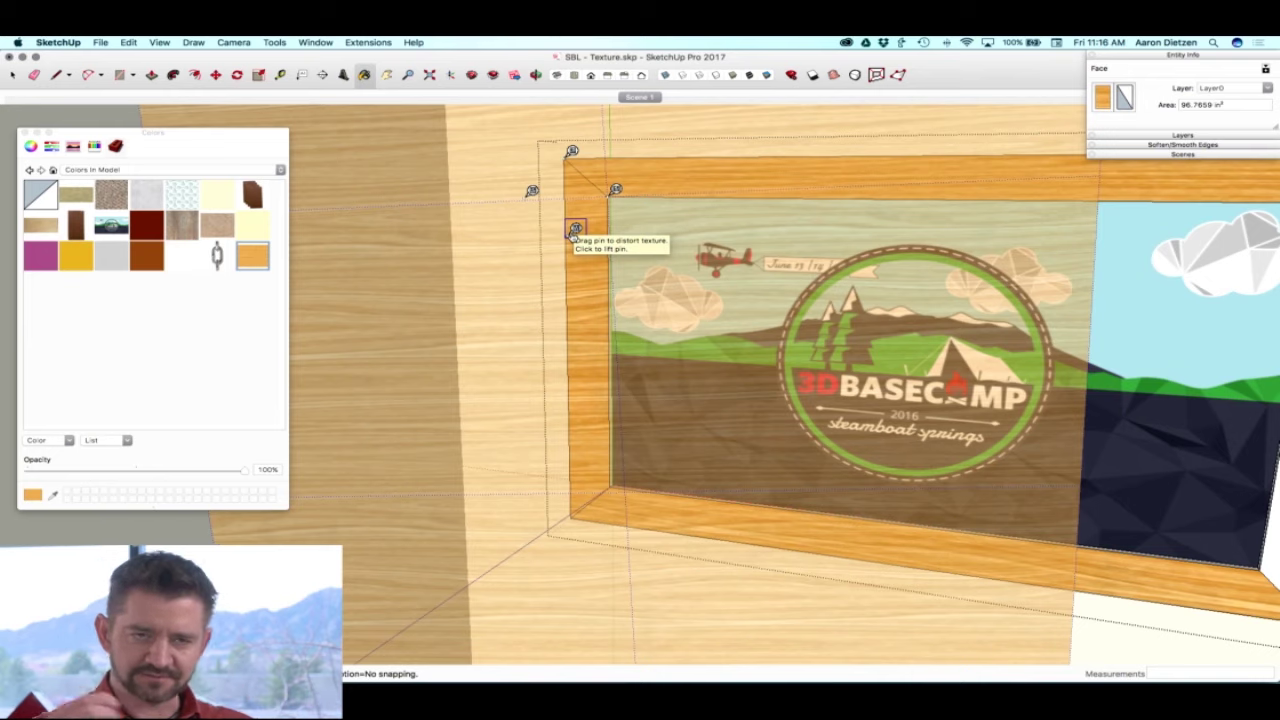
pyautogui.moveTo(575, 228)
pyautogui.mouseDown()
pyautogui.moveTo(566, 320)
pyautogui.moveTo(572, 226)
pyautogui.mouseUp()
pyautogui.rightClick(572, 228)
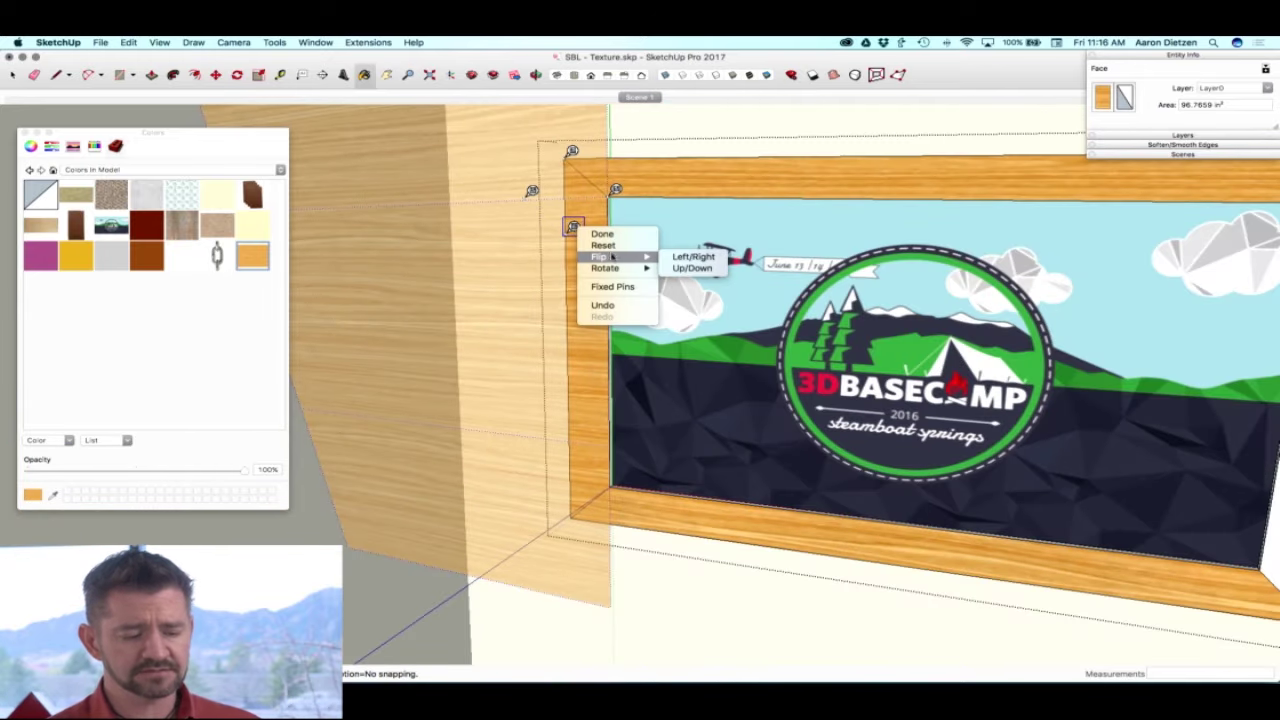
pyautogui.click(611, 287)
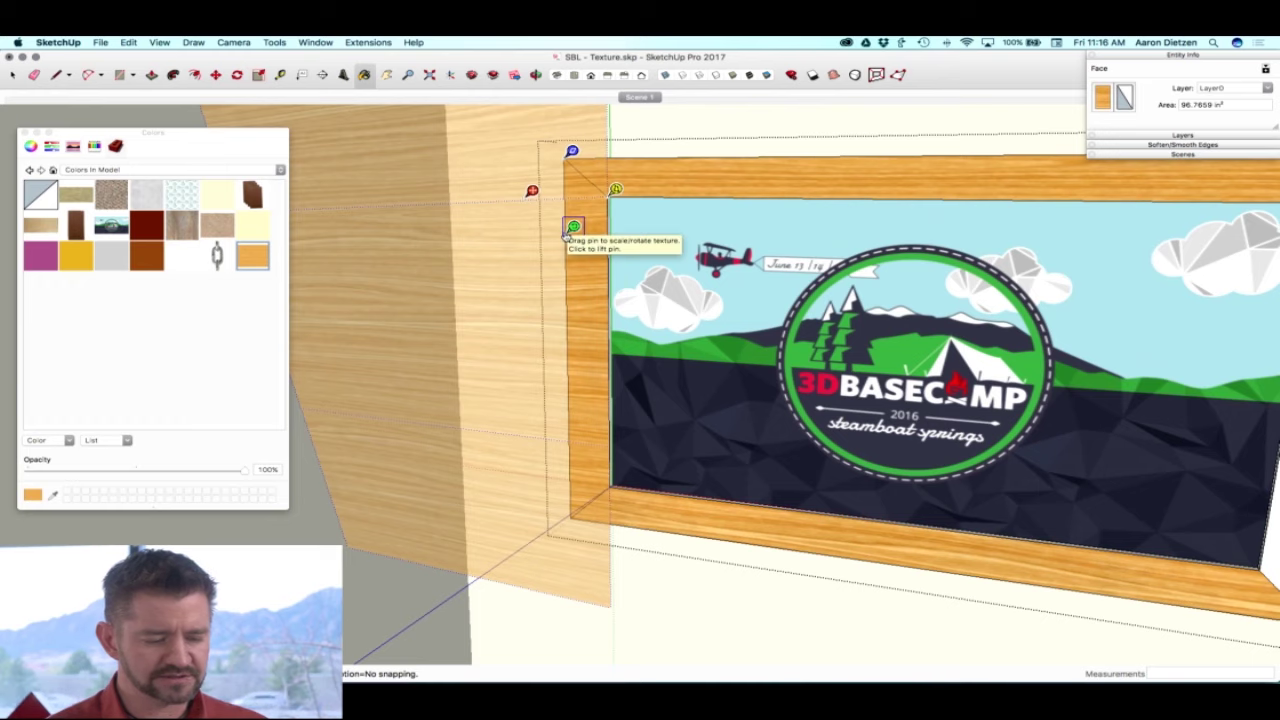
pyautogui.moveTo(572, 226); pyautogui.dragTo(571, 150)
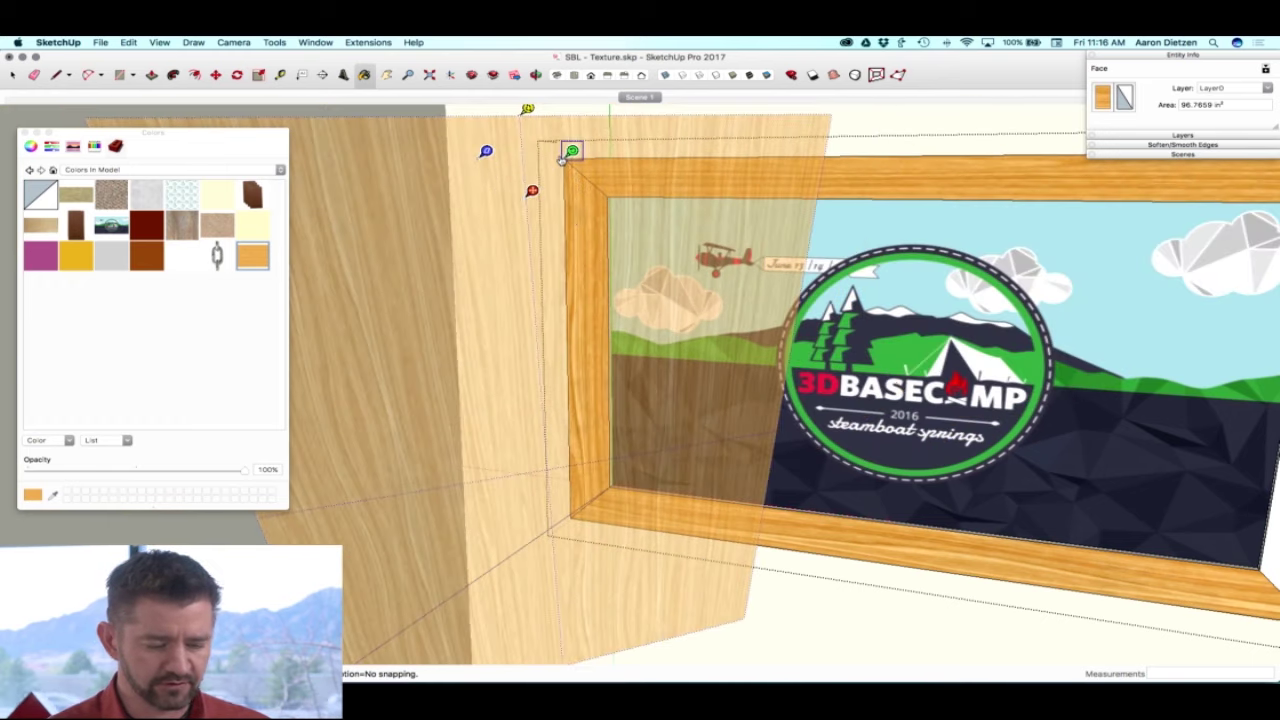
pyautogui.click(918, 186)
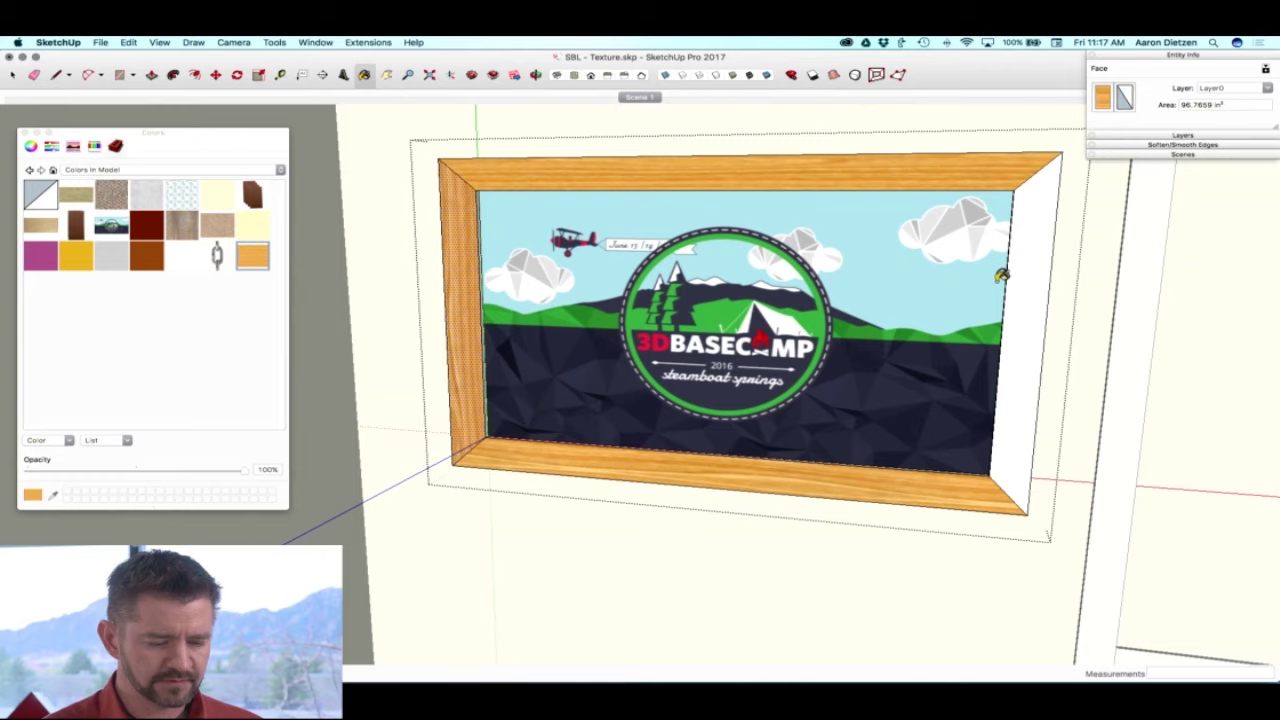
# Step: Paint the frame face with the wood material
pyautogui.press('space')
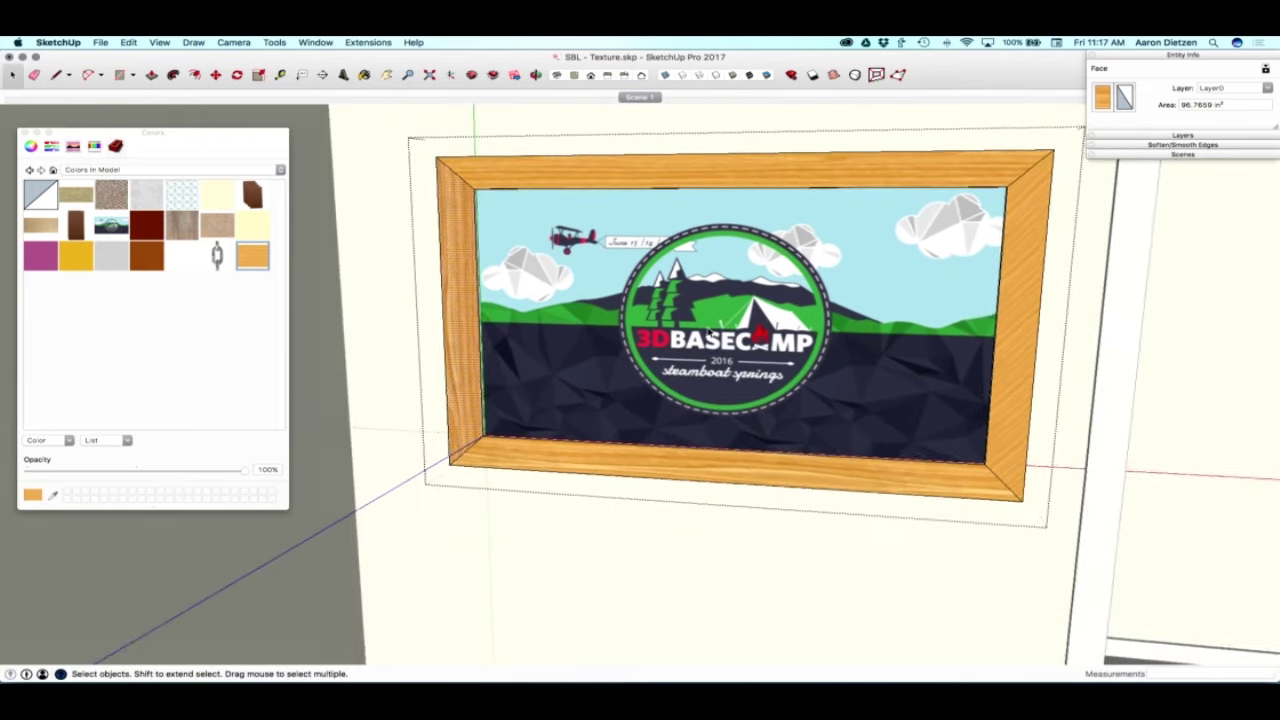
pyautogui.scroll(5, 477, 340)
pyautogui.rightClick(477, 341)
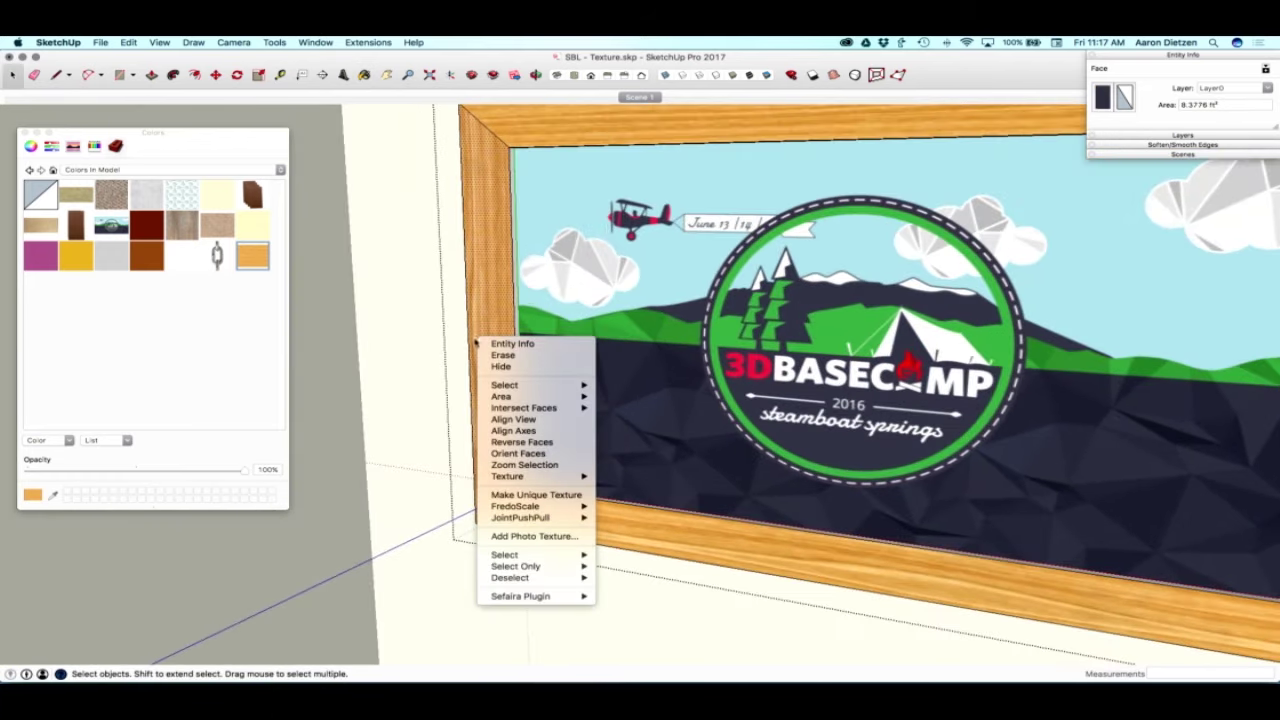
pyautogui.click(479, 290)
pyautogui.press('b')
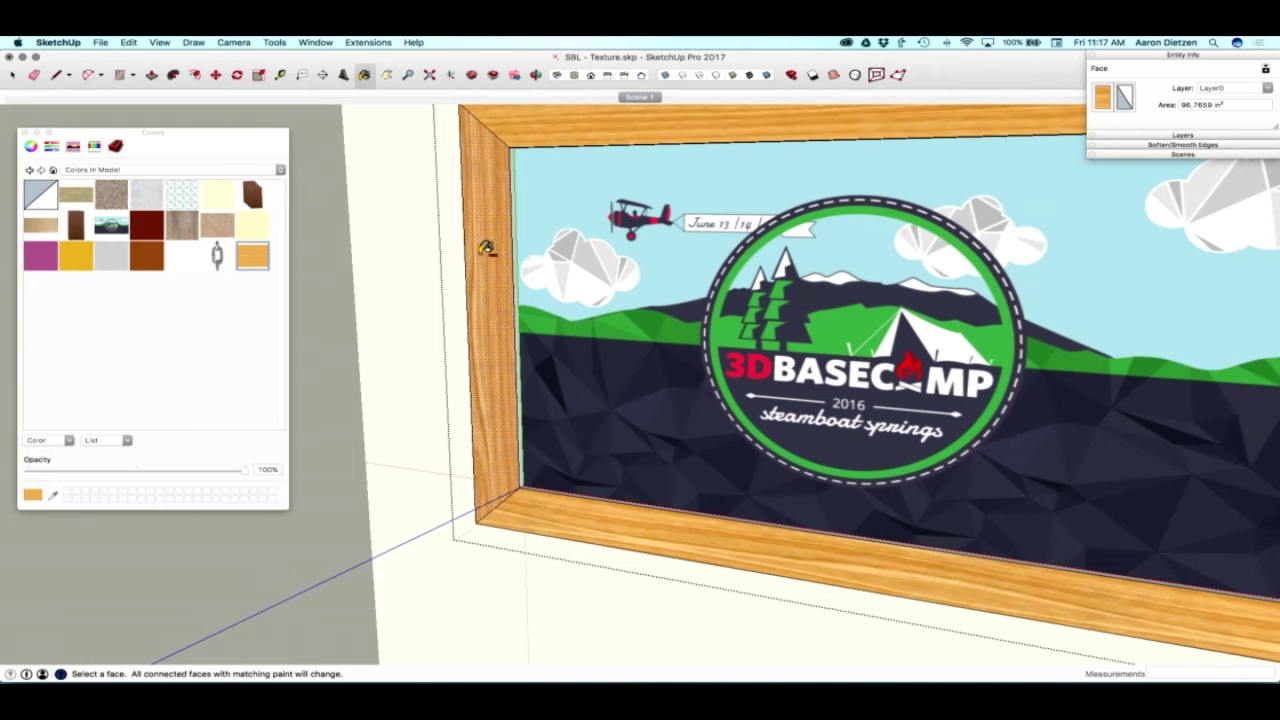
pyautogui.scroll(-3, 555, 281)
pyautogui.scroll(3, 583, 299)
pyautogui.rightClick(583, 299)
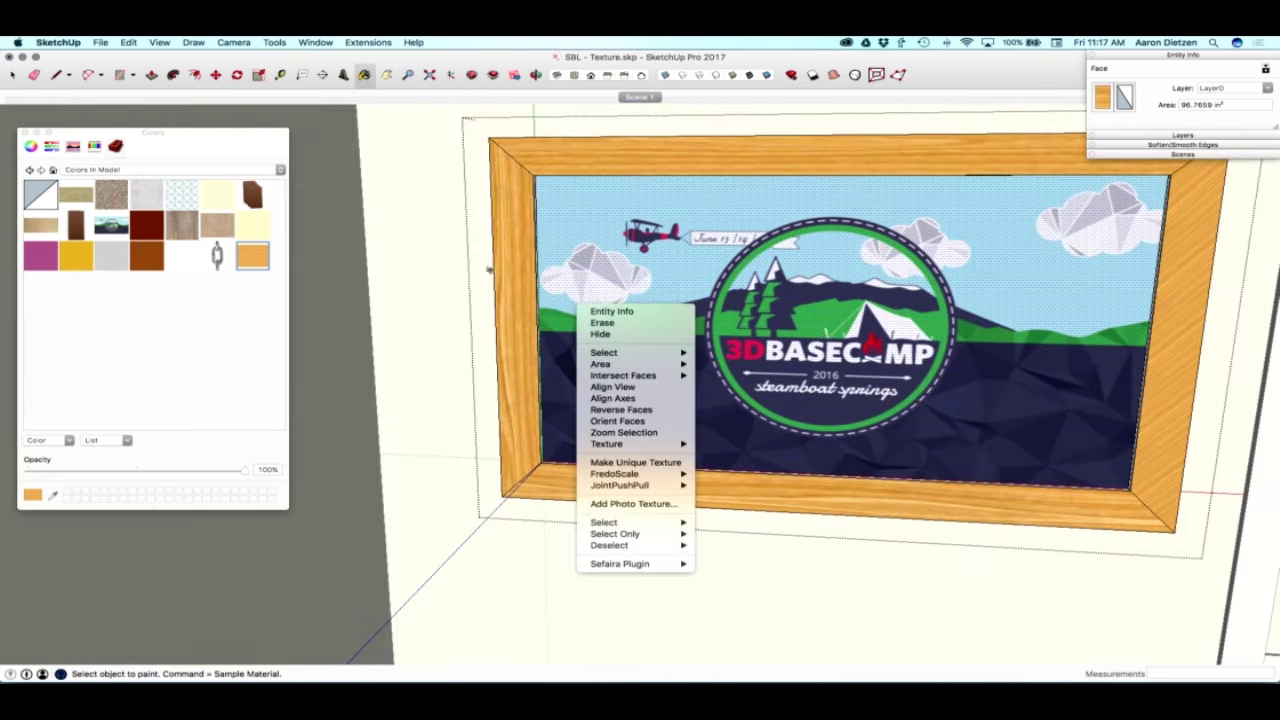
pyautogui.click(514, 272)
pyautogui.rightClick(512, 278)
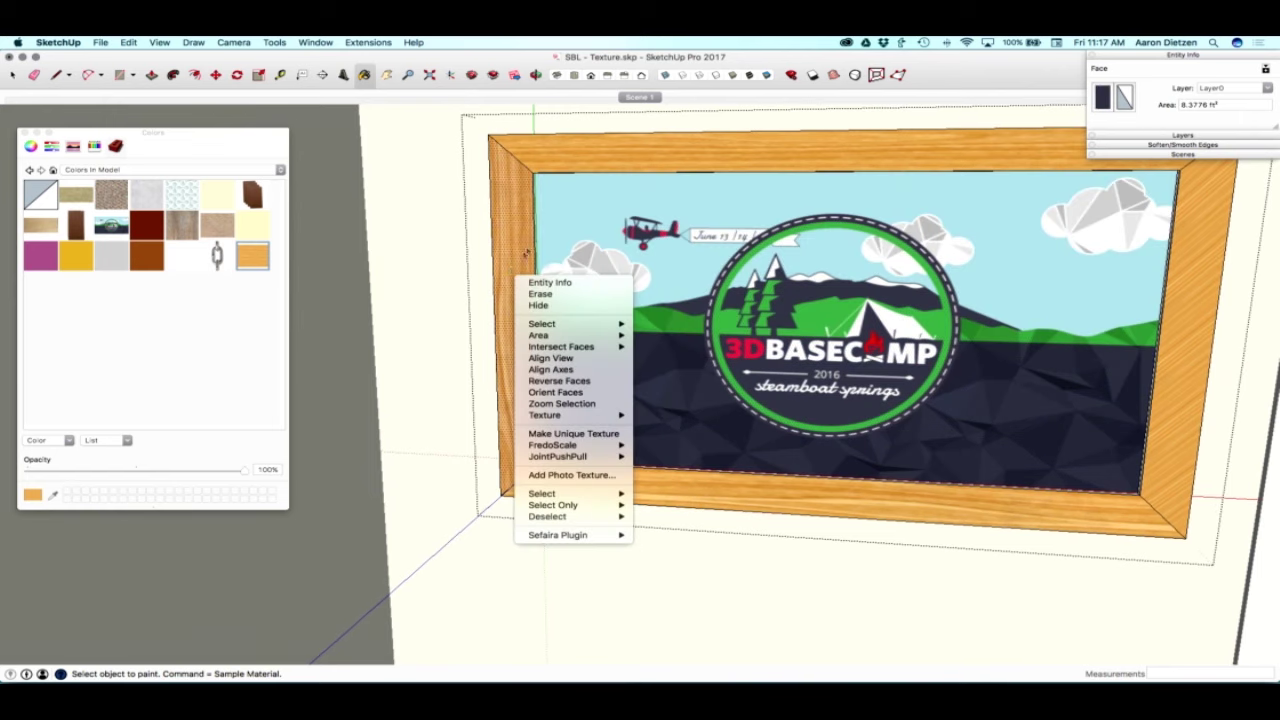
pyautogui.scroll(-1, 536, 234)
pyautogui.press('Up')
pyautogui.press('Up')
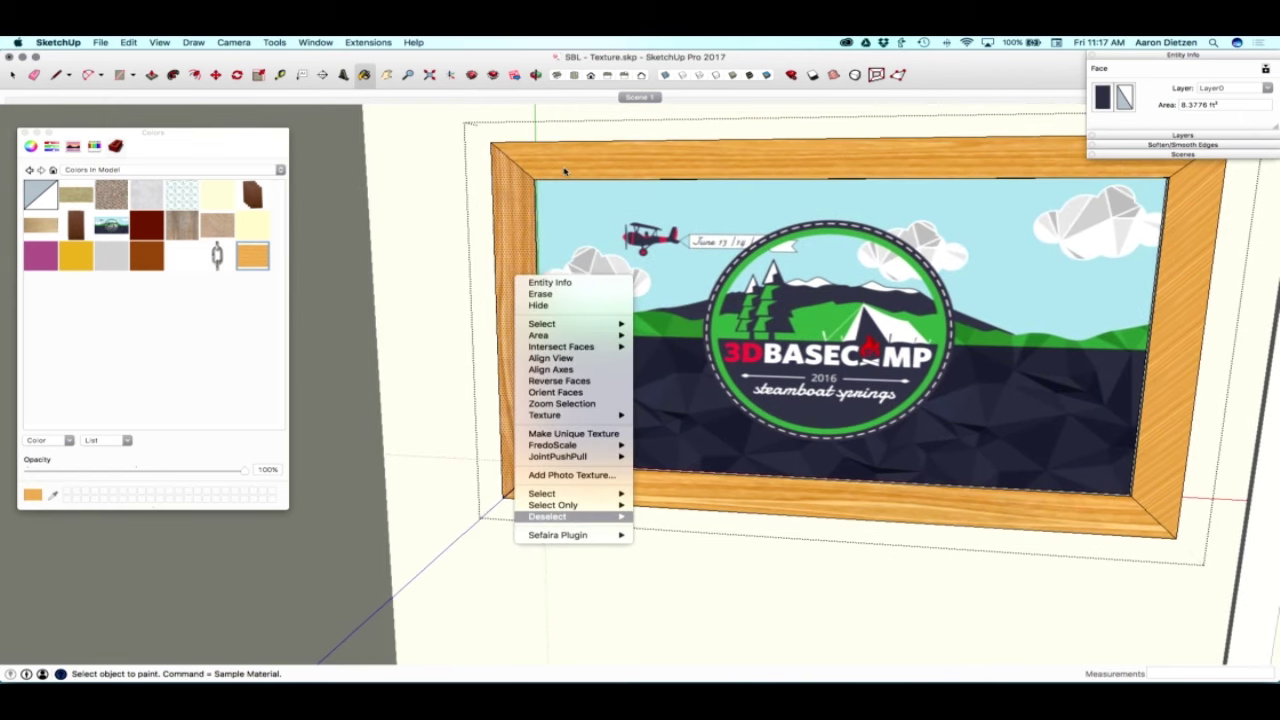
pyautogui.click(566, 158)
# Step: Reset the frame face's texture position, then rotate and scale it to fit
pyautogui.press('super')
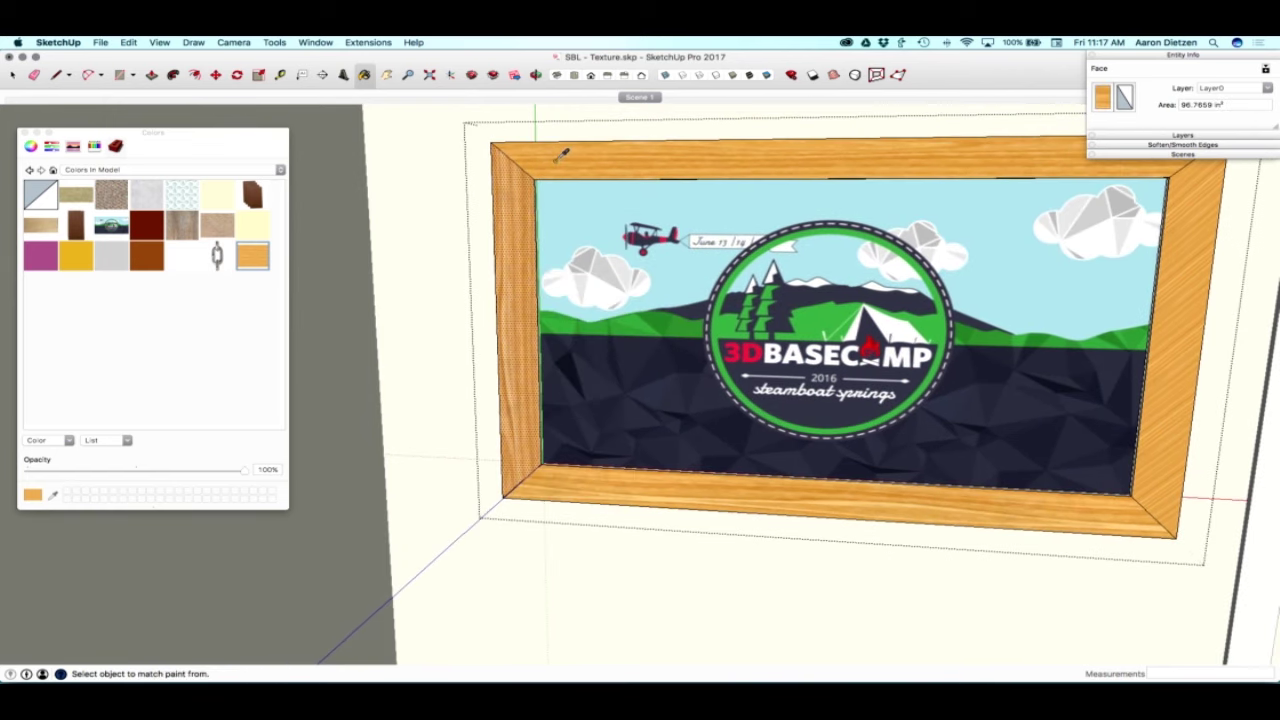
pyautogui.rightClick(507, 231)
pyautogui.moveTo(560, 376)
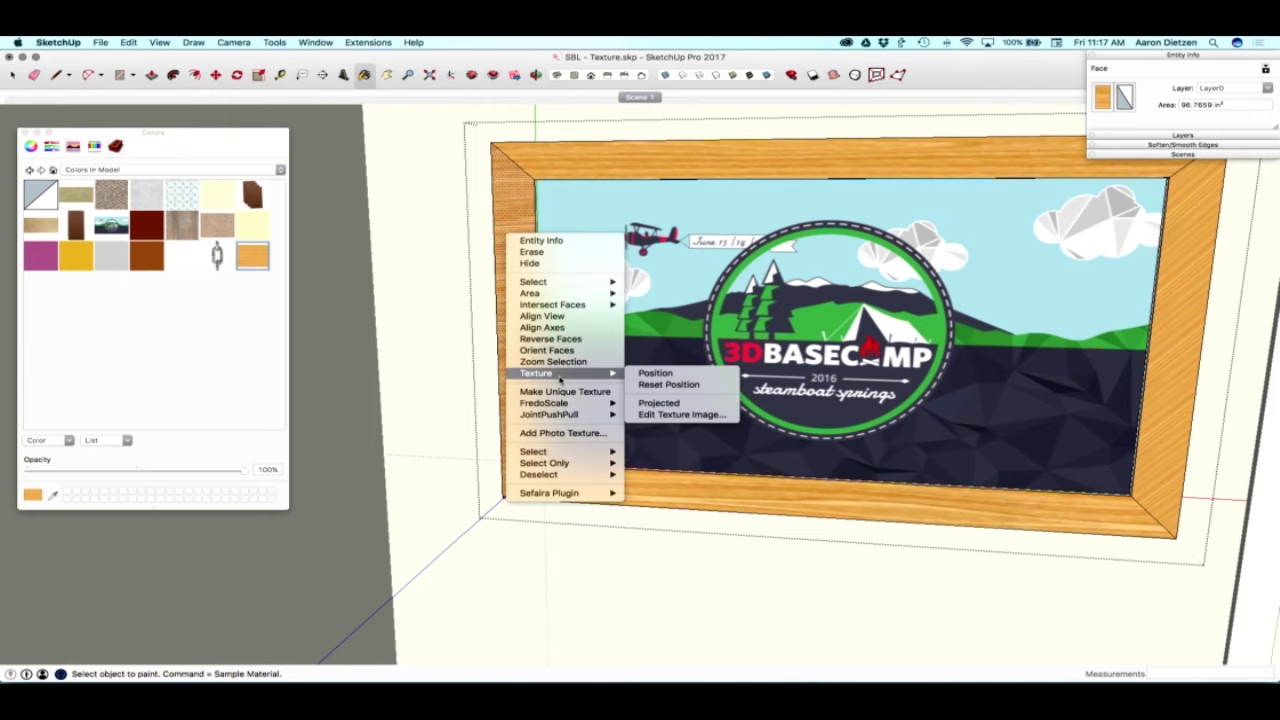
pyautogui.click(668, 384)
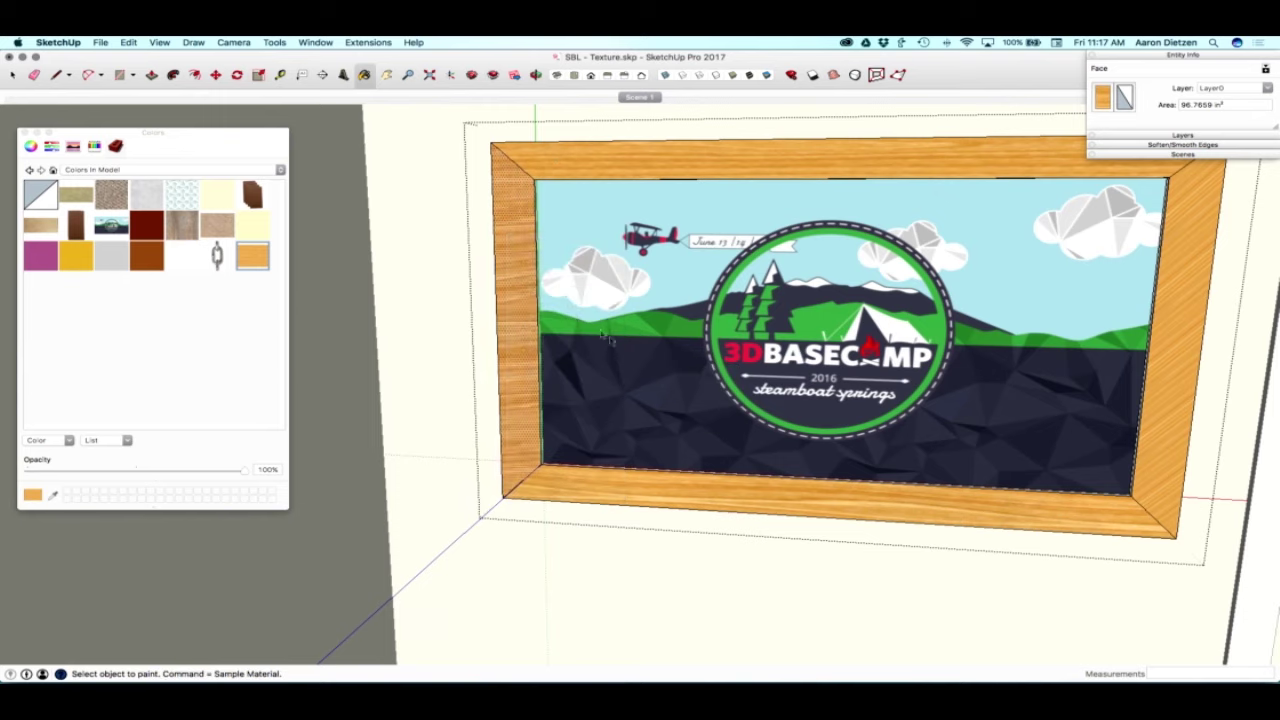
pyautogui.moveTo(500, 215); pyautogui.dragTo(491, 146)
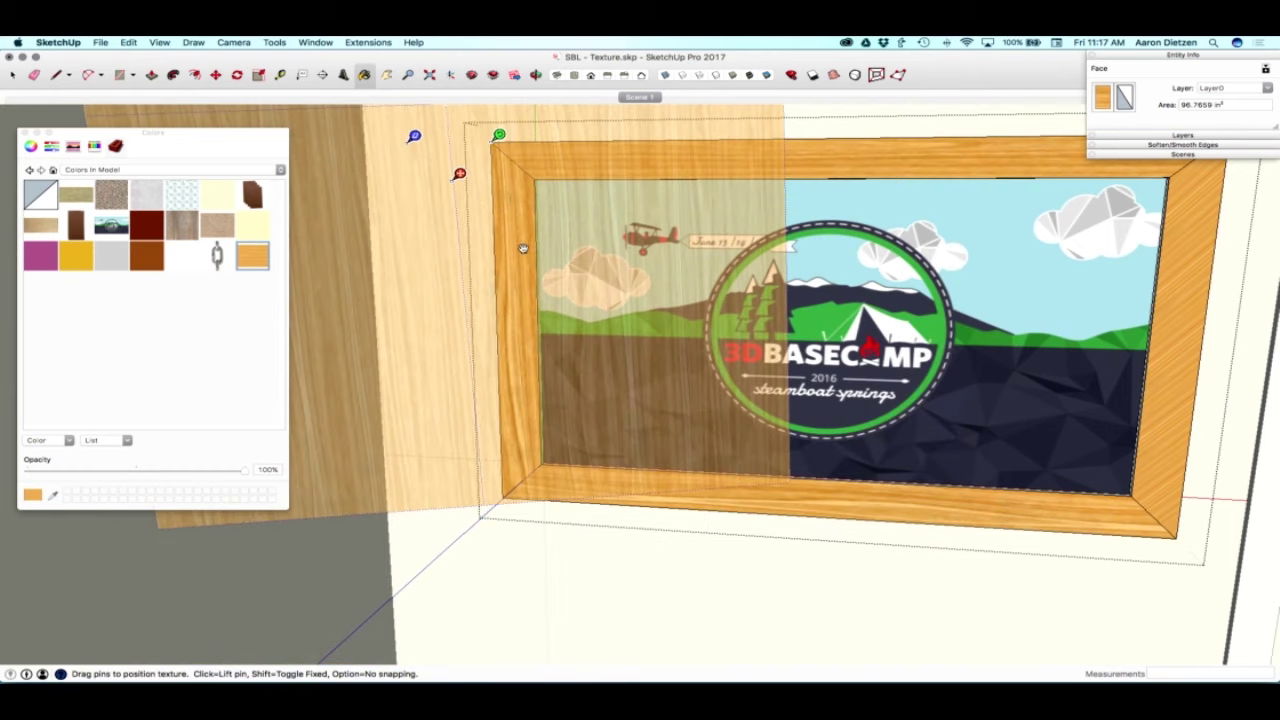
pyautogui.press('Return')
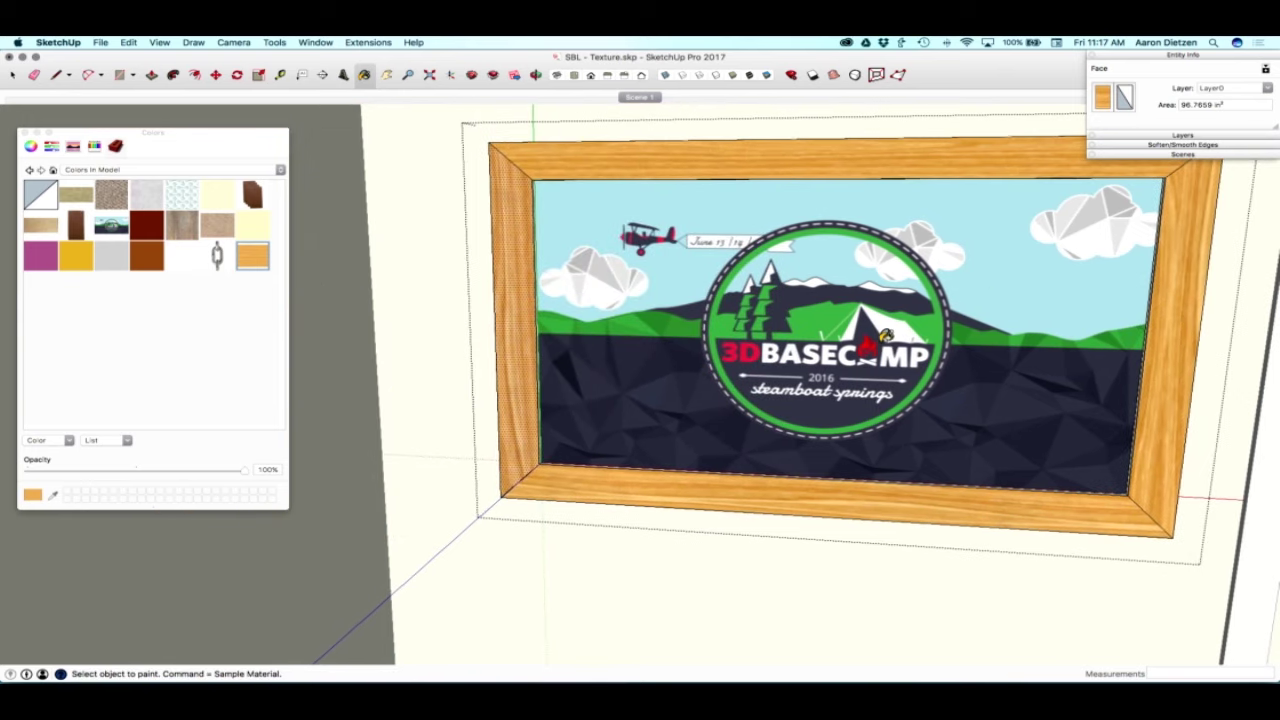
pyautogui.moveTo(888, 336); pyautogui.dragTo(957, 457, button='middle')
pyautogui.press('space')
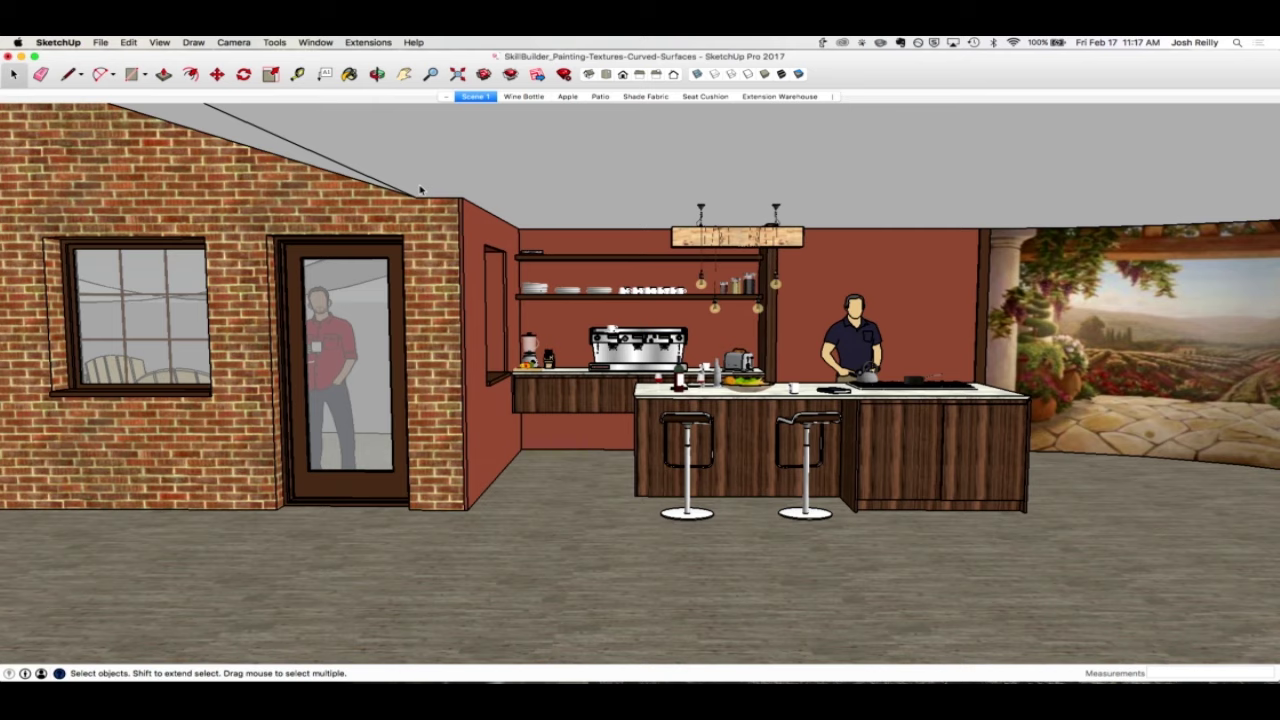
# Step: Go to the Wine Bottle scene, edit the bottle, and turn on Hidden Geometry
pyautogui.click(524, 96)
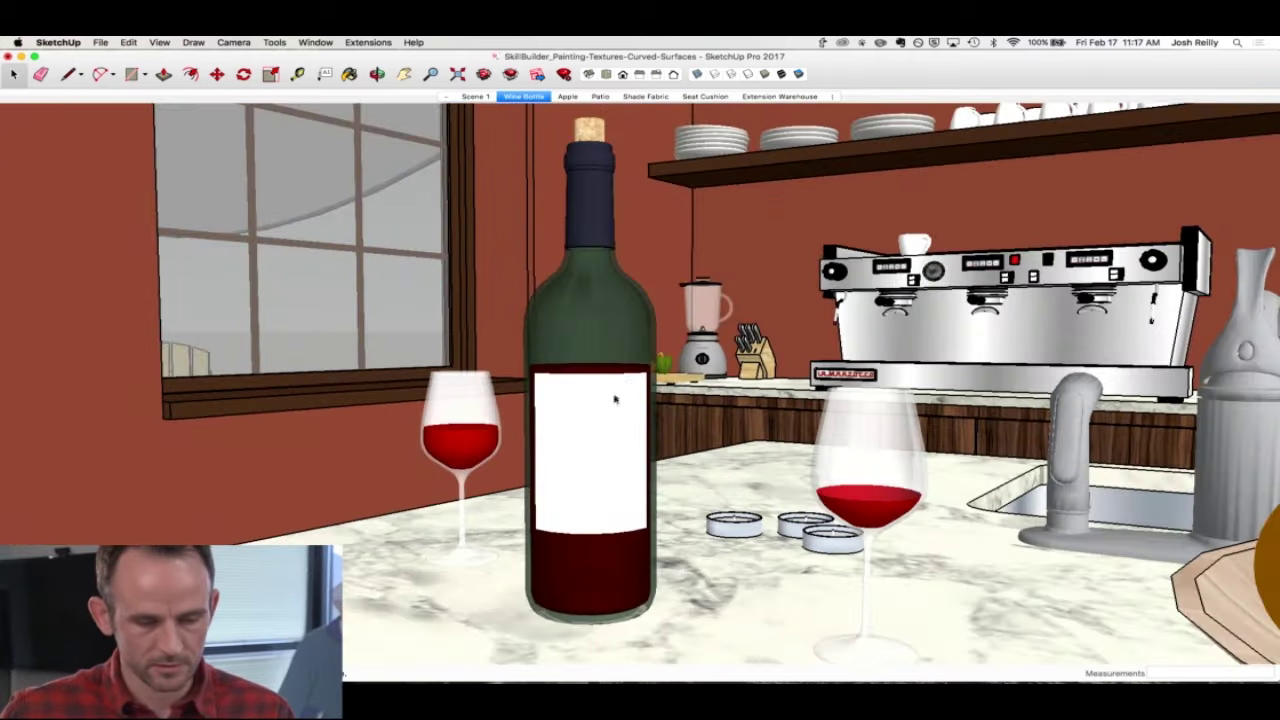
pyautogui.scroll(3, 617, 403)
pyautogui.moveTo(620, 406); pyautogui.dragTo(690, 433, button='middle')
pyautogui.doubleClick(671, 446)
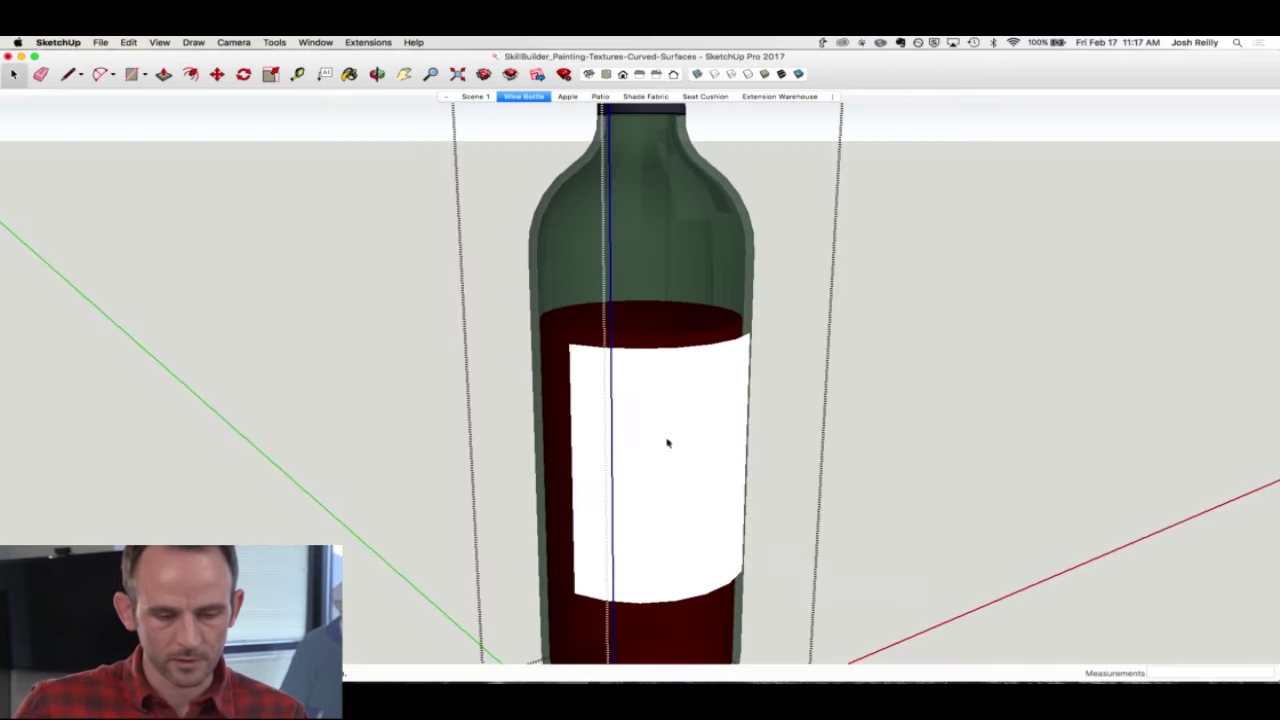
pyautogui.click(160, 43)
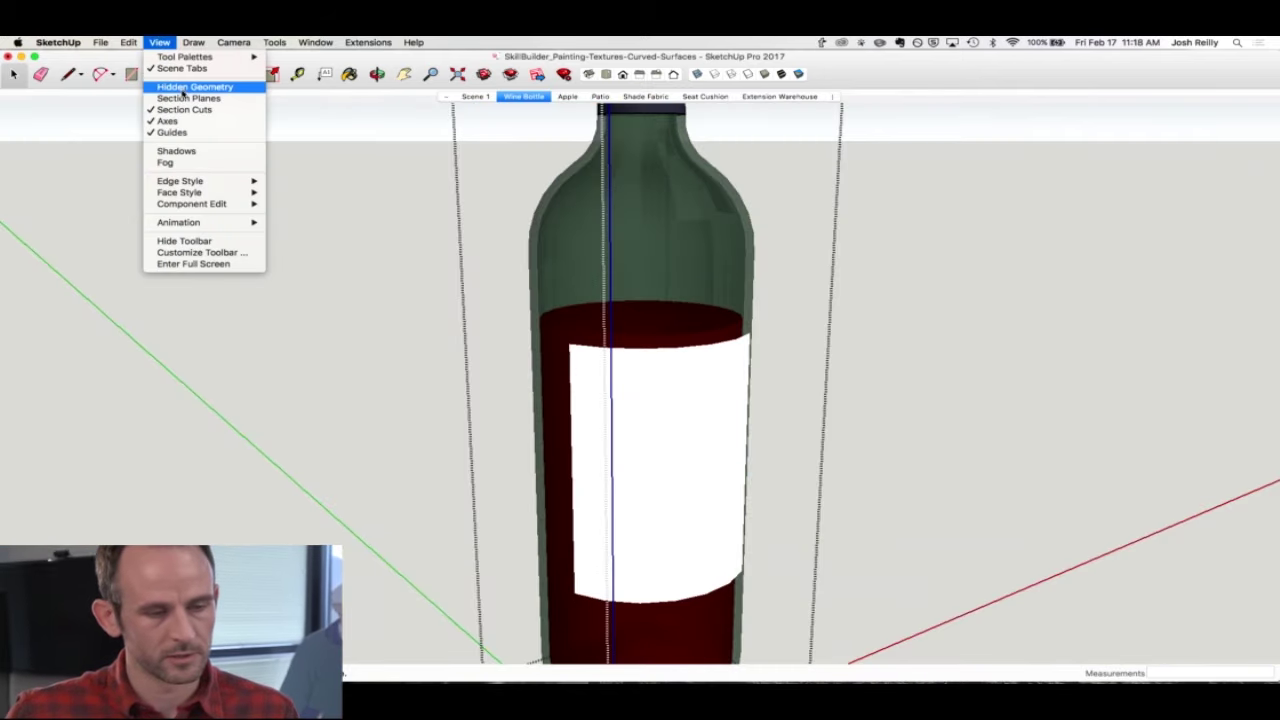
pyautogui.click(183, 92)
pyautogui.scroll(3, 620, 415)
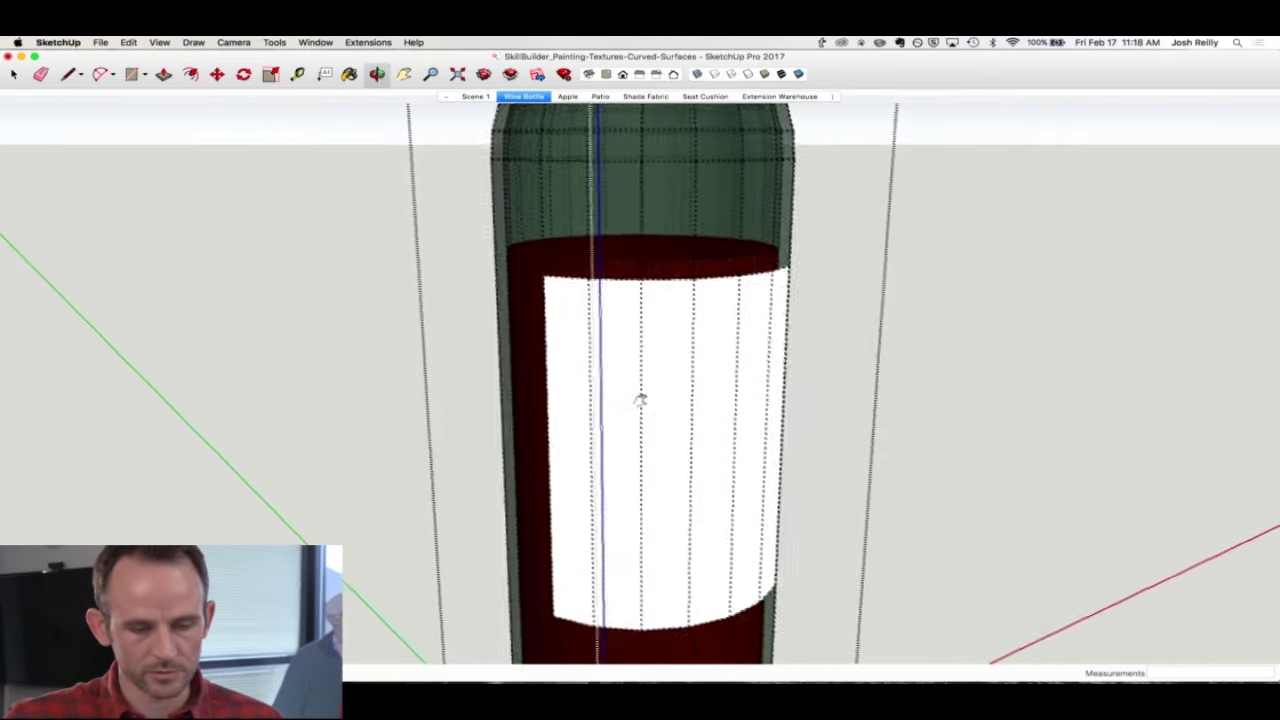
pyautogui.press('space')
# Step: Import Ruffino_wine-label.jpg as an image texture
pyautogui.click(100, 42)
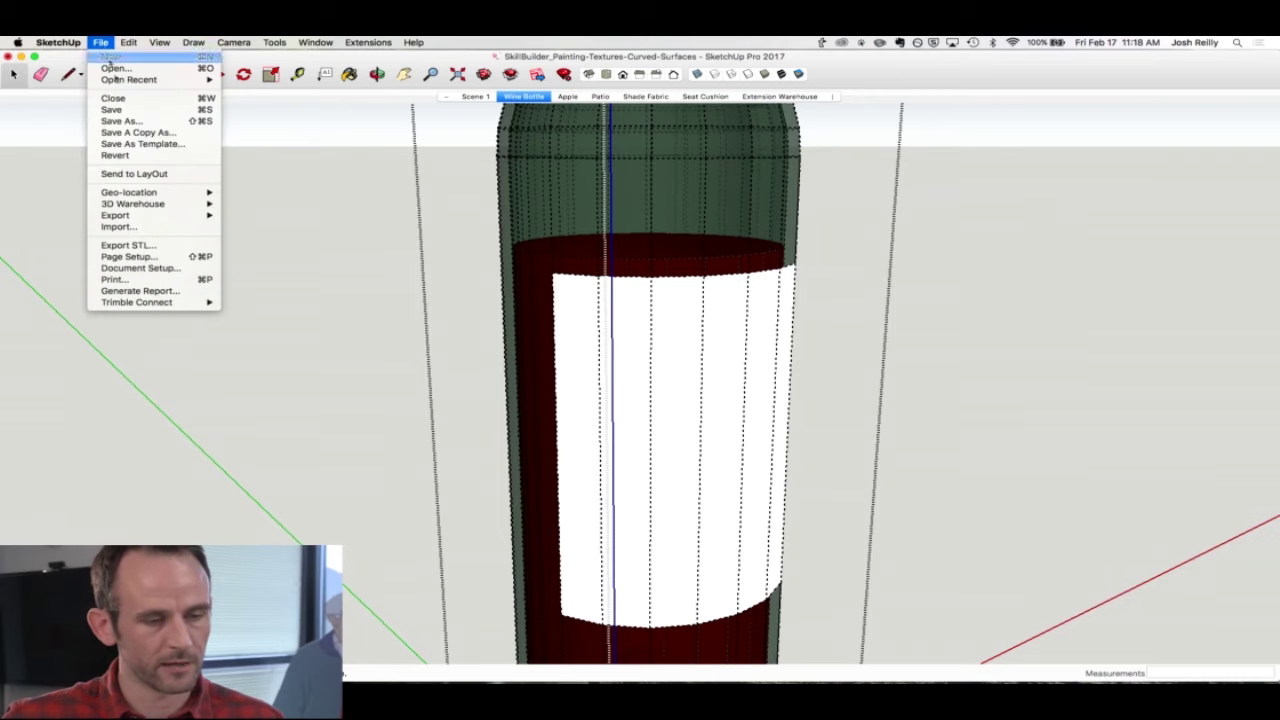
pyautogui.click(132, 224)
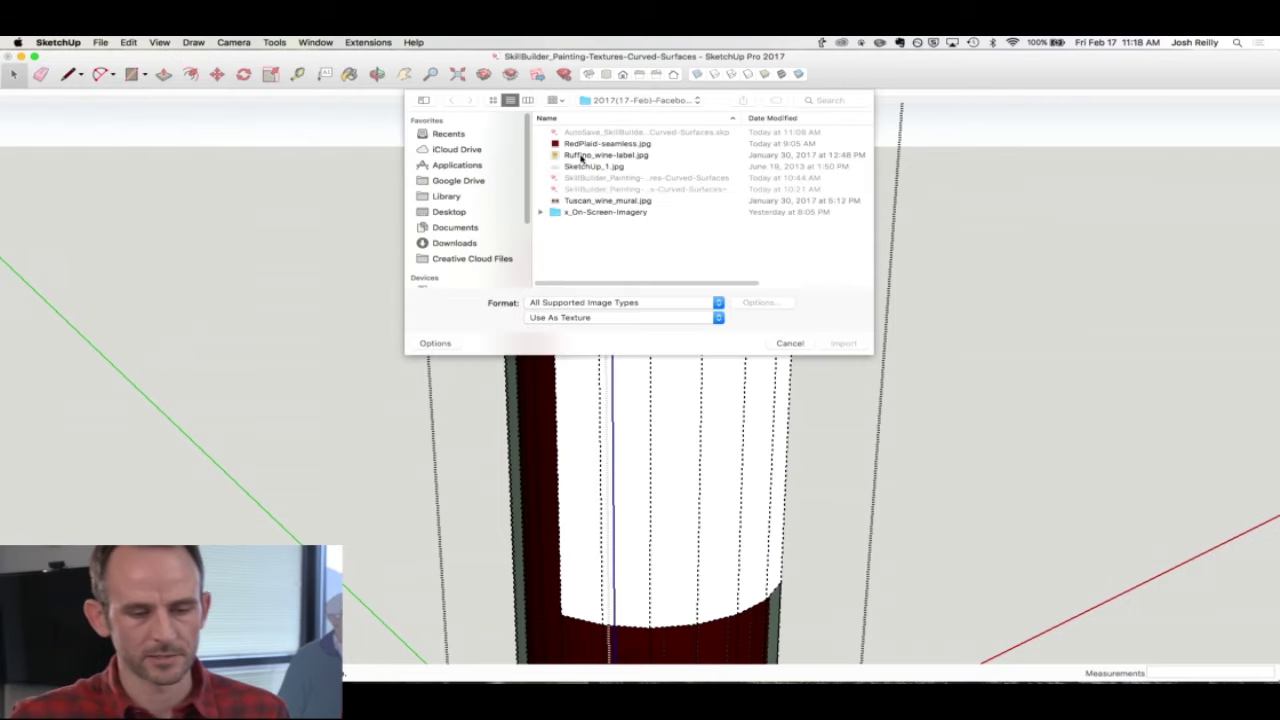
pyautogui.click(580, 157)
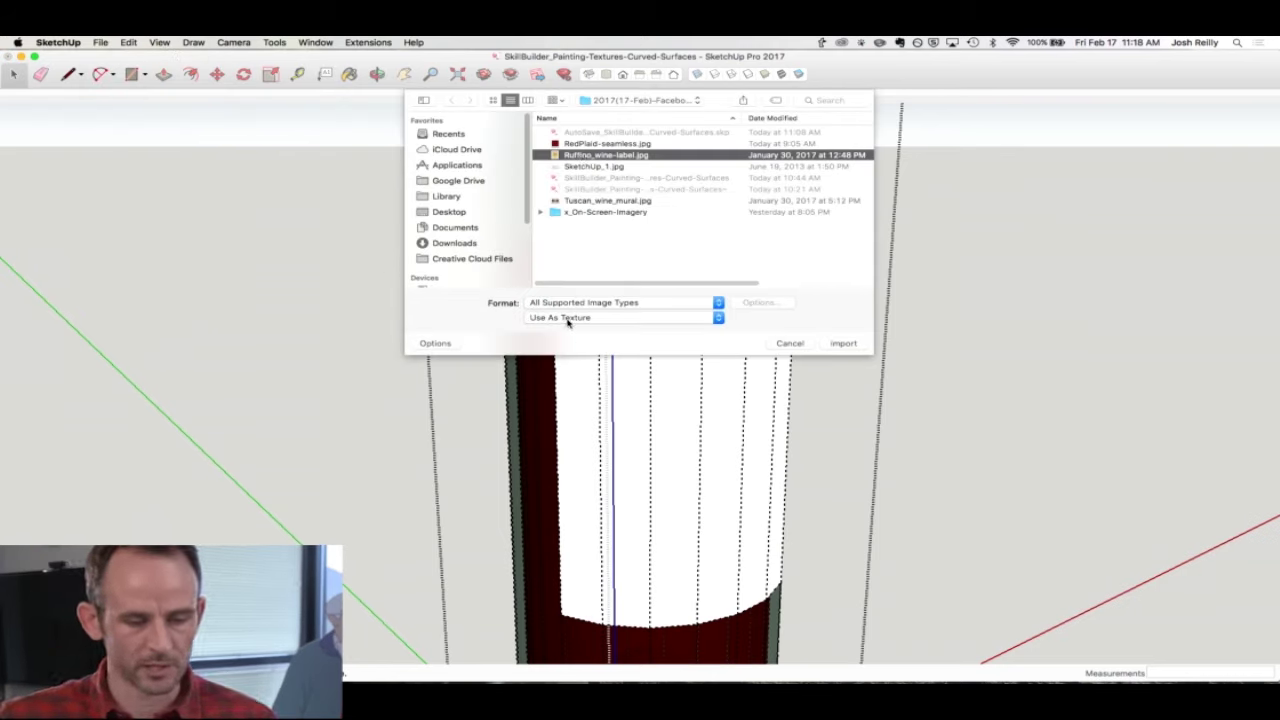
# Step: Import the label image as a texture and size it onto the bottle
pyautogui.doubleClick(583, 157)
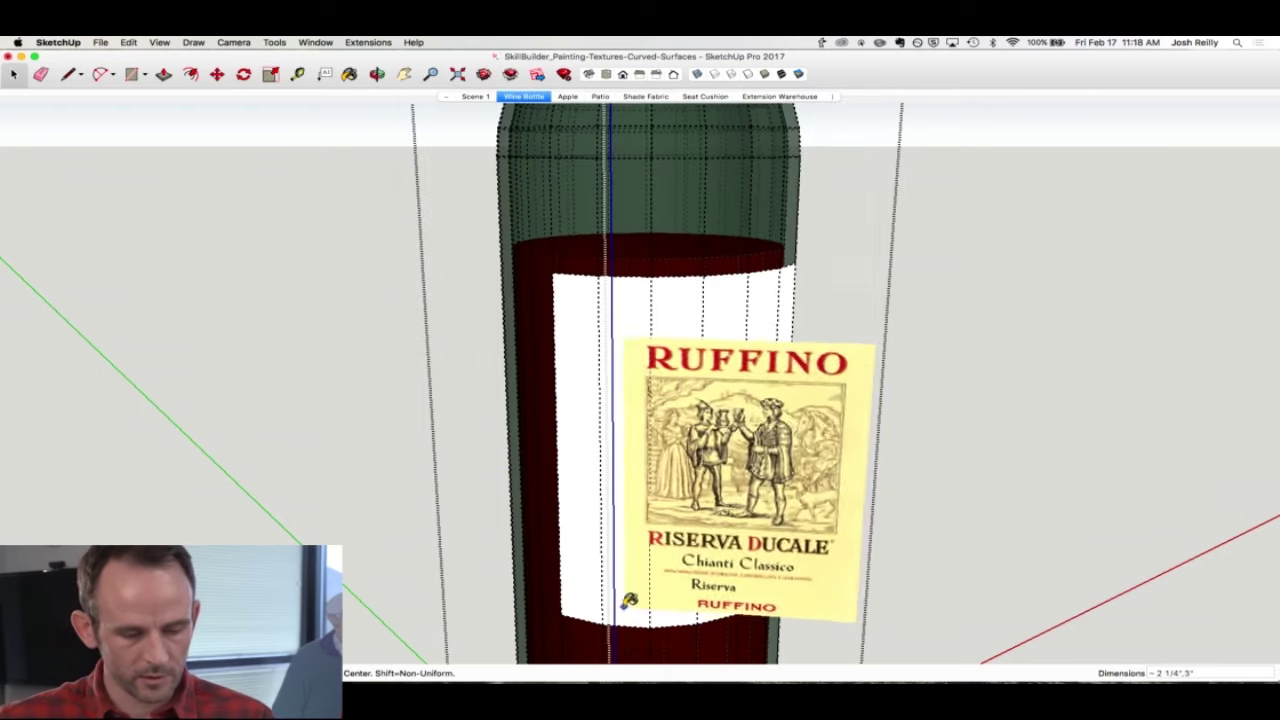
pyautogui.moveTo(623, 603); pyautogui.dragTo(640, 560, button='middle')
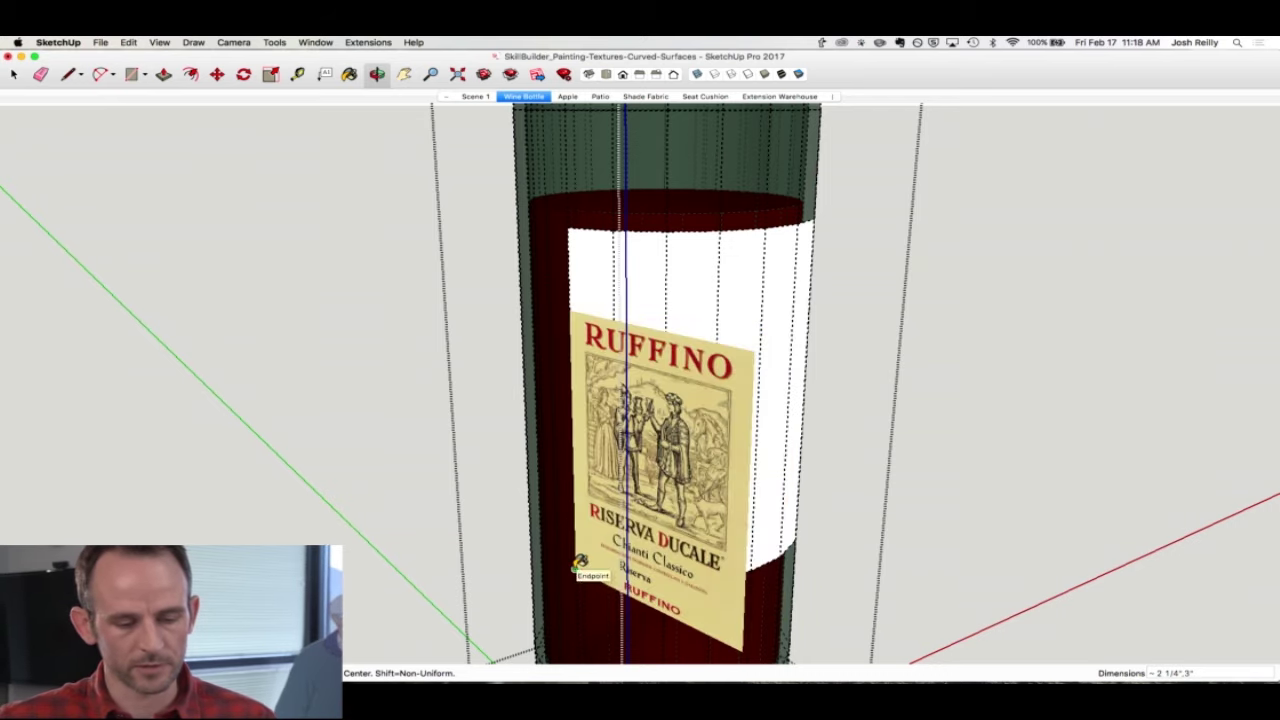
pyautogui.click(614, 234)
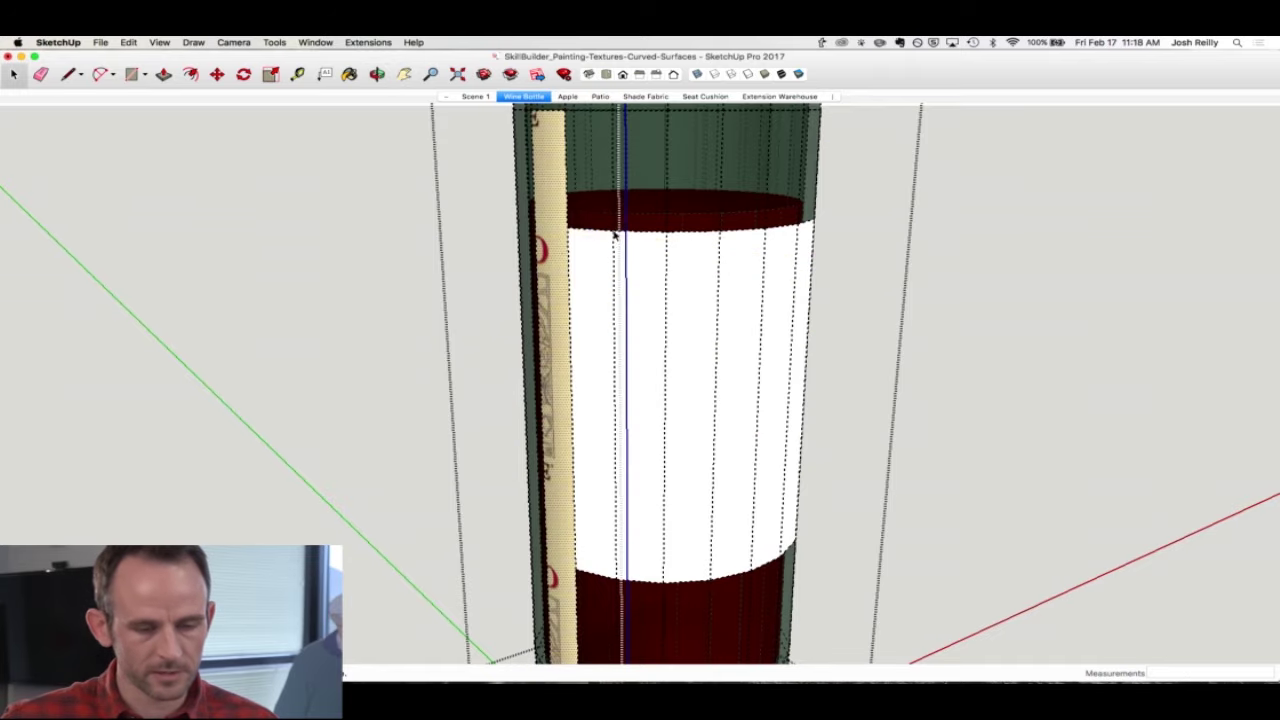
pyautogui.scroll(-6, 575, 377)
pyautogui.scroll(4, 633, 484)
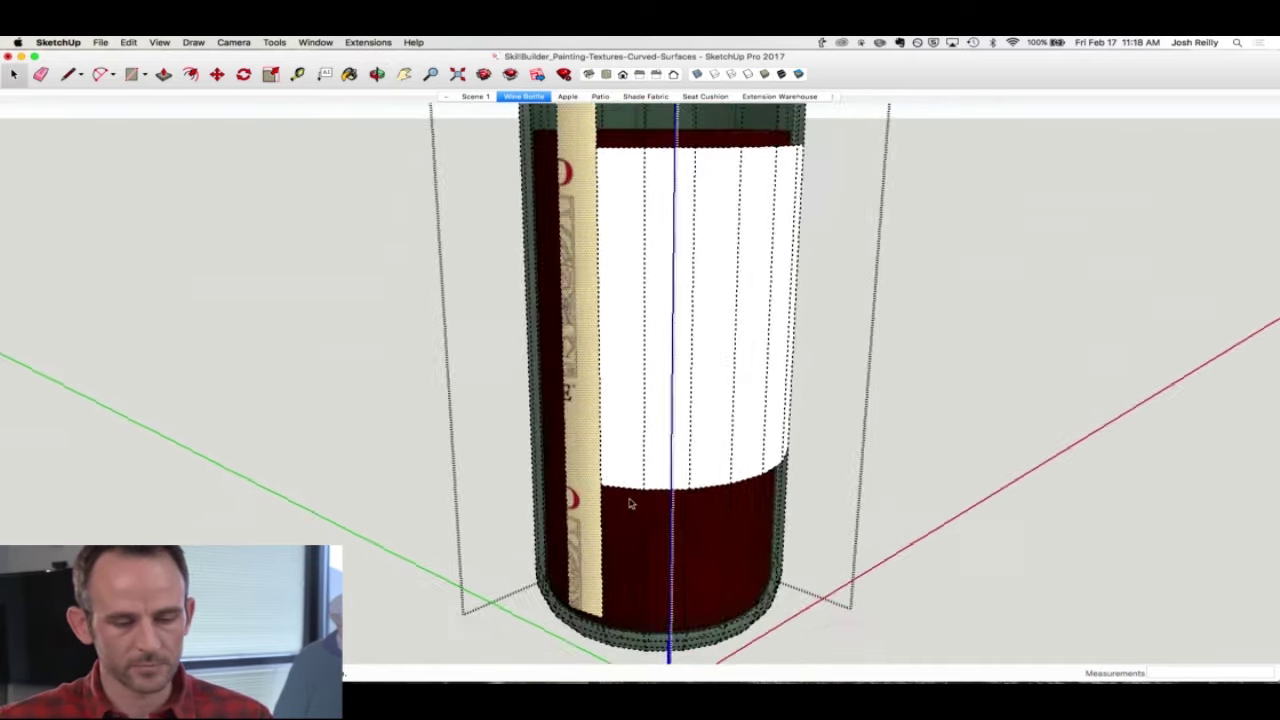
# Step: Undo the misplaced label strip and orbit to look down at the bottle
pyautogui.press('super+z')
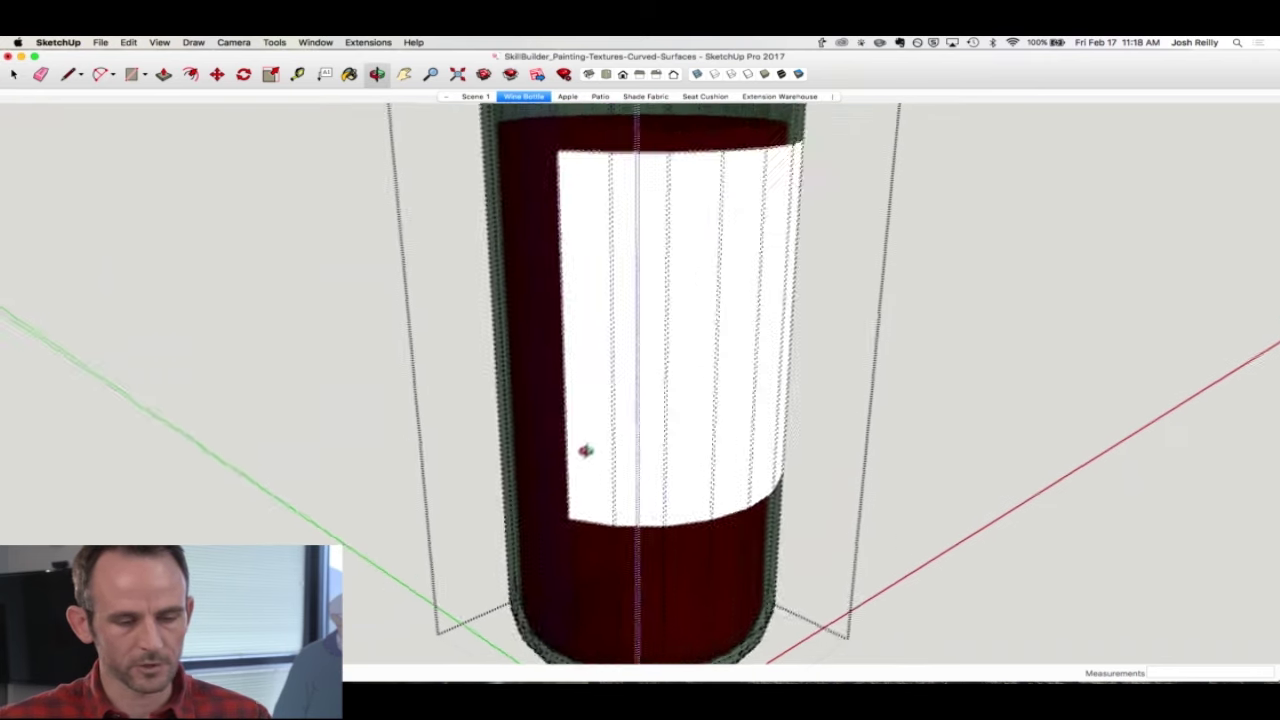
pyautogui.moveTo(580, 457); pyautogui.dragTo(560, 538, button='middle')
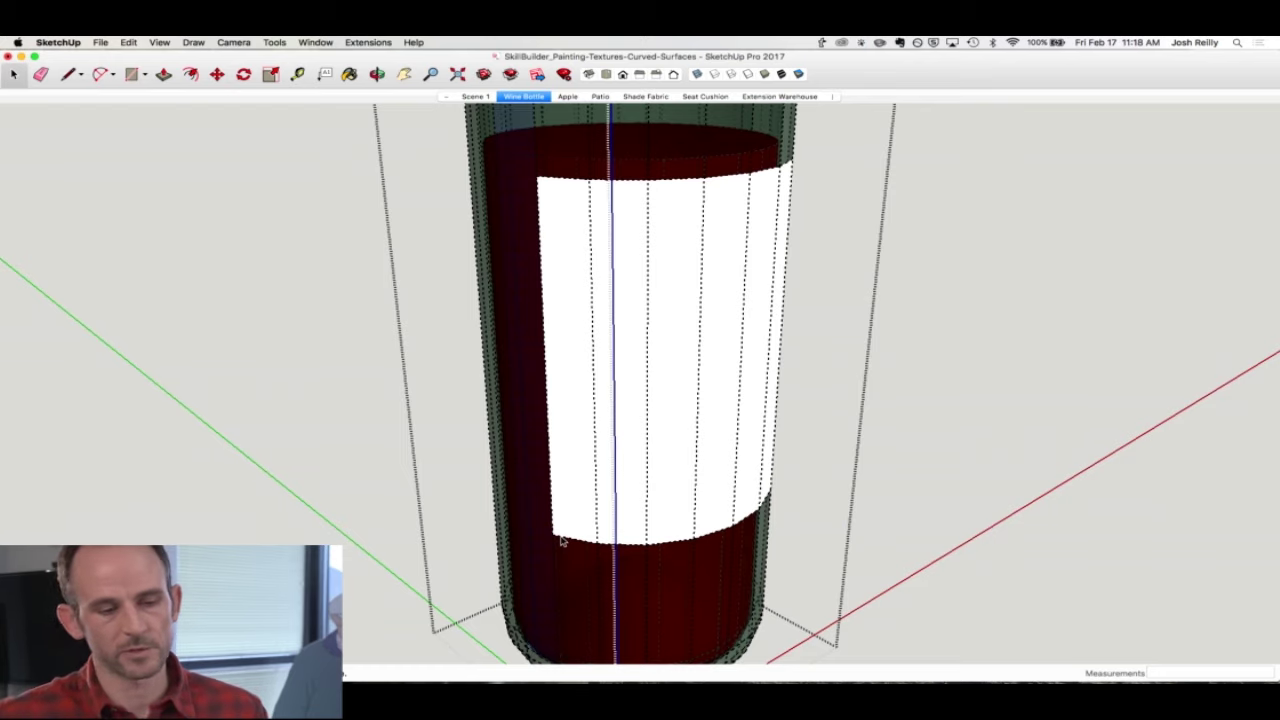
pyautogui.scroll(-3, 562, 541)
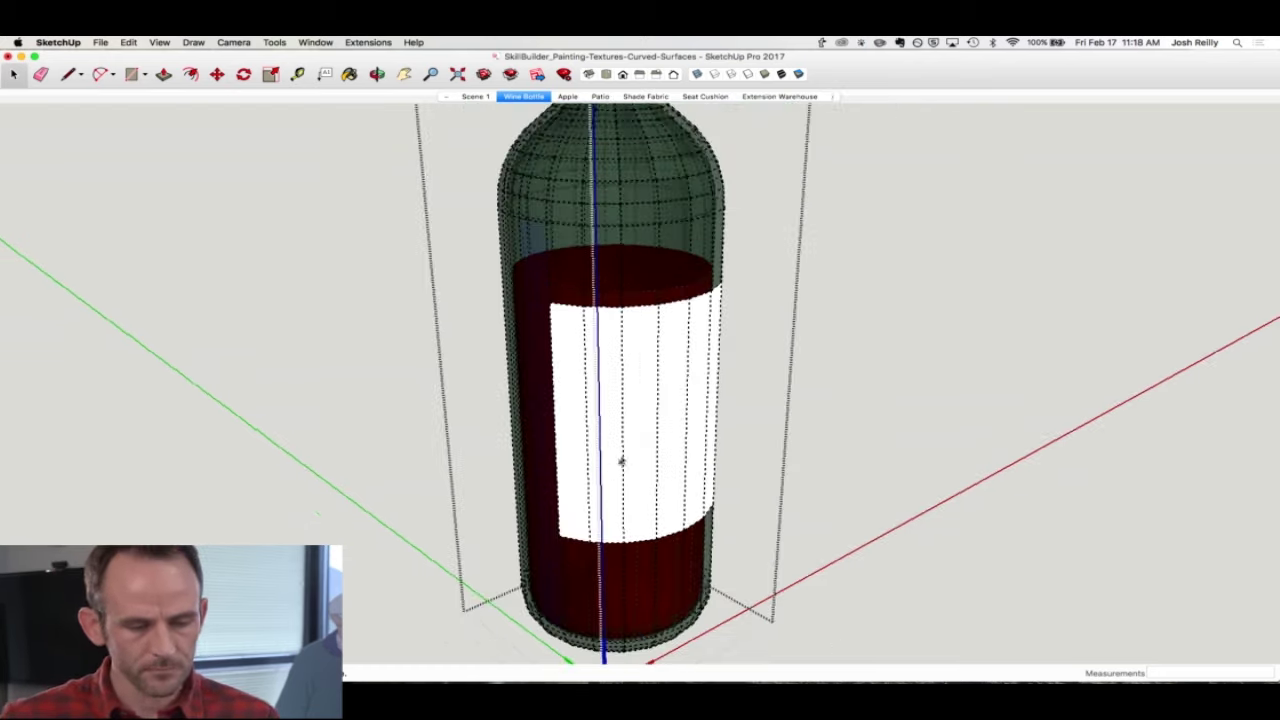
# Step: Select all six white label faces around the bottle
pyautogui.moveTo(623, 451); pyautogui.dragTo(566, 440, button='middle')
pyautogui.scroll(5, 566, 440)
pyautogui.click(474, 298)
pyautogui.keyDown('shift'); pyautogui.click(507, 285); pyautogui.keyUp('shift')
pyautogui.keyDown('shift'); pyautogui.click(556, 286); pyautogui.keyUp('shift')
pyautogui.keyDown('shift'); pyautogui.click(597, 281); pyautogui.keyUp('shift')
pyautogui.keyDown('shift'); pyautogui.click(645, 276); pyautogui.keyUp('shift')
pyautogui.keyDown('shift'); pyautogui.click(664, 295); pyautogui.keyUp('shift')
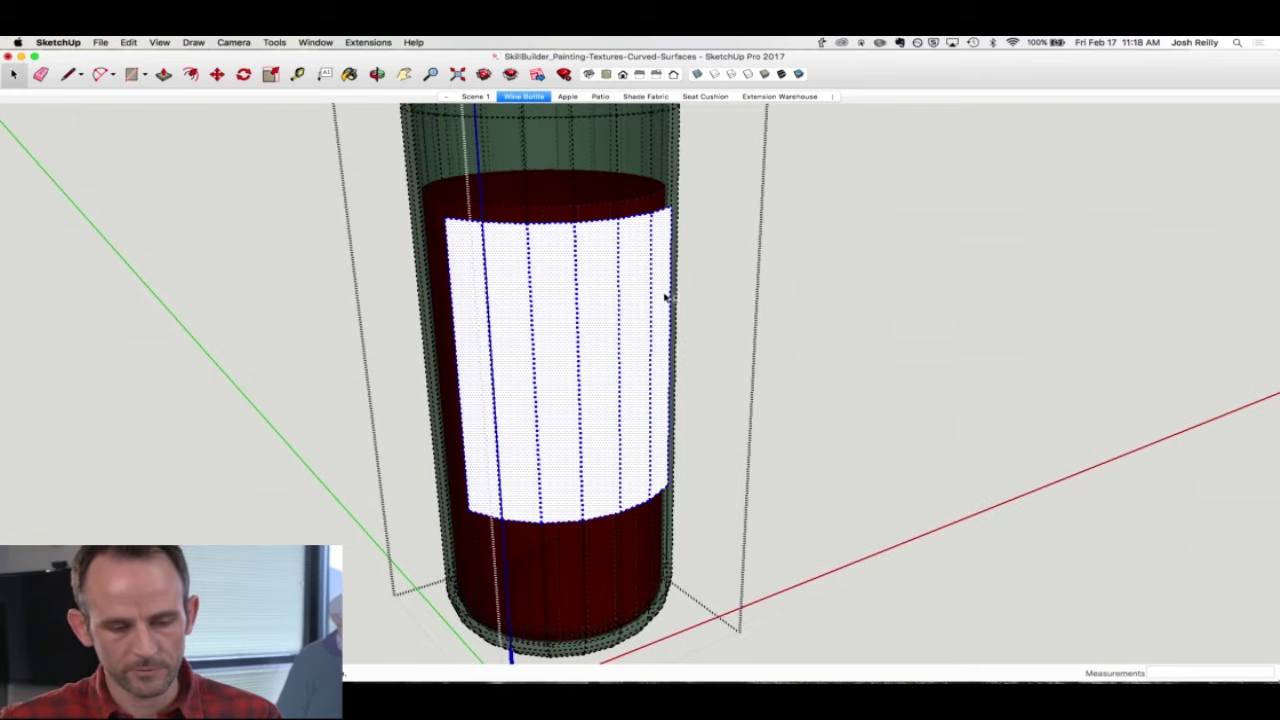
# Step: Make the selected label faces a group and open it for editing
pyautogui.rightClick(557, 303)
pyautogui.click(606, 385)
pyautogui.moveTo(606, 386); pyautogui.dragTo(609, 391, button='middle')
pyautogui.doubleClick(609, 391)
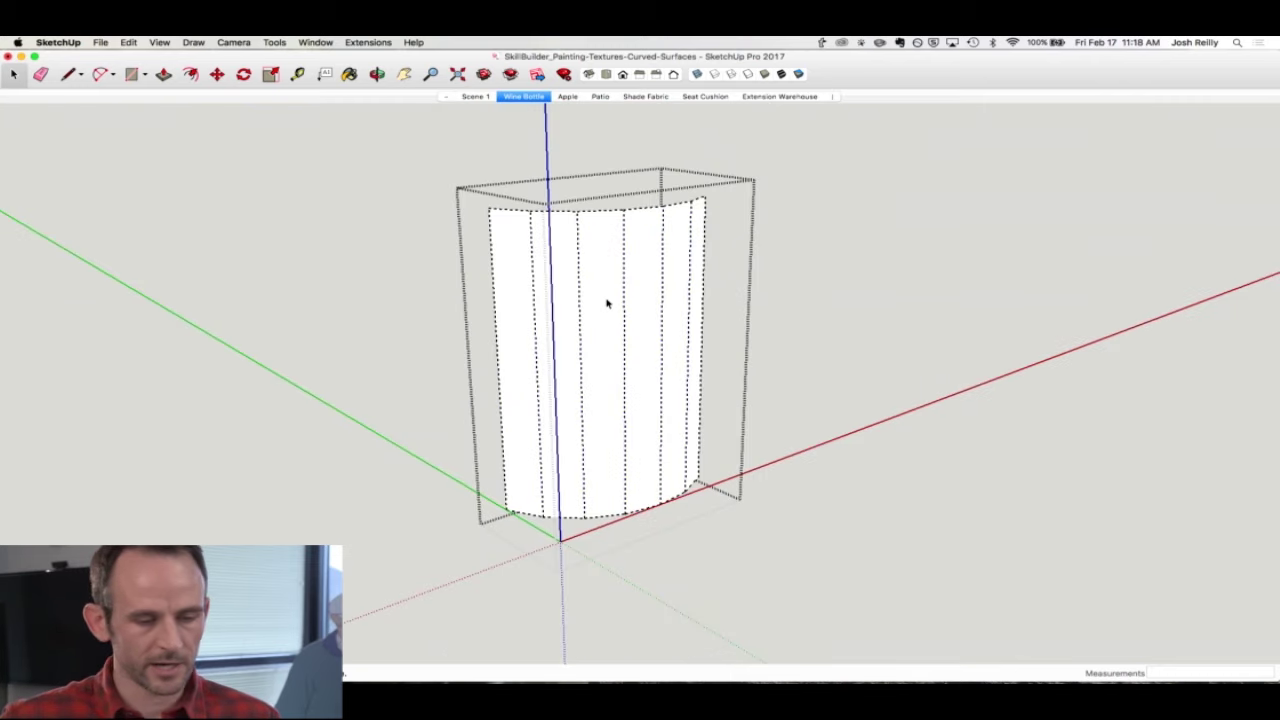
# Step: Import the Ruffino label image as a texture onto the first label face
pyautogui.press('super+i')
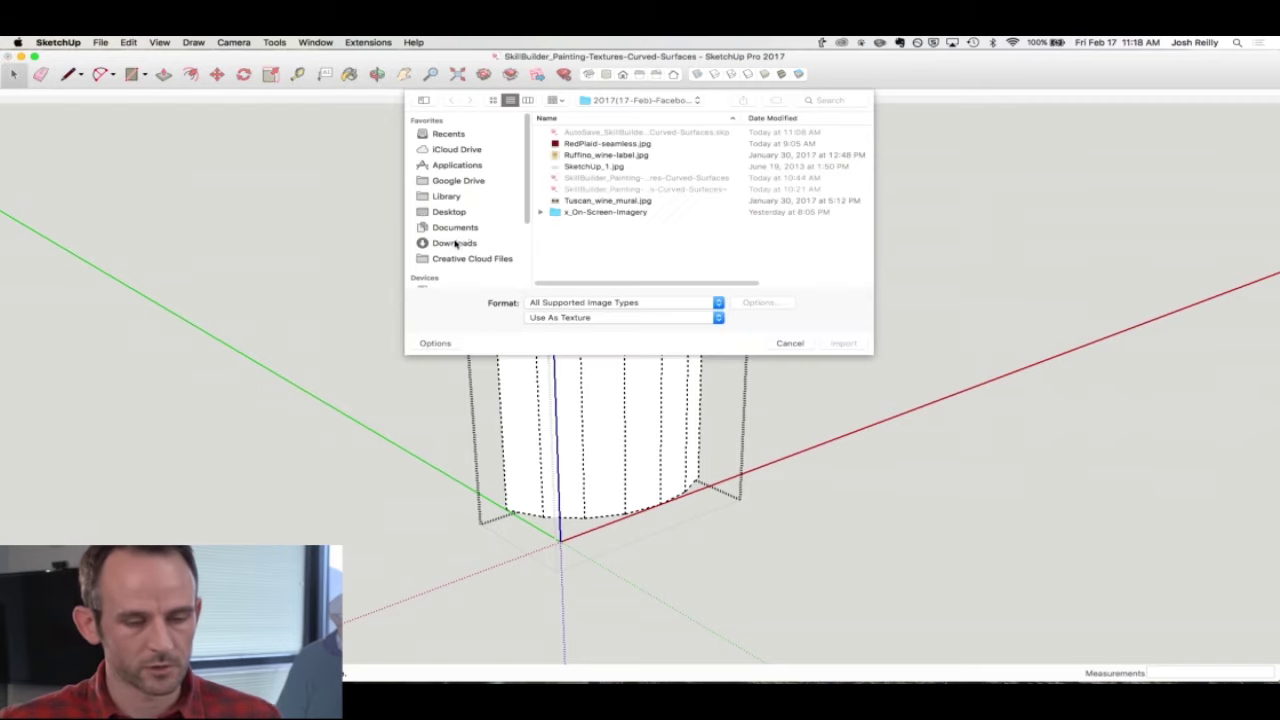
pyautogui.doubleClick(610, 158)
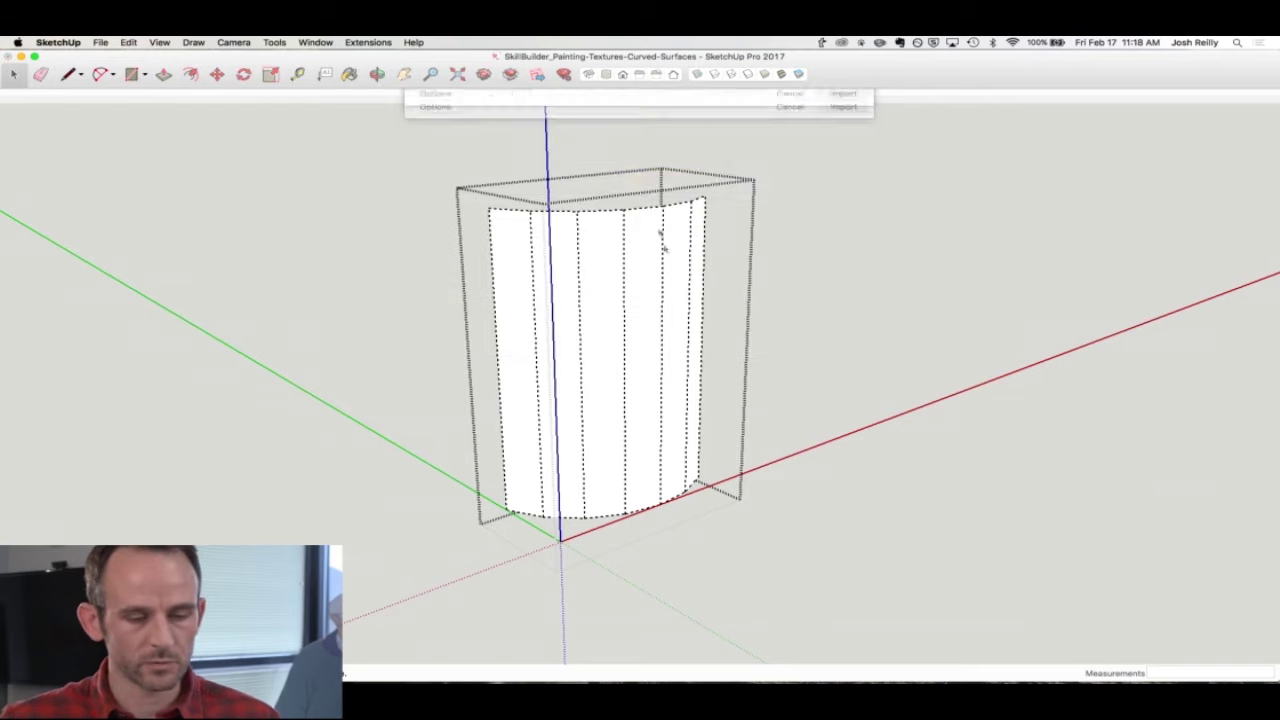
pyautogui.click(509, 500)
pyautogui.click(531, 219)
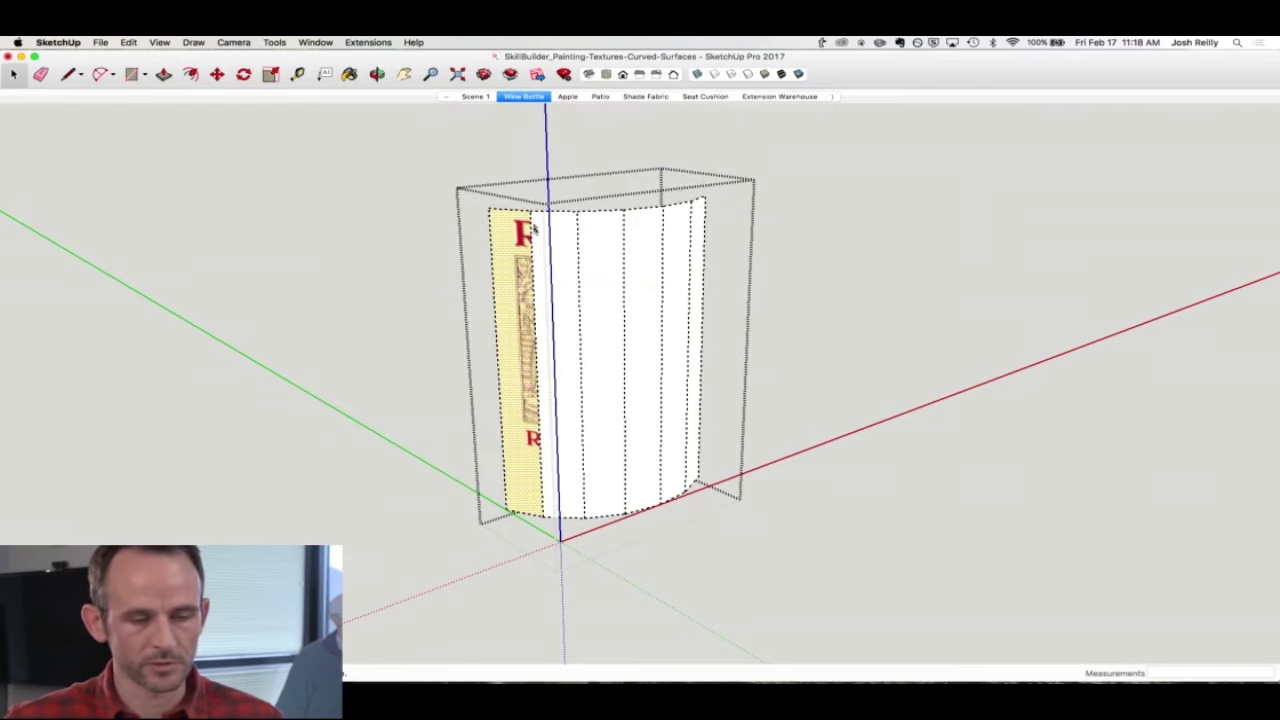
# Step: Paint the remaining white label faces with the Ruffino texture
pyautogui.press('b')
pyautogui.click(566, 295)
pyautogui.click(609, 297)
pyautogui.click(647, 289)
pyautogui.moveTo(647, 289); pyautogui.dragTo(549, 292, button='middle')
pyautogui.click(660, 290)
pyautogui.click(689, 274)
pyautogui.moveTo(689, 274); pyautogui.dragTo(516, 320, button='middle')
# Step: Exit the label group and zoom out to see the whole scene
pyautogui.press('space')
pyautogui.press('Escape')
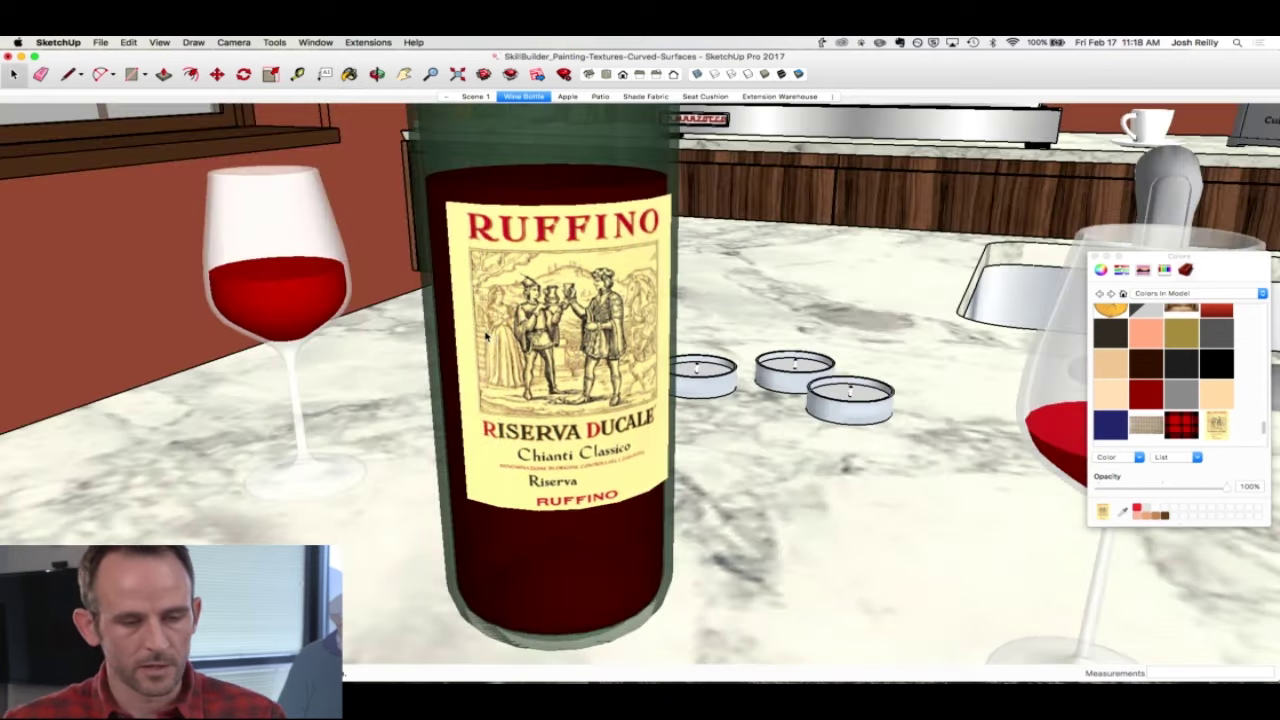
pyautogui.scroll(-2, 506, 373)
pyautogui.scroll(-8, 506, 373)
pyautogui.scroll(-3, 506, 373)
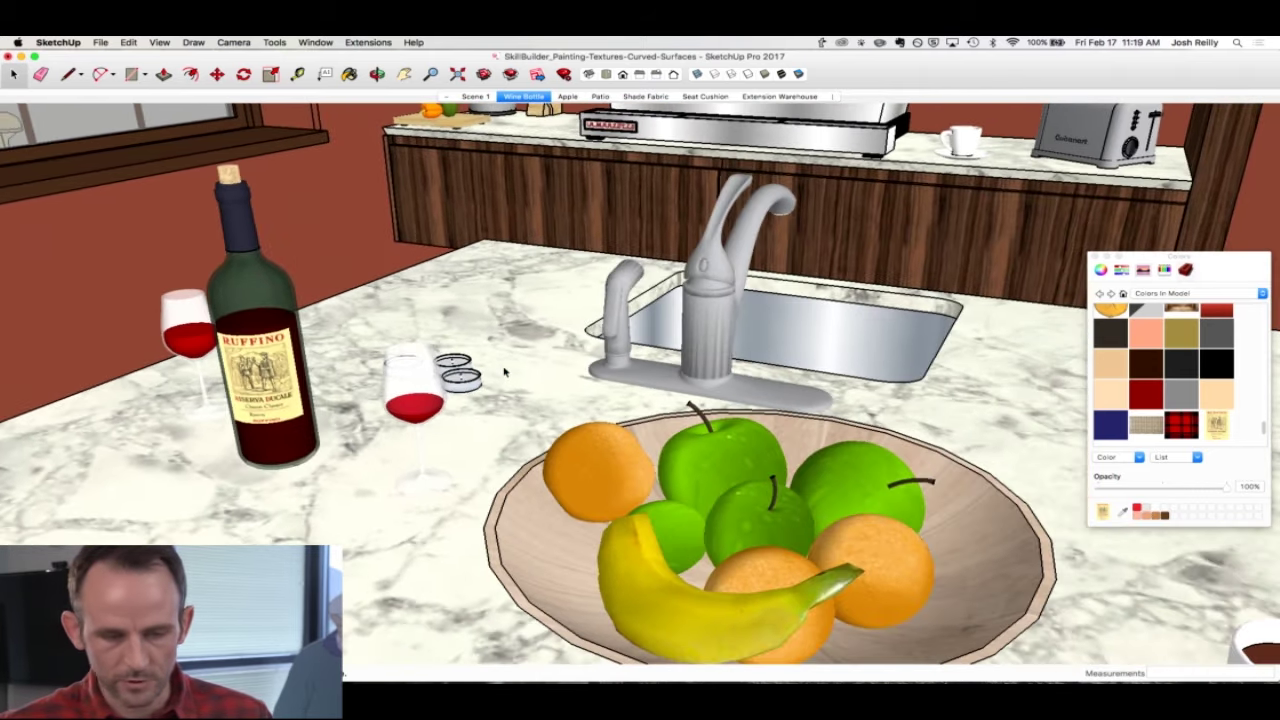
# Step: In the Apple scene, open the red plane group and set a plane's texture to Projected
pyautogui.click(567, 96)
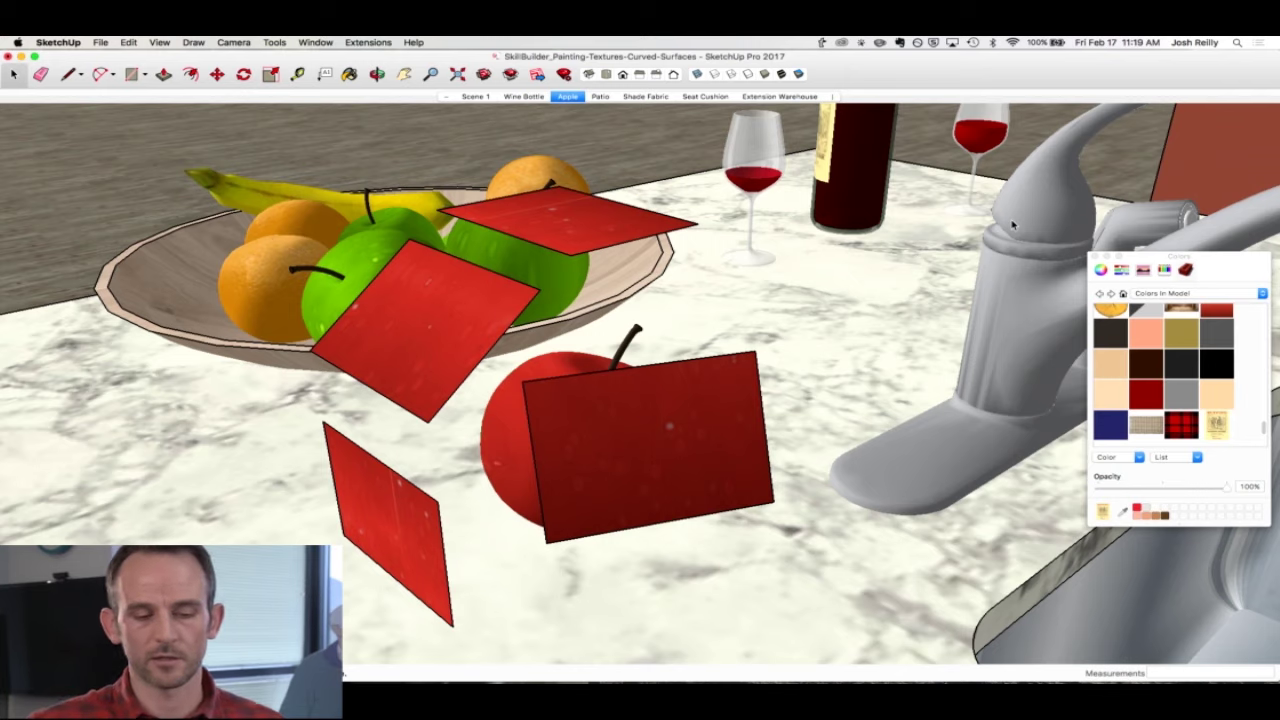
pyautogui.moveTo(797, 461); pyautogui.dragTo(690, 447, button='middle')
pyautogui.rightClick(470, 524)
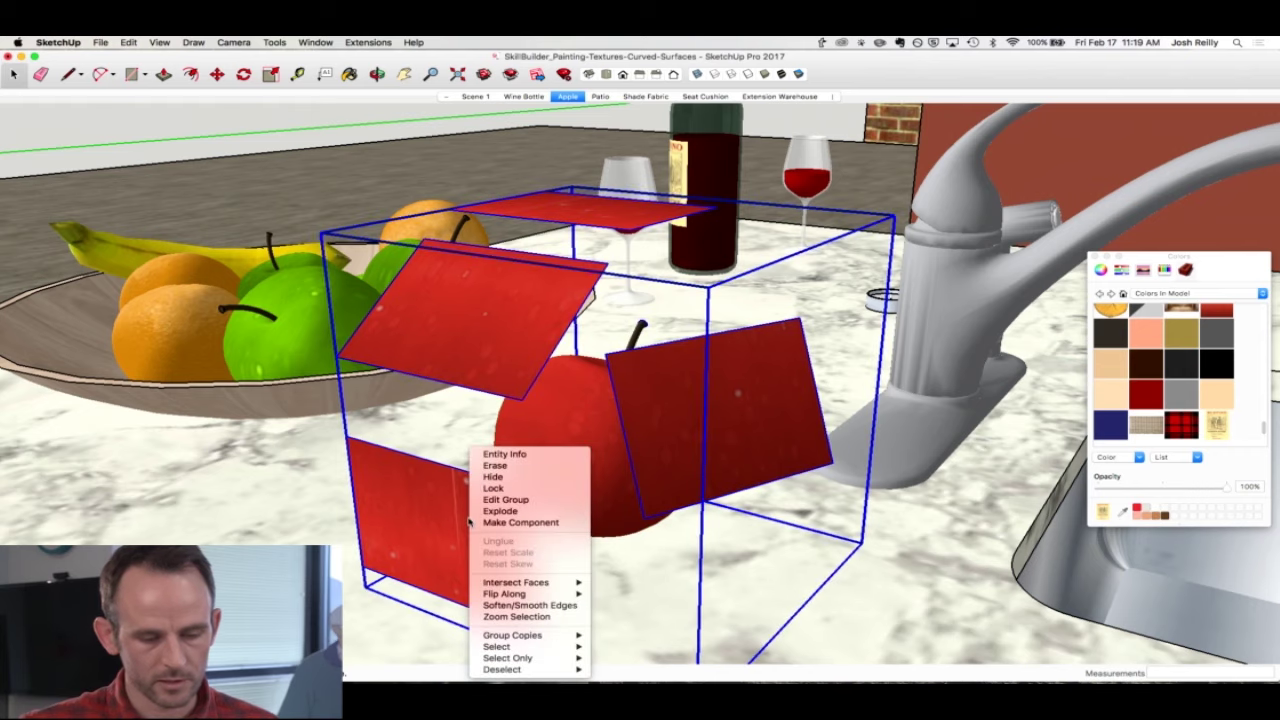
pyautogui.click(447, 512)
pyautogui.doubleClick(461, 524)
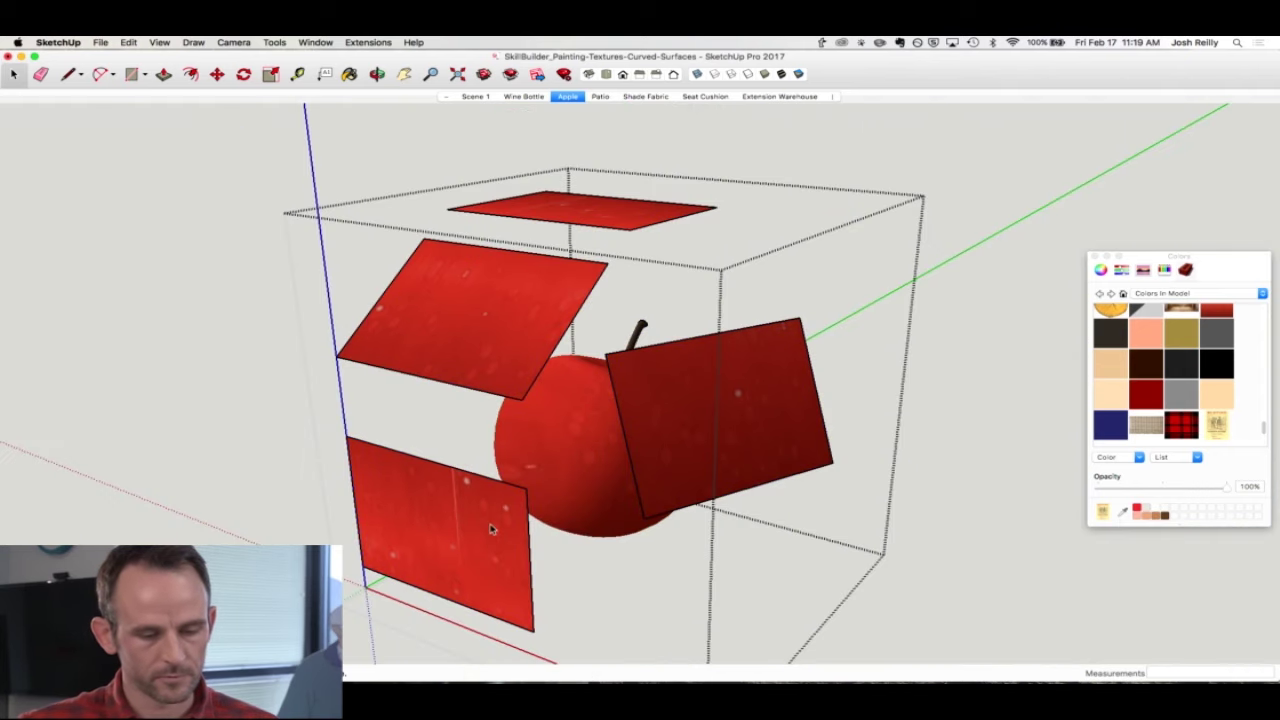
pyautogui.rightClick(460, 510)
pyautogui.moveTo(505, 597)
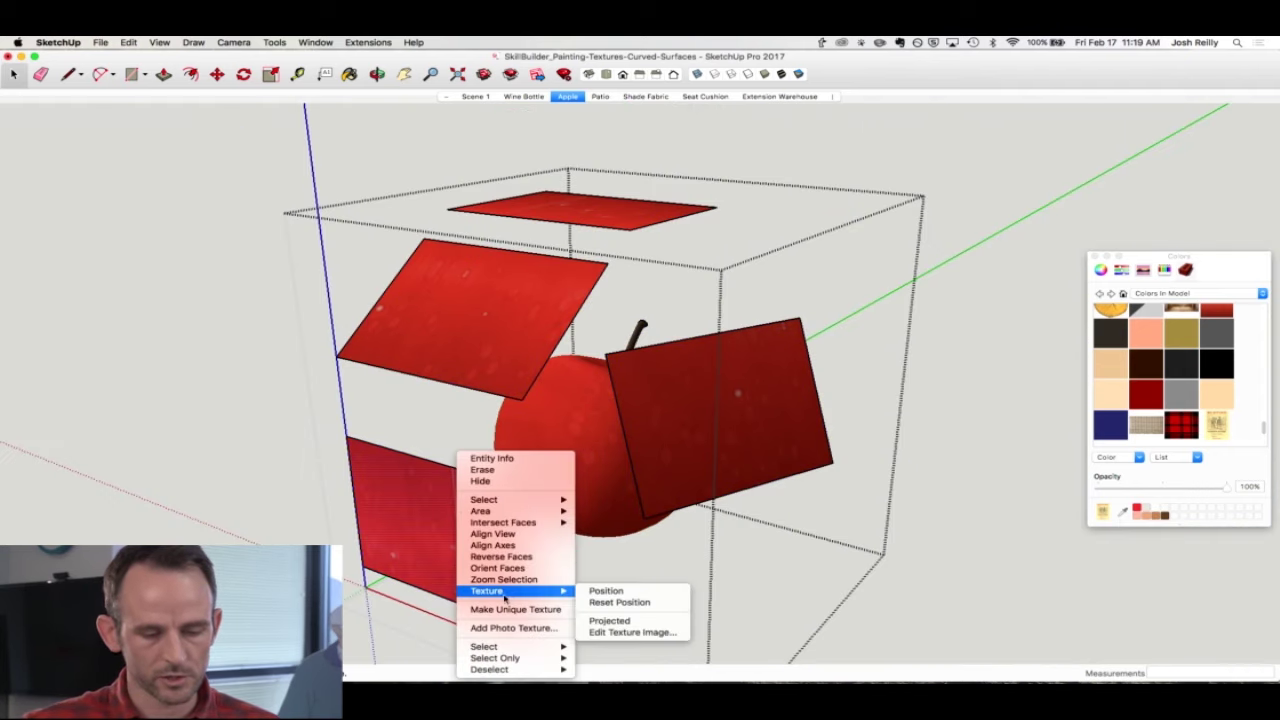
pyautogui.click(611, 621)
# Step: Sample the lower face's red material and paint the apple with it
pyautogui.press('b')
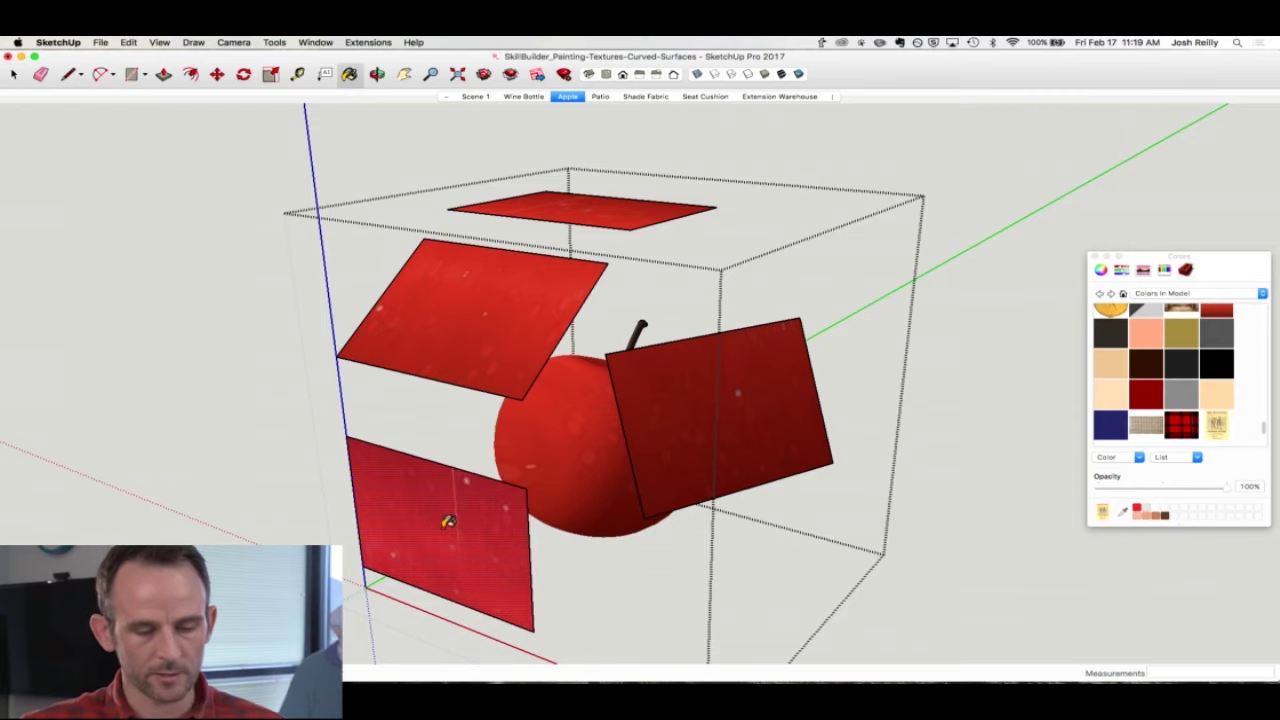
pyautogui.click(448, 521)
pyautogui.press('super+z')
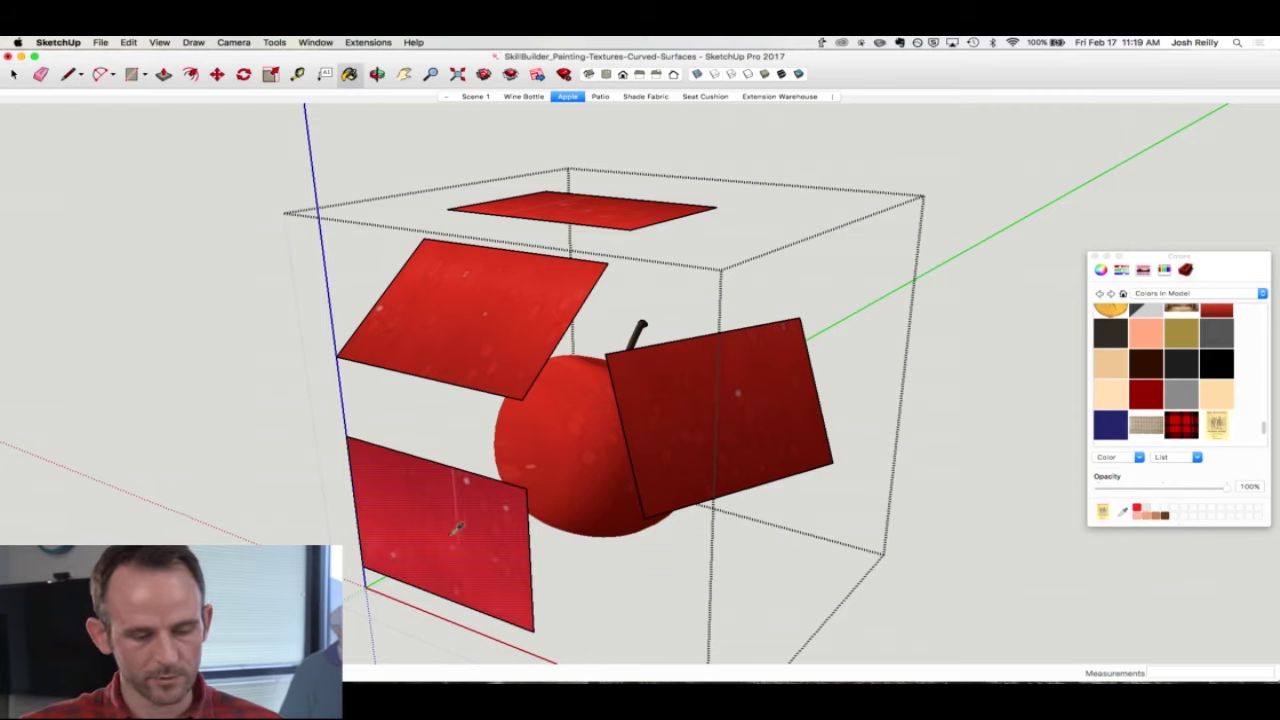
pyautogui.keyDown('super'); pyautogui.click(456, 528); pyautogui.keyUp('super')
pyautogui.click(557, 429)
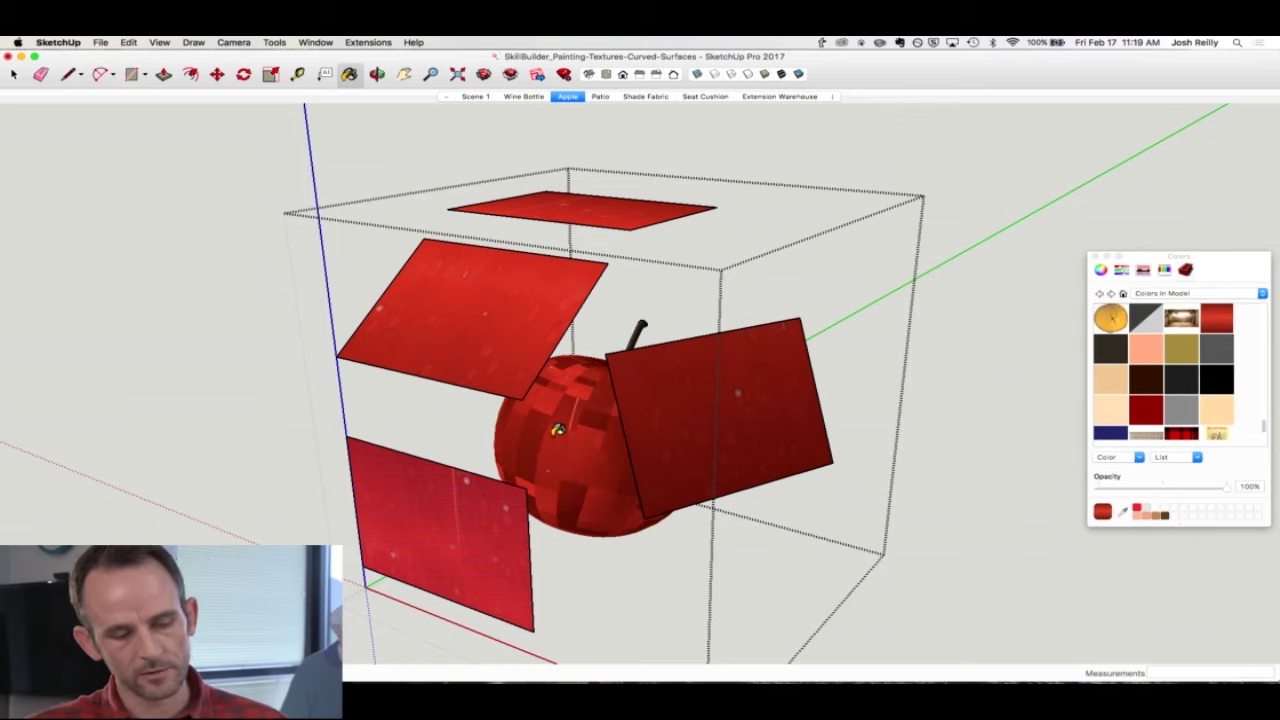
# Step: Set the lower red face's texture to Projected
pyautogui.press('space')
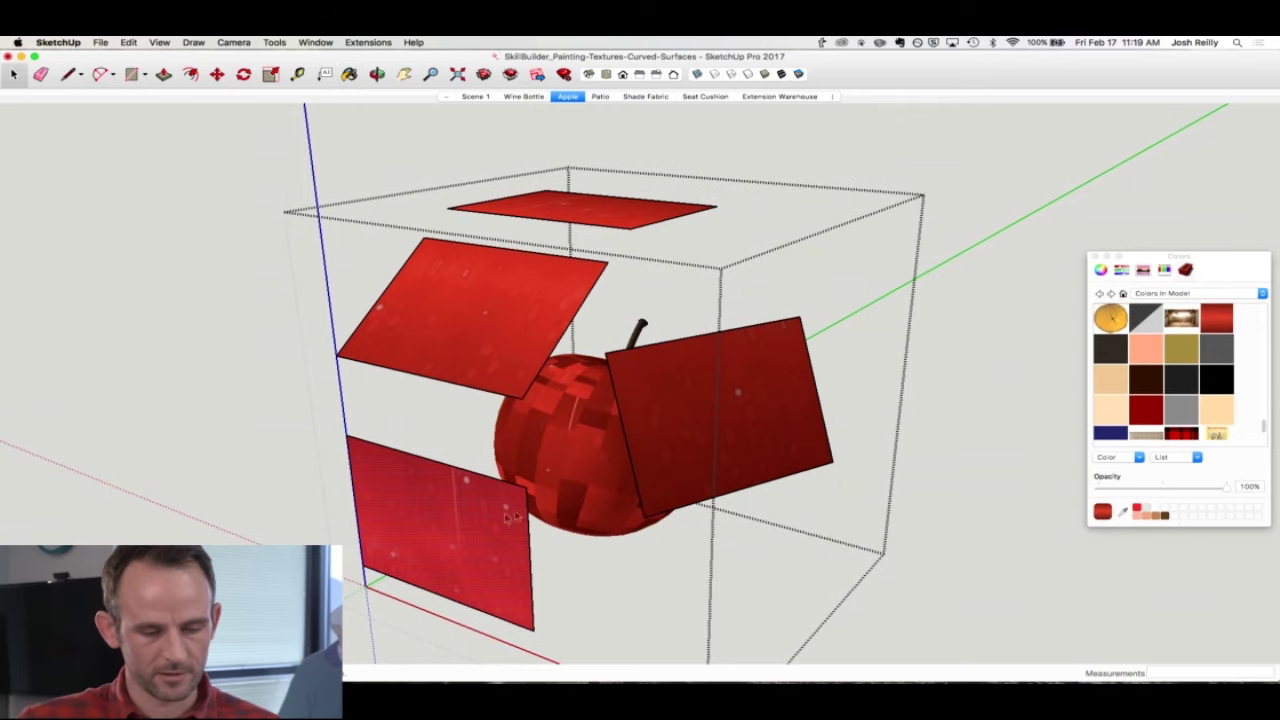
pyautogui.rightClick(483, 517)
pyautogui.moveTo(540, 593)
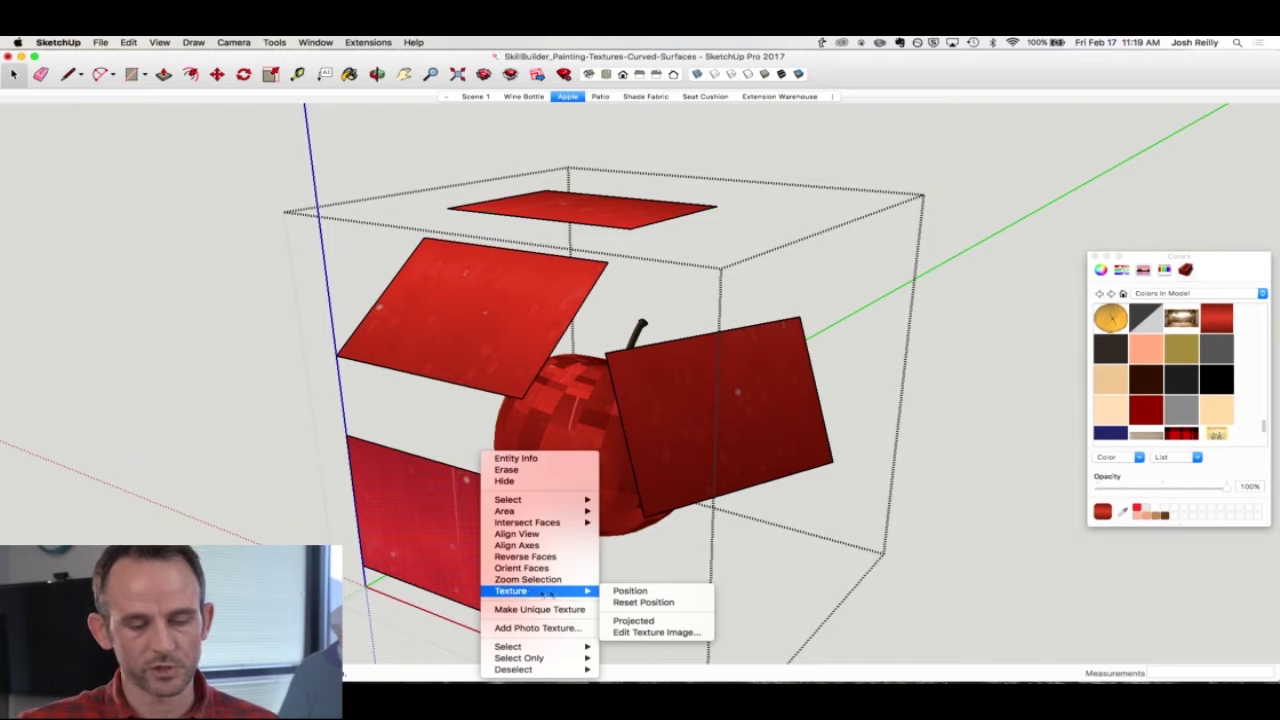
pyautogui.click(632, 620)
# Step: Repaint the apple with the projected red texture
pyautogui.press('b')
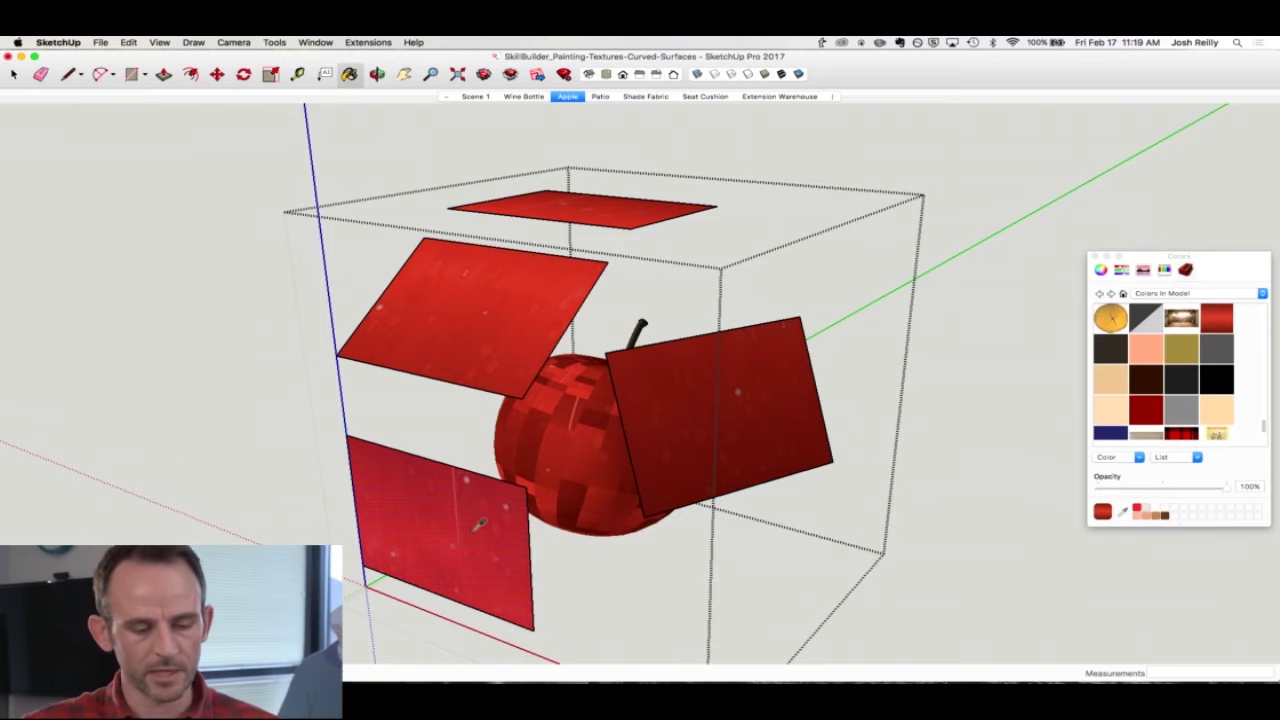
pyautogui.click(561, 430)
pyautogui.moveTo(652, 425); pyautogui.dragTo(589, 381, button='middle')
pyautogui.moveTo(620, 422); pyautogui.dragTo(624, 444, button='middle')
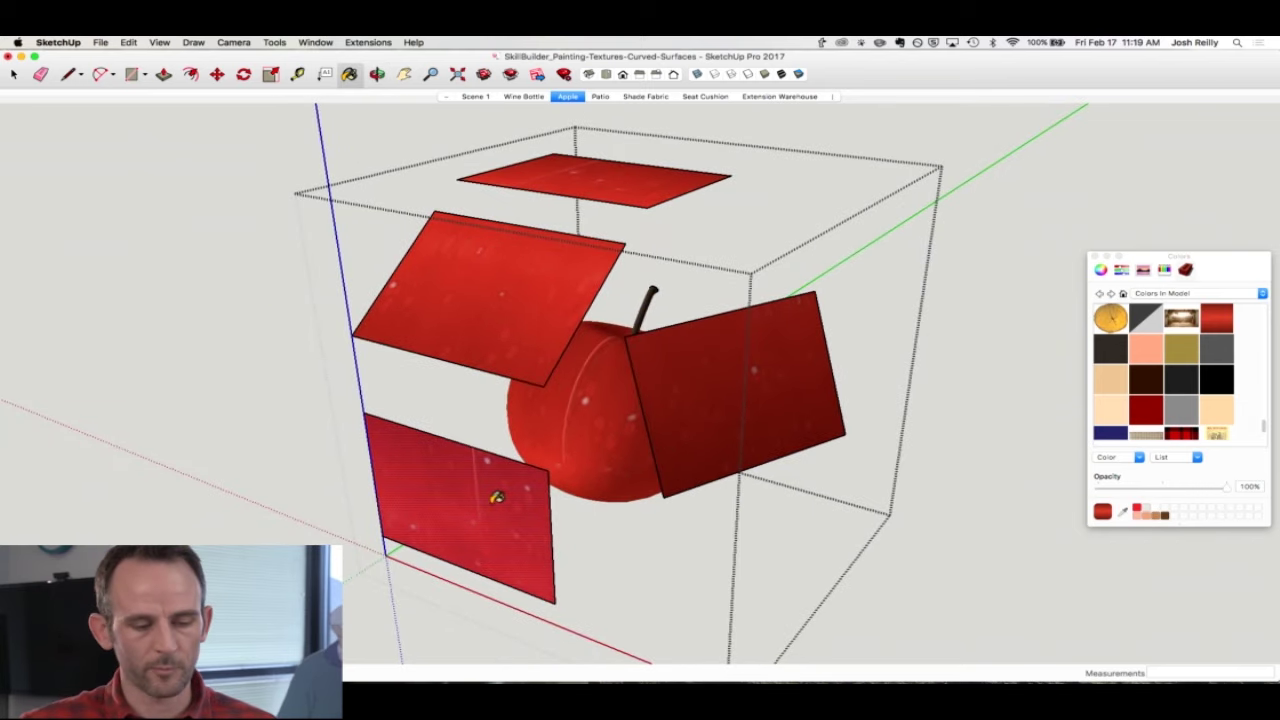
# Step: Adjust the lower-left face's texture position, confirm with Done, and orbit around the apple
pyautogui.rightClick(462, 452)
pyautogui.moveTo(517, 591)
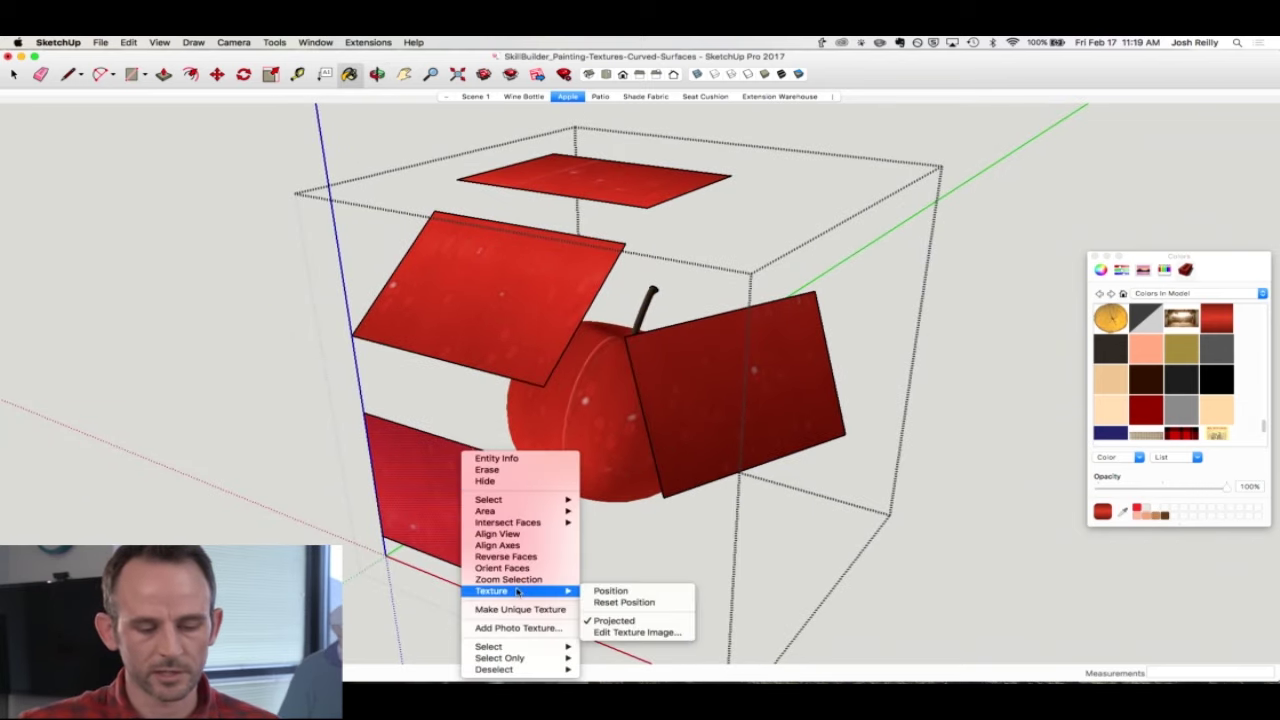
pyautogui.click(612, 591)
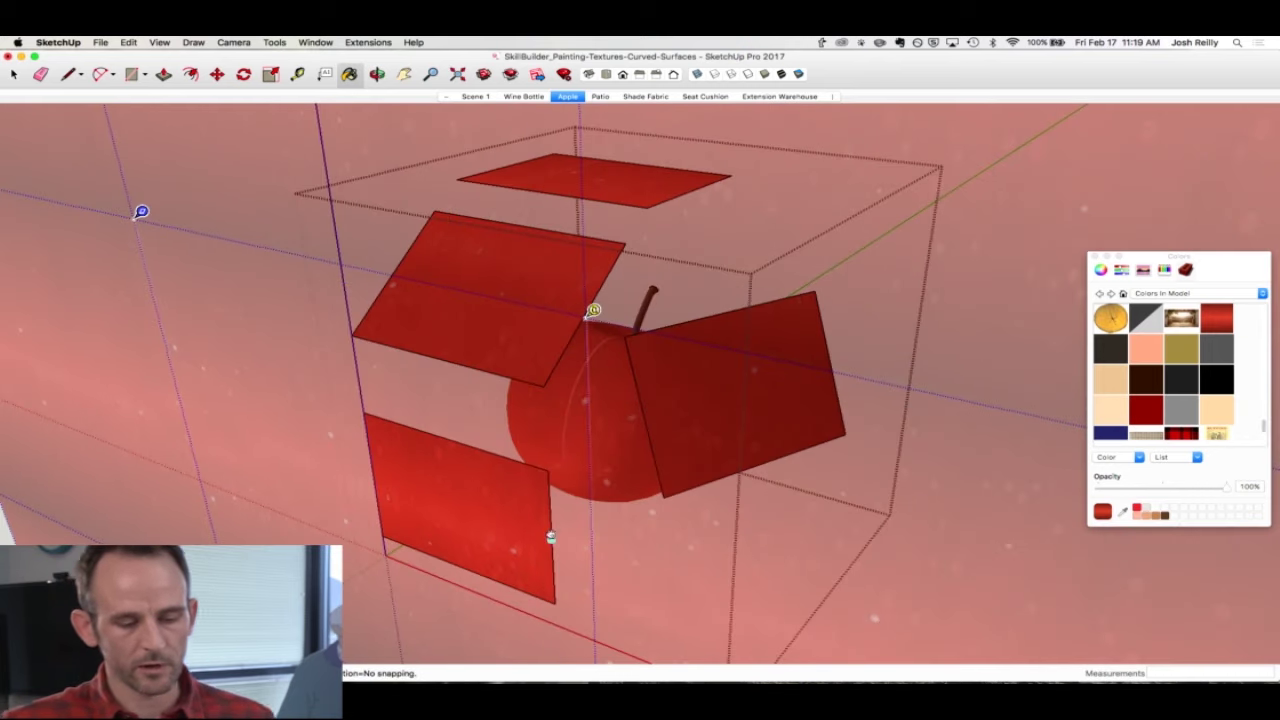
pyautogui.rightClick(490, 488)
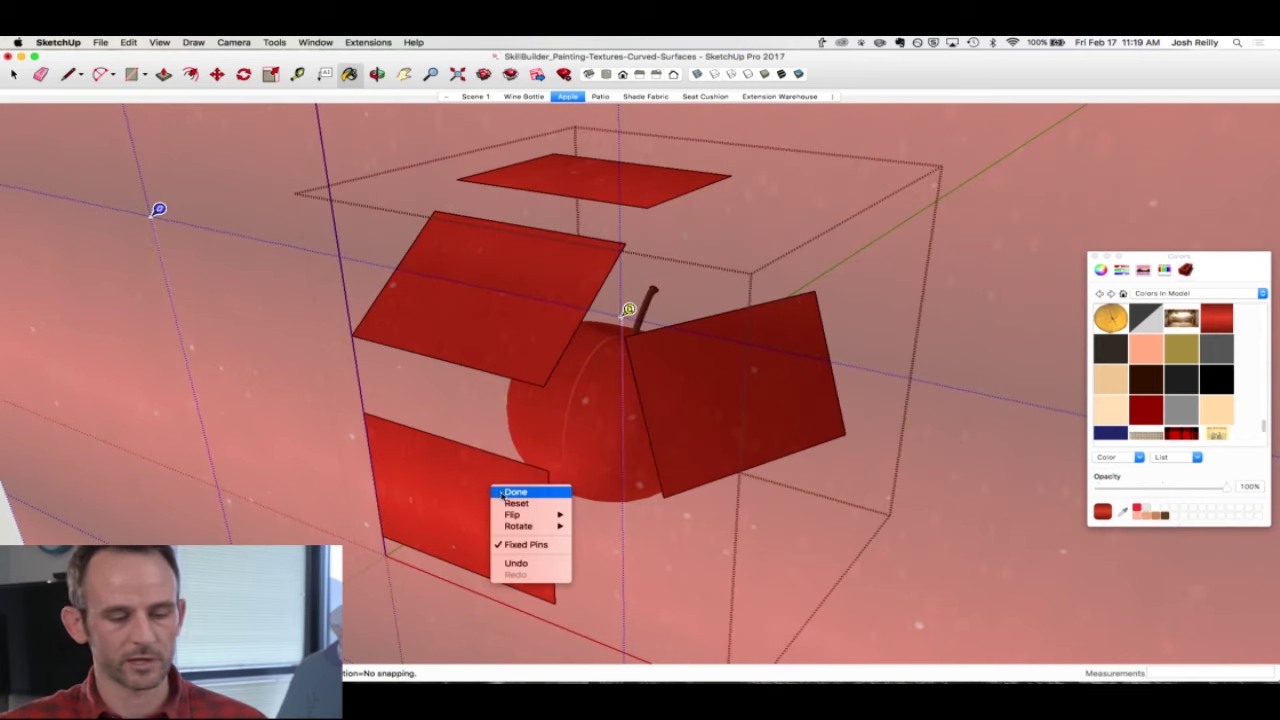
pyautogui.click(515, 491)
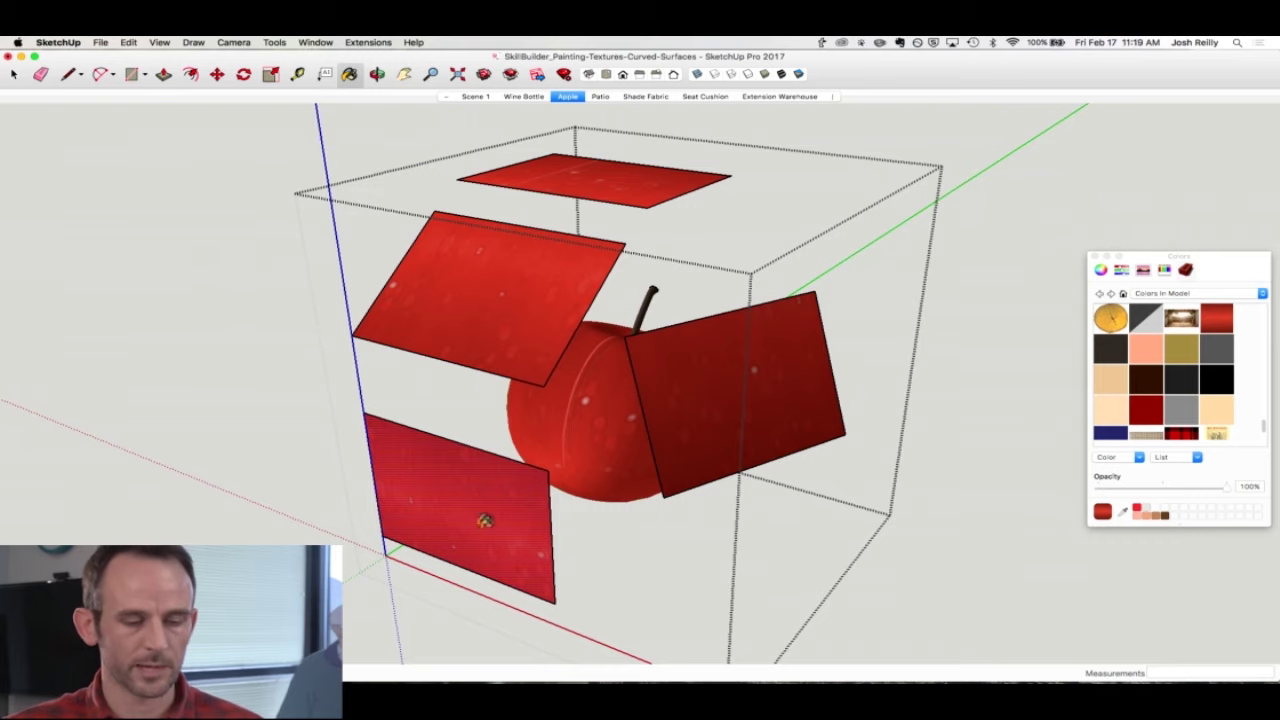
pyautogui.moveTo(630, 448); pyautogui.dragTo(548, 517, button='middle')
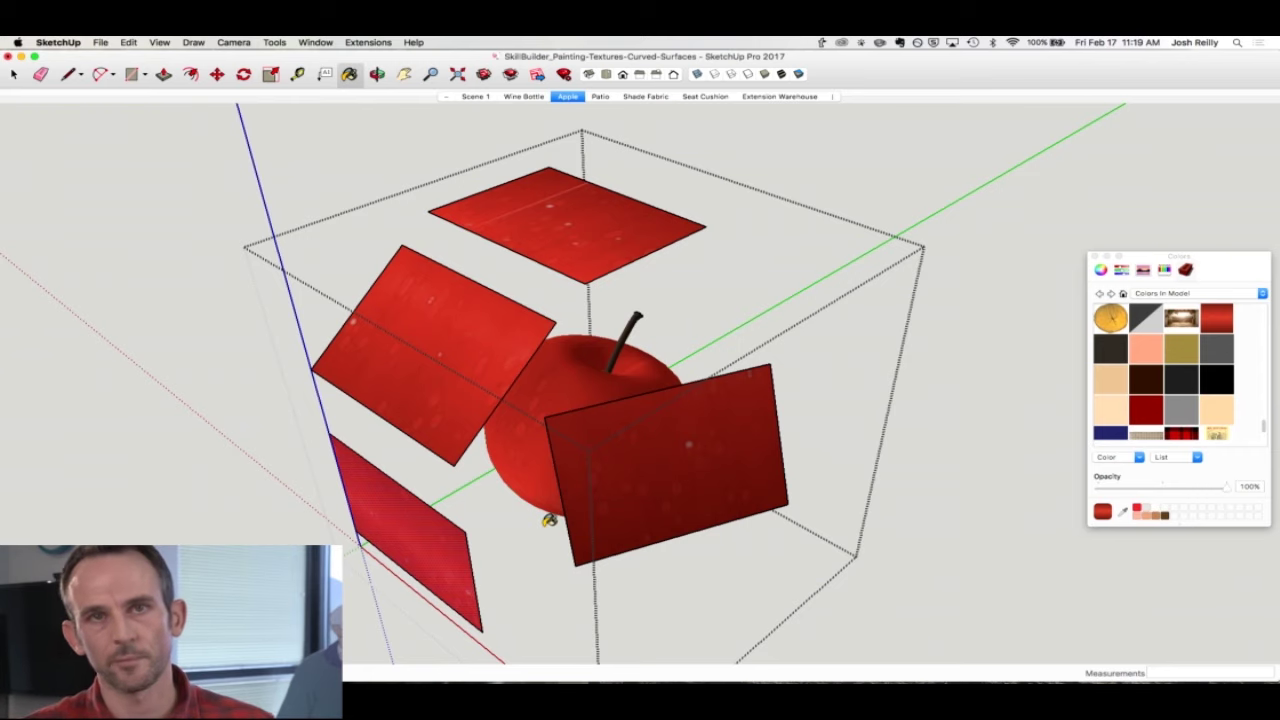
pyautogui.moveTo(593, 500); pyautogui.dragTo(578, 270, button='middle')
pyautogui.press('space')
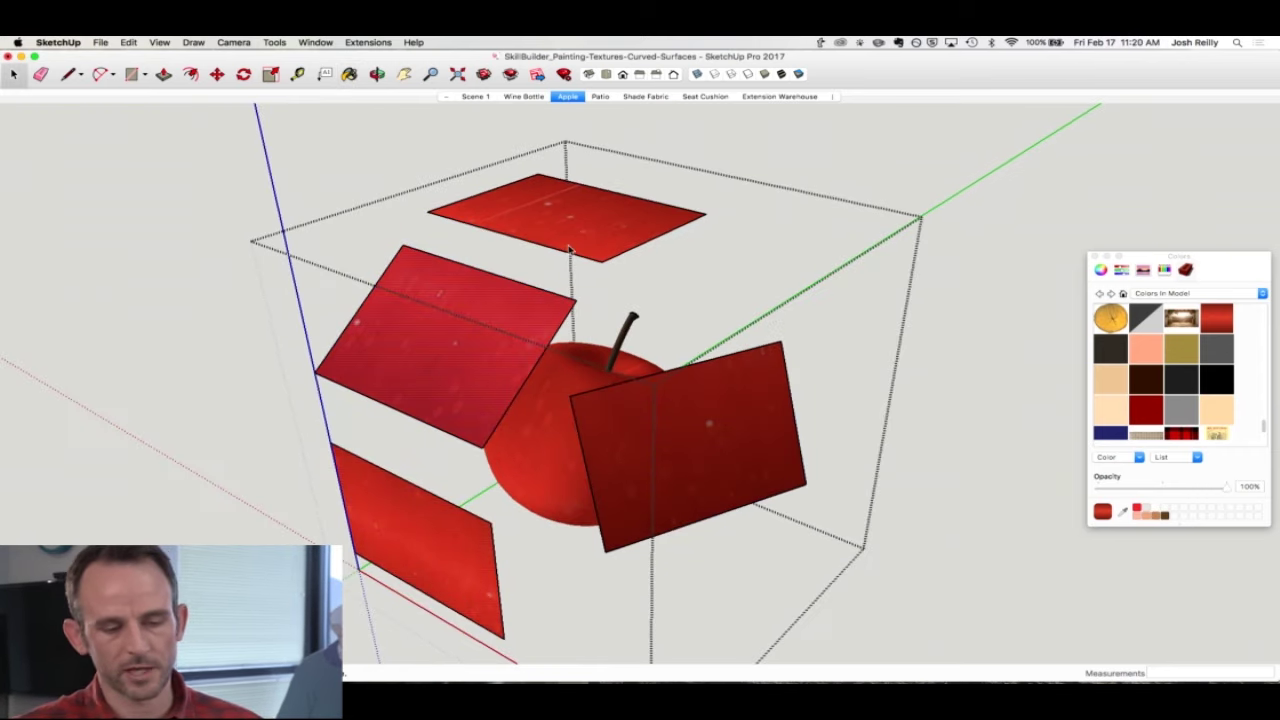
pyautogui.moveTo(650, 420); pyautogui.dragTo(536, 464, button='middle')
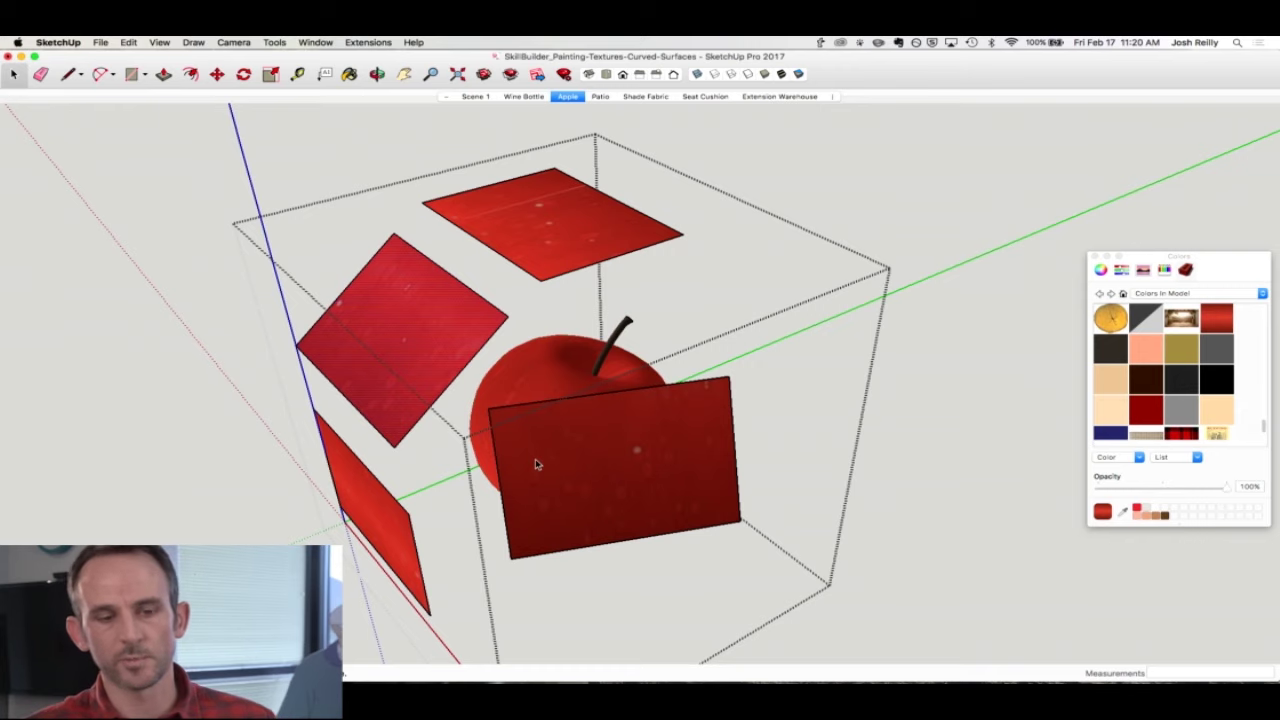
# Step: Set the upper-left face's texture to Projected and switch to sampling a material
pyautogui.moveTo(536, 464); pyautogui.dragTo(470, 380, button='middle')
pyautogui.rightClick(444, 355)
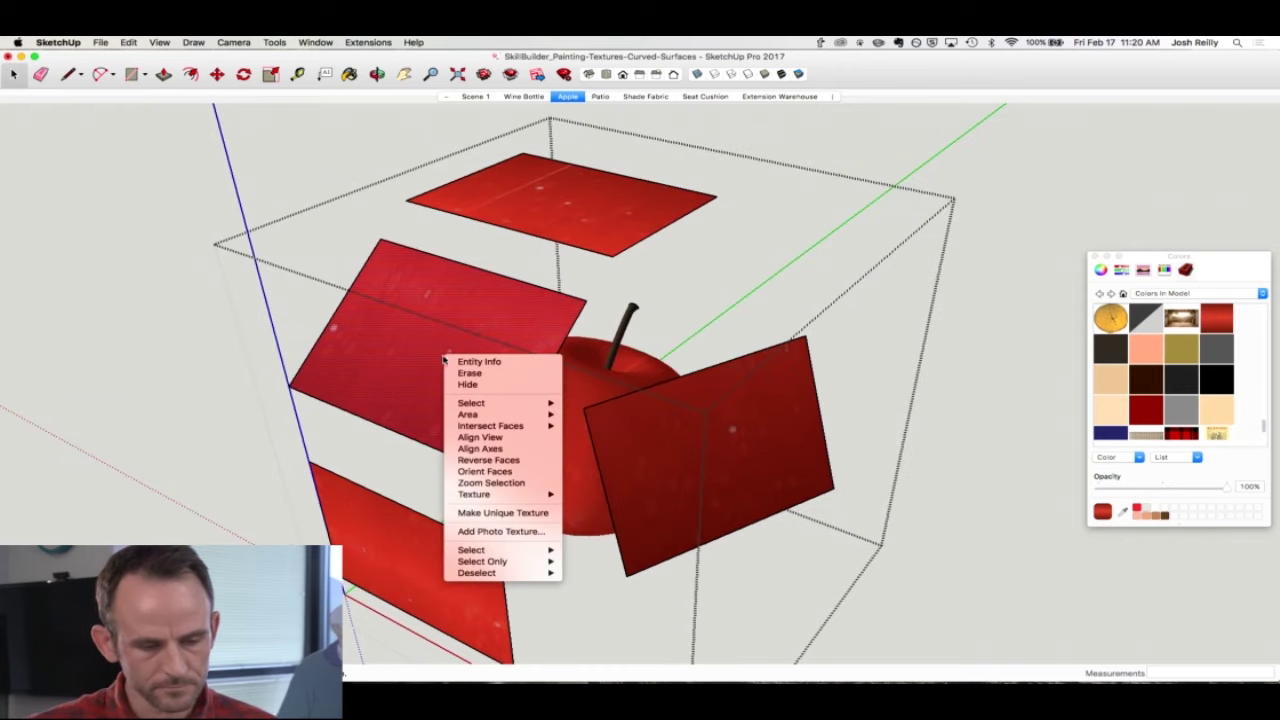
pyautogui.moveTo(508, 495)
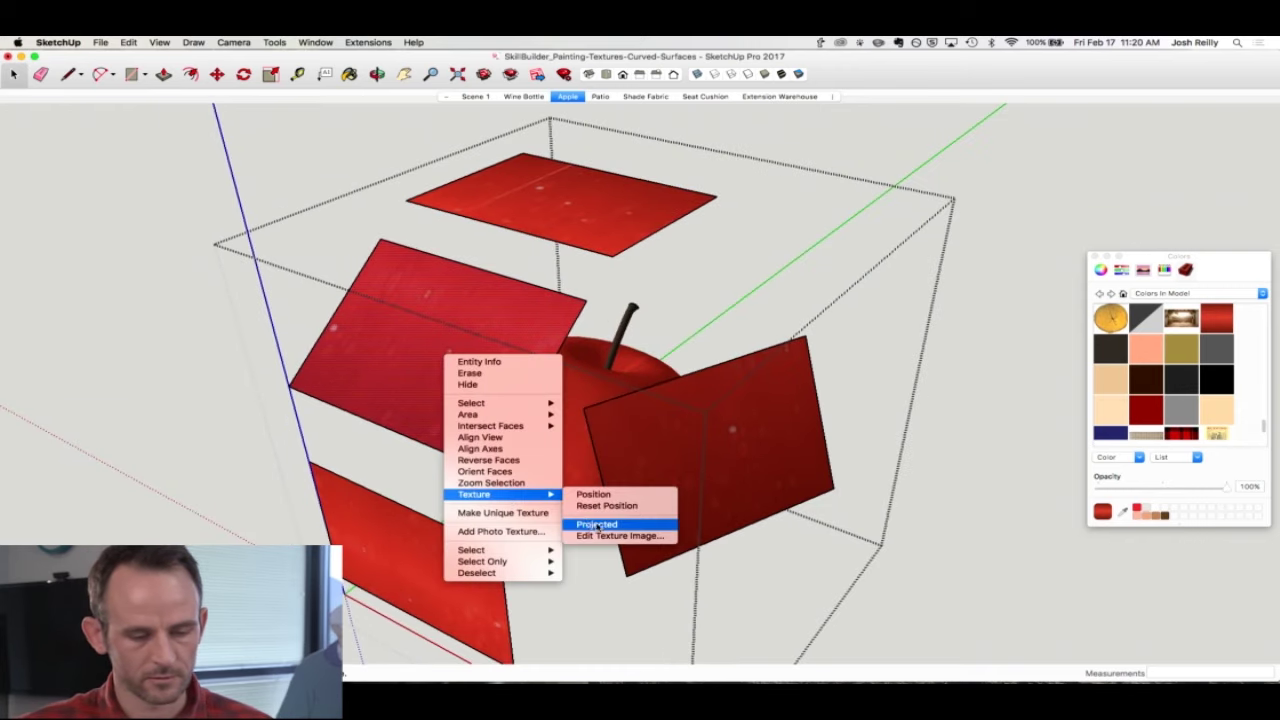
pyautogui.click(596, 524)
pyautogui.press('b')
pyautogui.press('super')
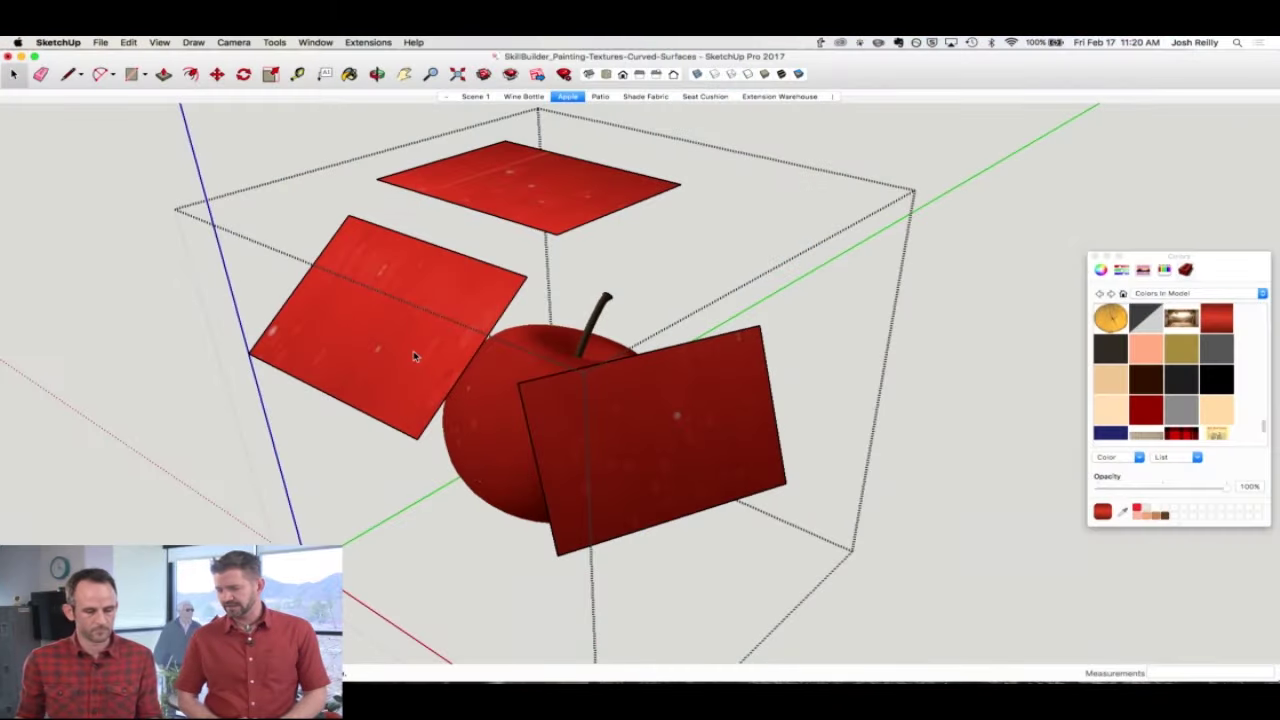
pyautogui.moveTo(452, 353); pyautogui.dragTo(379, 360, button='middle')
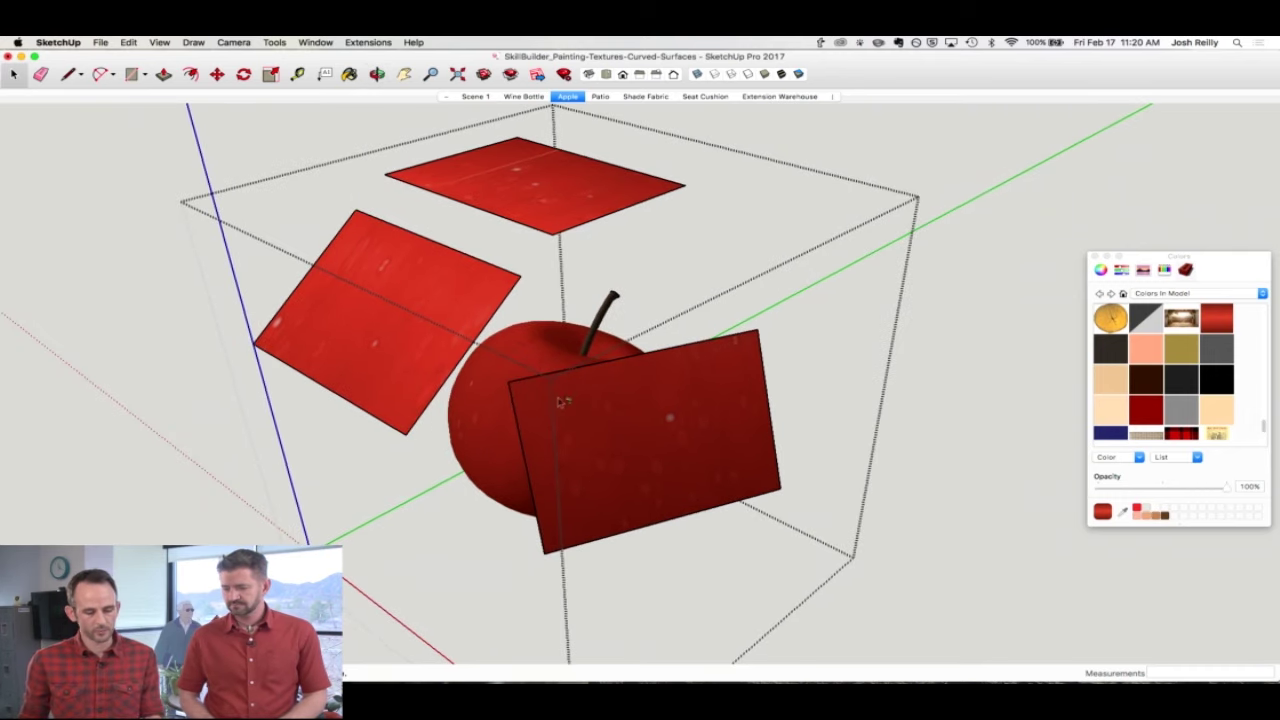
pyautogui.moveTo(563, 394); pyautogui.dragTo(656, 228, button='middle')
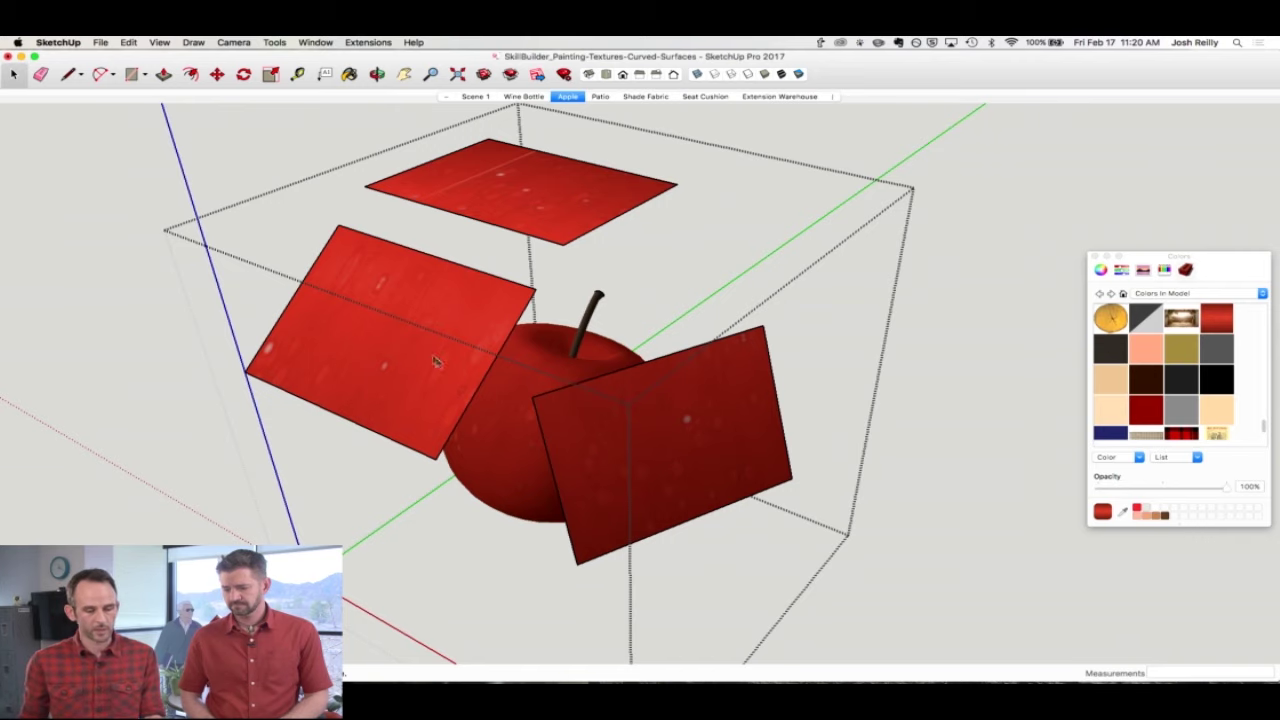
pyautogui.moveTo(393, 308); pyautogui.dragTo(414, 337, button='middle')
# Step: Reset the upper-left face's texture, then reposition it by dragging and confirm with Done
pyautogui.rightClick(398, 309)
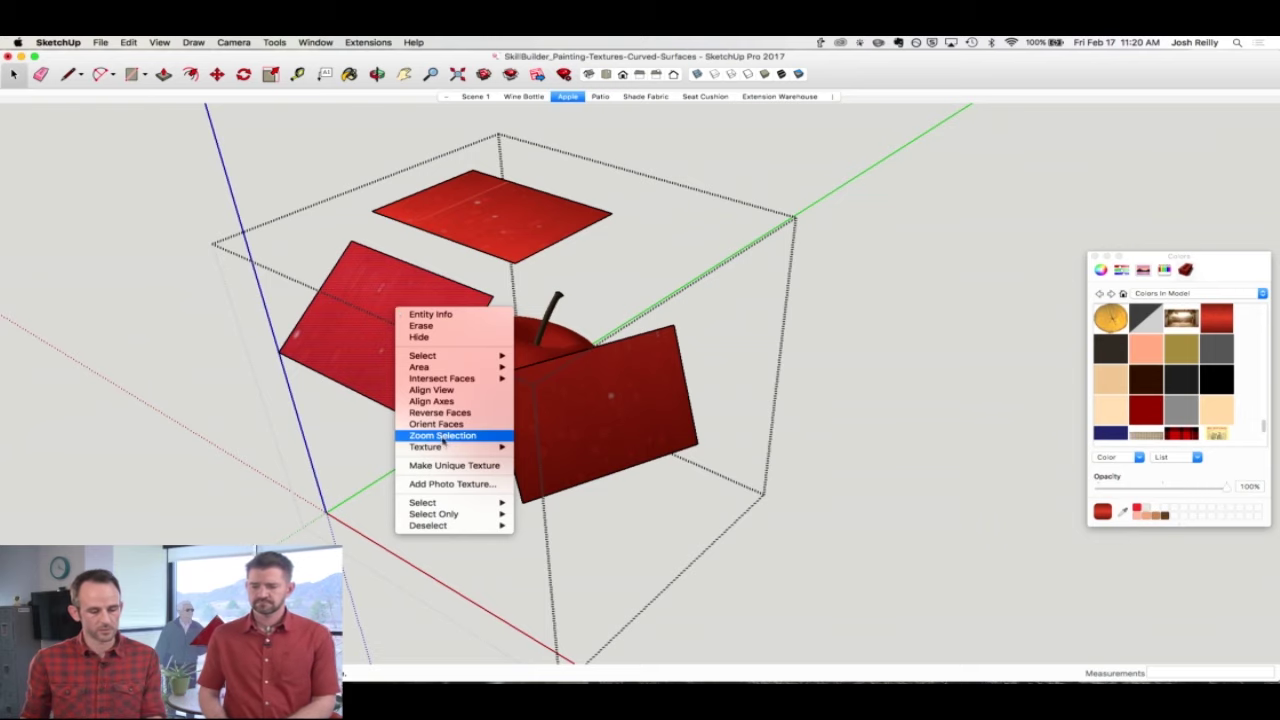
pyautogui.moveTo(430, 447)
pyautogui.click(525, 461)
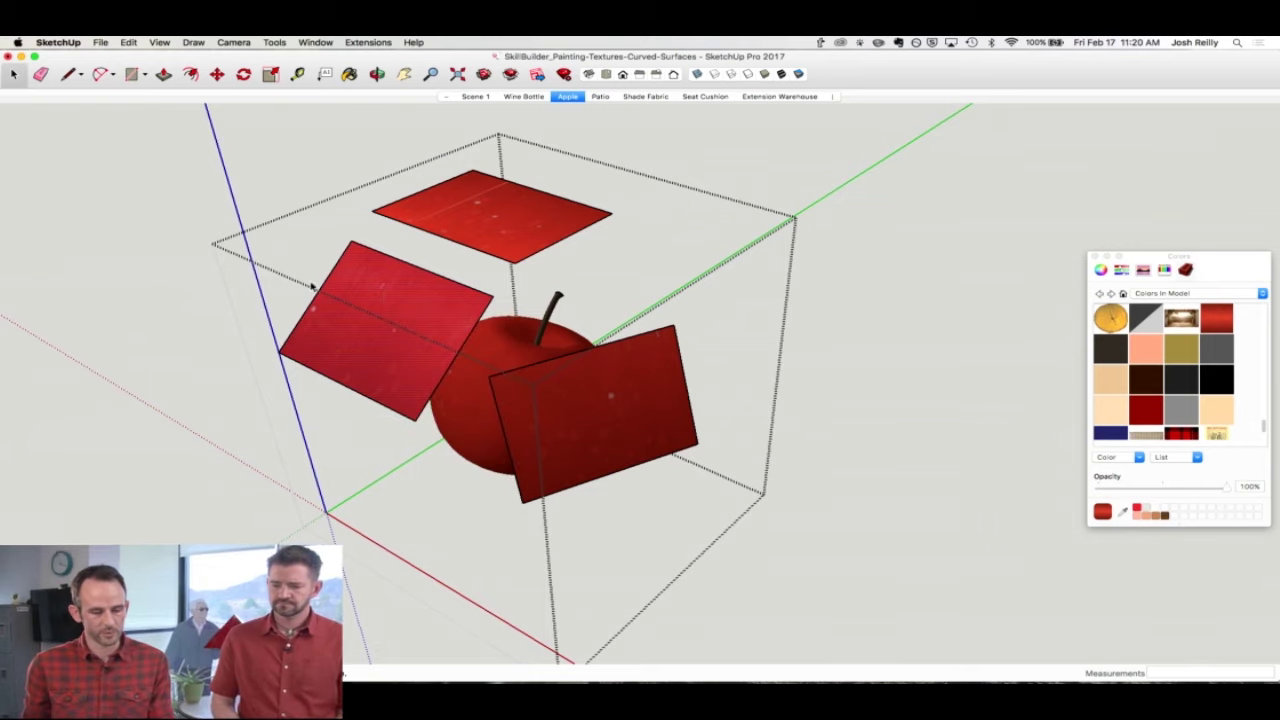
pyautogui.rightClick(388, 293)
pyautogui.moveTo(440, 429)
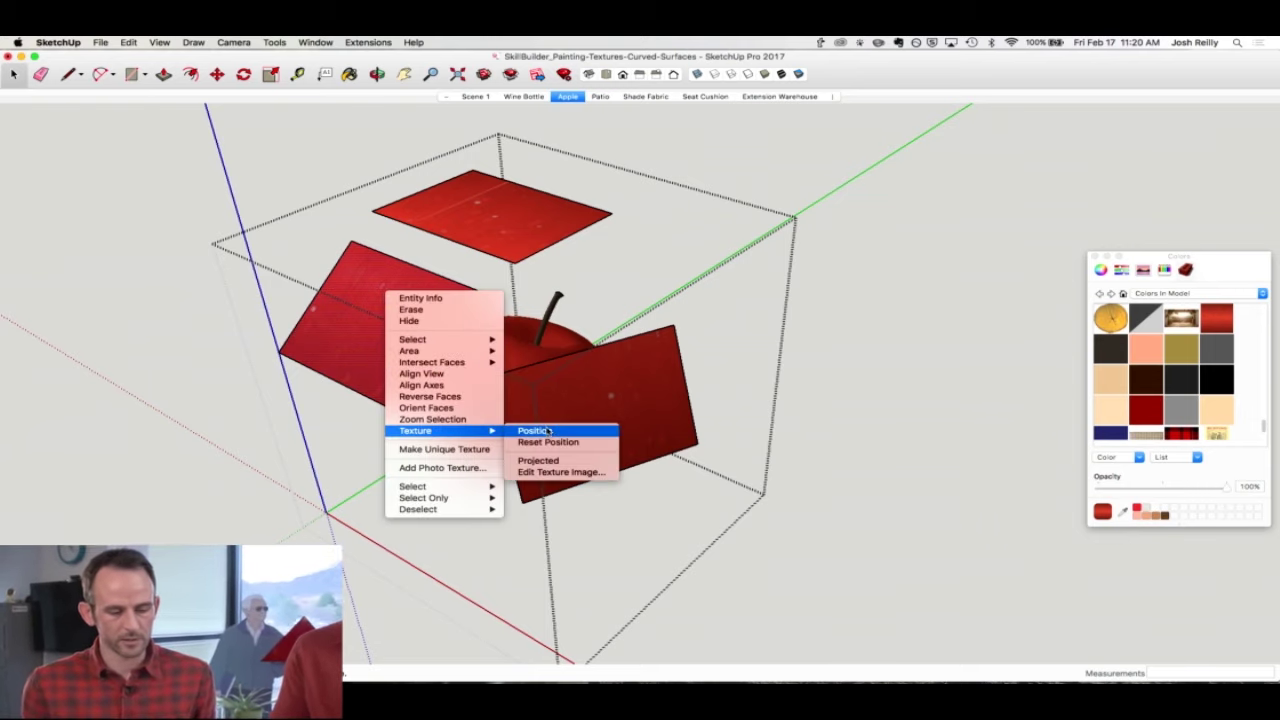
pyautogui.click(540, 430)
pyautogui.moveTo(420, 317); pyautogui.dragTo(402, 355)
pyautogui.rightClick(383, 305)
pyautogui.click(408, 307)
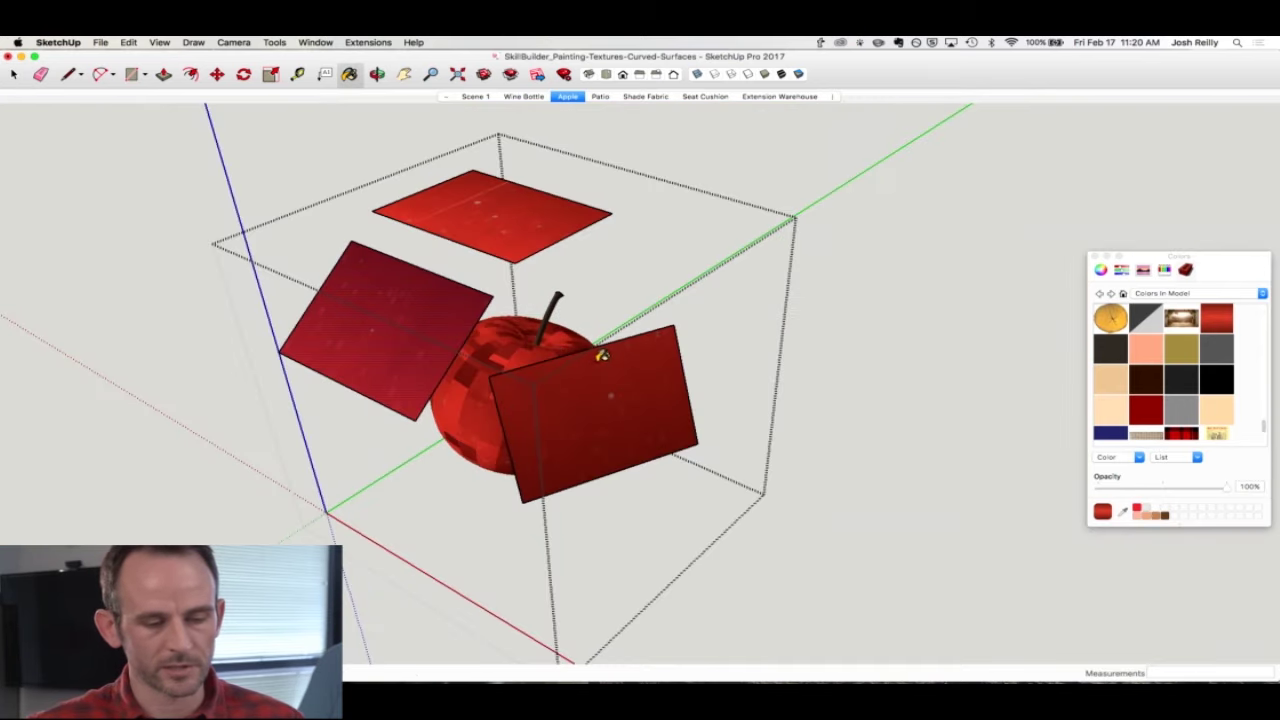
# Step: Make the upper-left face's repositioned texture Projected
pyautogui.moveTo(600, 357); pyautogui.dragTo(589, 359, button='middle')
pyautogui.rightClick(421, 300)
pyautogui.moveTo(450, 441)
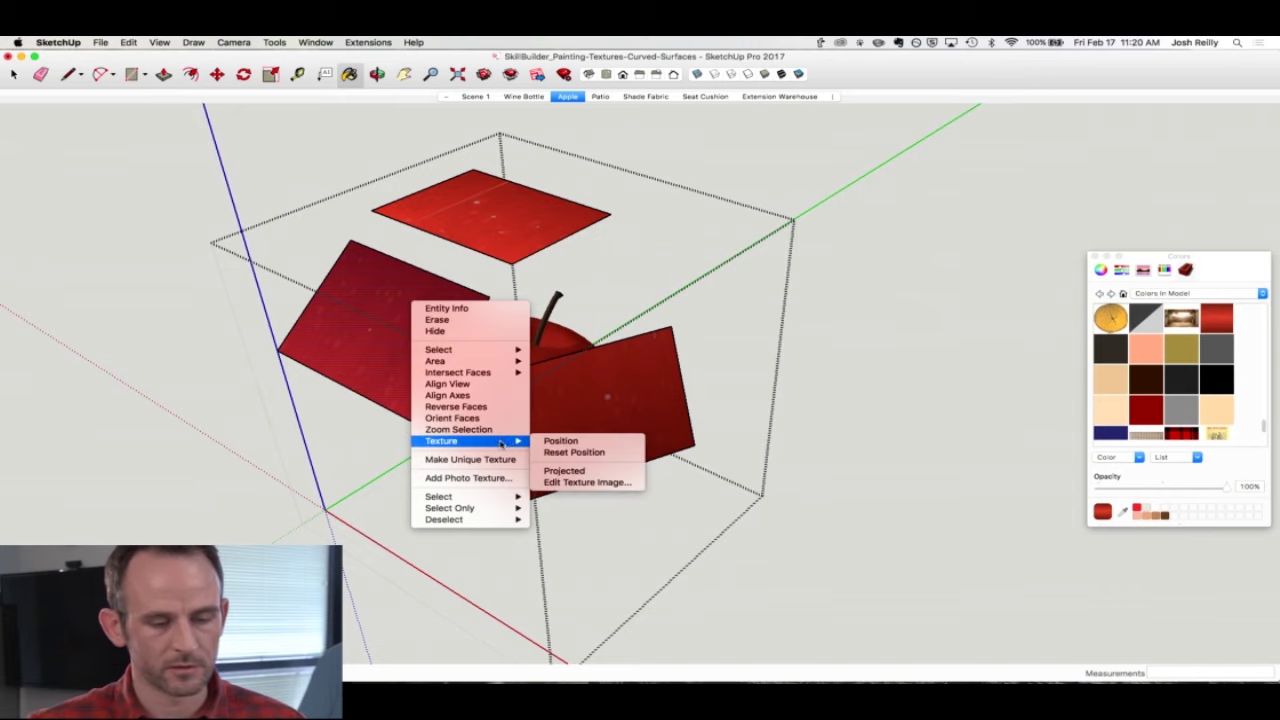
pyautogui.click(560, 470)
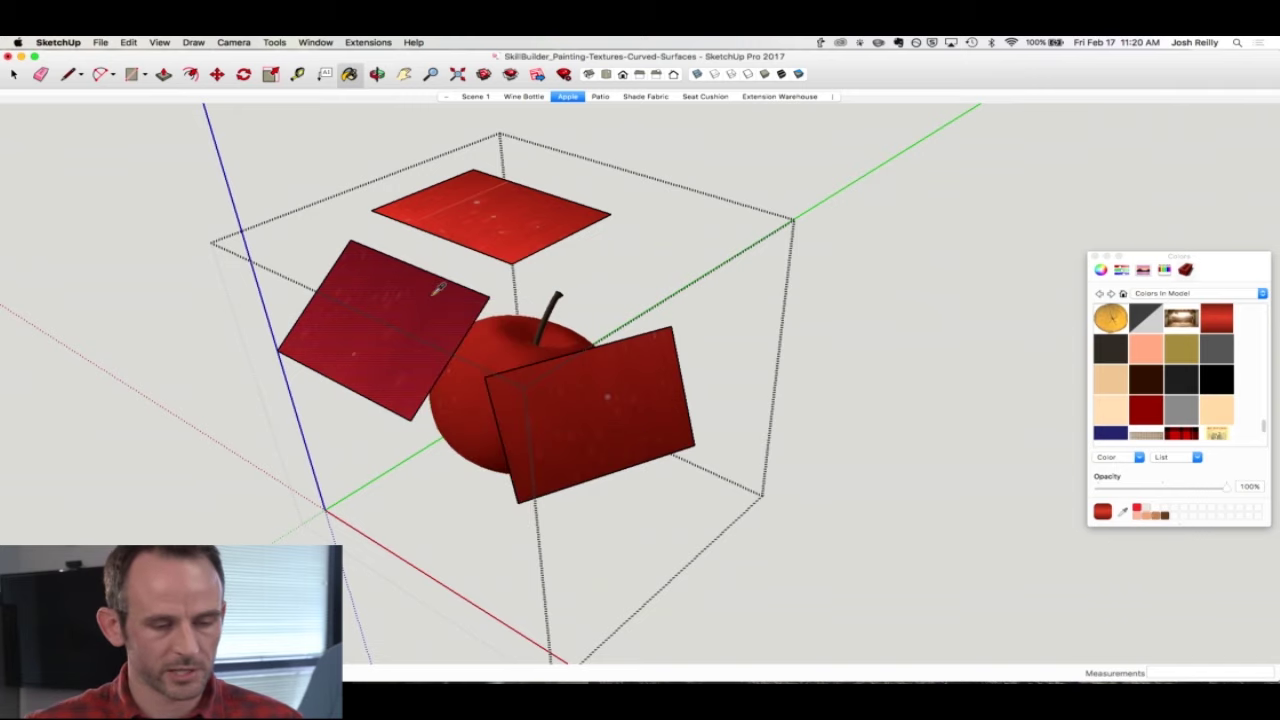
pyautogui.moveTo(557, 357)
pyautogui.mouseDown(button='middle')
pyautogui.moveTo(511, 450)
pyautogui.moveTo(428, 243)
pyautogui.mouseUp(button='middle')
# Step: Exit the apple component's editing by clicking outside it
pyautogui.press('space')
pyautogui.click(453, 277)
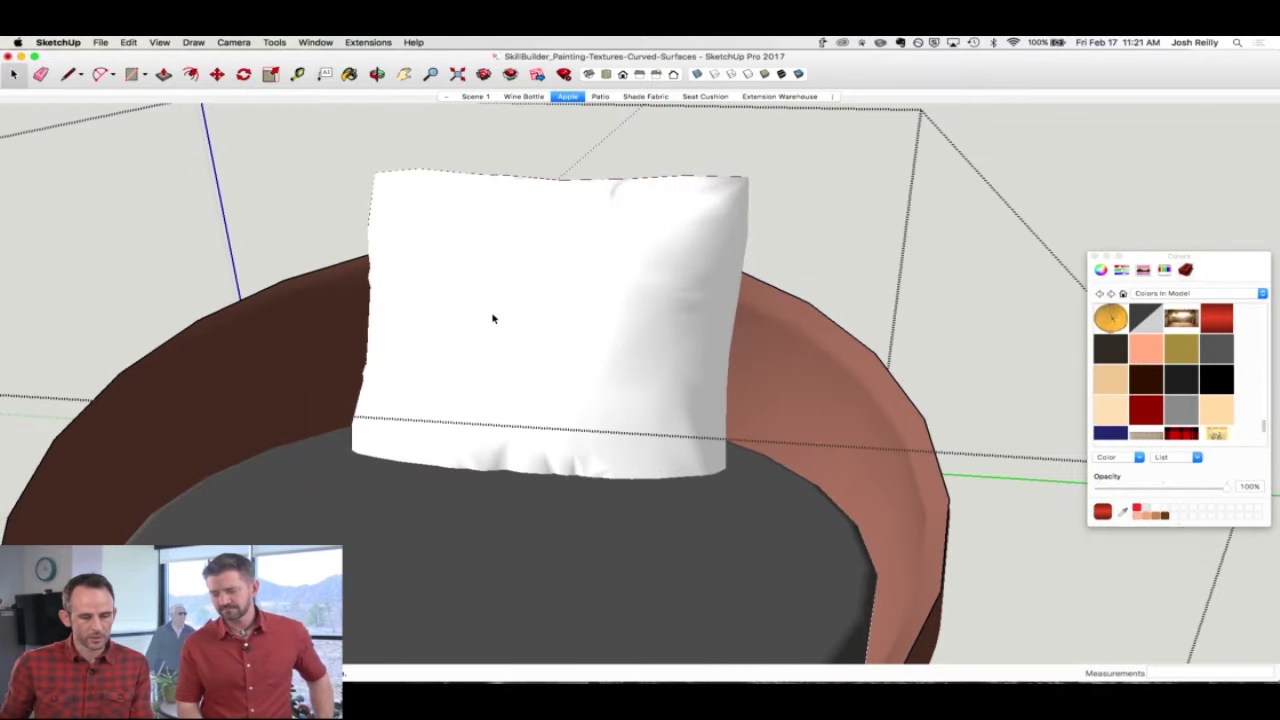
# Step: Open the chair pod group, then the pillow inside it, for editing
pyautogui.click(492, 314)
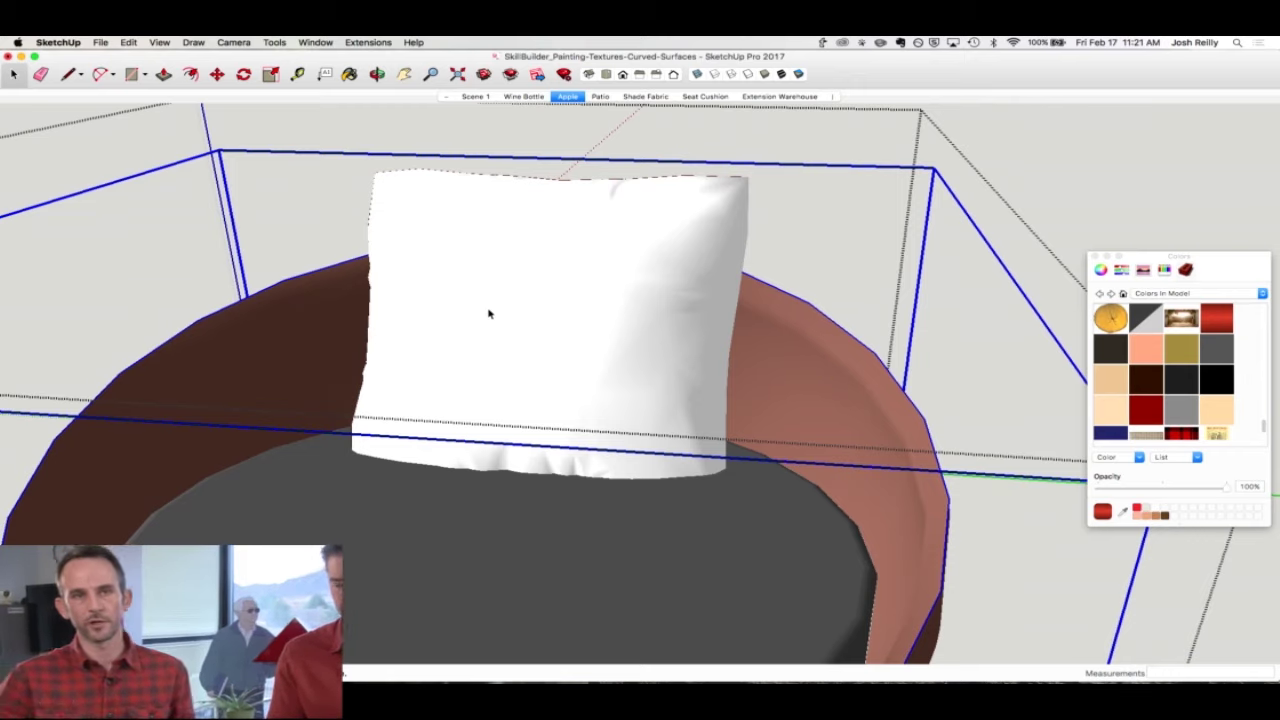
pyautogui.doubleClick(520, 313)
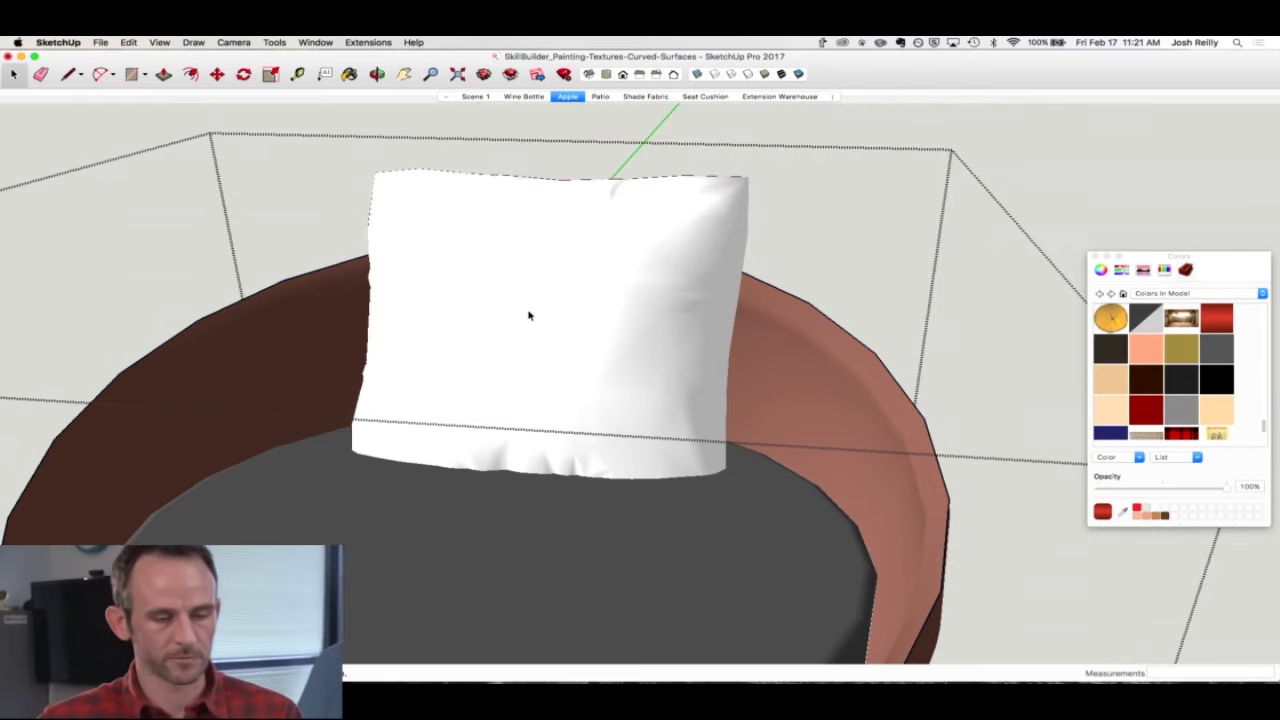
pyautogui.click(528, 316)
pyautogui.doubleClick(526, 334)
pyautogui.moveTo(594, 334)
pyautogui.mouseDown(button='middle')
pyautogui.moveTo(533, 300)
pyautogui.moveTo(589, 343)
pyautogui.mouseUp(button='middle')
# Step: Turn on View > Hidden Geometry to reveal the pillow's triangulated mesh
pyautogui.click(100, 42)
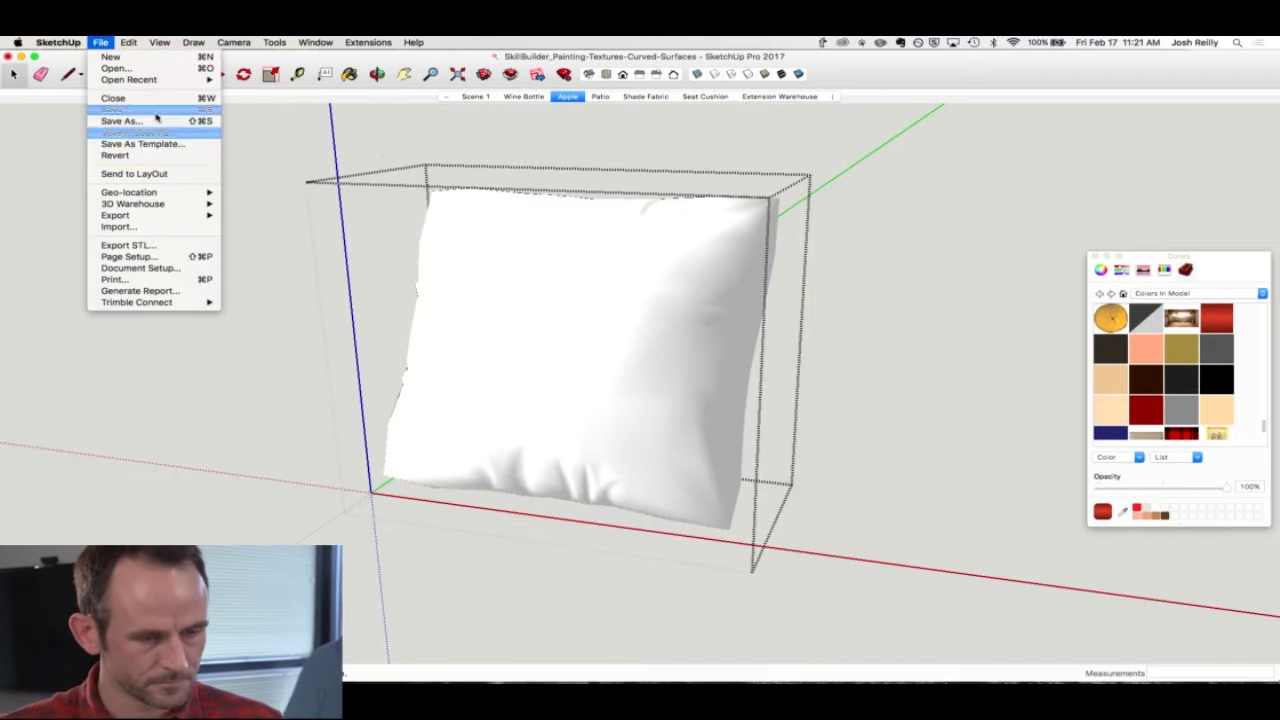
pyautogui.moveTo(159, 42)
pyautogui.click(178, 88)
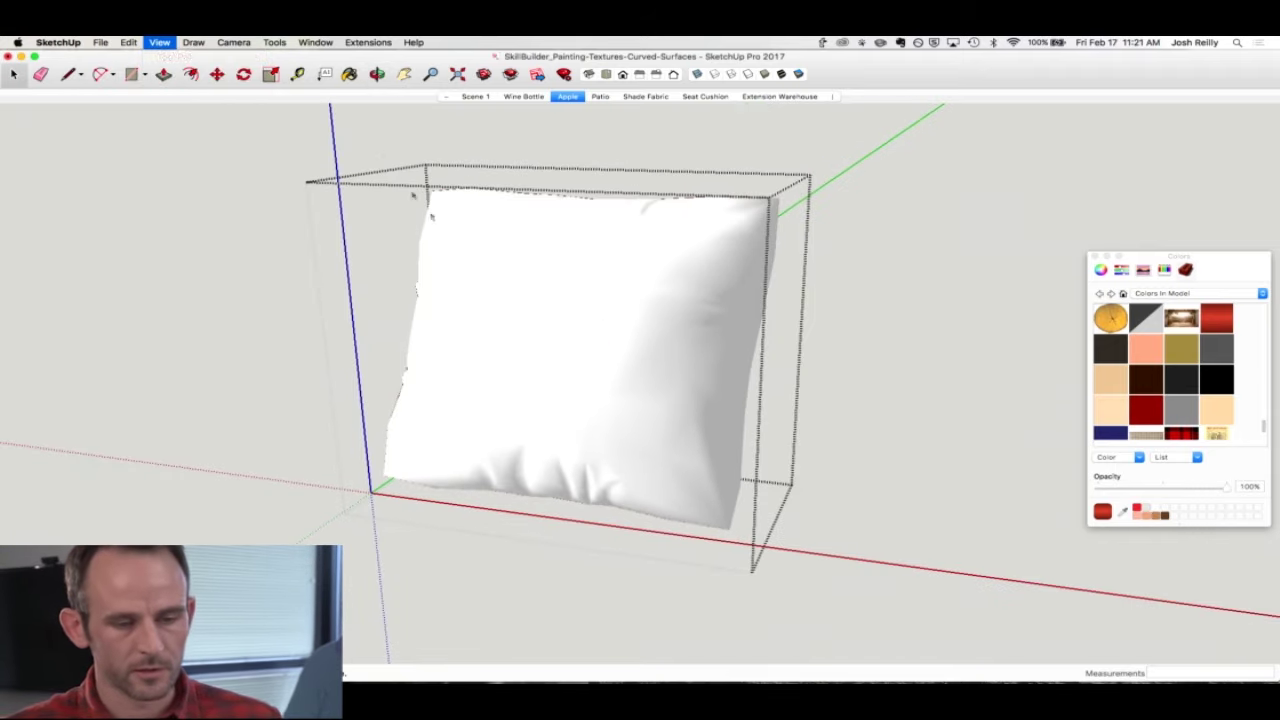
pyautogui.scroll(3, 465, 365)
pyautogui.moveTo(547, 298)
pyautogui.mouseDown(button='middle')
pyautogui.moveTo(528, 337)
pyautogui.moveTo(536, 326)
pyautogui.mouseUp(button='middle')
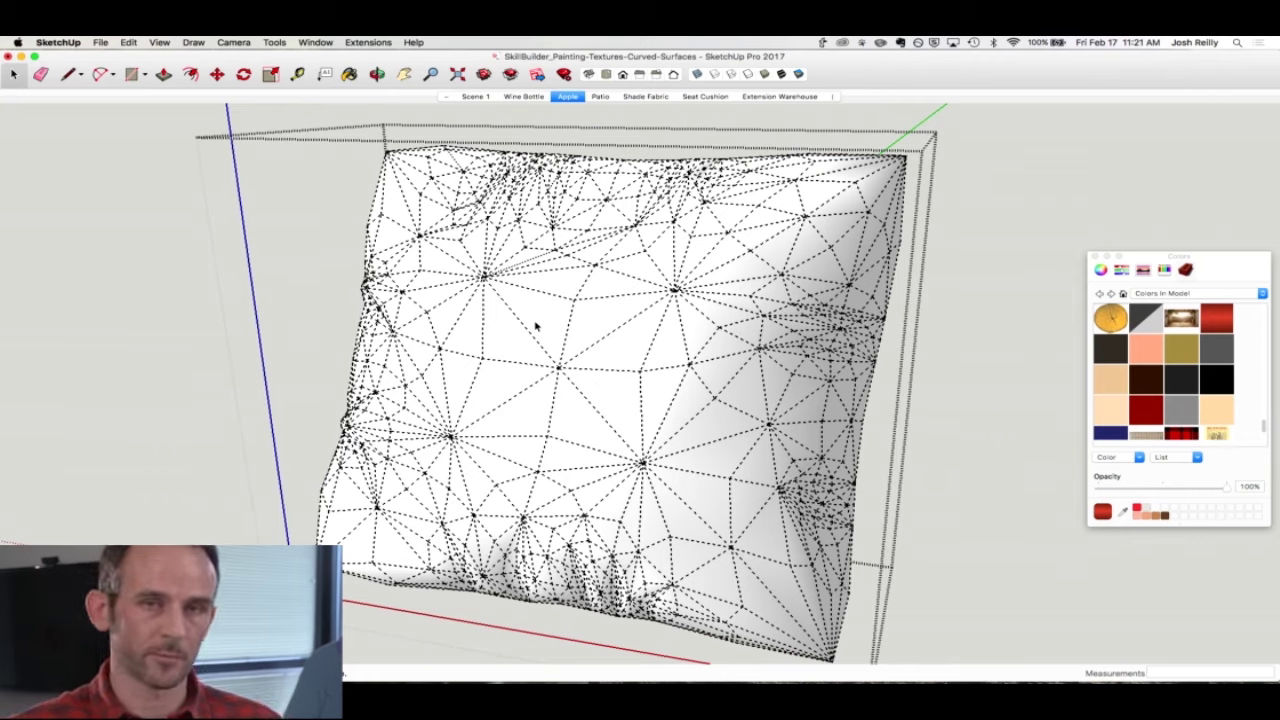
# Step: Import RedPlaid-seamless.jpg as a texture and place it on the pillow surface
pyautogui.click(100, 42)
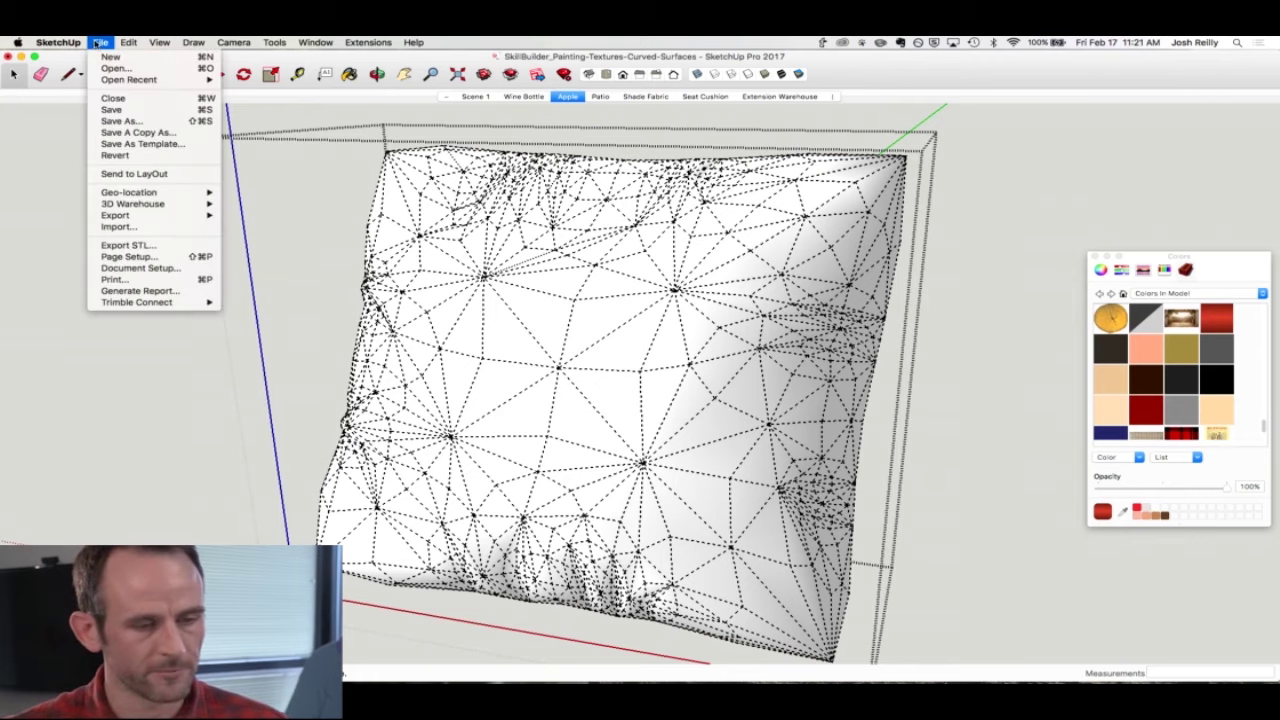
pyautogui.click(110, 226)
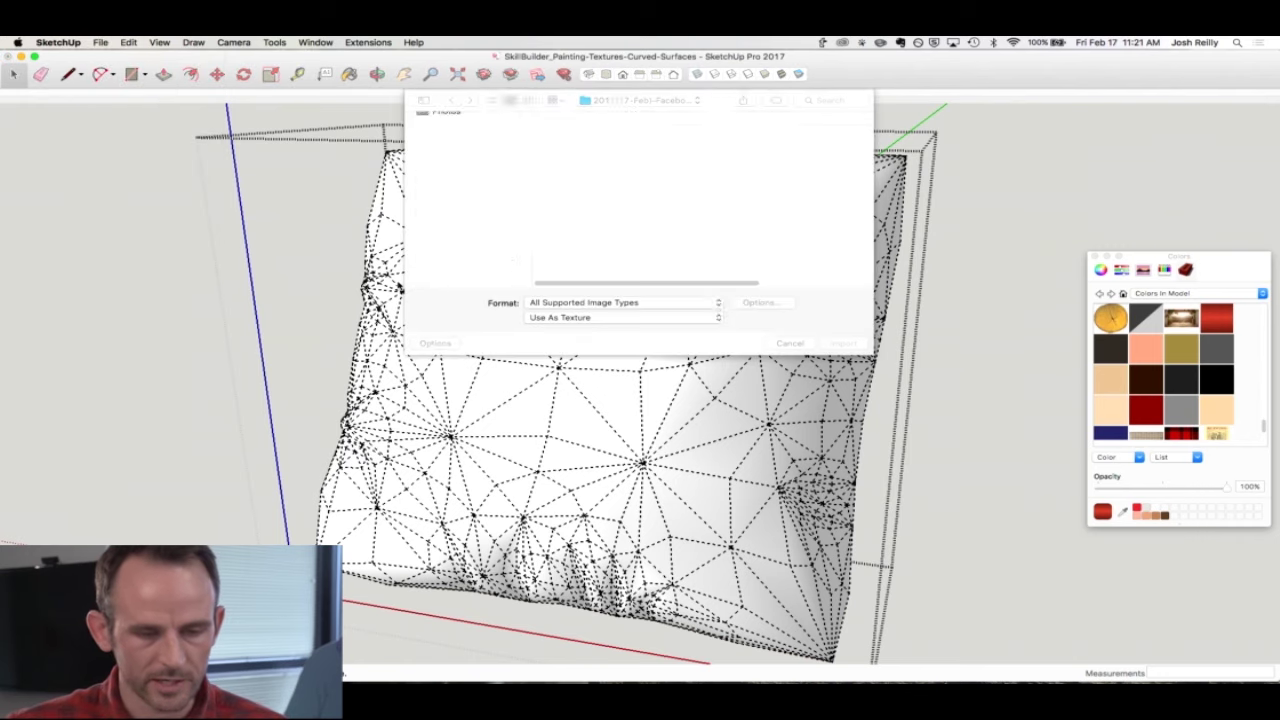
pyautogui.click(592, 145)
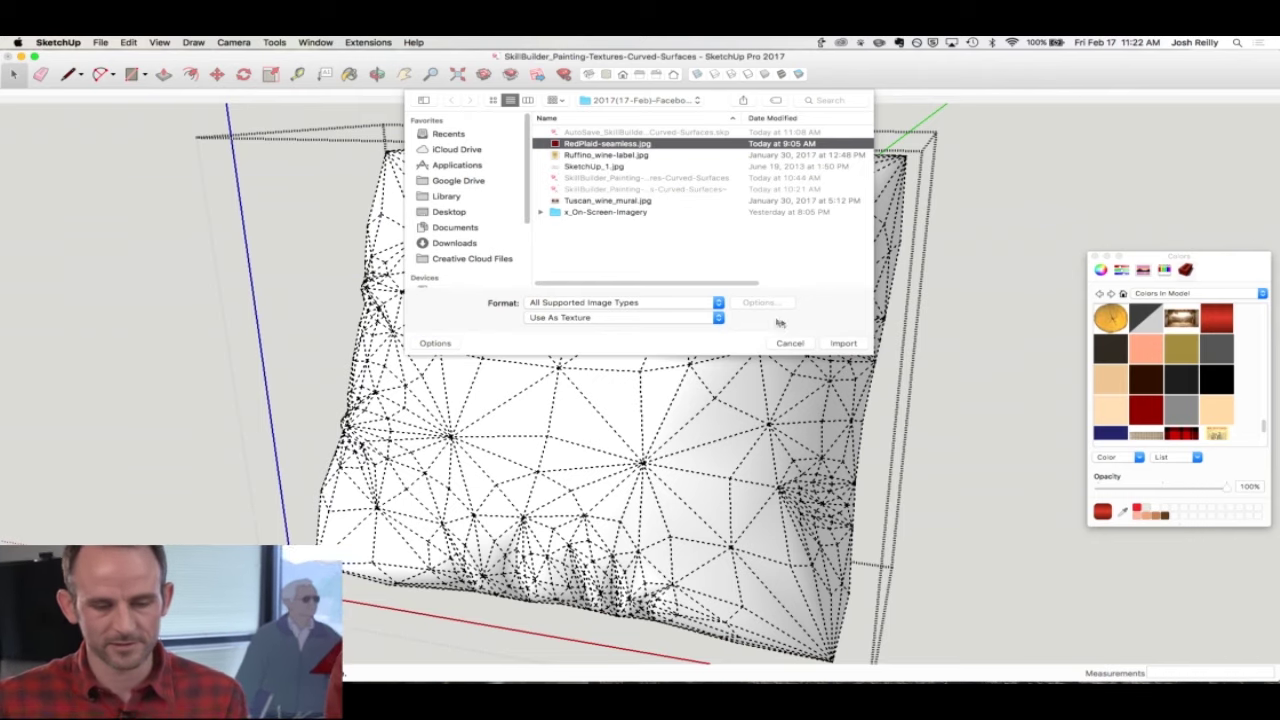
pyautogui.press('Return')
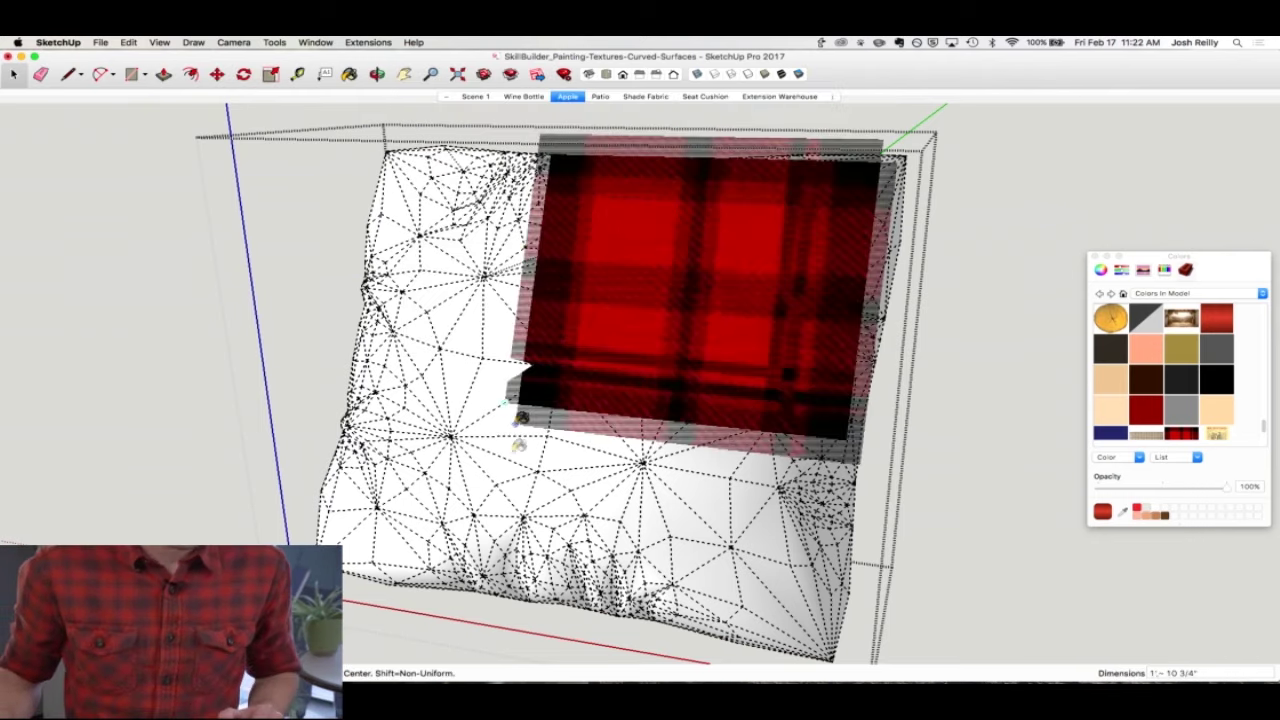
pyautogui.scroll(6, 335, 500)
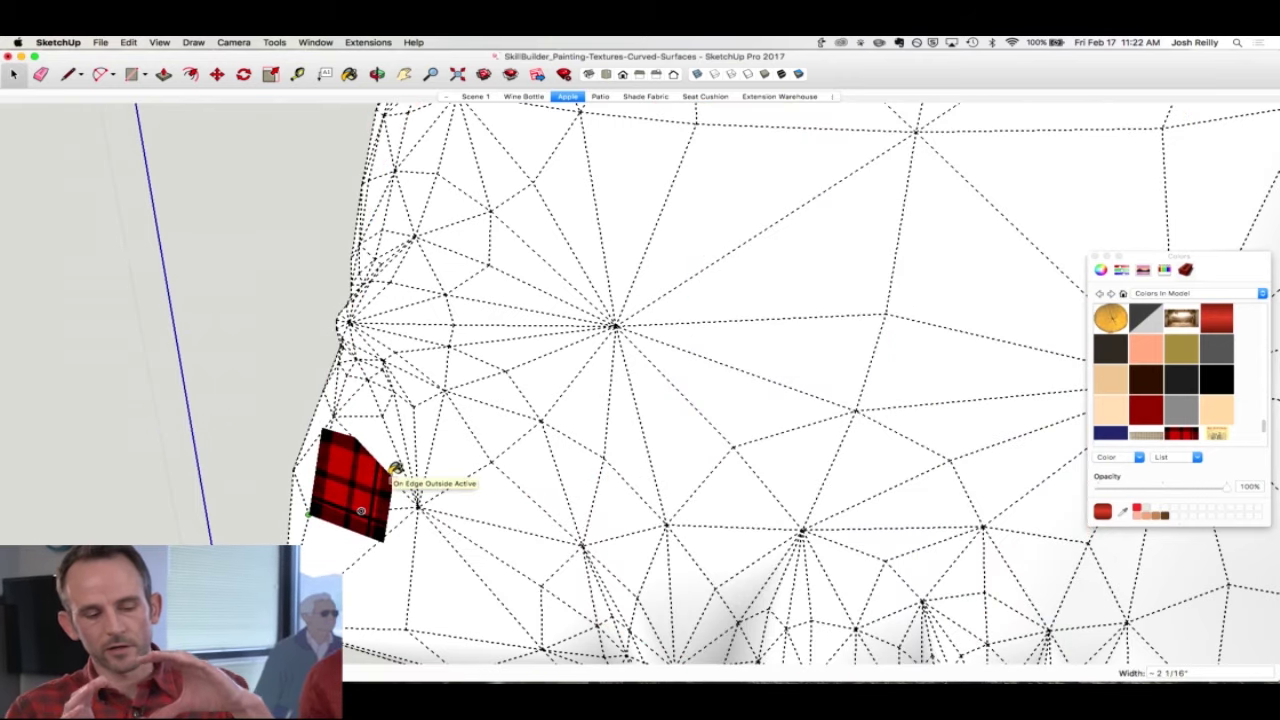
pyautogui.scroll(-5, 395, 468)
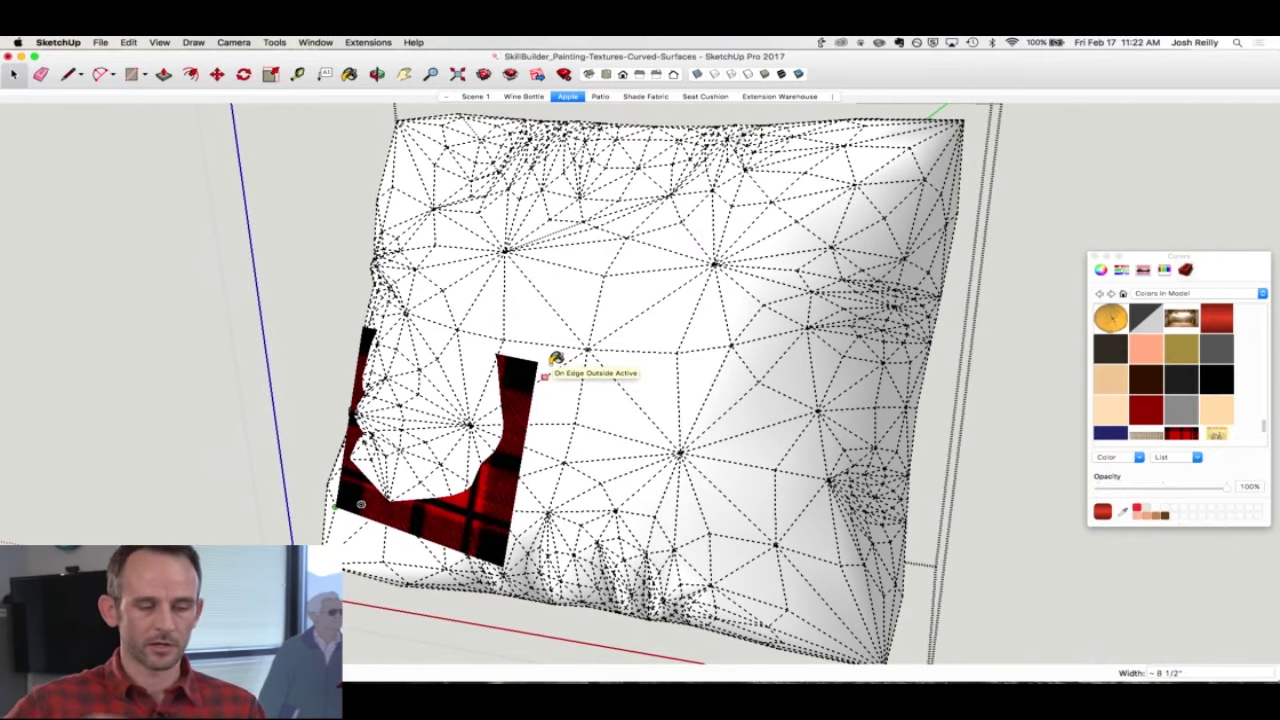
pyautogui.click(556, 360)
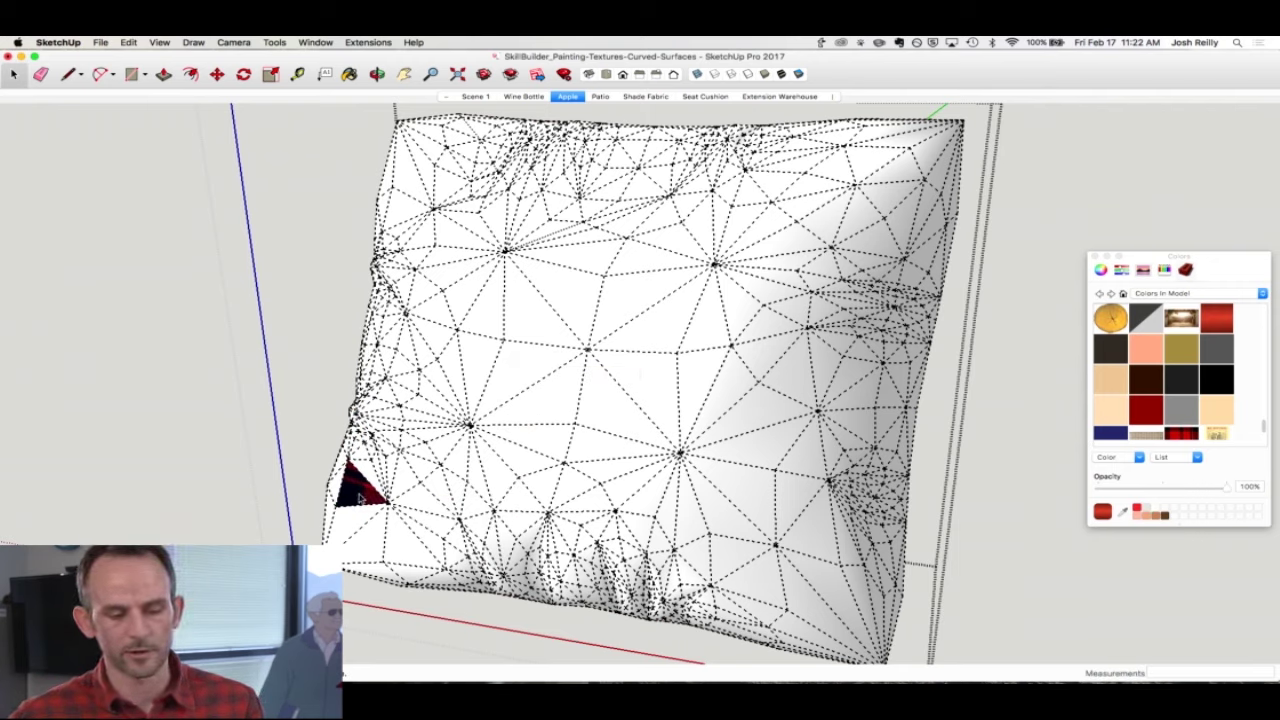
# Step: With Hidden Geometry off, paint the whole pillow red plaid, then show Hidden Geometry again
pyautogui.press('b')
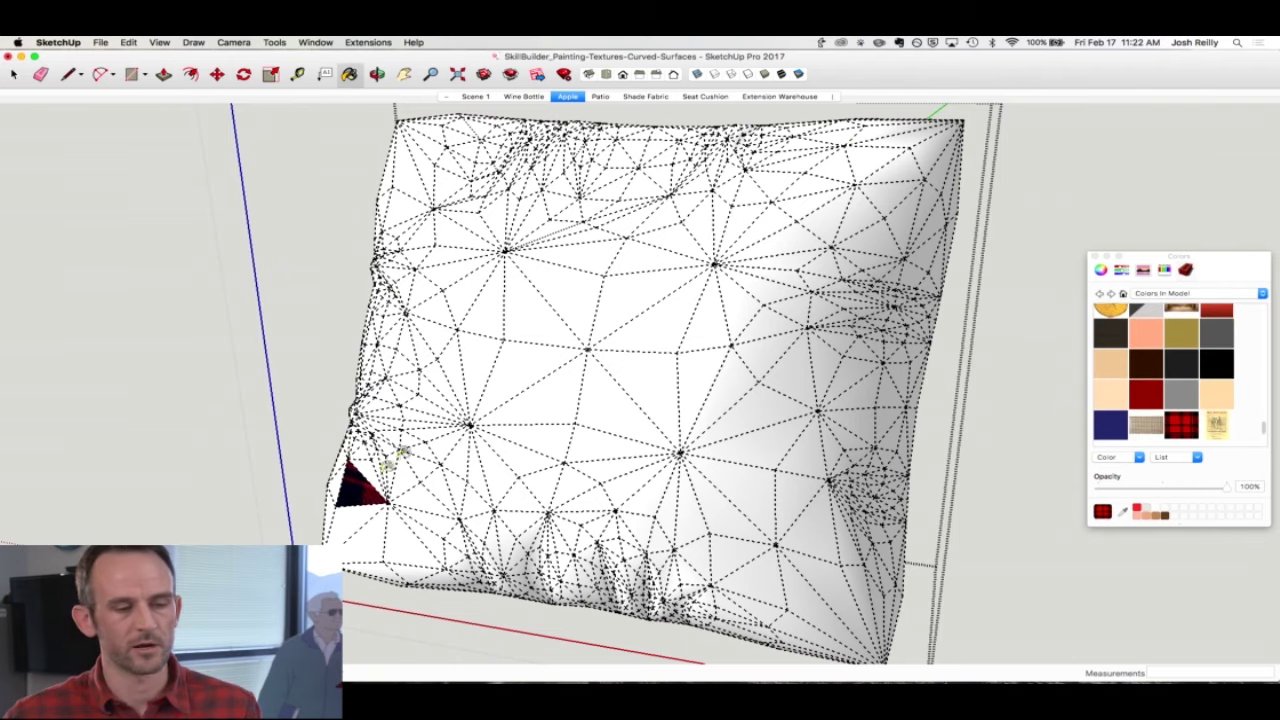
pyautogui.click(162, 43)
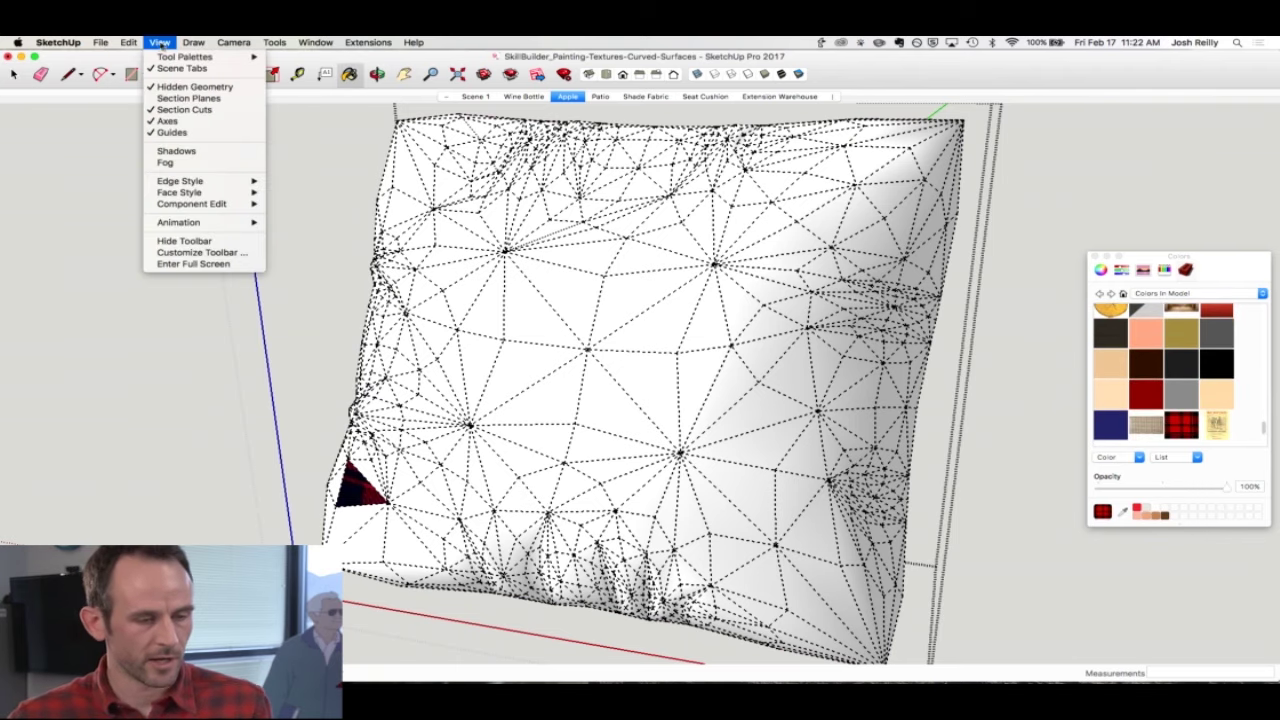
pyautogui.click(191, 89)
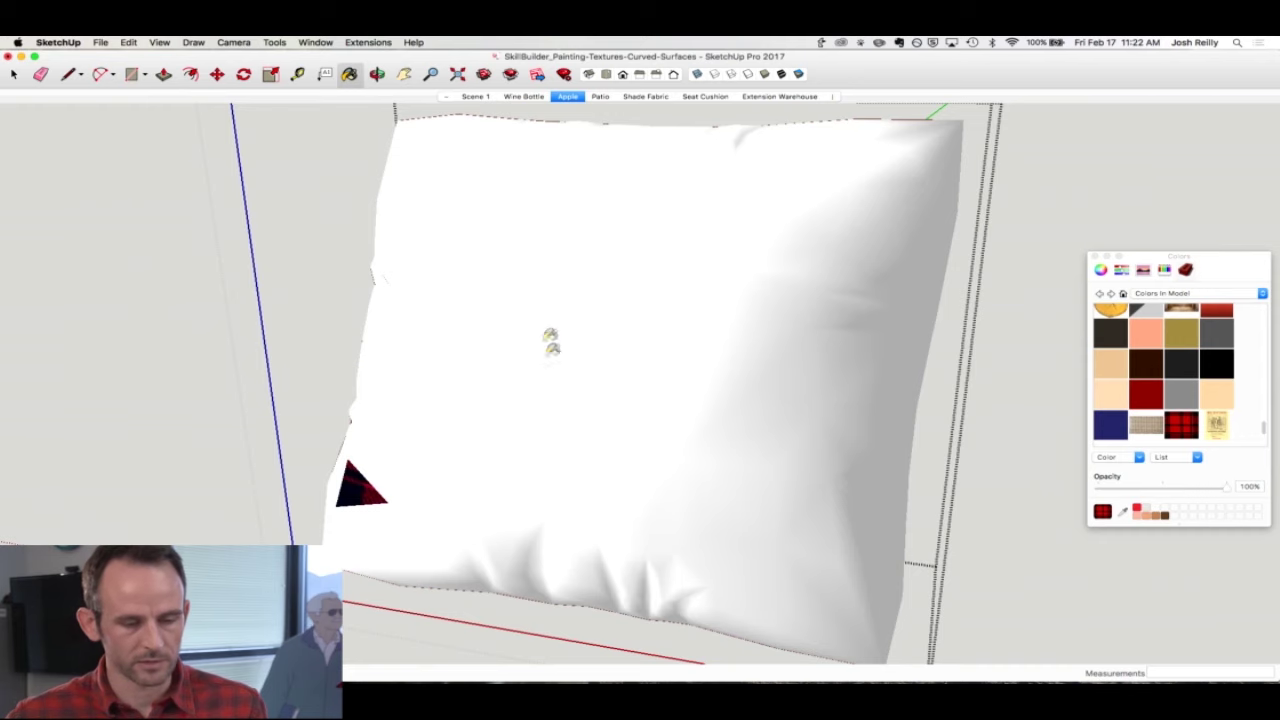
pyautogui.click(531, 371)
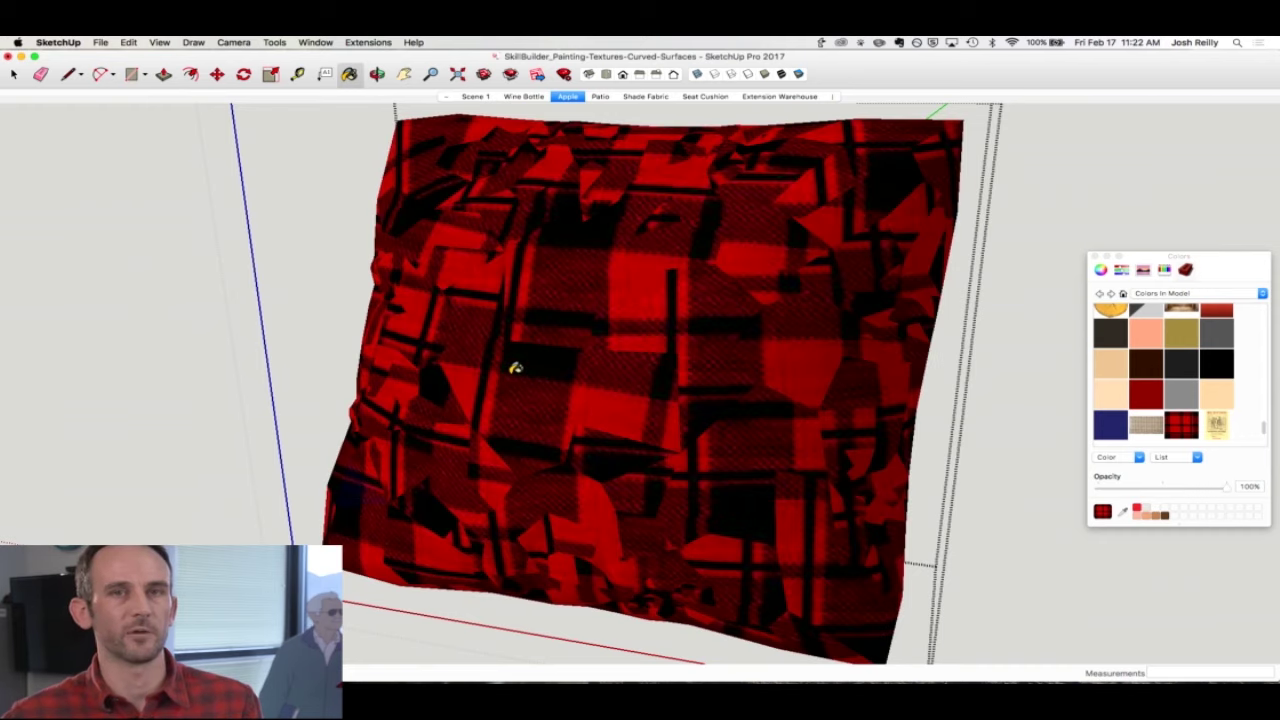
pyautogui.click(162, 43)
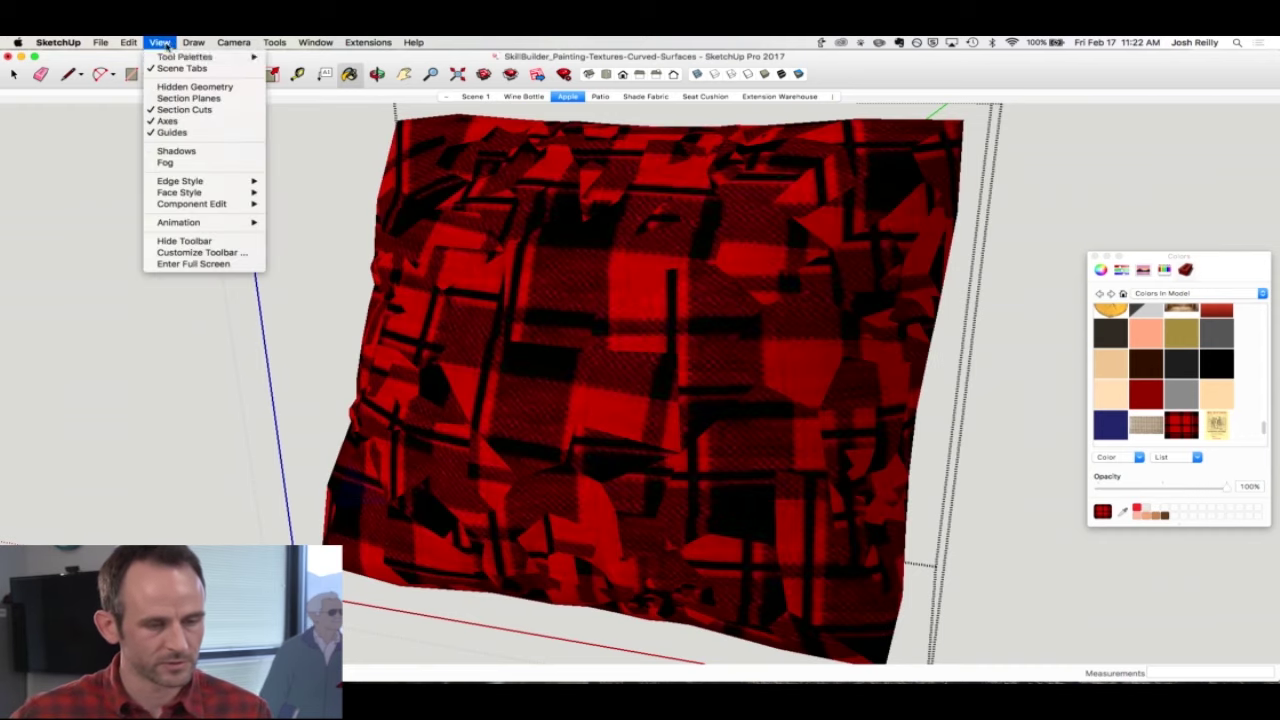
pyautogui.click(191, 88)
pyautogui.scroll(5, 340, 523)
# Step: Set the pillow's plaid texture to Projected, then recheck its texture options
pyautogui.rightClick(350, 458)
pyautogui.moveTo(430, 591)
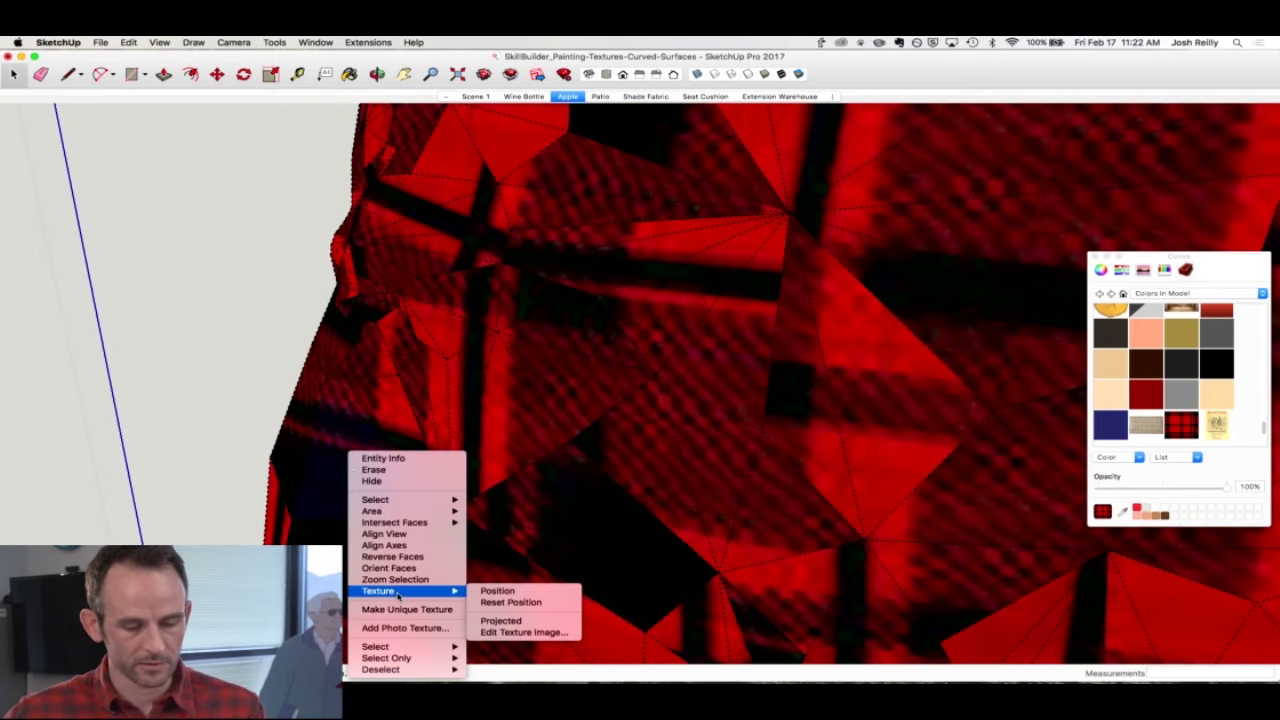
pyautogui.click(505, 618)
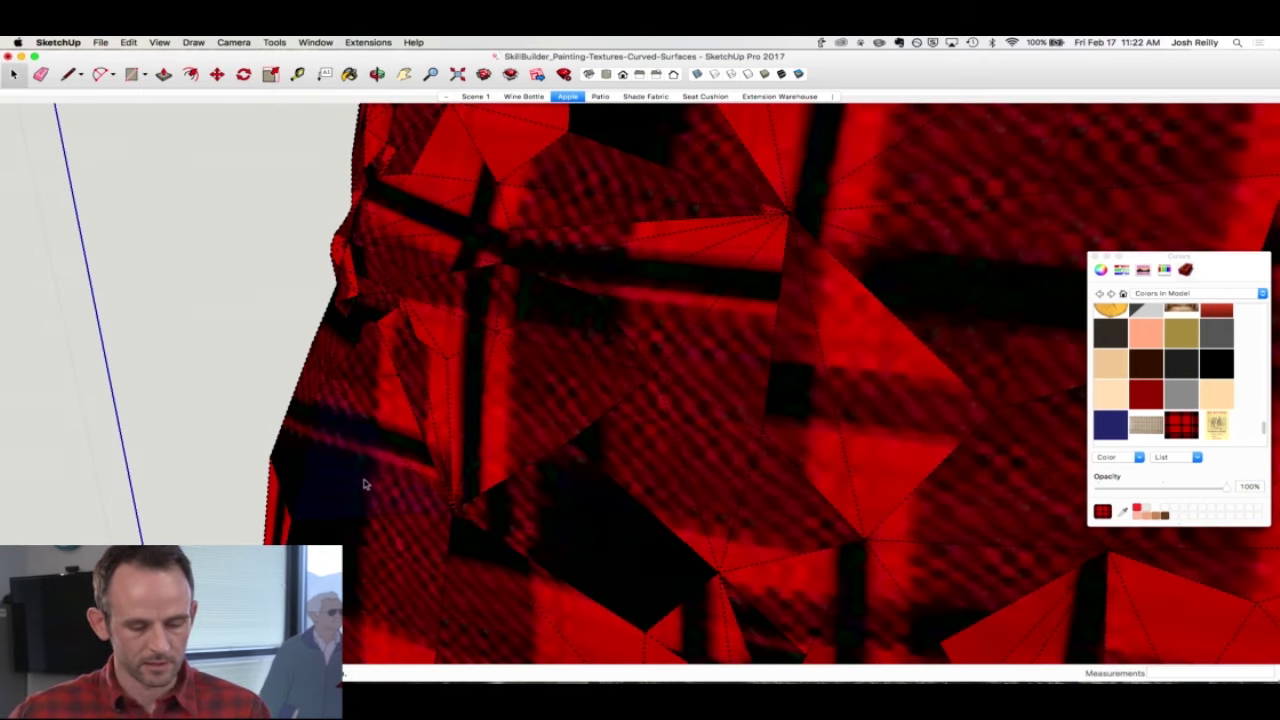
pyautogui.press('b')
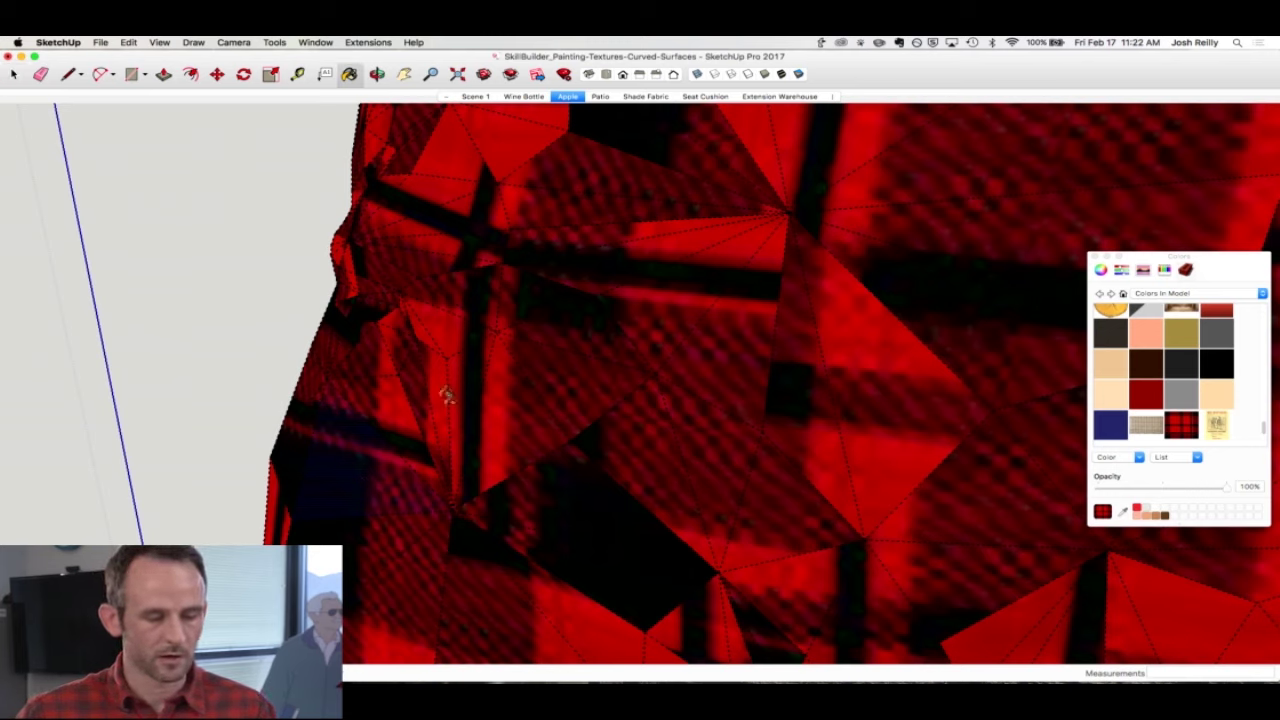
pyautogui.rightClick(350, 456)
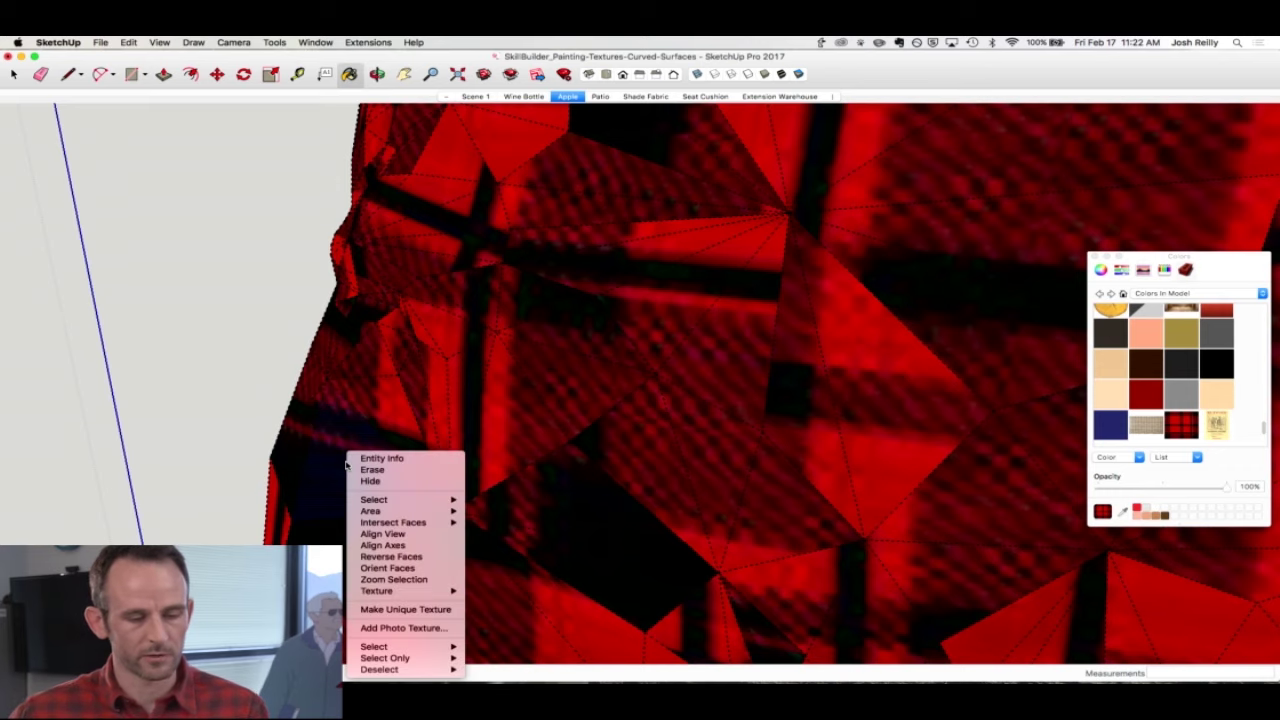
pyautogui.moveTo(420, 591)
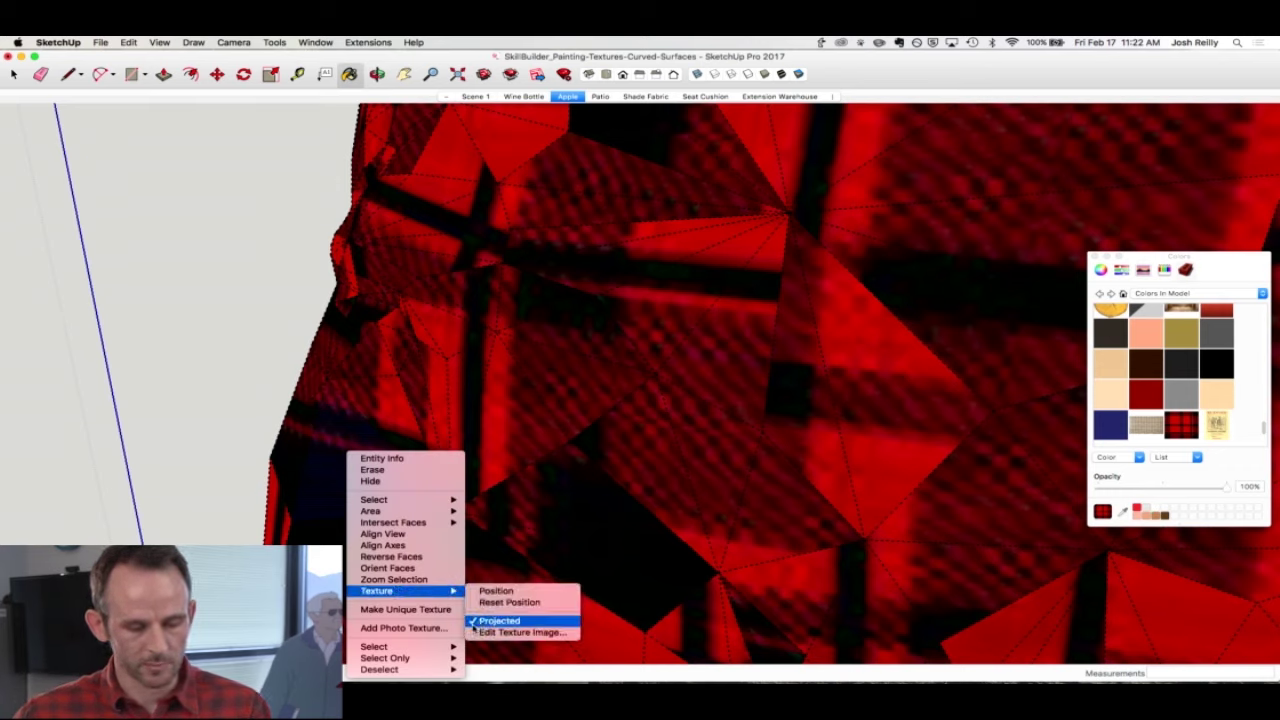
pyautogui.click(340, 444)
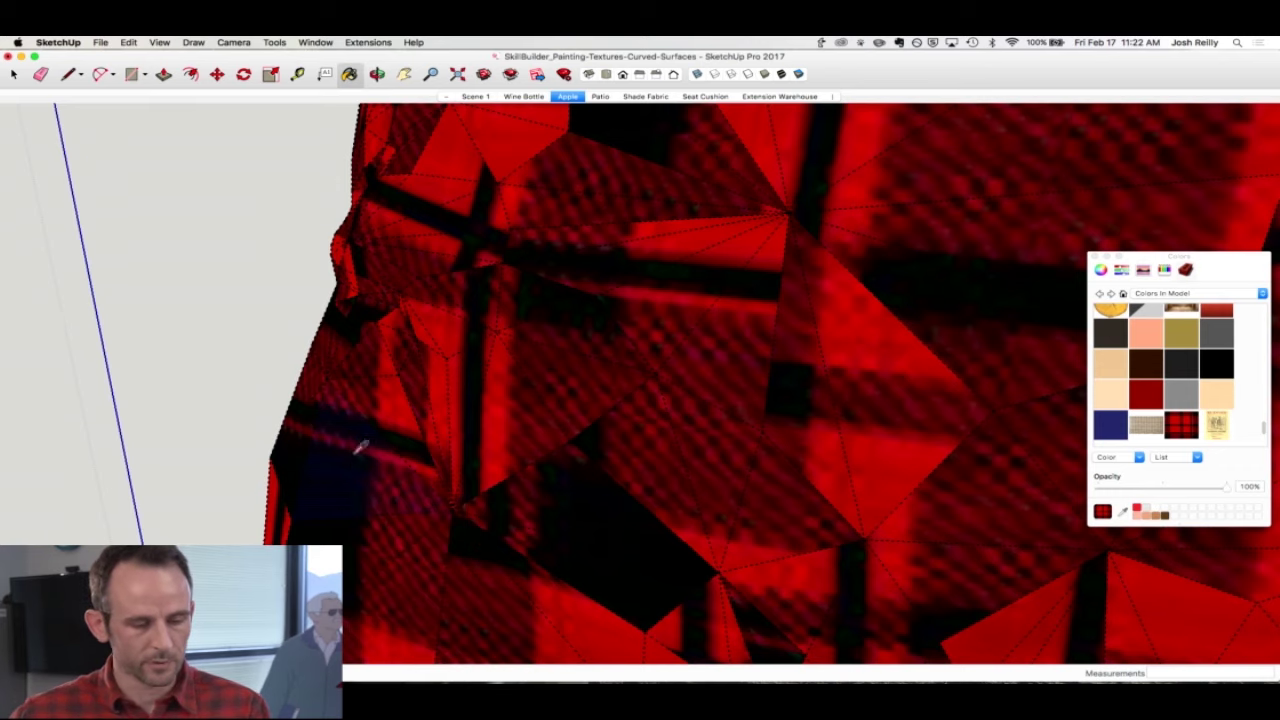
pyautogui.scroll(-6, 359, 447)
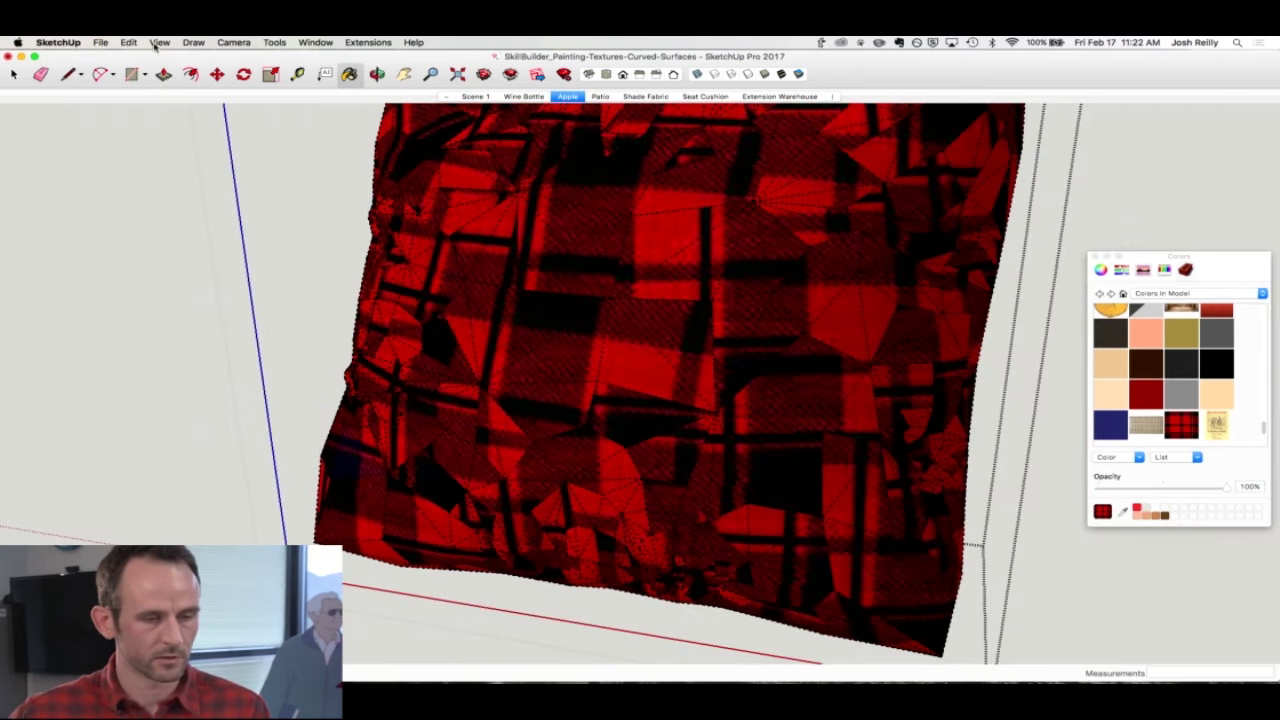
# Step: Turn off Hidden Geometry and orbit to view the seamless plaid pillow
pyautogui.click(158, 42)
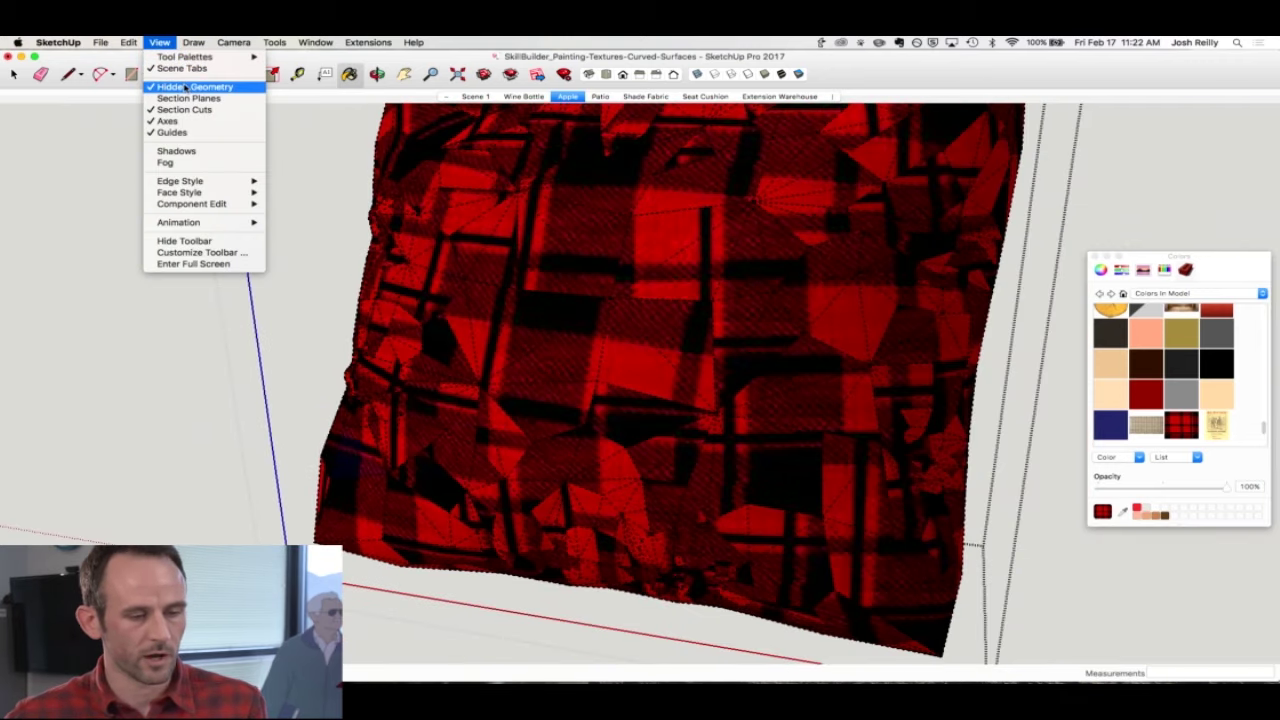
pyautogui.click(187, 88)
pyautogui.moveTo(403, 345); pyautogui.dragTo(528, 294, button='middle')
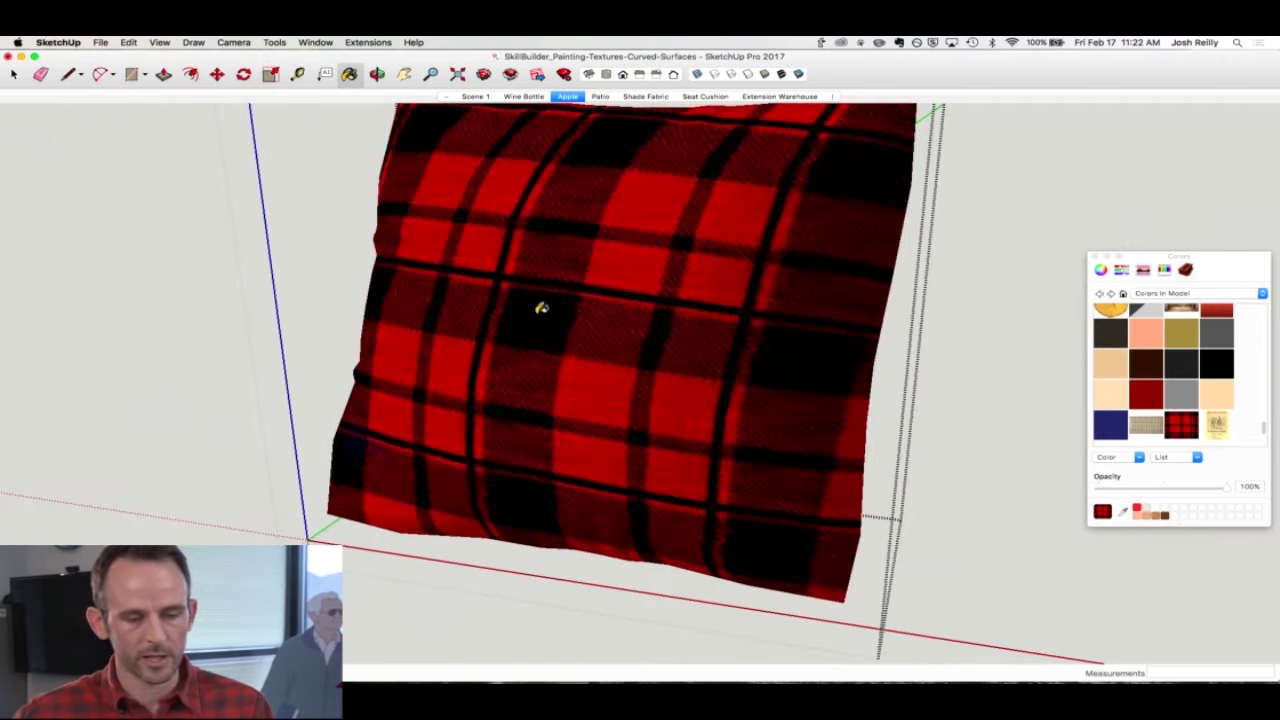
pyautogui.scroll(-3, 526, 334)
pyautogui.press('space')
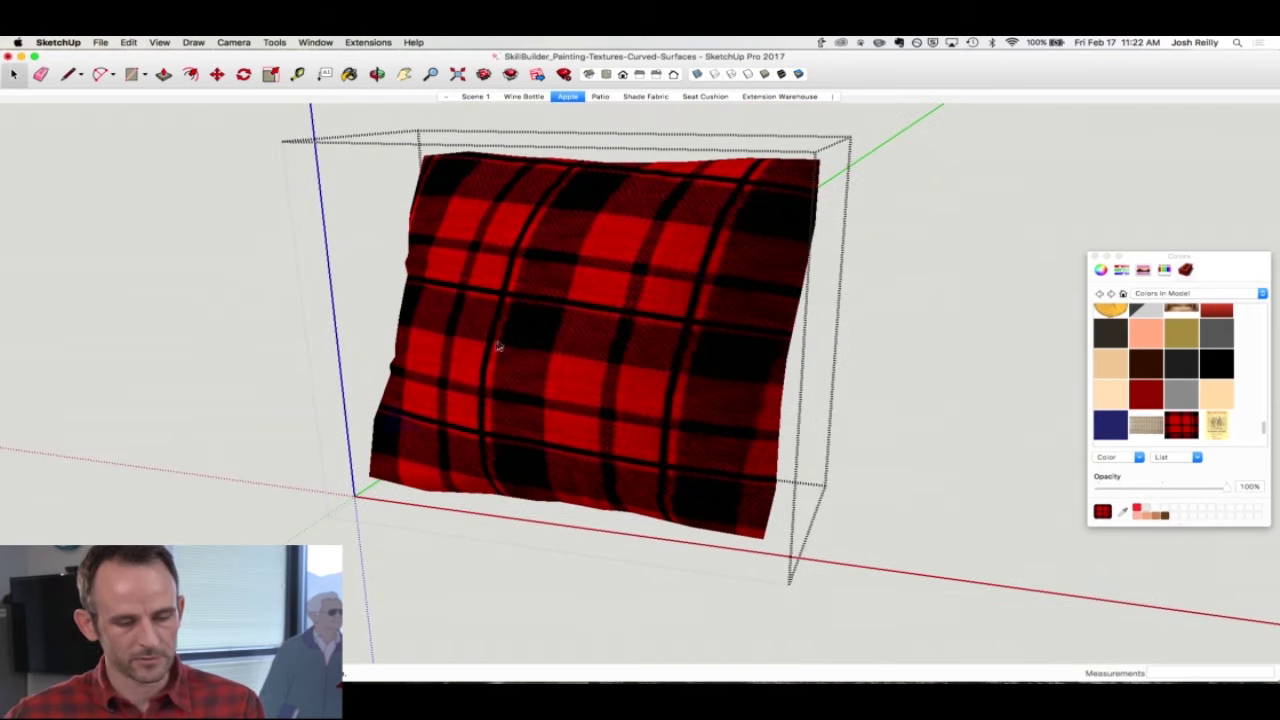
# Step: Exit the pillow component and orbit out to view the whole patio scene
pyautogui.click(905, 233)
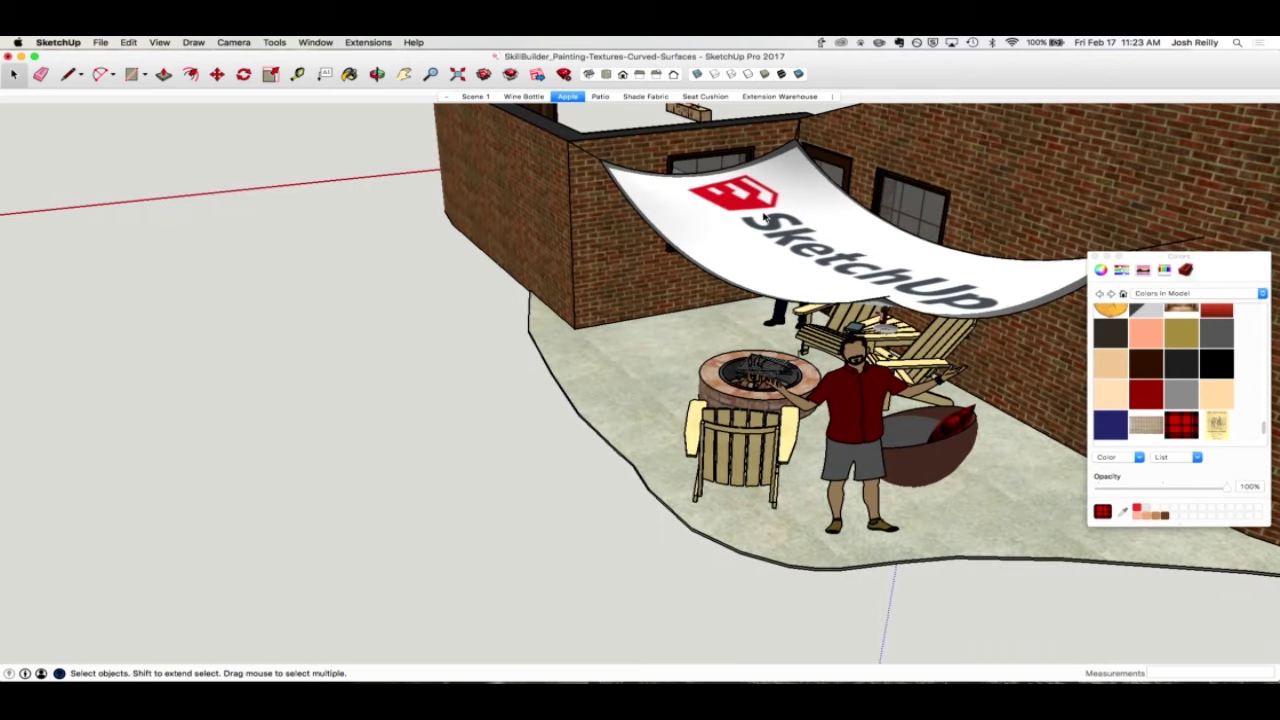
pyautogui.moveTo(760, 205); pyautogui.dragTo(782, 260, button='middle')
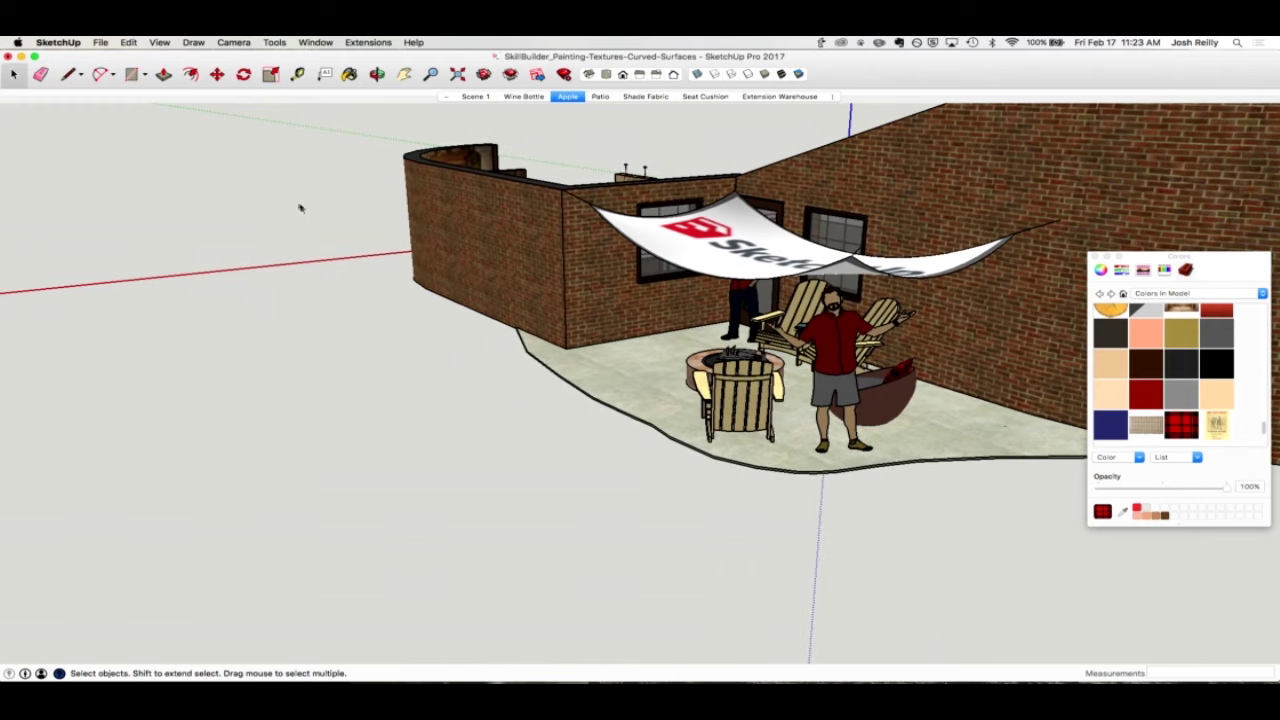
pyautogui.click(158, 42)
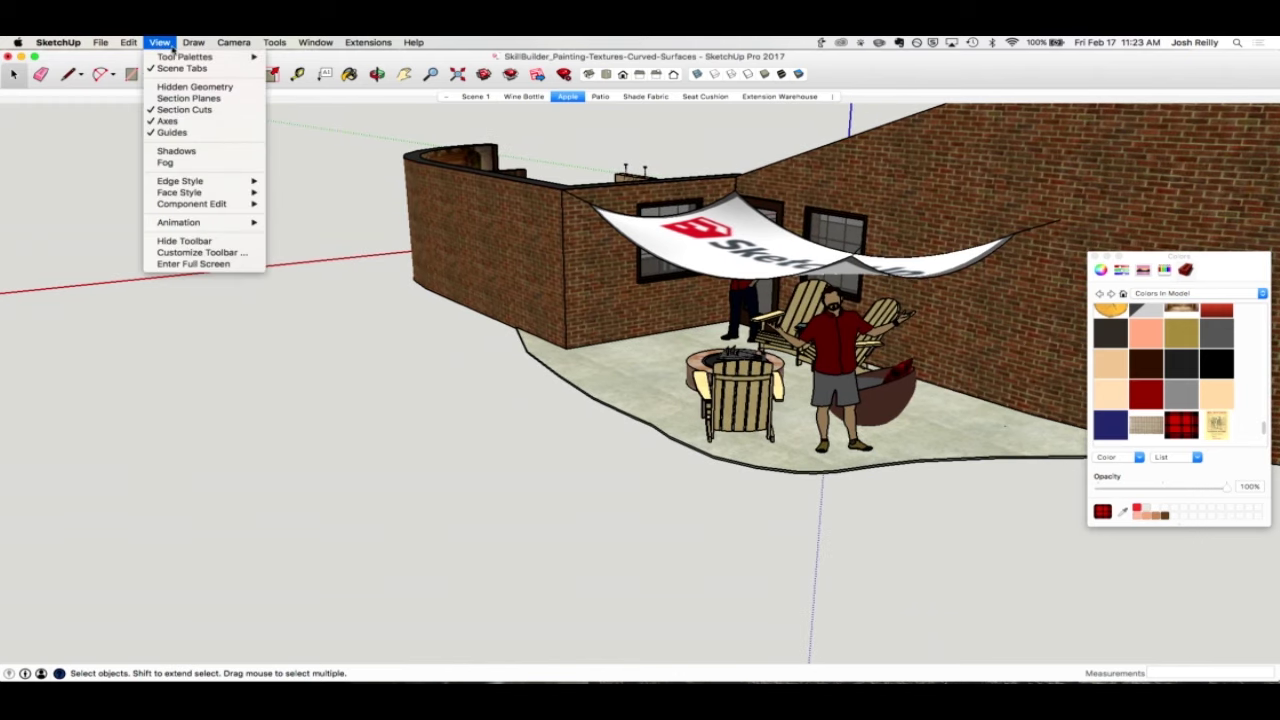
# Step: Show the Soap Bubble palette from View > Tool Palettes and dock it at the left
pyautogui.moveTo(172, 58)
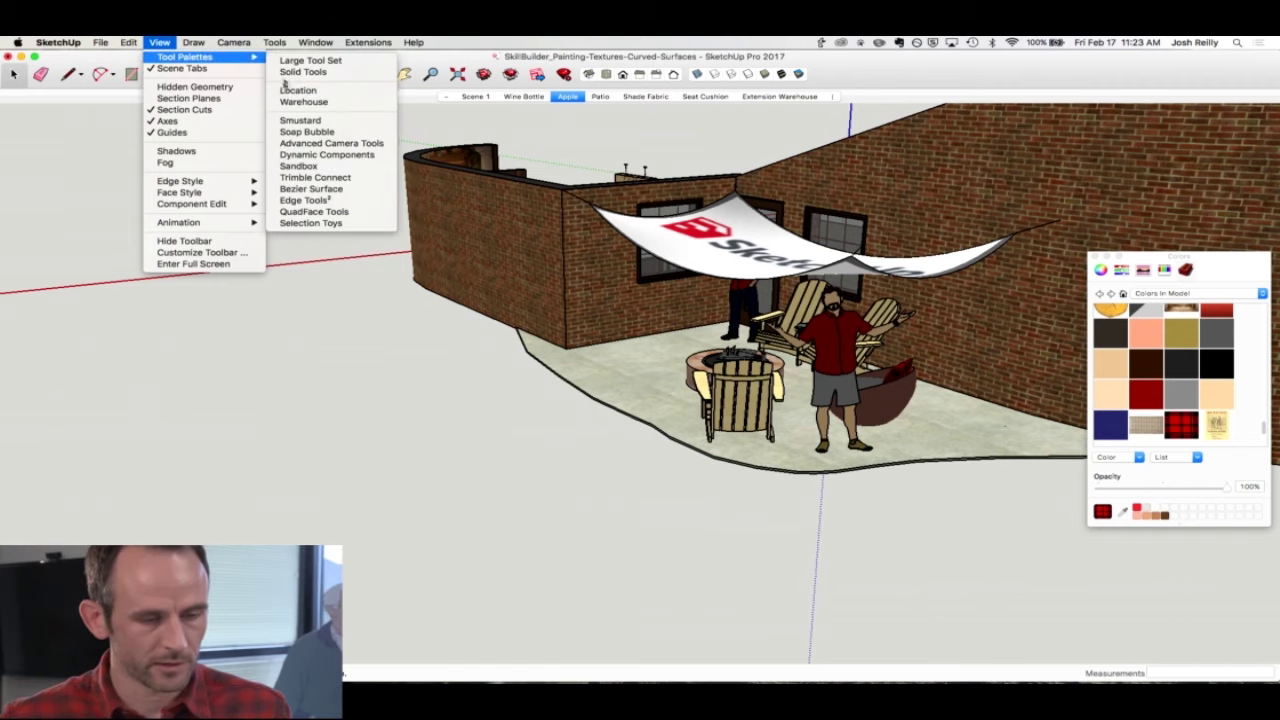
pyautogui.click(307, 134)
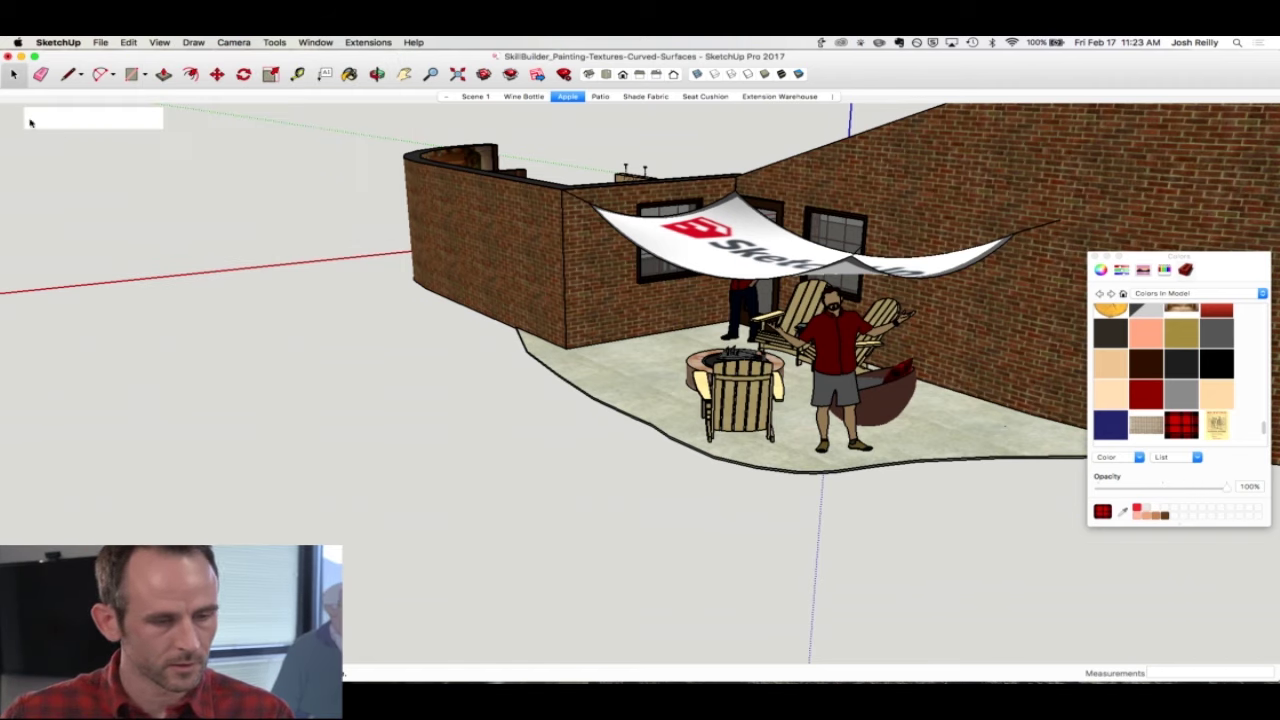
pyautogui.moveTo(49, 120)
pyautogui.mouseDown()
pyautogui.moveTo(12, 120)
pyautogui.moveTo(39, 128)
pyautogui.mouseUp()
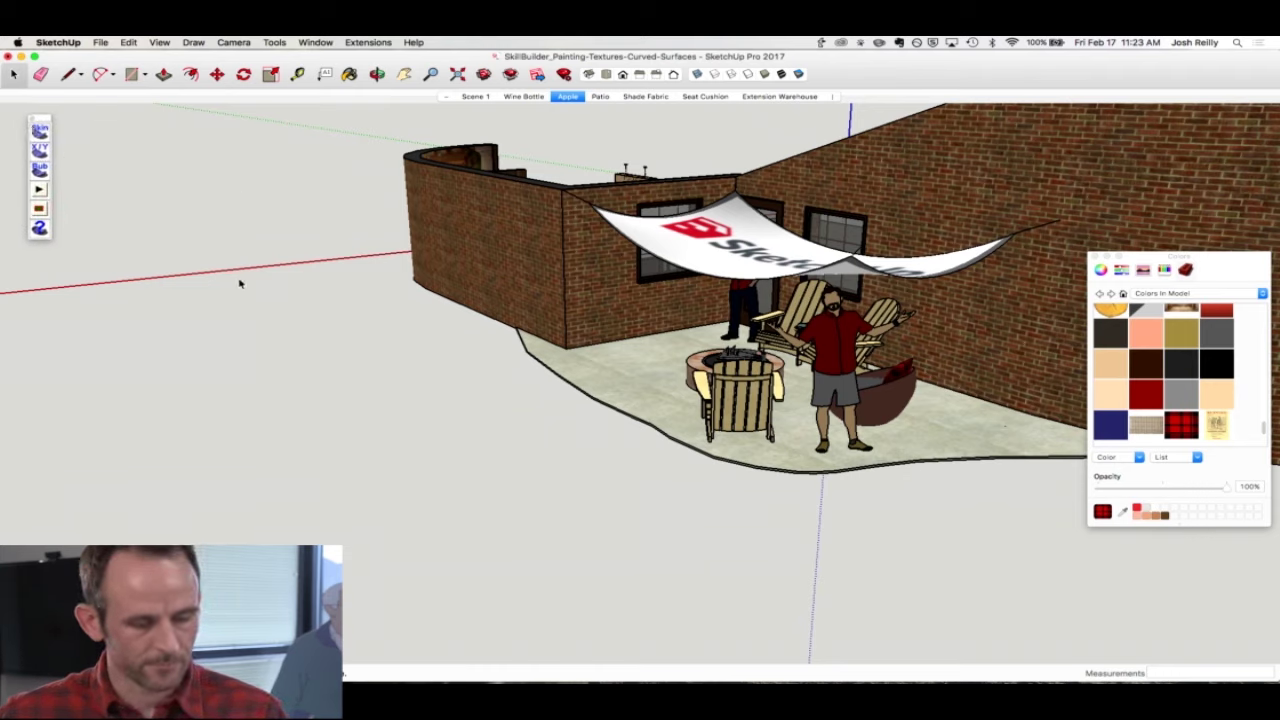
pyautogui.press('r')
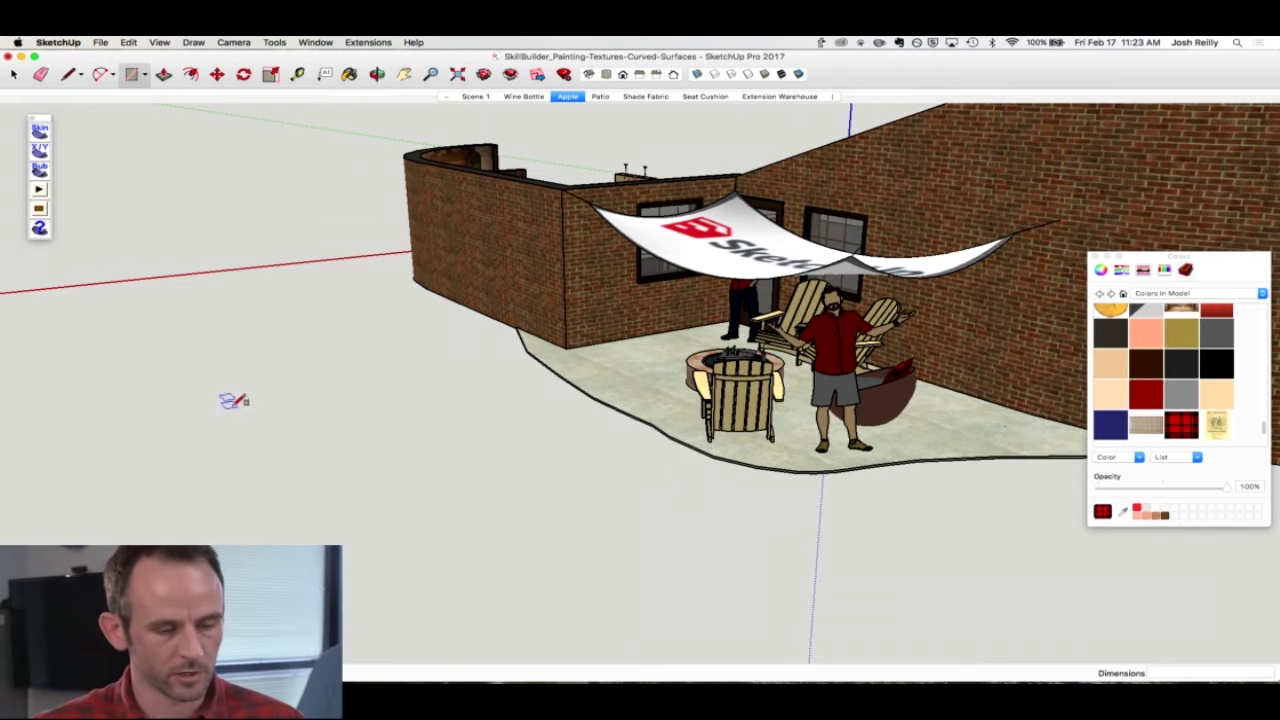
# Step: Draw a rectangle left of the patio and push it up into a box
pyautogui.click(222, 423)
pyautogui.click(660, 532)
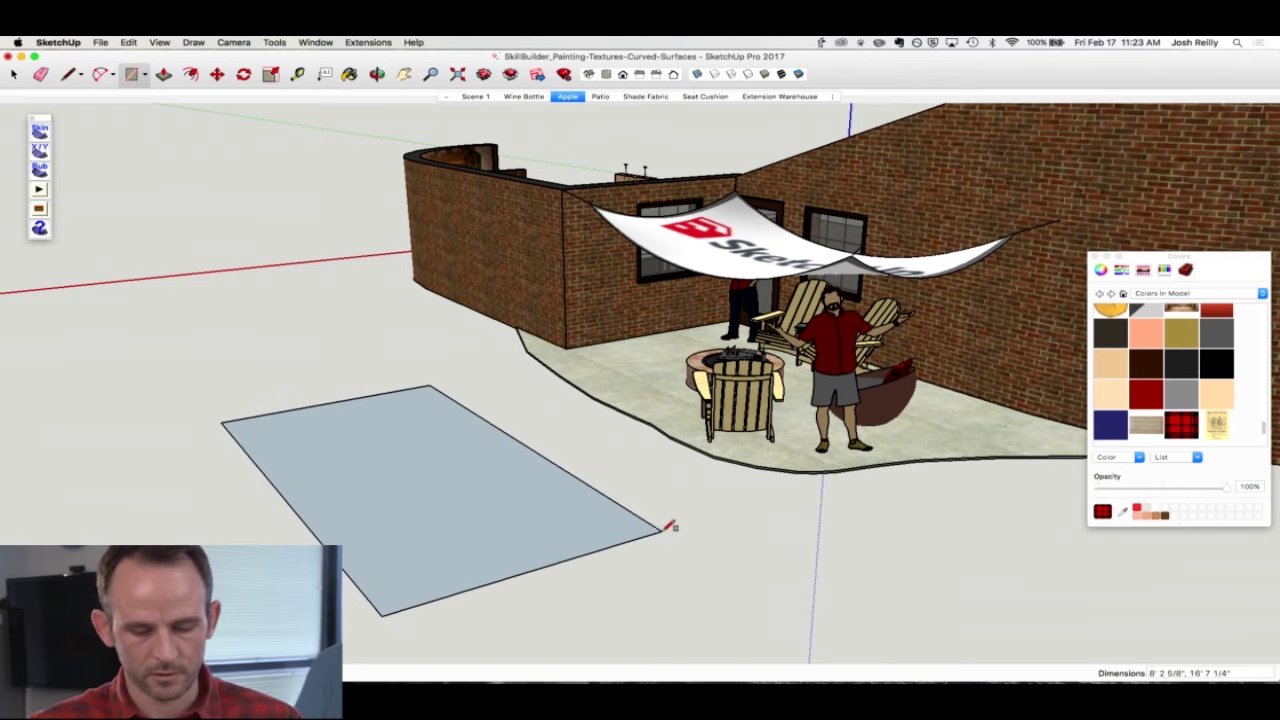
pyautogui.press('p')
pyautogui.click(460, 500)
pyautogui.click(449, 329)
# Step: Draw a downward-sagging arc across the box's top, front corner to far corner
pyautogui.press('c')
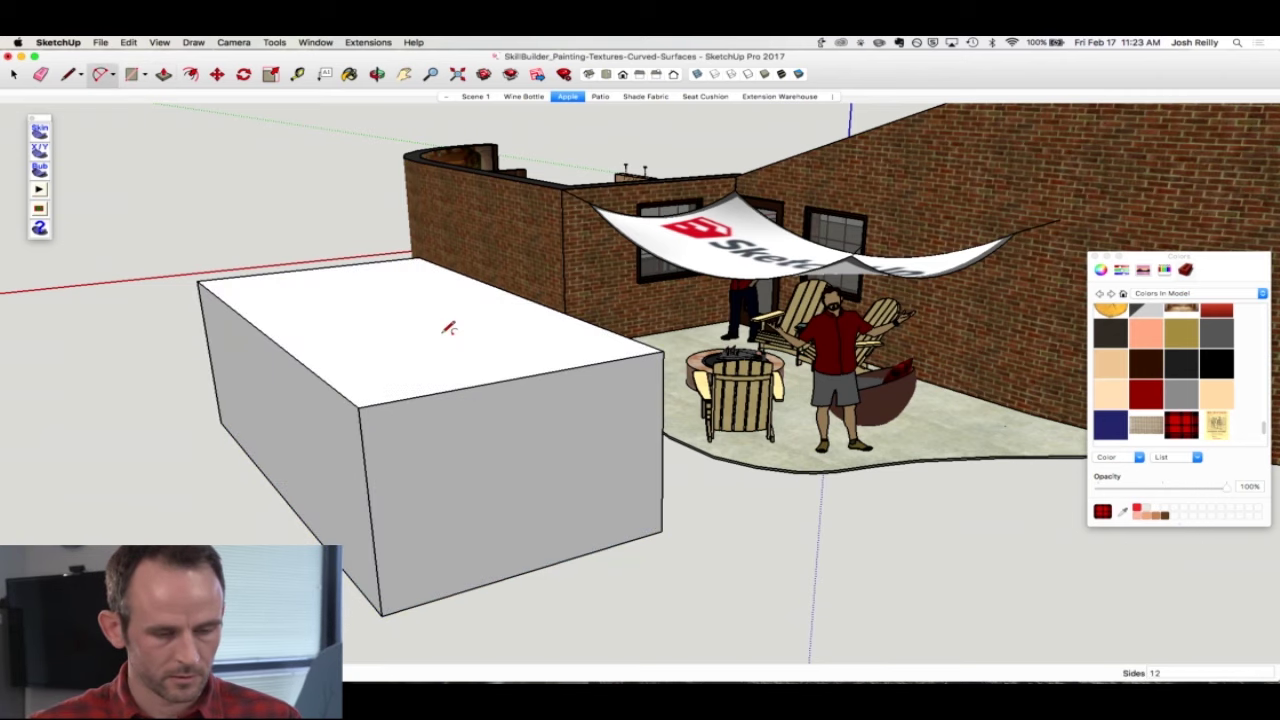
pyautogui.click(358, 407)
pyautogui.click(662, 351)
pyautogui.click(531, 394)
pyautogui.click(358, 407)
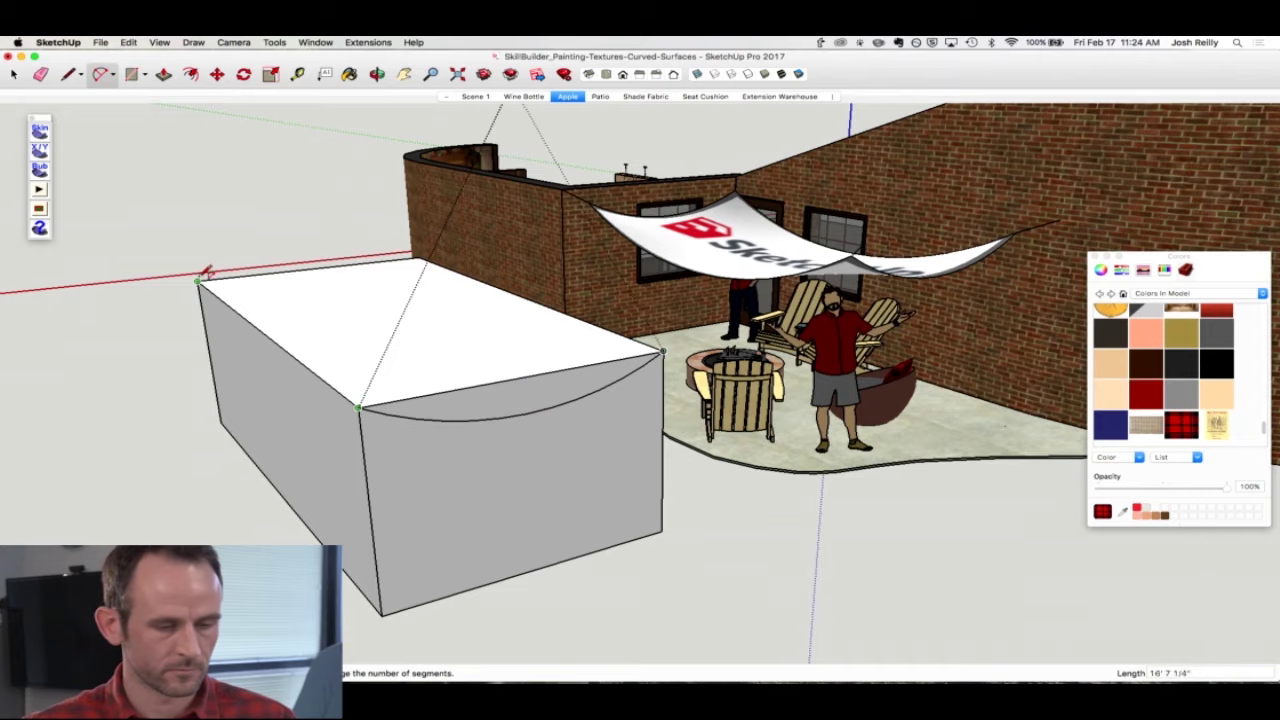
pyautogui.moveTo(263, 366); pyautogui.dragTo(766, 329, button='middle')
# Step: Draw sagging arcs along the box's front-right and top-left edges
pyautogui.click(653, 437)
pyautogui.click(937, 394)
pyautogui.click(790, 461)
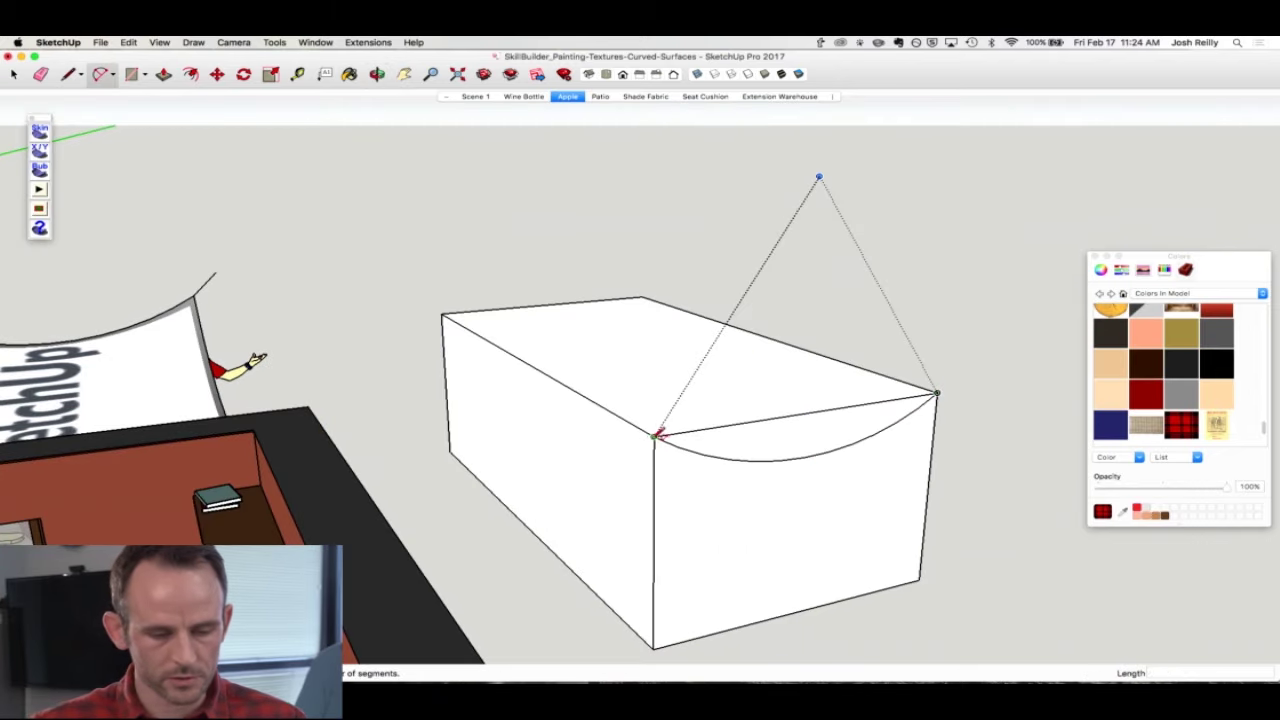
pyautogui.click(641, 297)
pyautogui.click(441, 315)
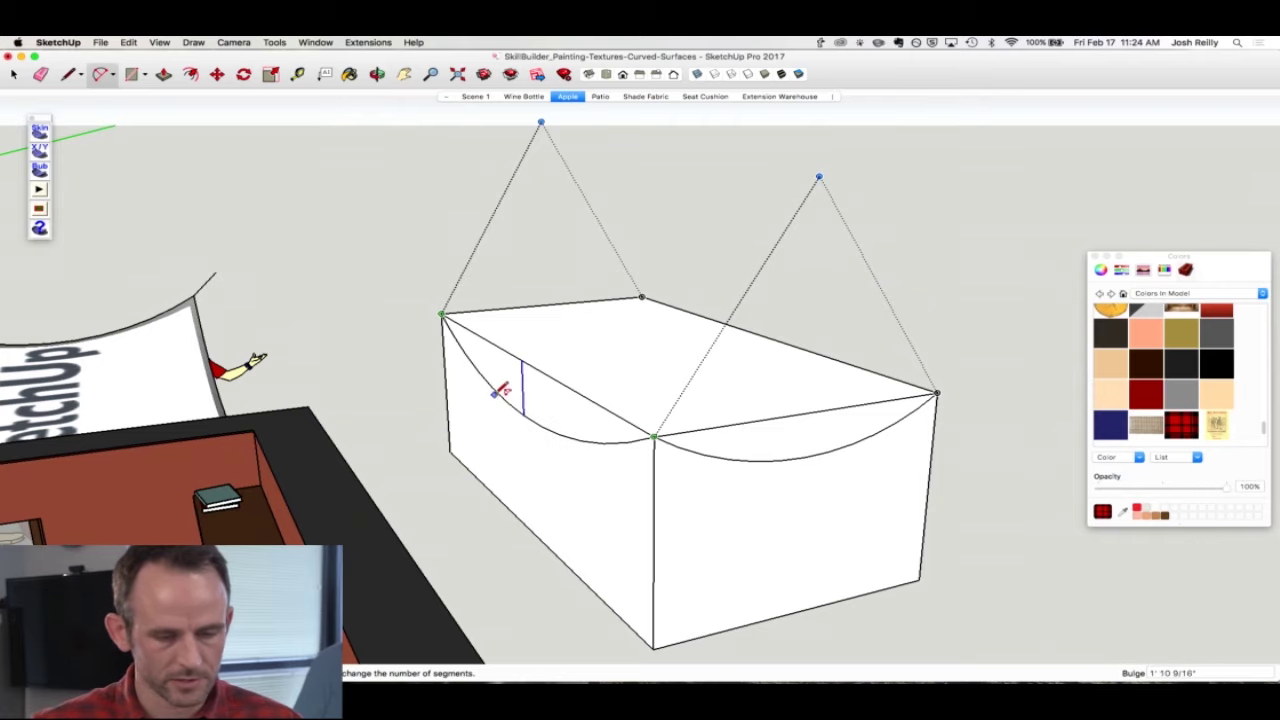
pyautogui.click(505, 386)
# Step: Erase all the box's faces and straight edges, keeping only the arcs
pyautogui.press('e')
pyautogui.keyDown('ctrl'); pyautogui.click(528, 360); pyautogui.keyUp('ctrl')
pyautogui.keyDown('ctrl'); pyautogui.click(520, 307); pyautogui.keyUp('ctrl')
pyautogui.keyDown('ctrl'); pyautogui.click(689, 315); pyautogui.keyUp('ctrl')
pyautogui.keyDown('ctrl'); pyautogui.click(648, 348); pyautogui.keyUp('ctrl')
pyautogui.moveTo(462, 364); pyautogui.dragTo(445, 376)
pyautogui.moveTo(445, 376); pyautogui.dragTo(521, 425, button='middle')
pyautogui.click(640, 492)
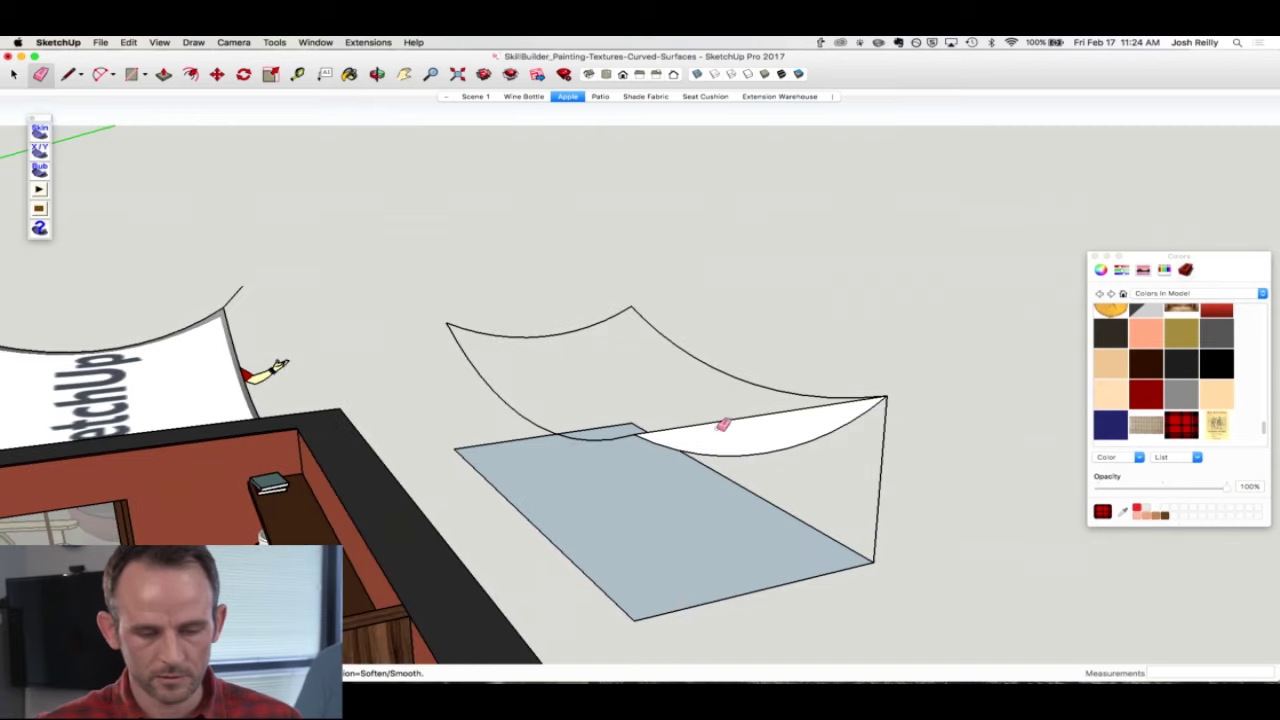
pyautogui.click(723, 422)
pyautogui.click(882, 457)
pyautogui.press('space')
# Step: Delete the leftover floor face and orbit around the four arcs
pyautogui.click(621, 505)
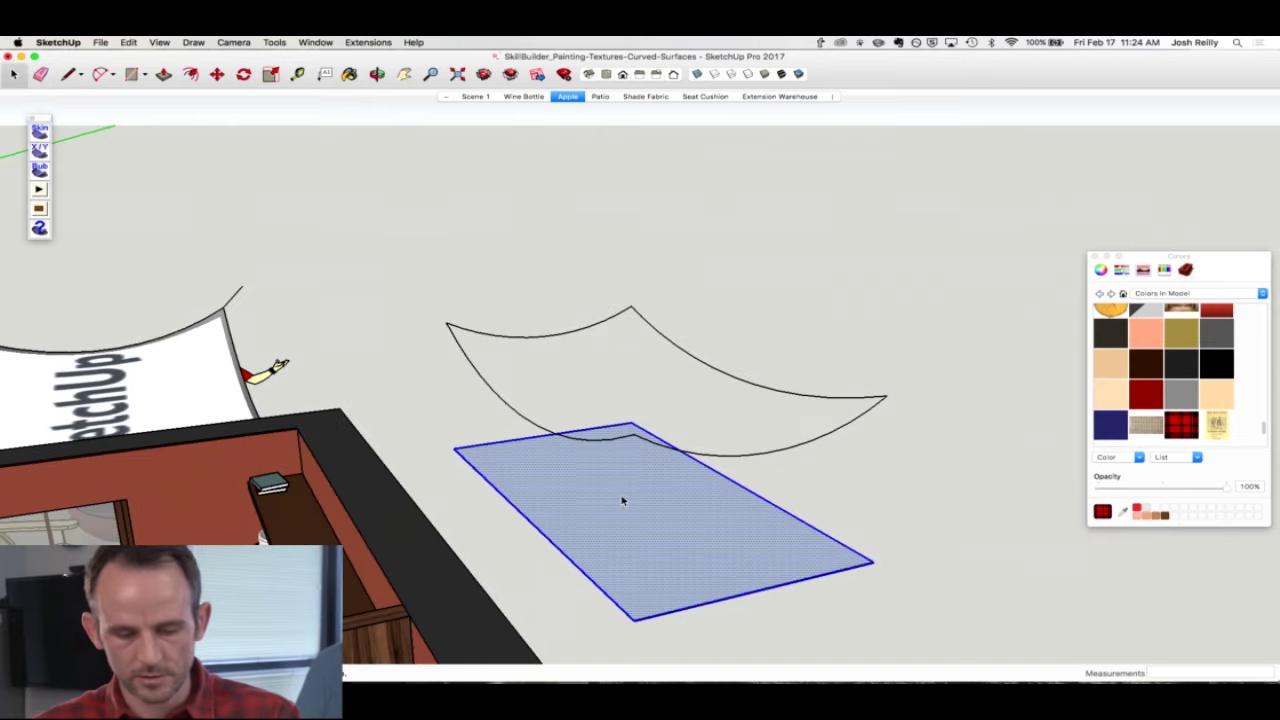
pyautogui.press('Delete')
pyautogui.moveTo(646, 443); pyautogui.dragTo(765, 374, button='middle')
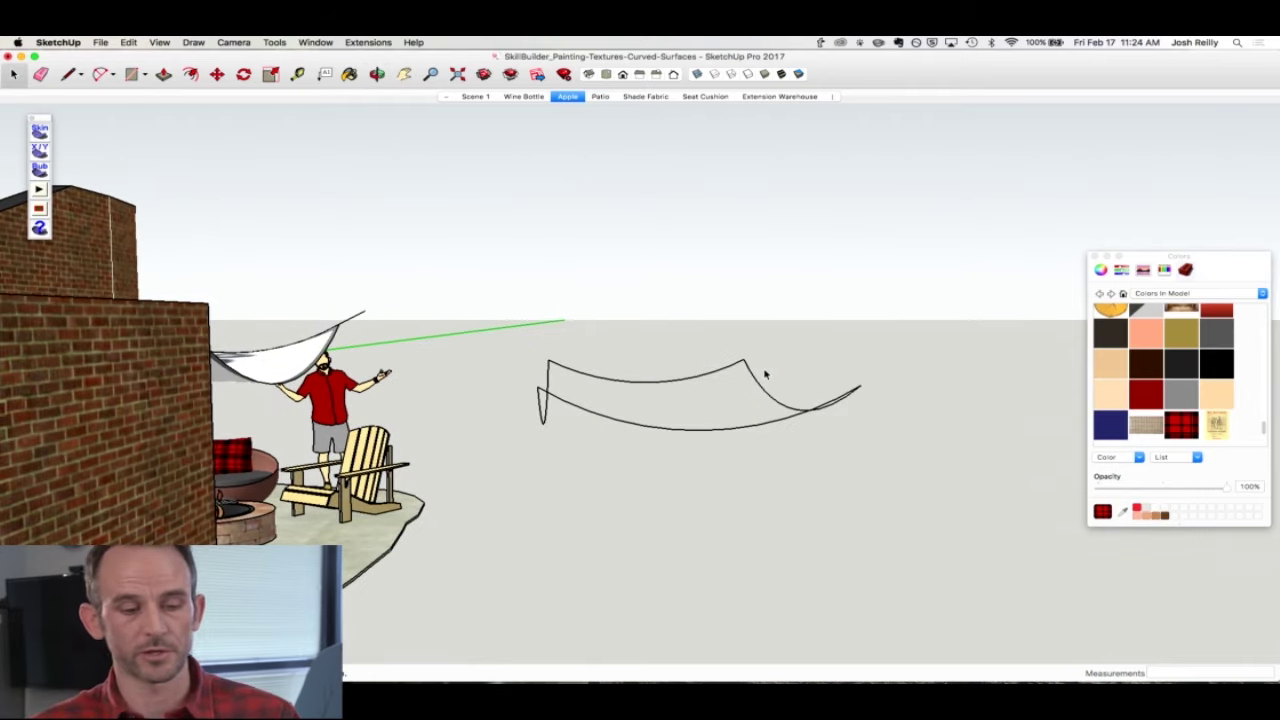
# Step: Window-select the four arcs and generate a Soap Bubble skin with 20 divisions
pyautogui.moveTo(765, 374); pyautogui.dragTo(517, 317, button='middle')
pyautogui.moveTo(518, 312); pyautogui.dragTo(929, 494)
pyautogui.click(40, 131)
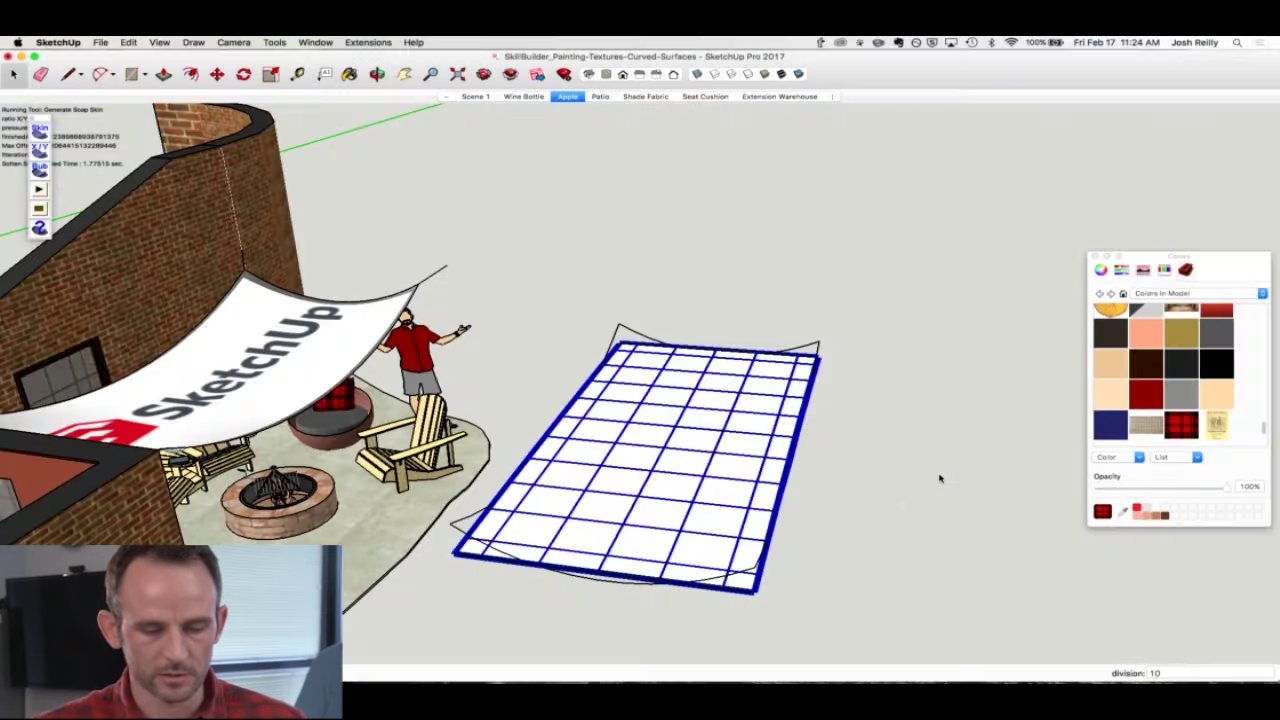
pyautogui.moveTo(940, 478); pyautogui.dragTo(945, 500, button='middle')
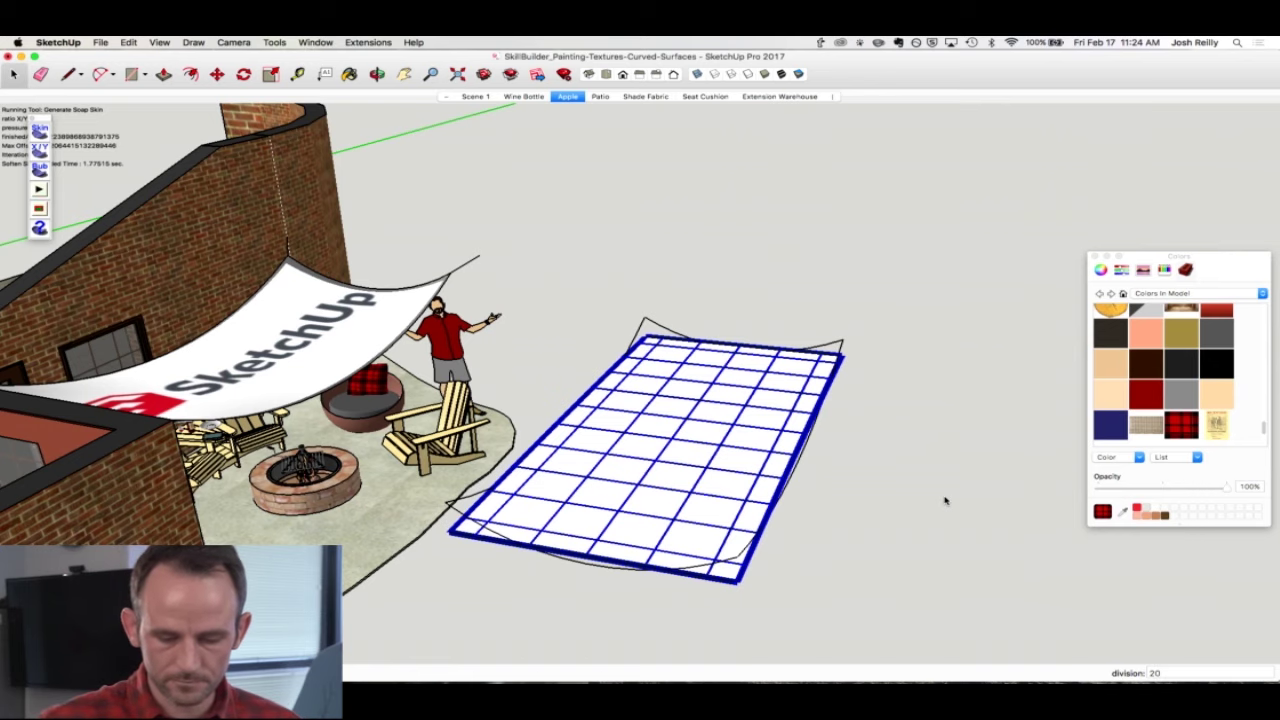
pyautogui.press('Return')
pyautogui.press('Return')
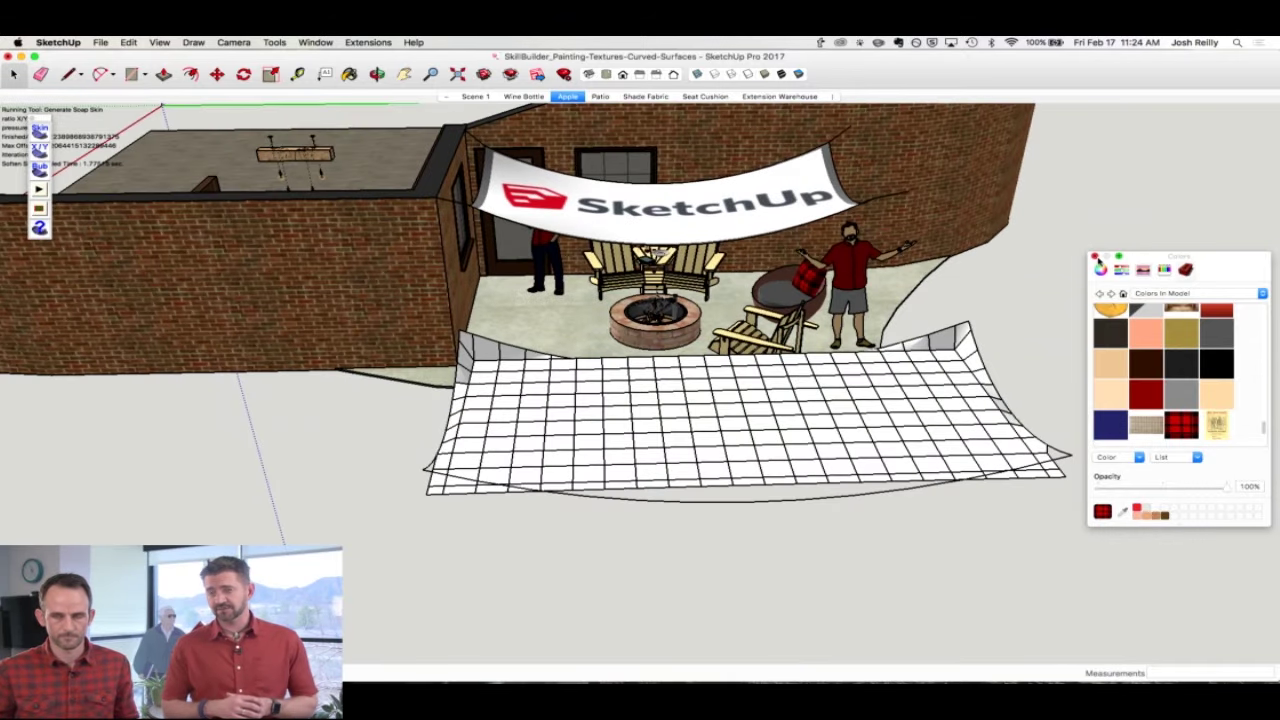
pyautogui.click(1096, 257)
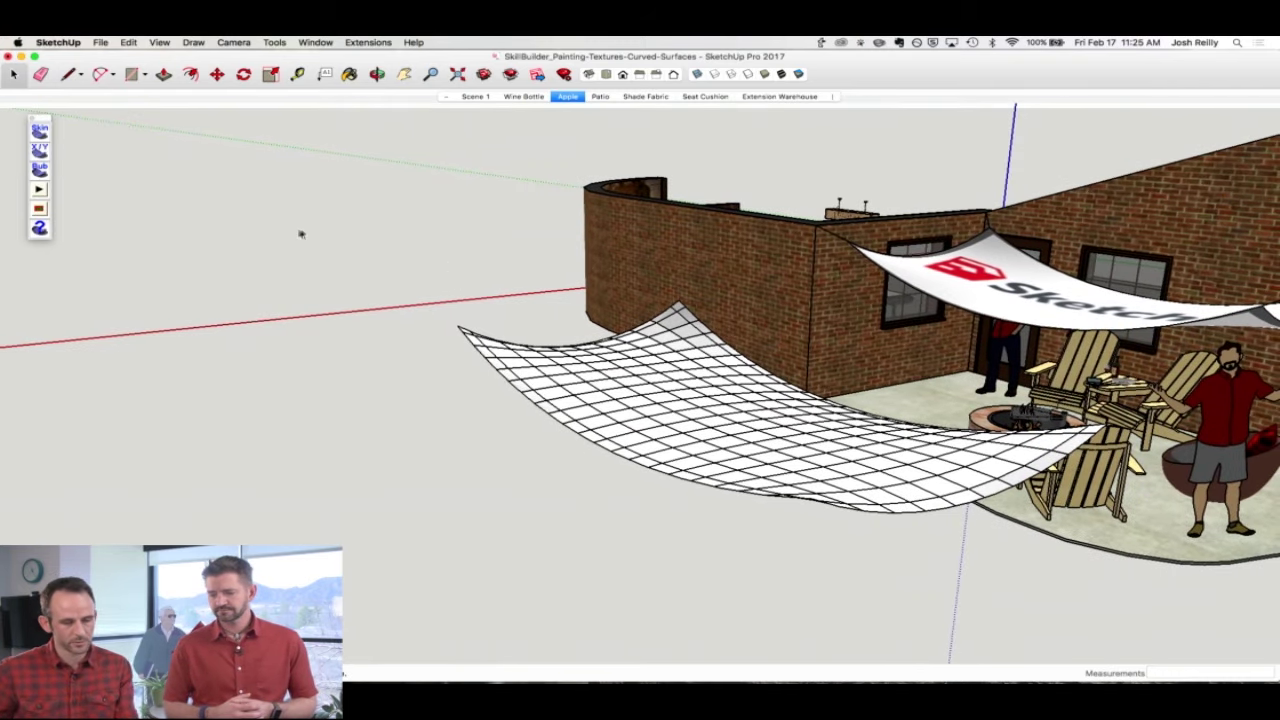
# Step: Run Generate Soap Bubble on the skin, entering pressure 50 then -40
pyautogui.click(643, 395)
pyautogui.click(39, 168)
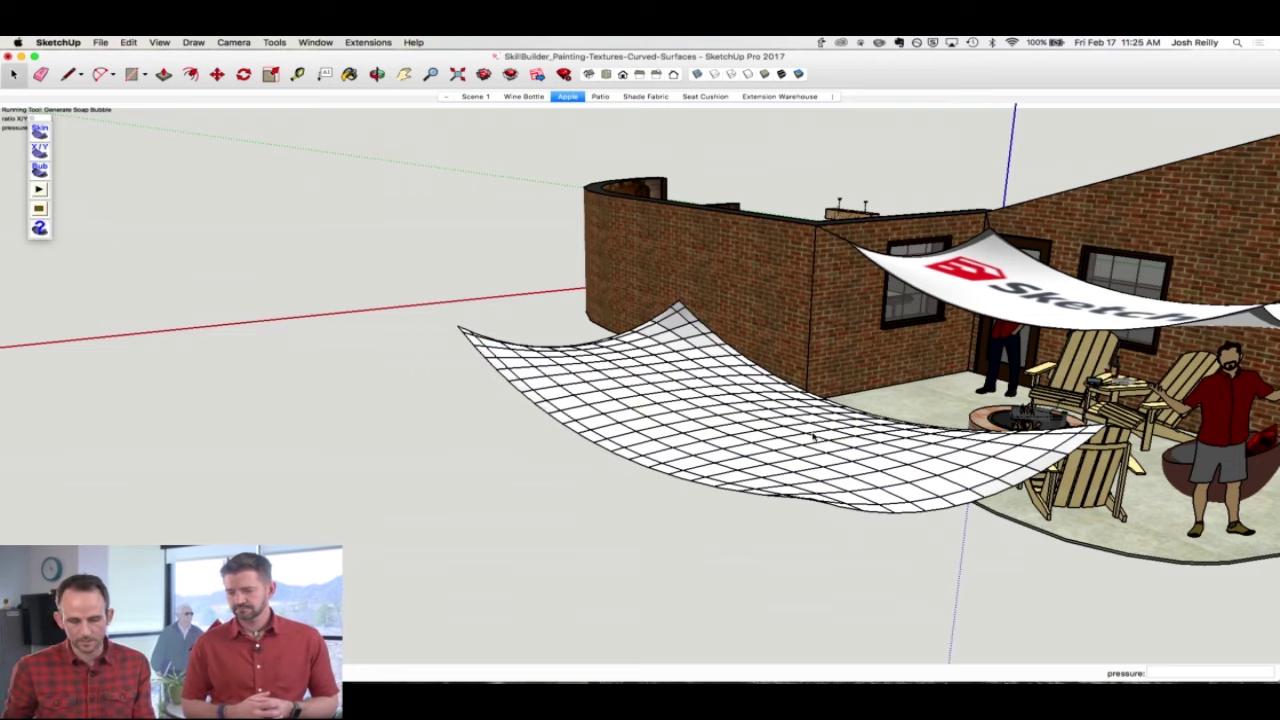
pyautogui.click(1150, 672)
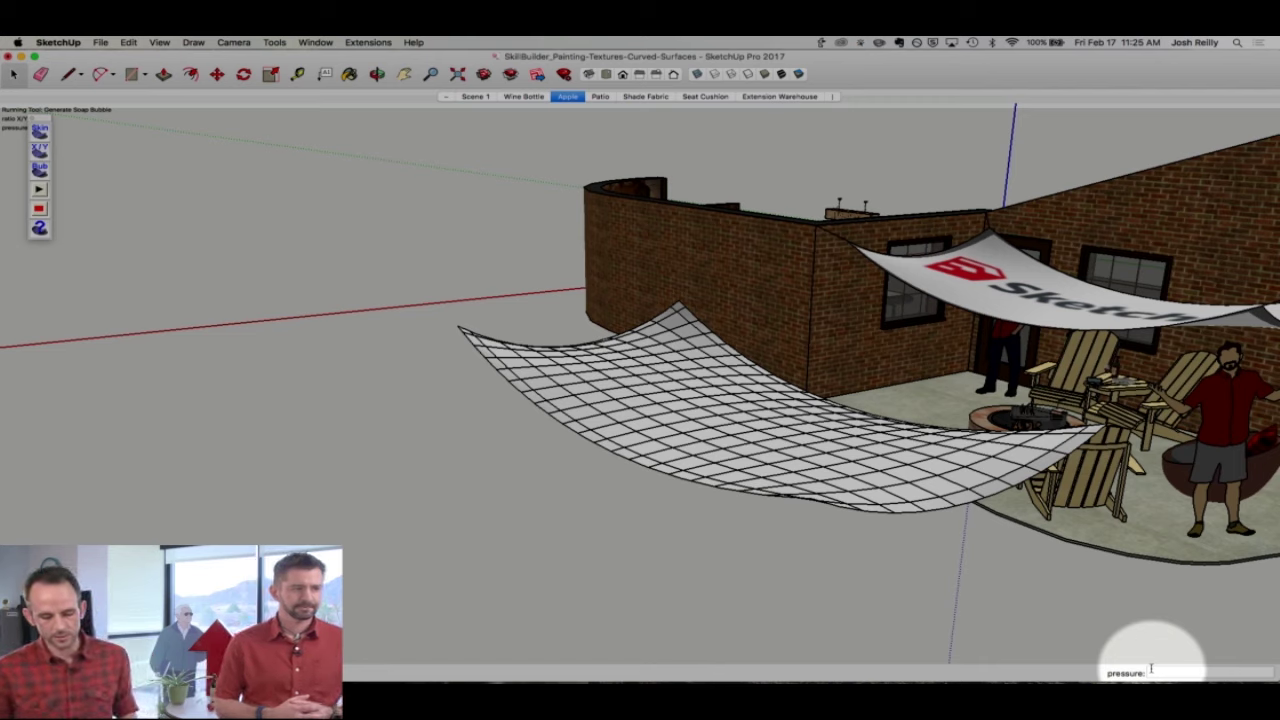
pyautogui.write('50')
pyautogui.press('Return')
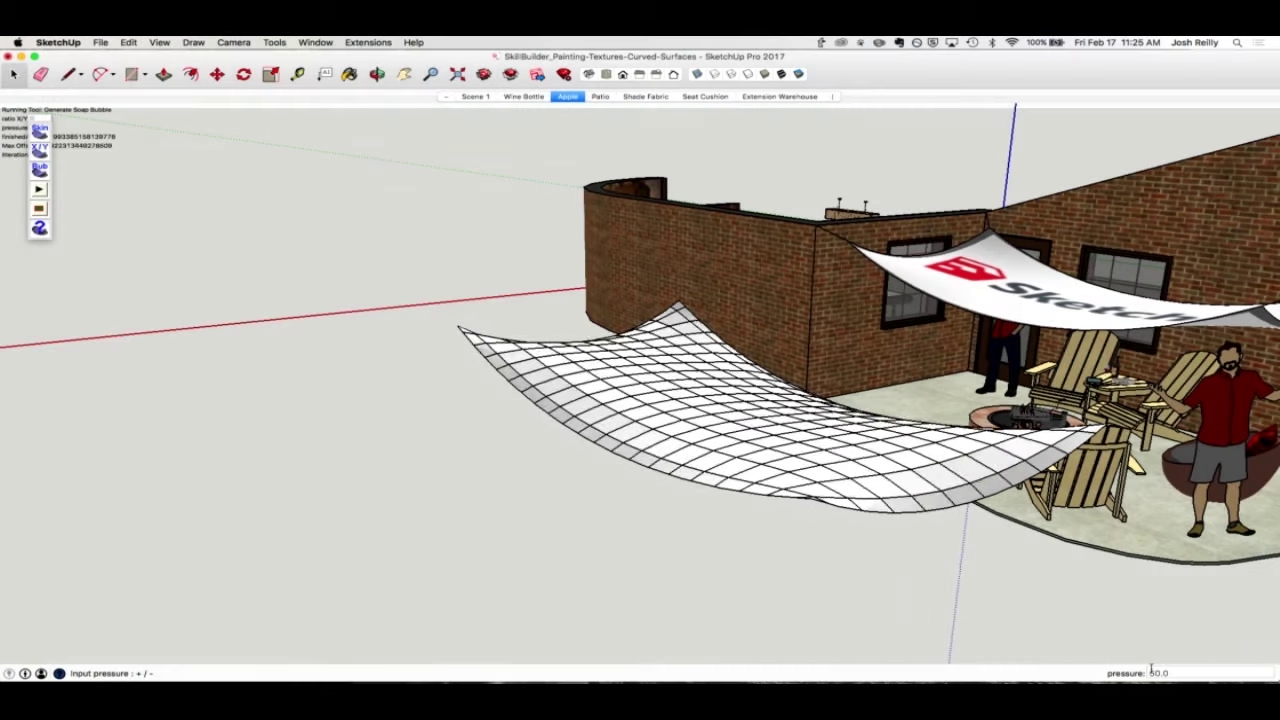
pyautogui.write('-40')
pyautogui.press('Return')
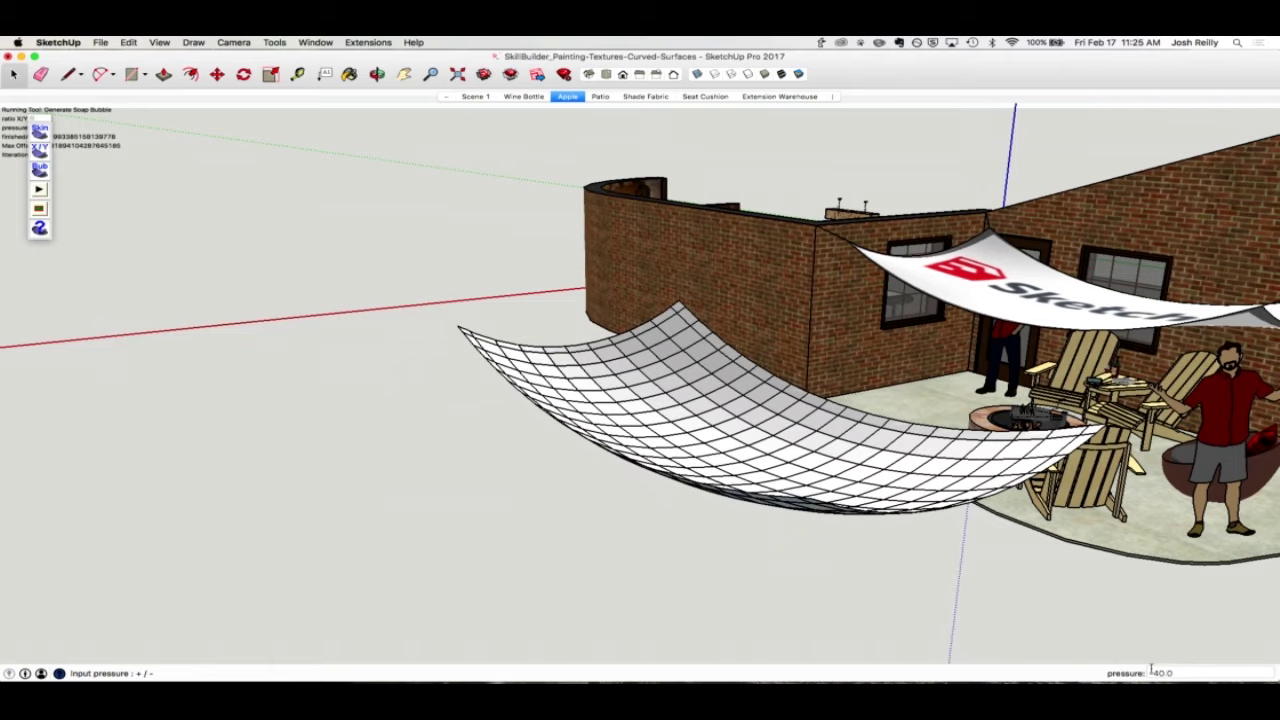
pyautogui.scroll(-3, 945, 569)
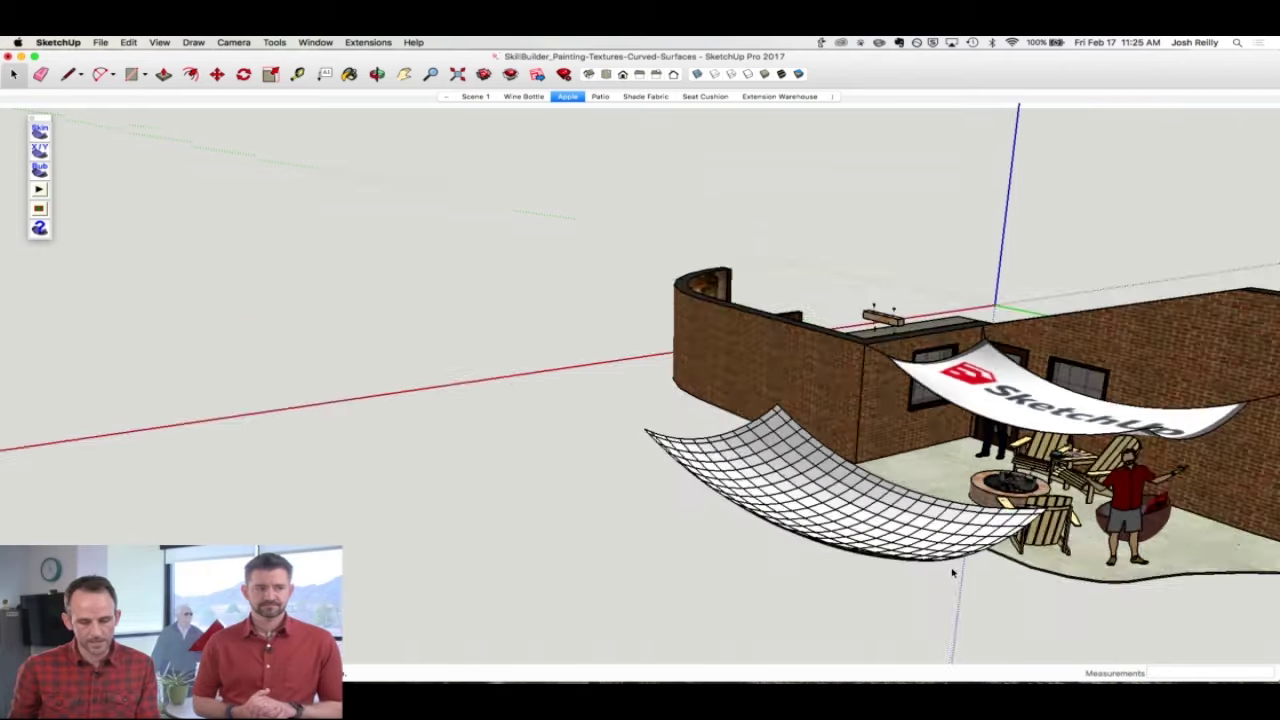
pyautogui.moveTo(945, 569); pyautogui.dragTo(718, 419, button='middle')
pyautogui.doubleClick(814, 443)
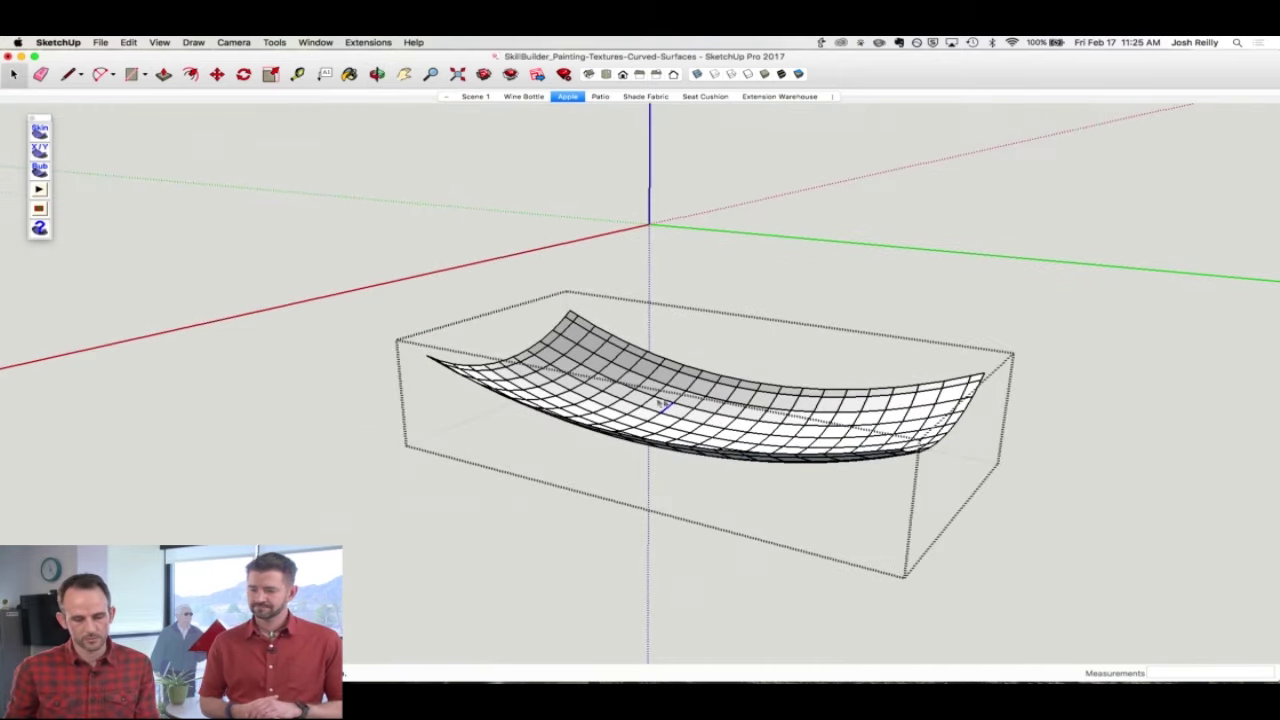
# Step: Soften the whole mesh's edges at 360 degrees with Soften coplanar ticked
pyautogui.tripleClick(638, 387)
pyautogui.rightClick(638, 385)
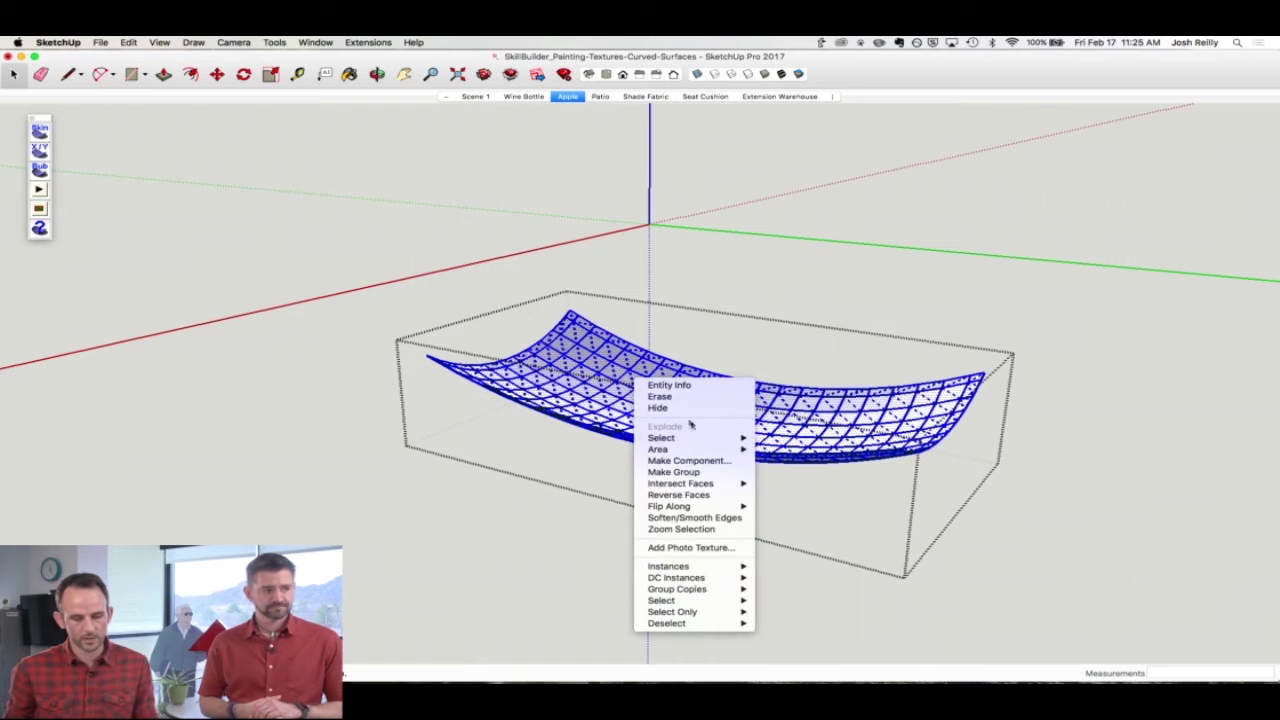
pyautogui.click(694, 518)
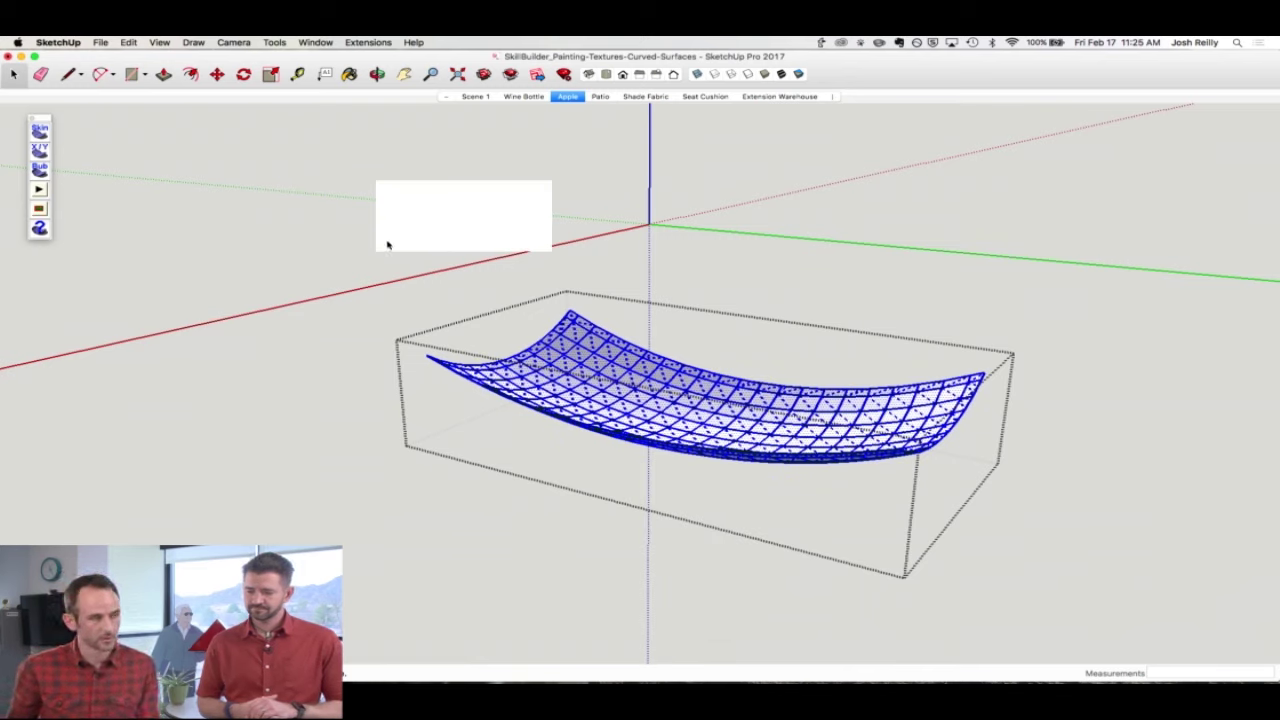
pyautogui.moveTo(415, 186); pyautogui.dragTo(282, 151)
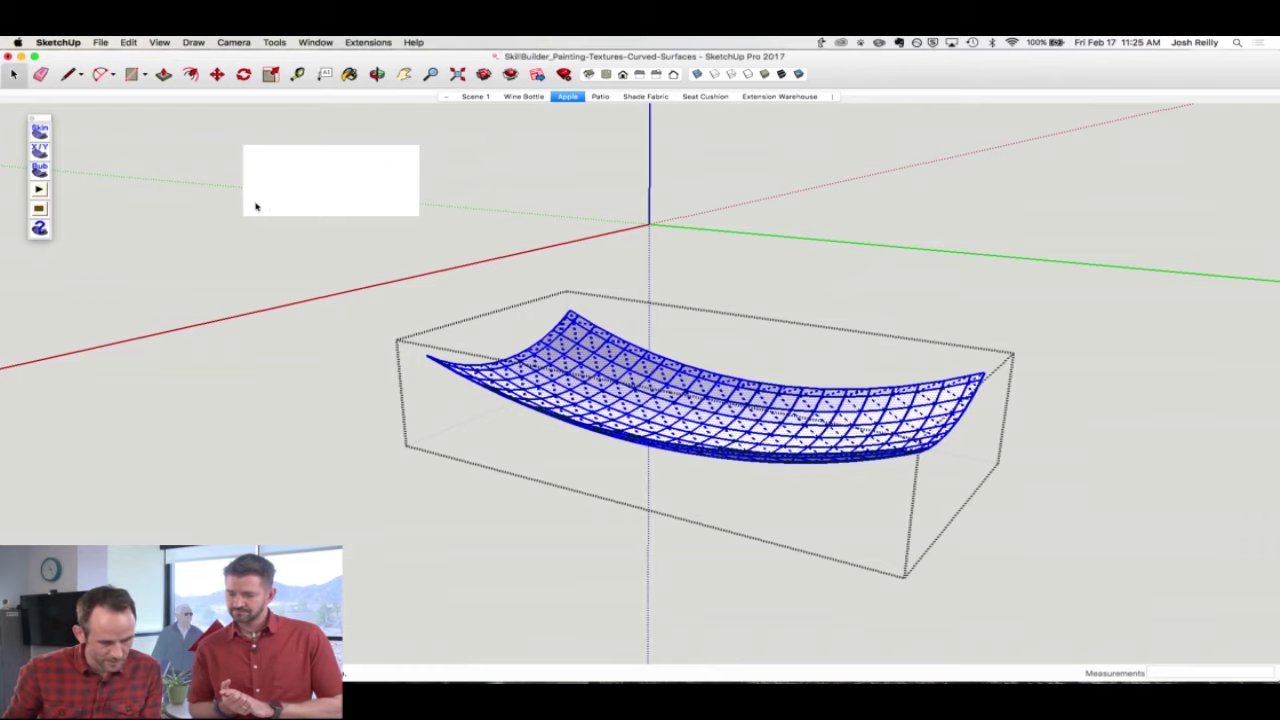
pyautogui.click(258, 207)
pyautogui.click(259, 207)
pyautogui.moveTo(590, 371); pyautogui.dragTo(678, 447, button='middle')
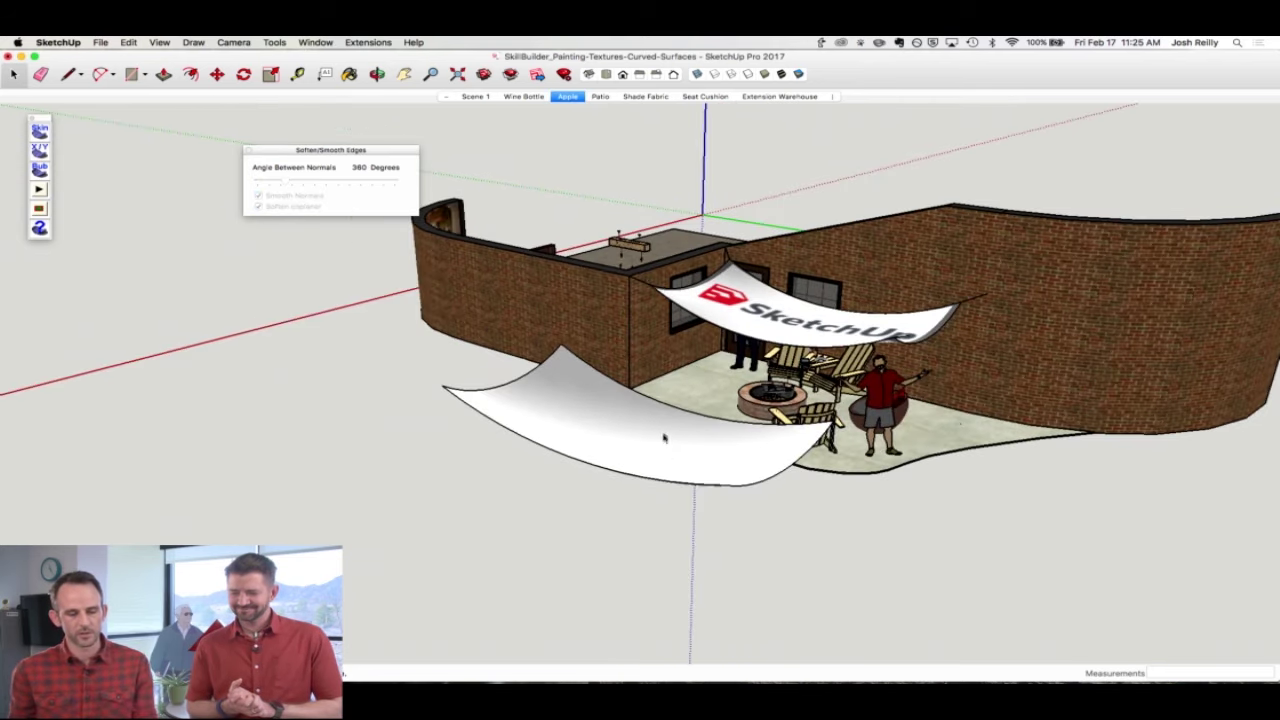
# Step: Orbit out to see the sagging surface beside the patio
pyautogui.moveTo(663, 440); pyautogui.dragTo(611, 374, button='middle')
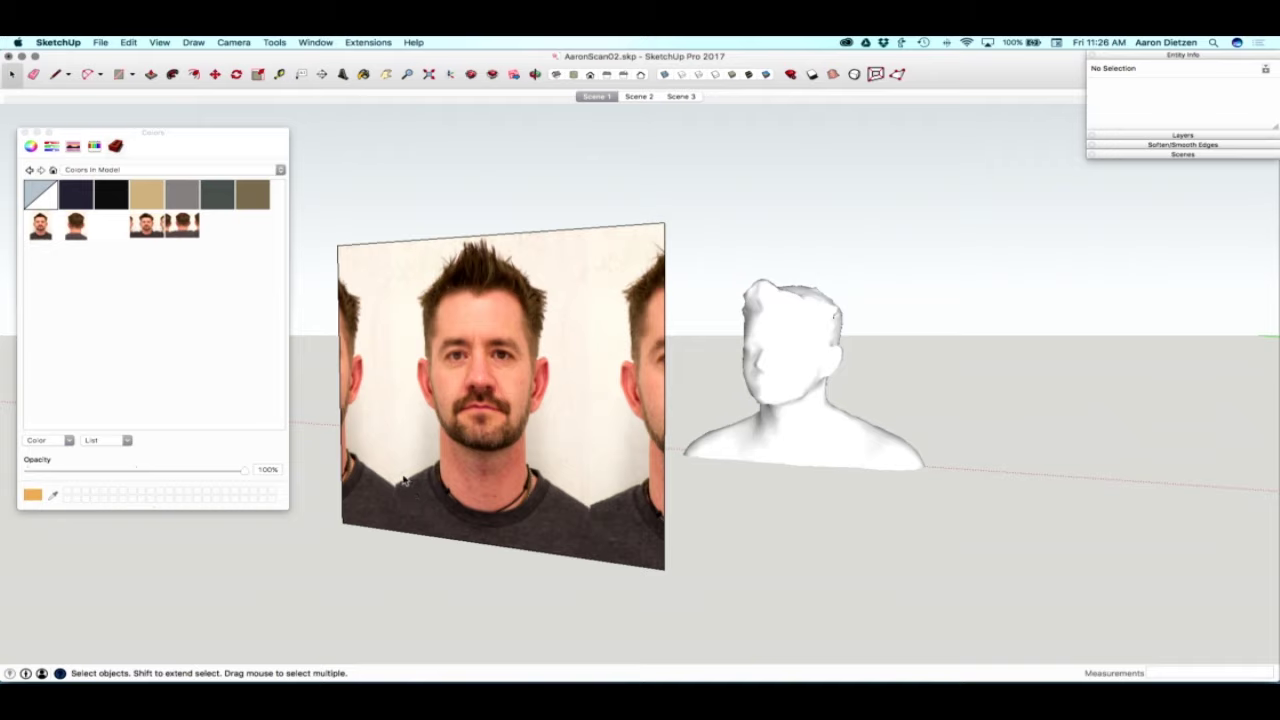
# Step: Switch to Chrome and scroll through the 'Human head and photo texture' forum thread
pyautogui.press('super+Tab')
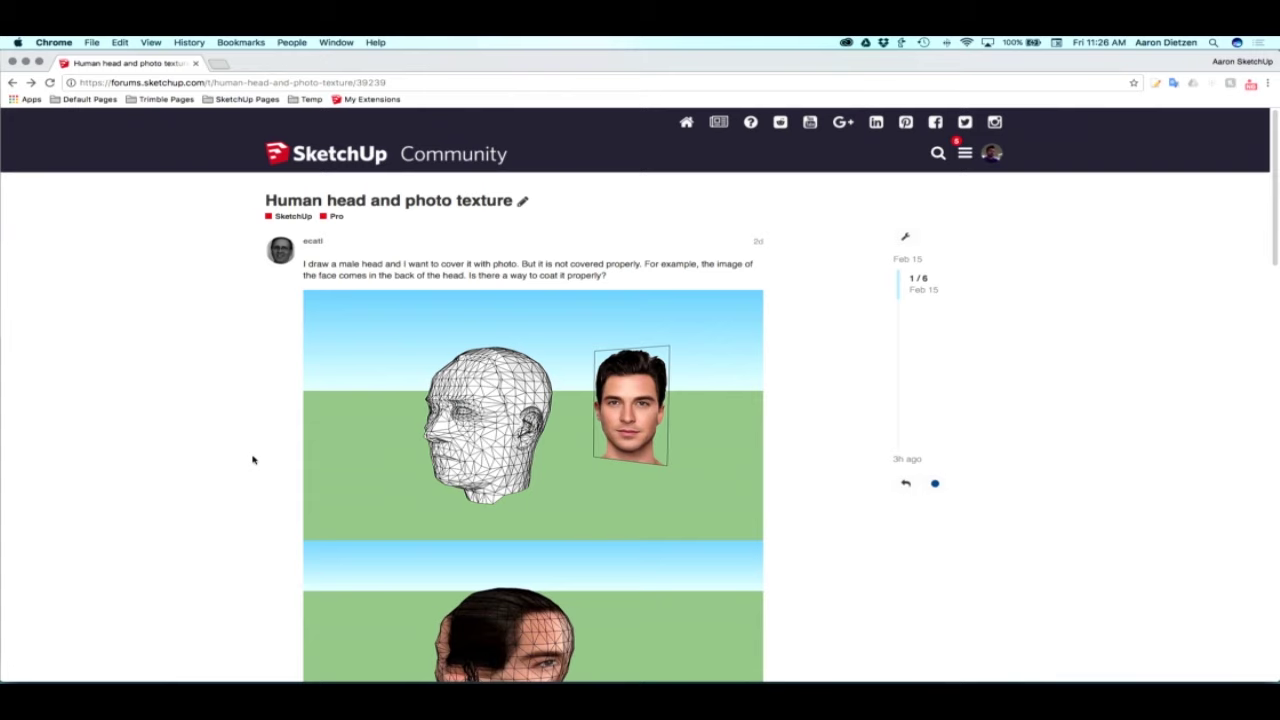
pyautogui.scroll(-1, 253, 460)
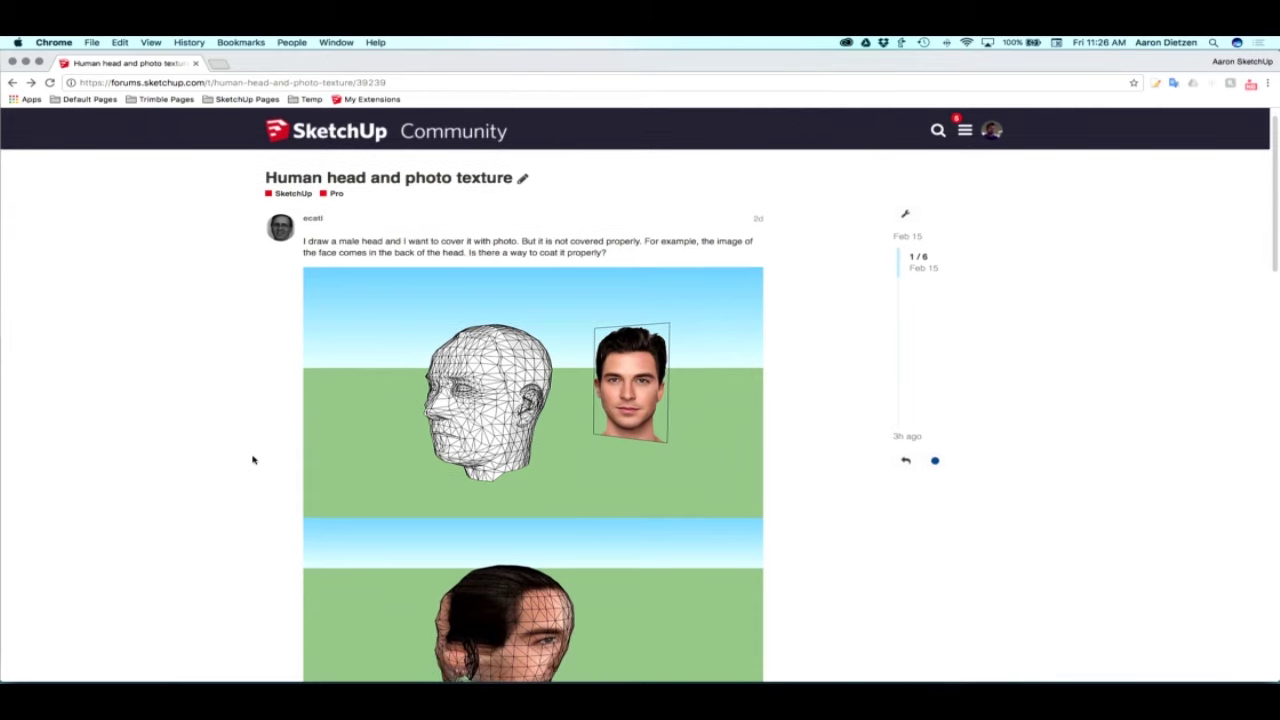
pyautogui.scroll(-1, 253, 460)
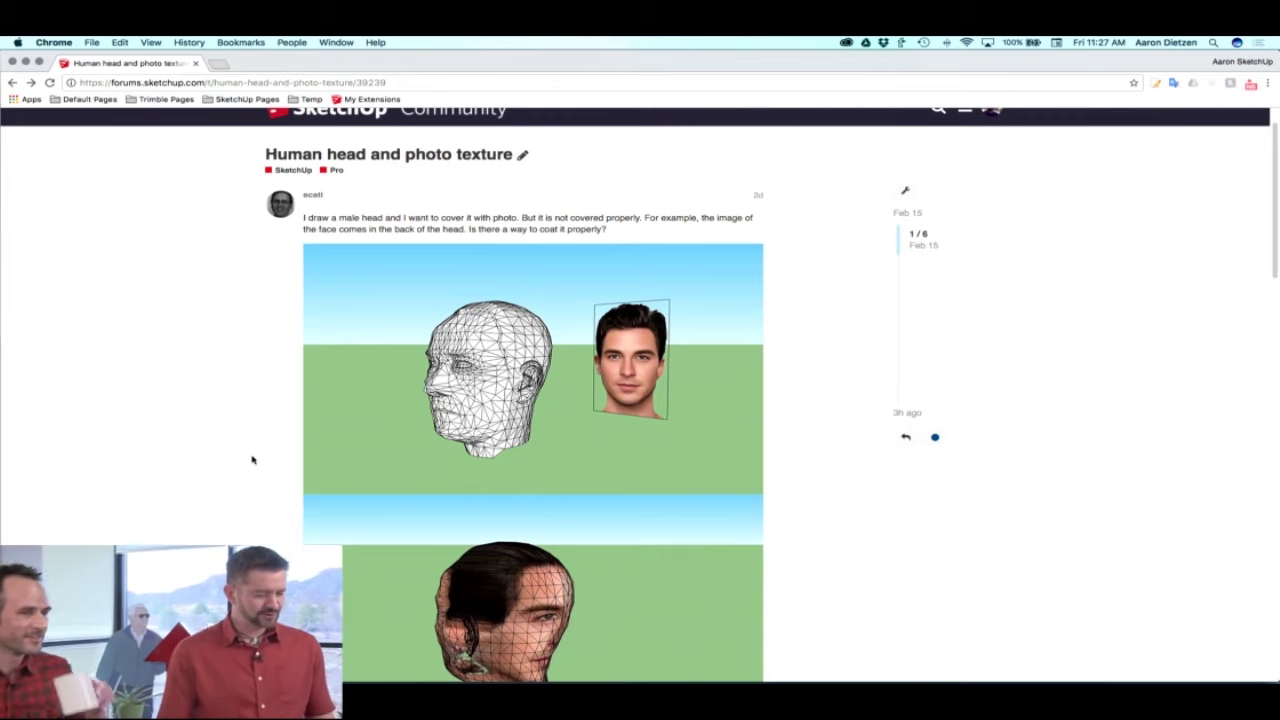
pyautogui.scroll(-1, 253, 460)
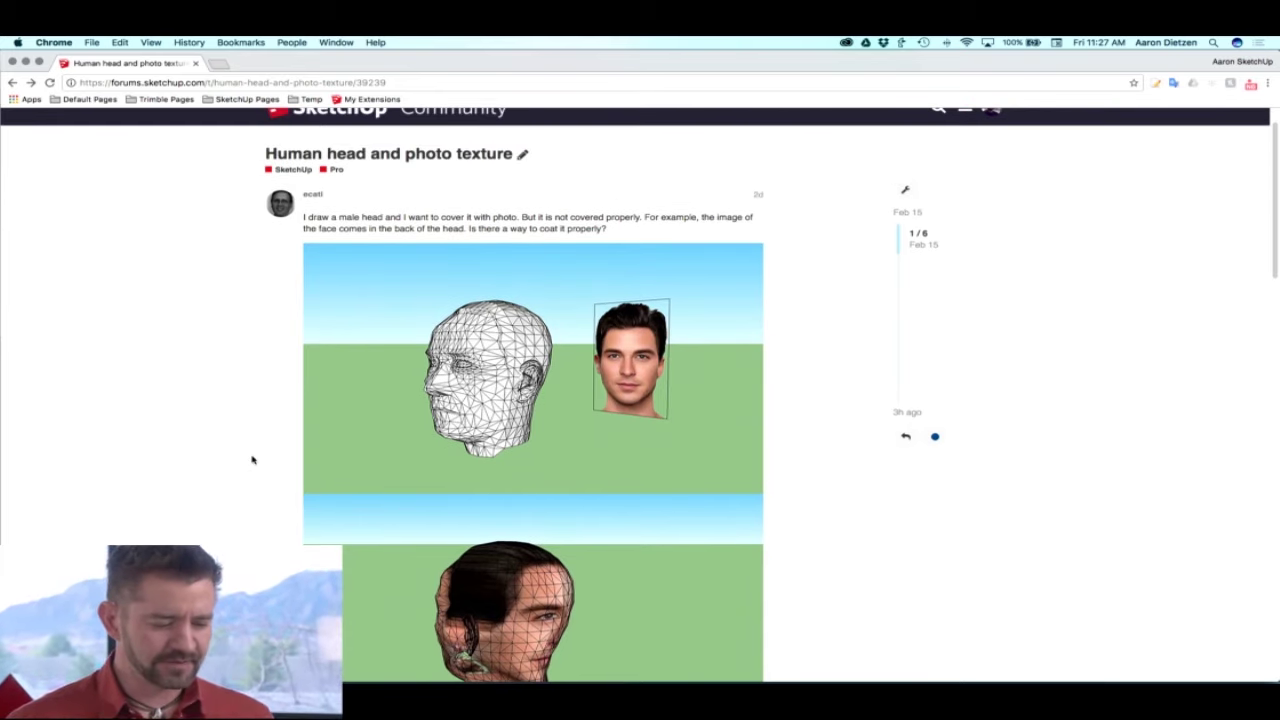
pyautogui.scroll(1, 253, 460)
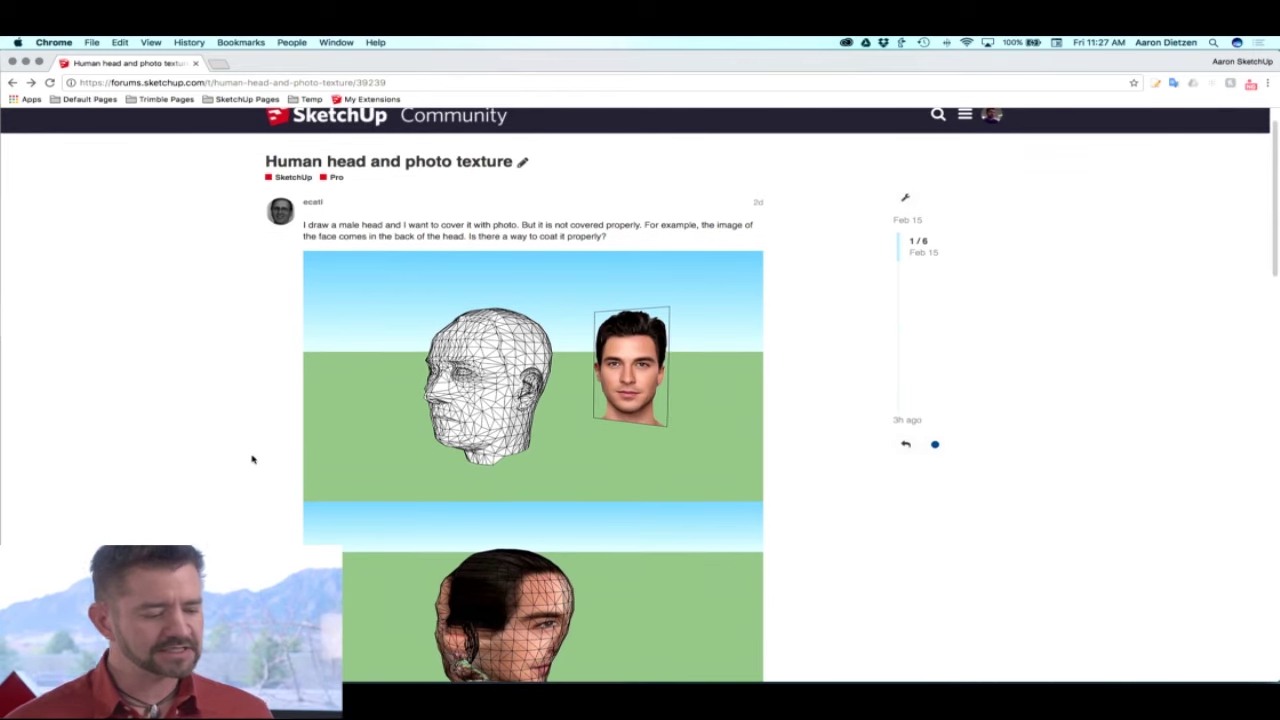
pyautogui.scroll(-1, 253, 460)
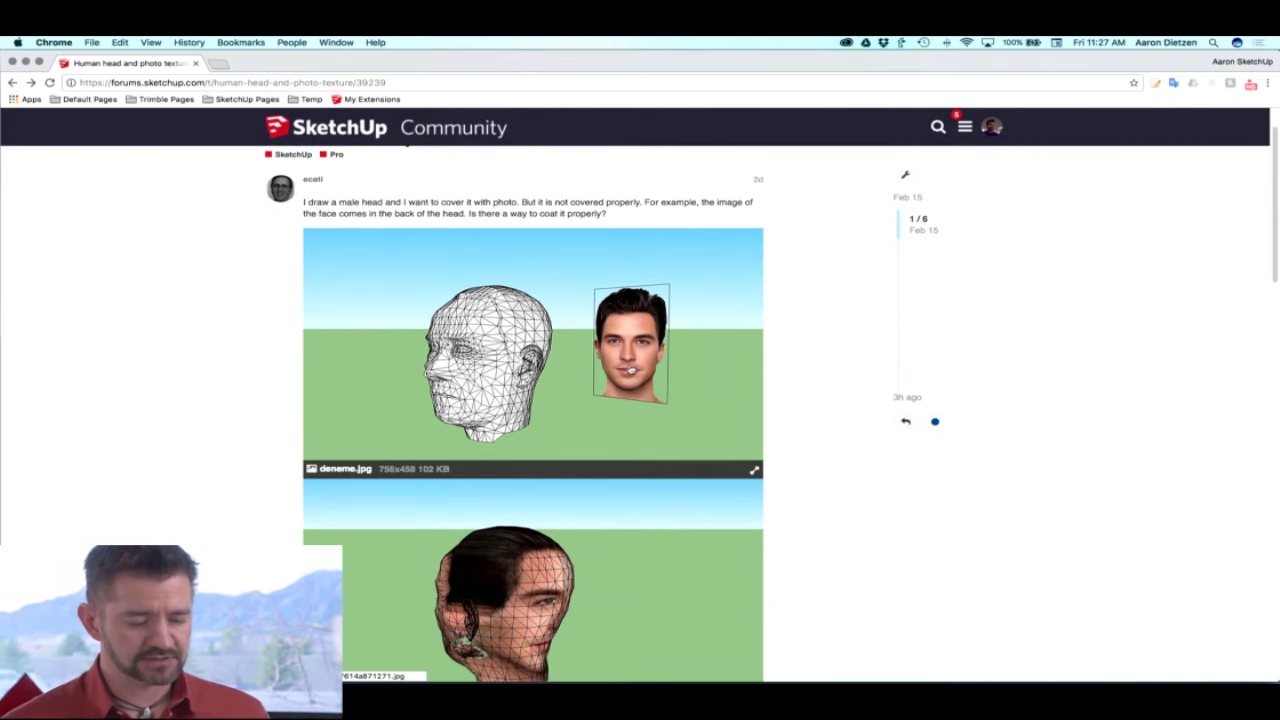
pyautogui.scroll(-3, 632, 365)
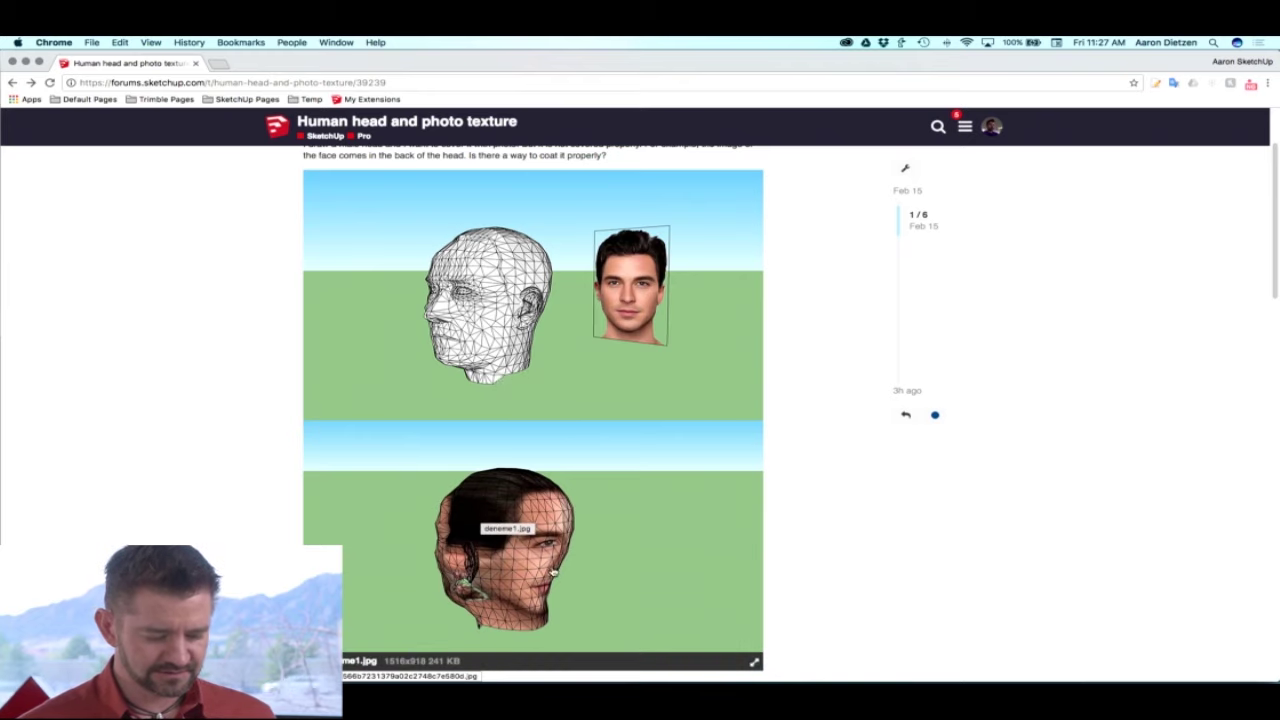
pyautogui.scroll(1, 585, 580)
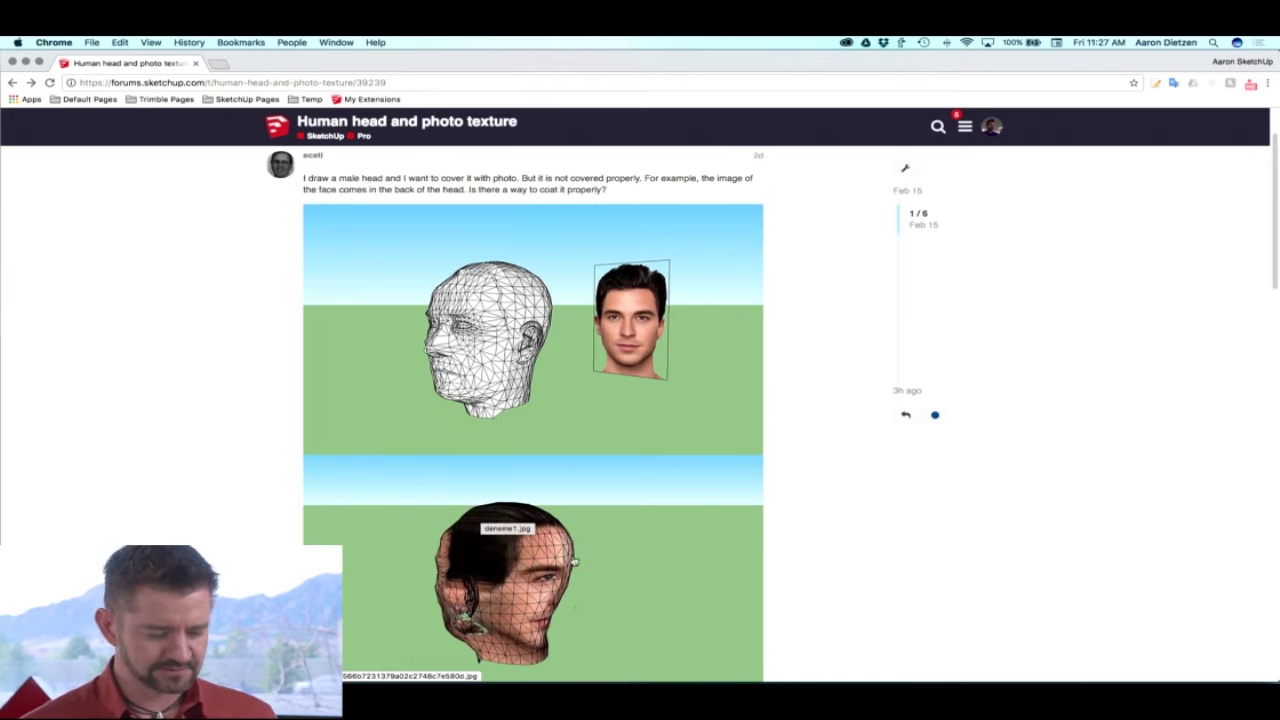
pyautogui.scroll(-2, 578, 568)
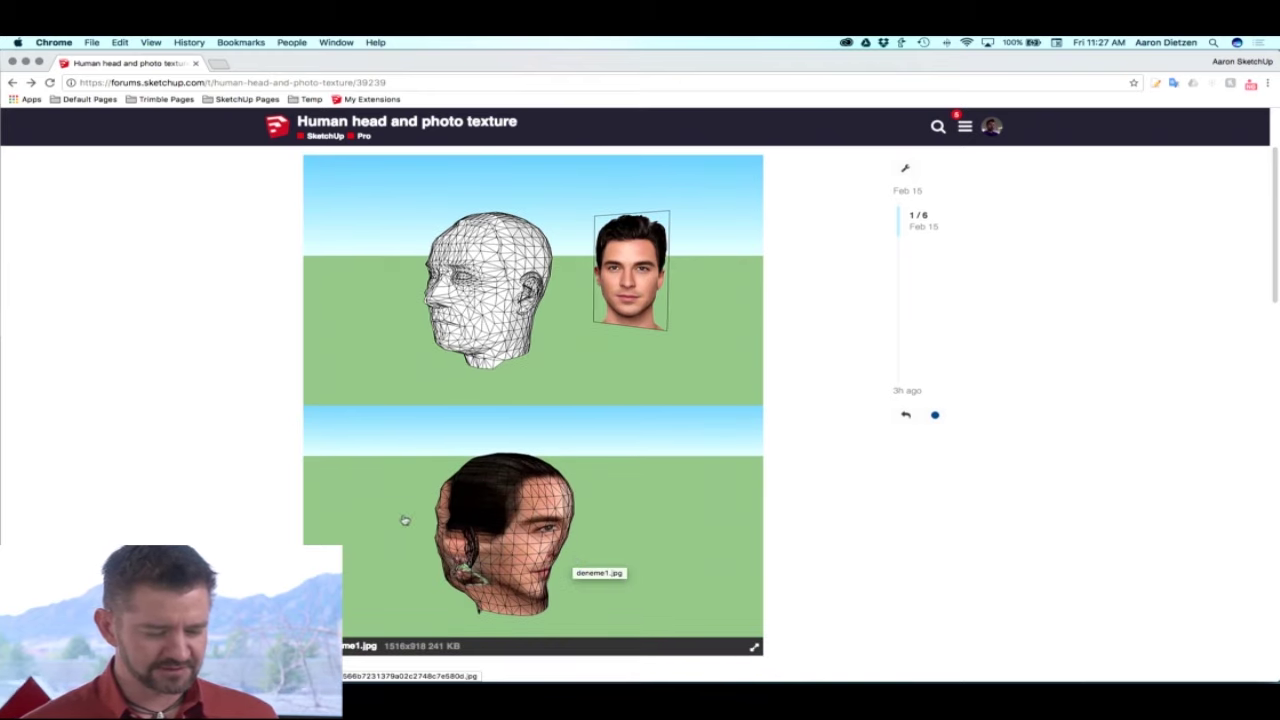
pyautogui.scroll(3, 350, 454)
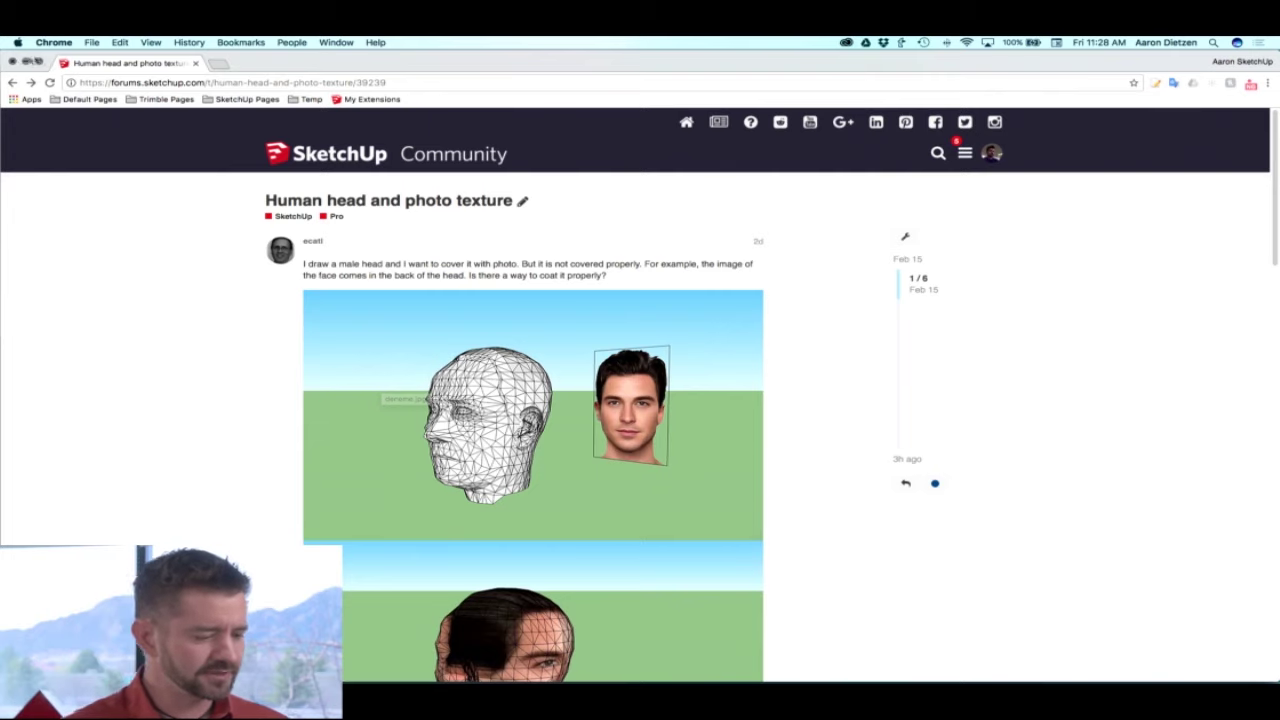
# Step: Minimize Chrome, return to SketchUp, and select a face of the head scan
pyautogui.click(25, 62)
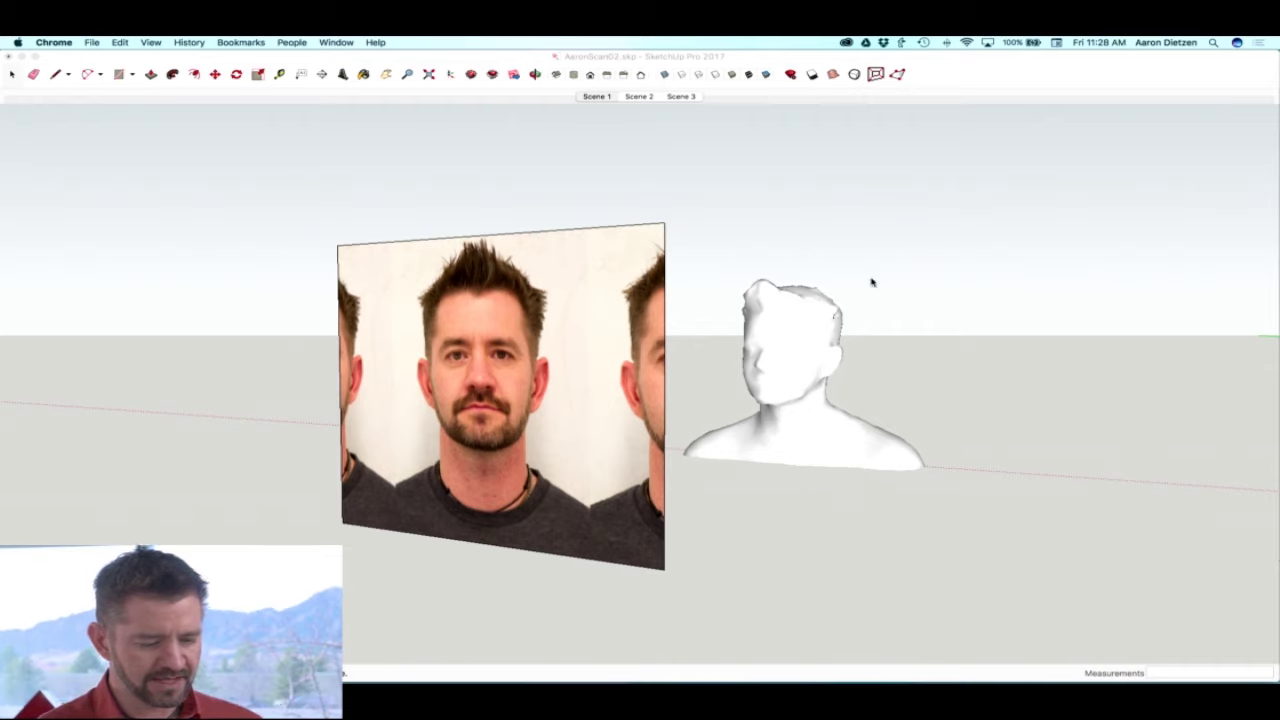
pyautogui.click(785, 93)
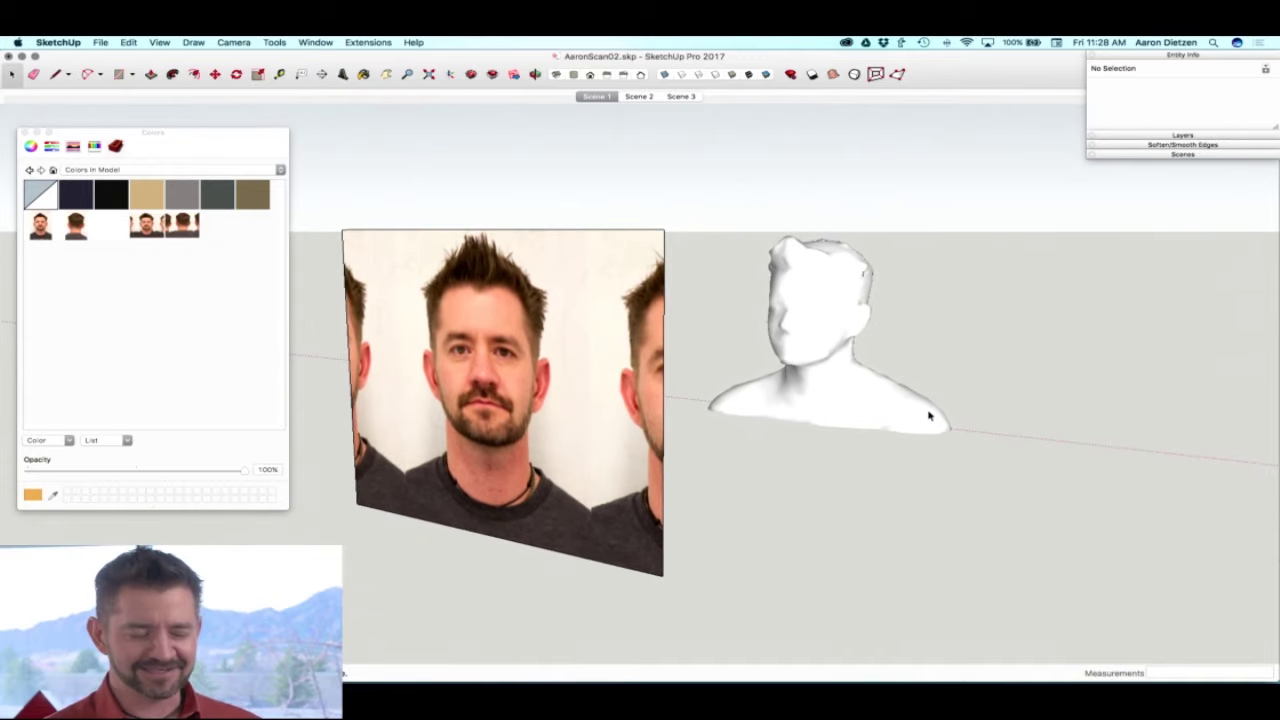
pyautogui.moveTo(916, 397)
pyautogui.mouseDown(button='middle')
pyautogui.moveTo(838, 375)
pyautogui.moveTo(862, 350)
pyautogui.moveTo(863, 363)
pyautogui.moveTo(830, 372)
pyautogui.mouseUp(button='middle')
pyautogui.click(854, 372)
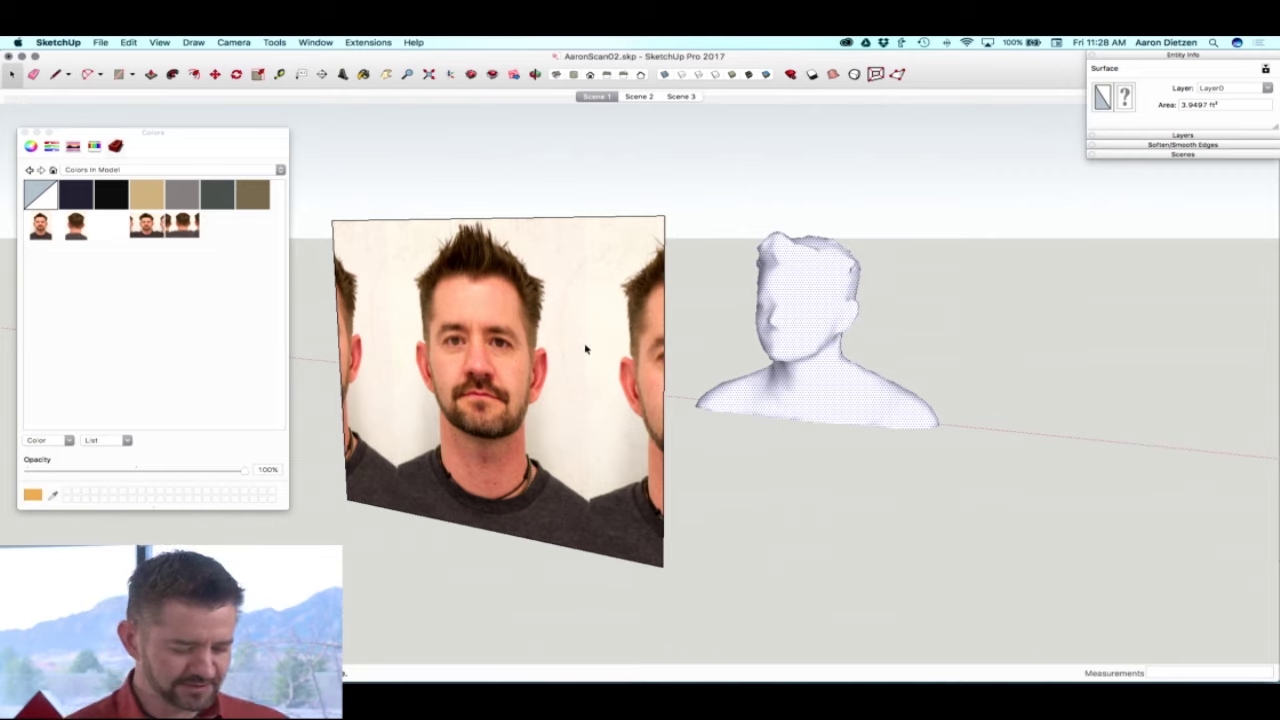
# Step: Set the face photo's texture to Projected, sample it, and paint the white head scan with it
pyautogui.rightClick(484, 372)
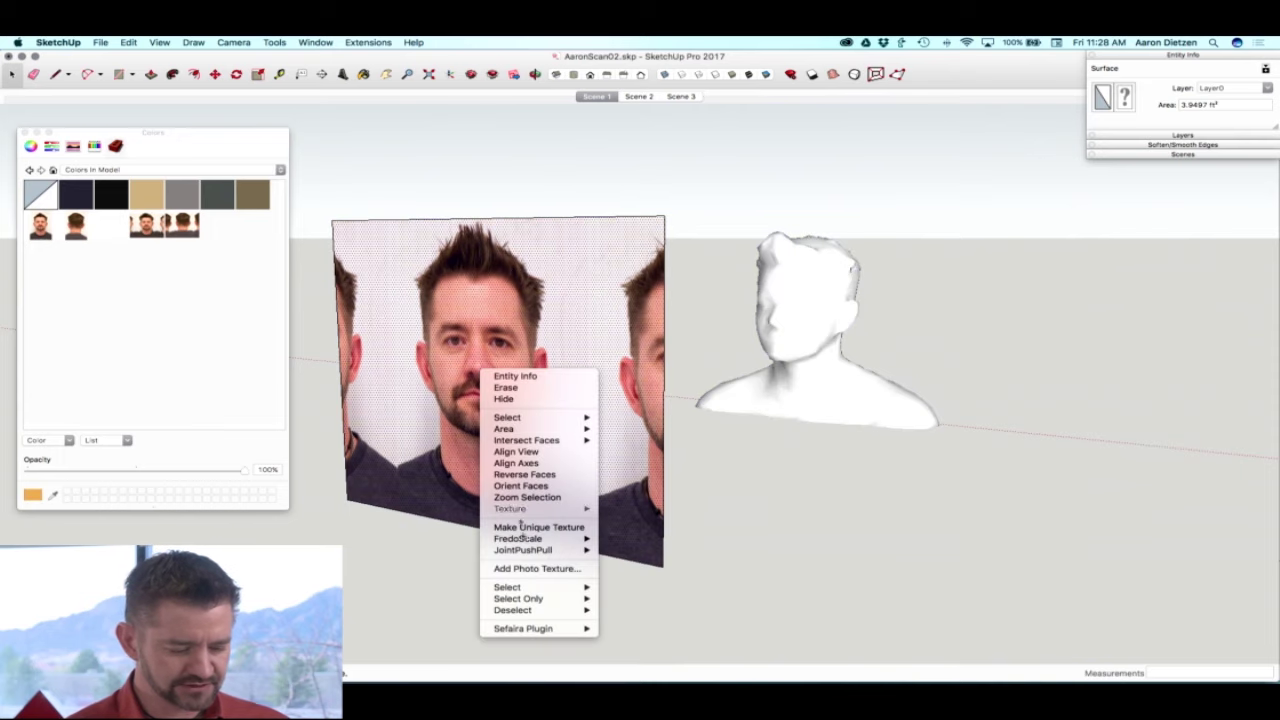
pyautogui.moveTo(533, 593)
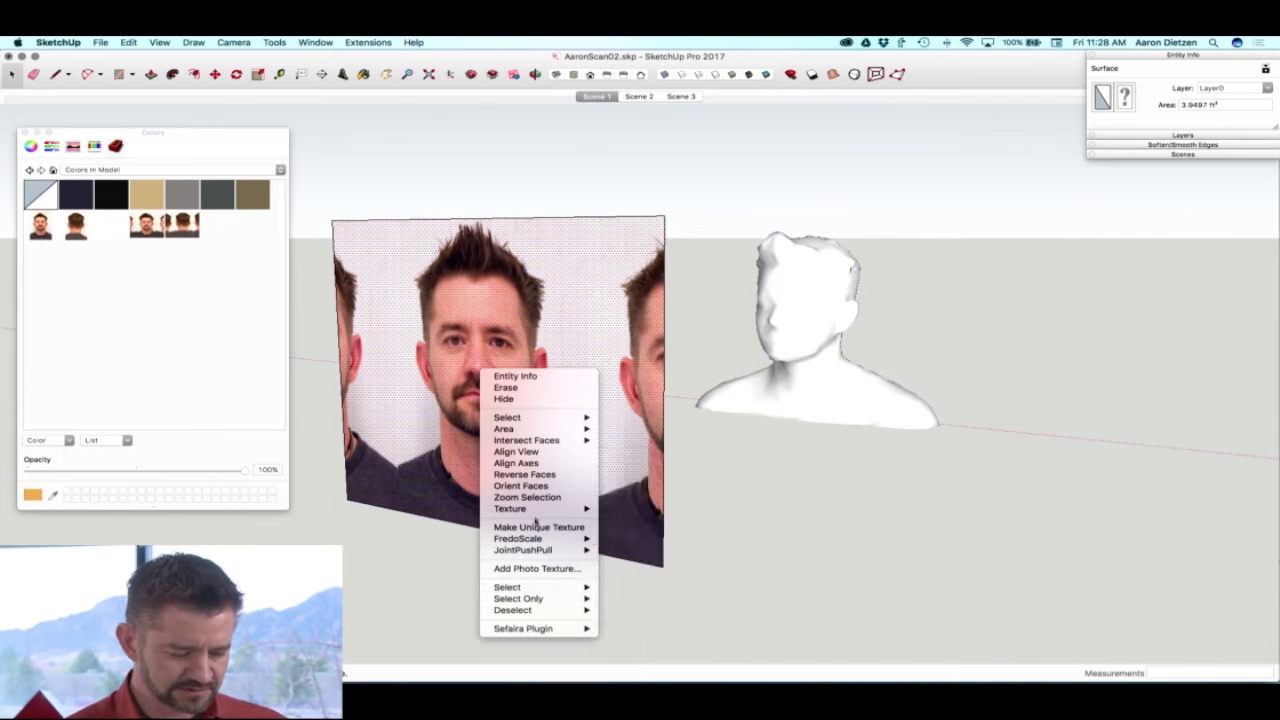
pyautogui.moveTo(538, 508)
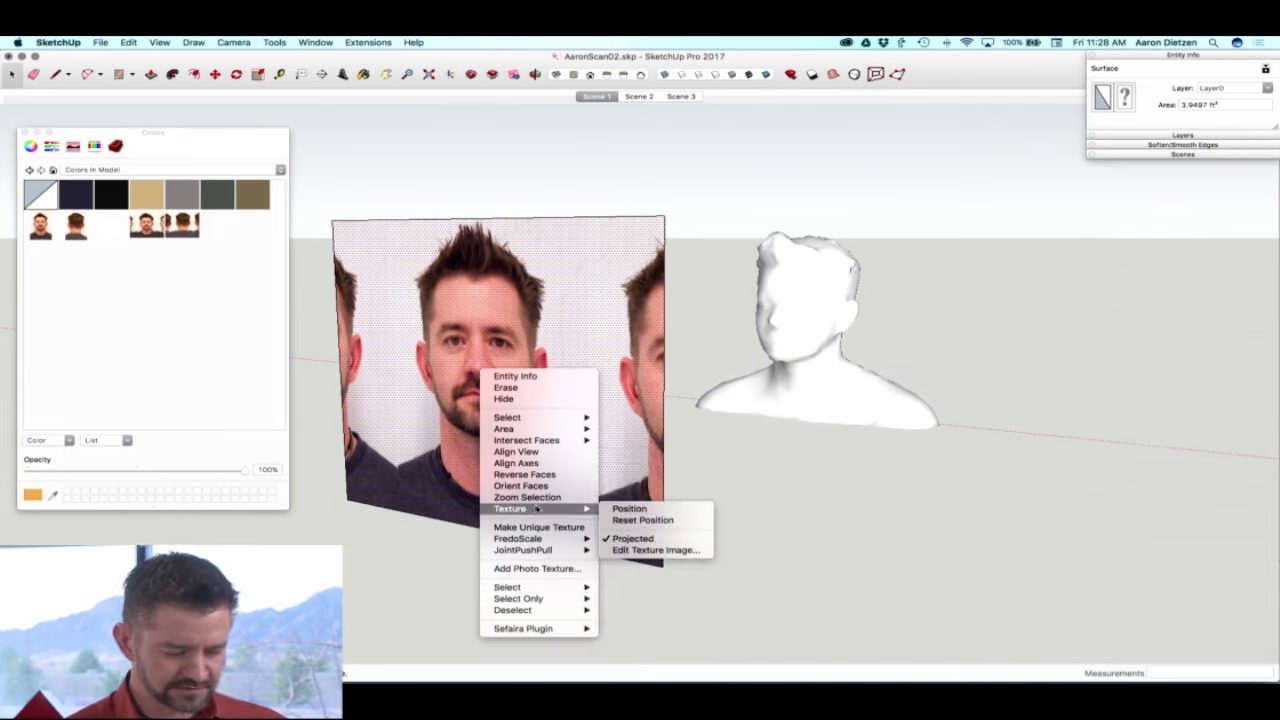
pyautogui.click(792, 496)
pyautogui.press('b')
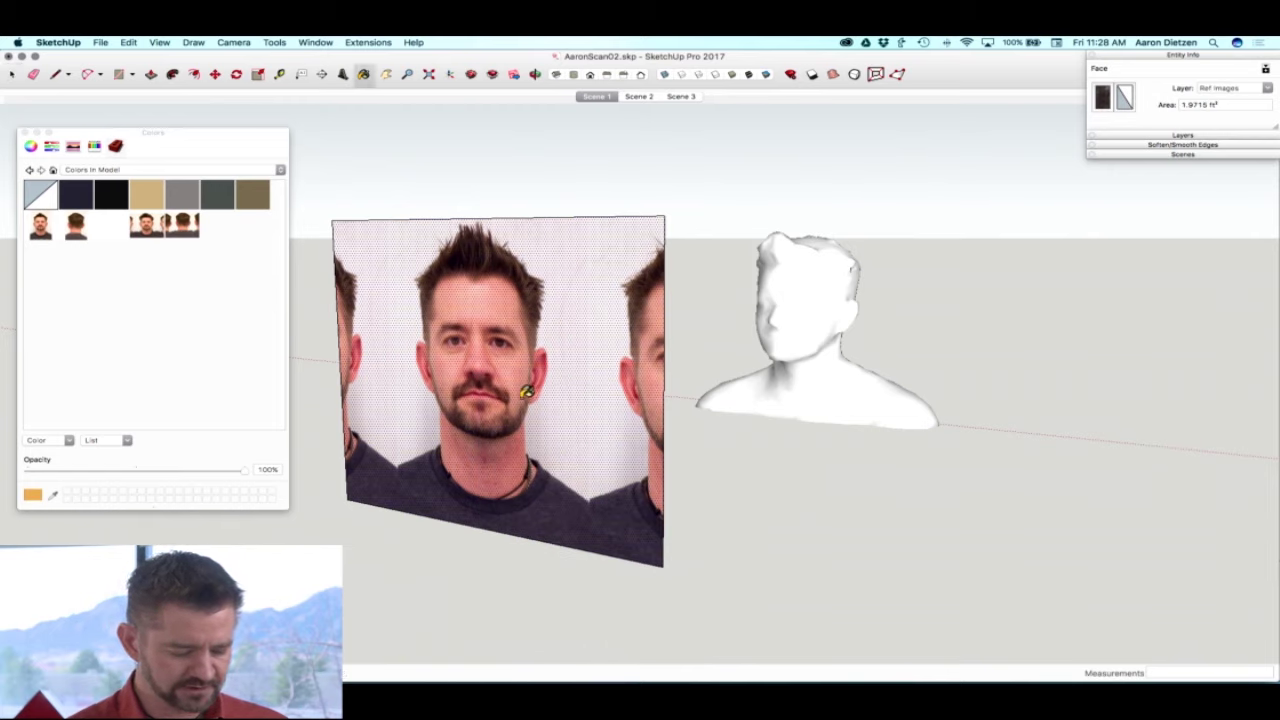
pyautogui.keyDown('super'); pyautogui.click(520, 394); pyautogui.keyUp('super')
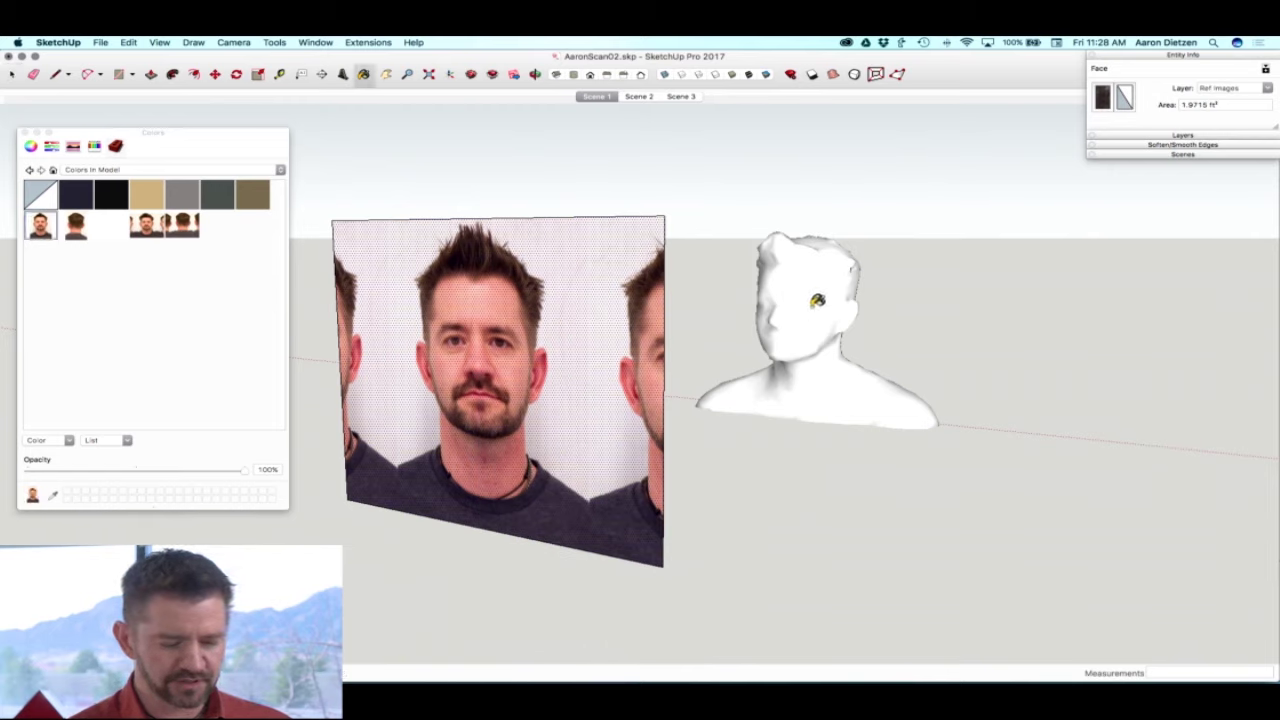
pyautogui.click(817, 301)
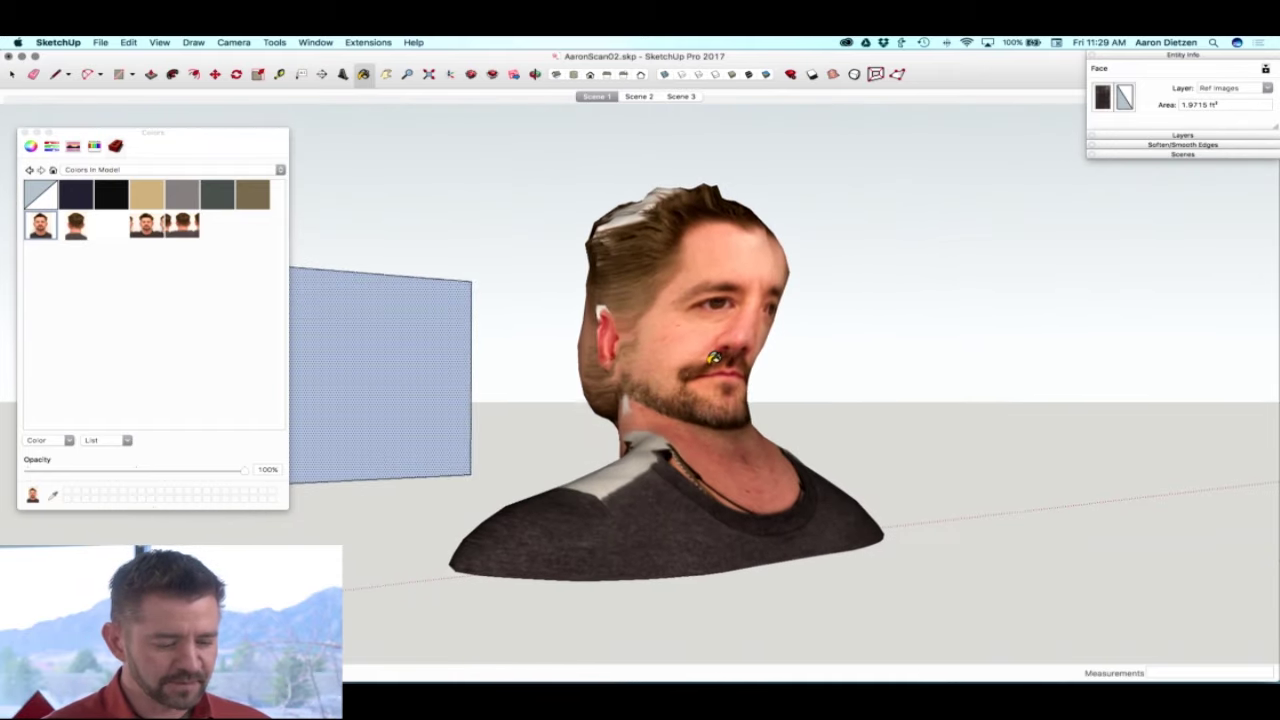
# Step: Orbit around the photo-painted bust to check its face, then switch to Scene 2
pyautogui.moveTo(714, 358); pyautogui.dragTo(424, 390)
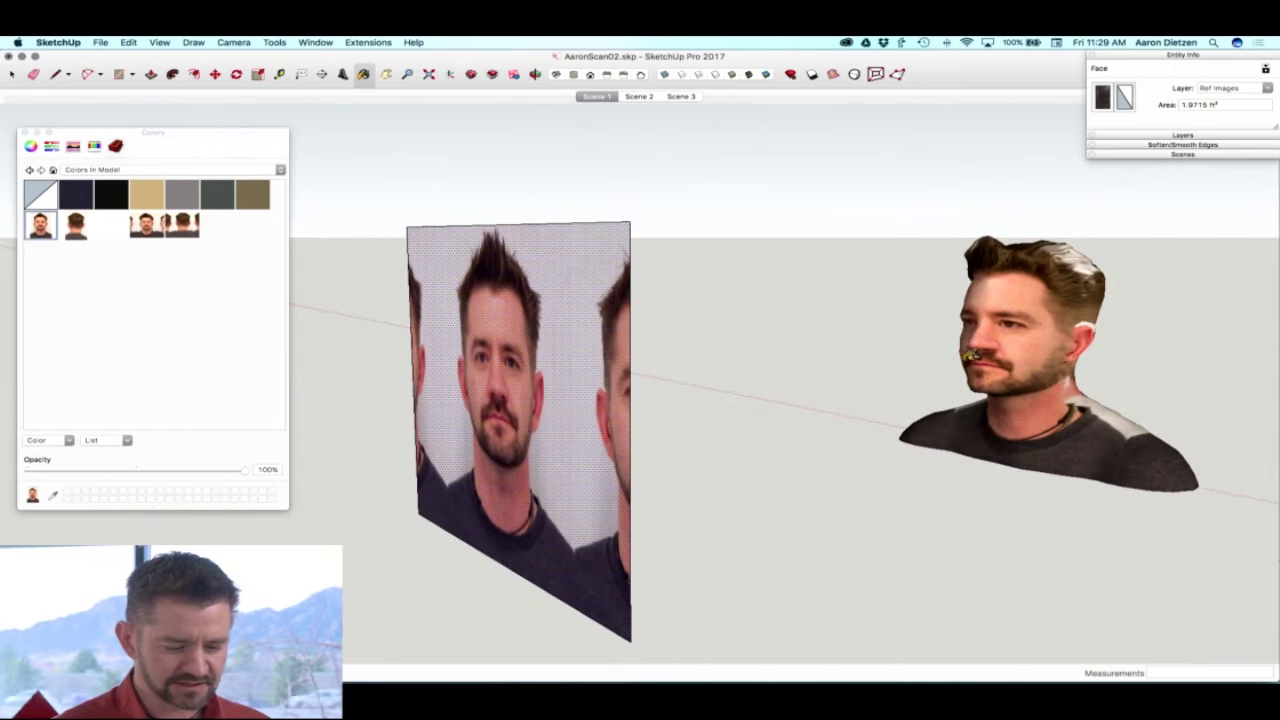
pyautogui.moveTo(596, 375); pyautogui.dragTo(576, 377)
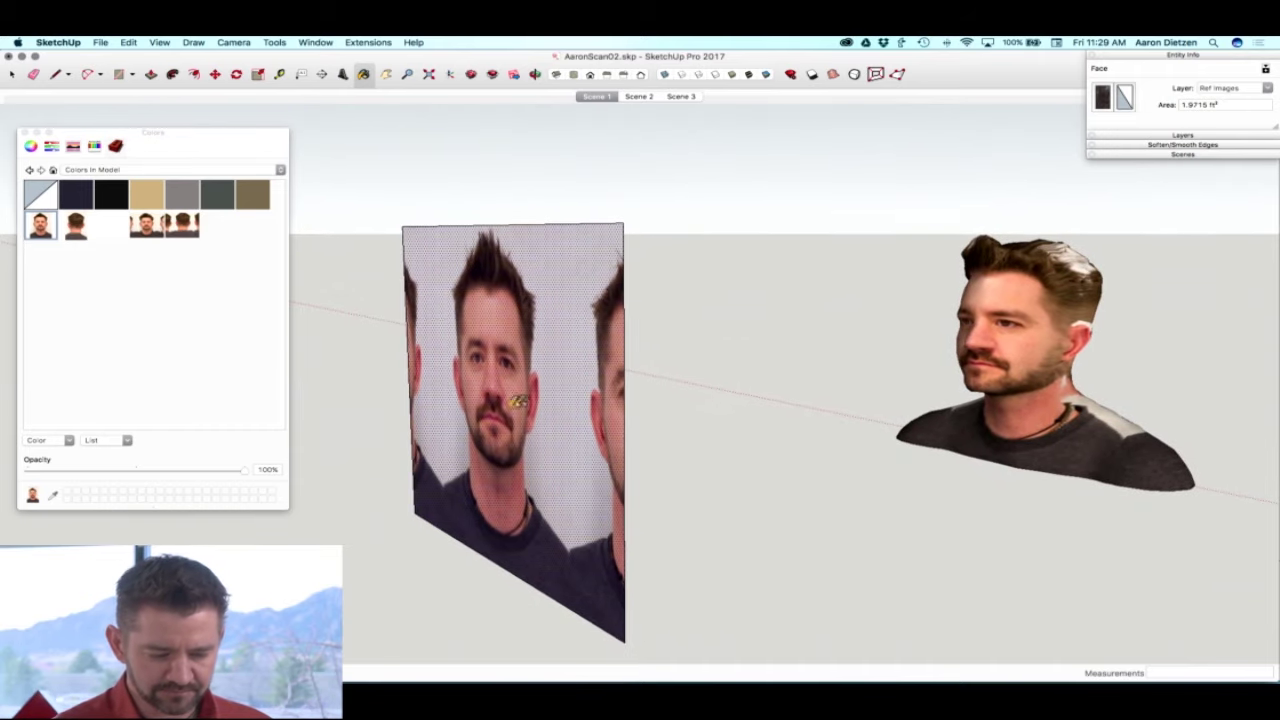
pyautogui.moveTo(973, 344); pyautogui.dragTo(805, 368)
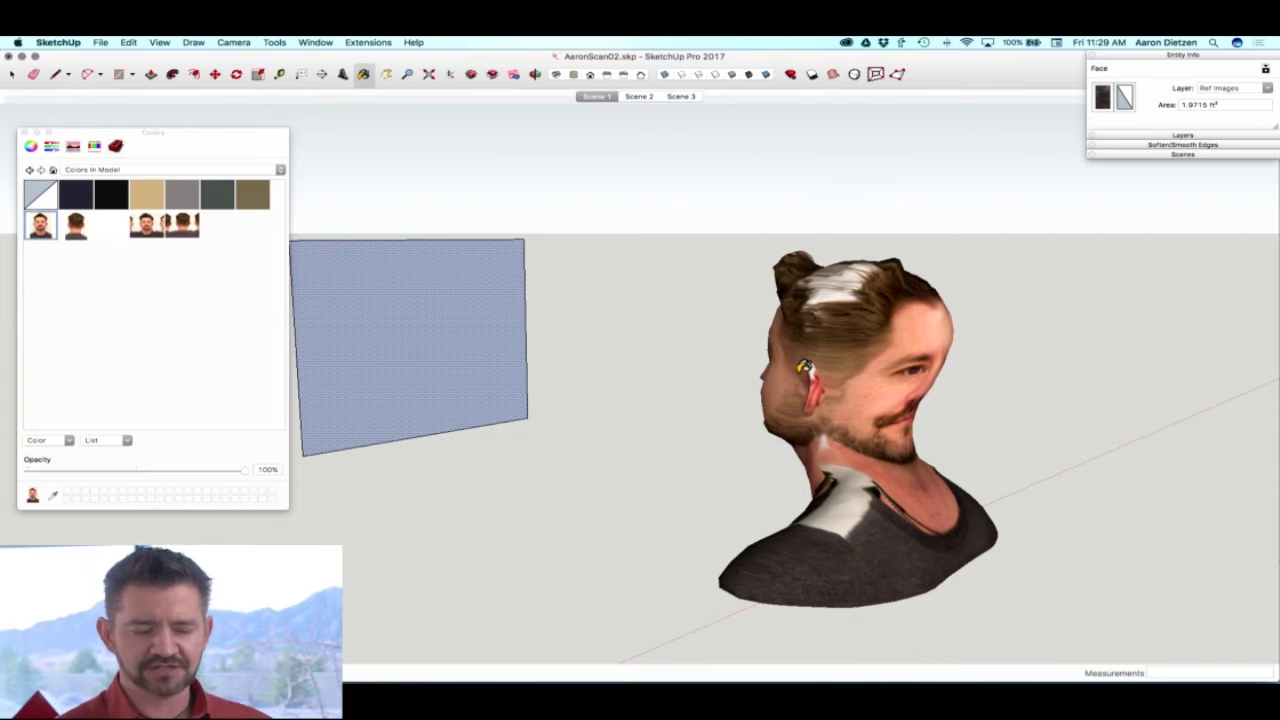
pyautogui.moveTo(840, 312); pyautogui.dragTo(759, 418)
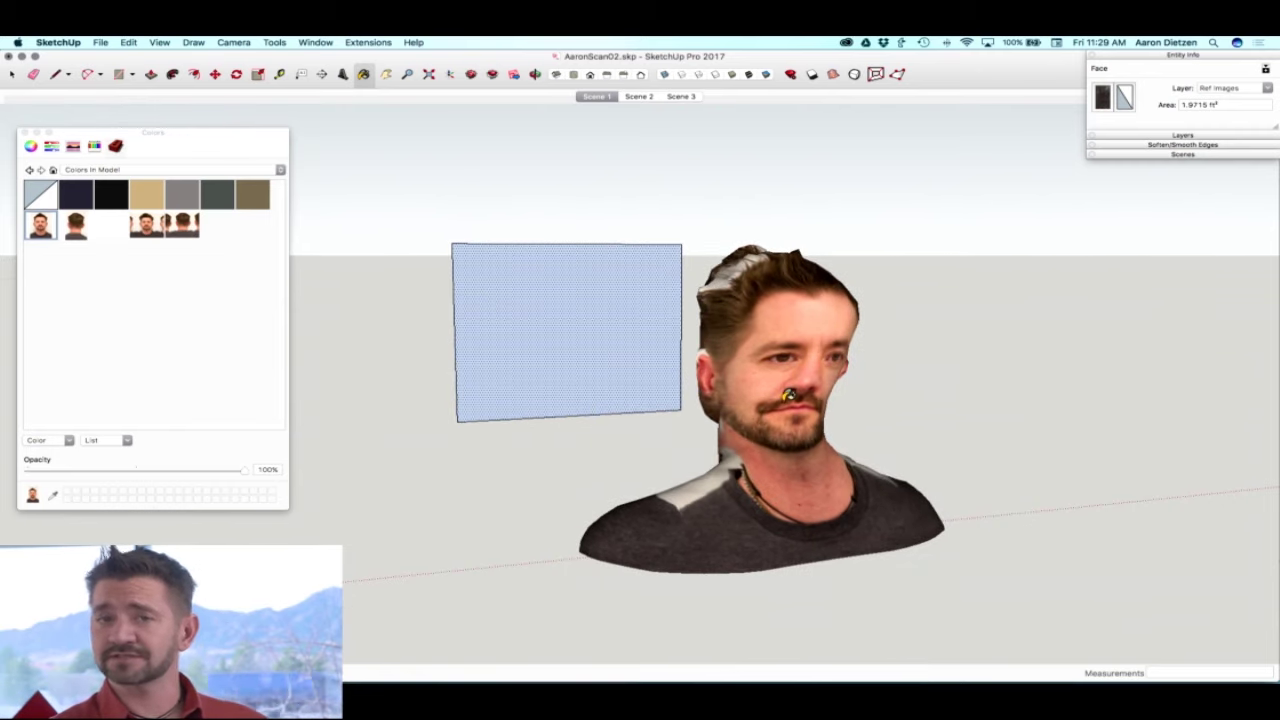
pyautogui.click(638, 96)
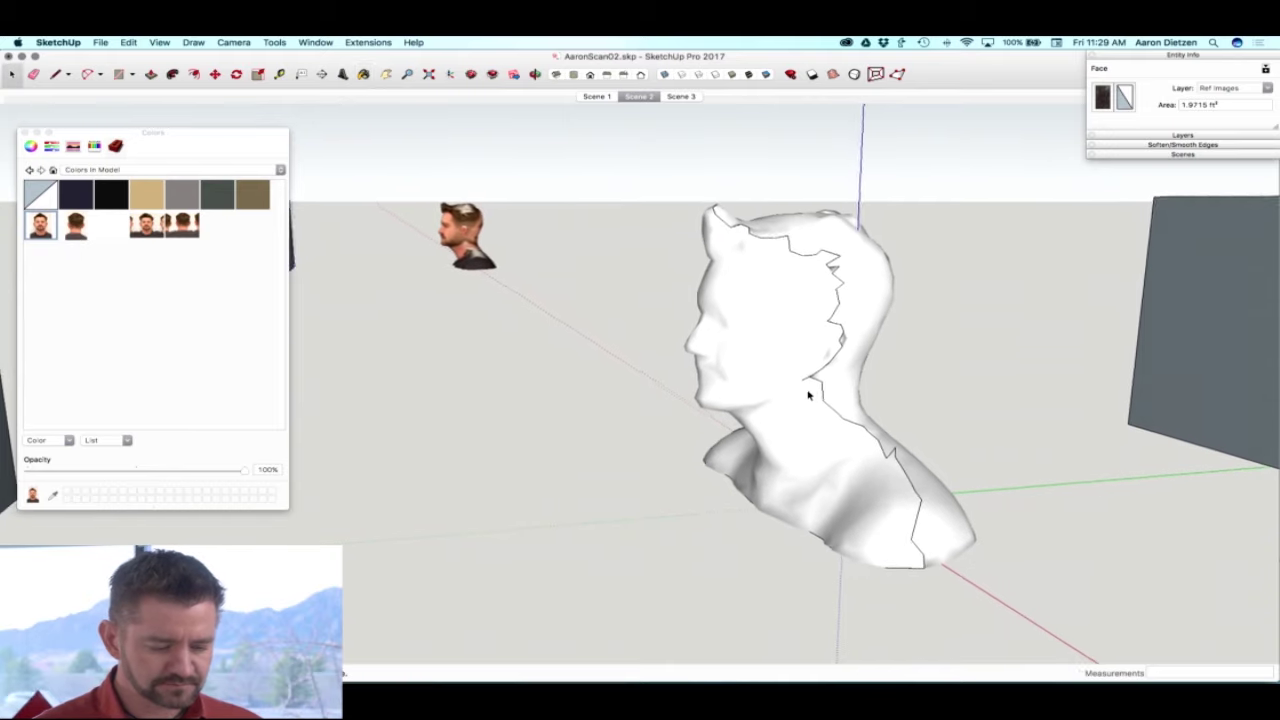
# Step: Enter the bust group, then orbit and zoom to frame the bust with its front-face photo wall
pyautogui.click(769, 392)
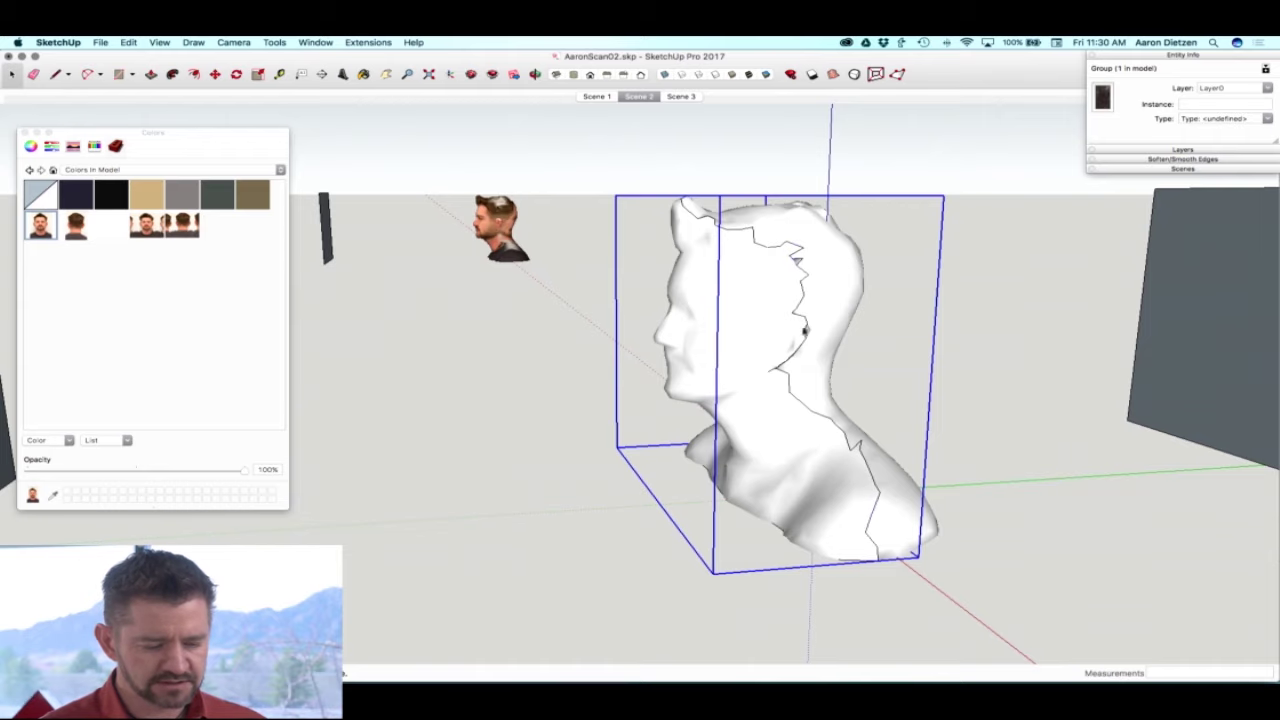
pyautogui.doubleClick(784, 426)
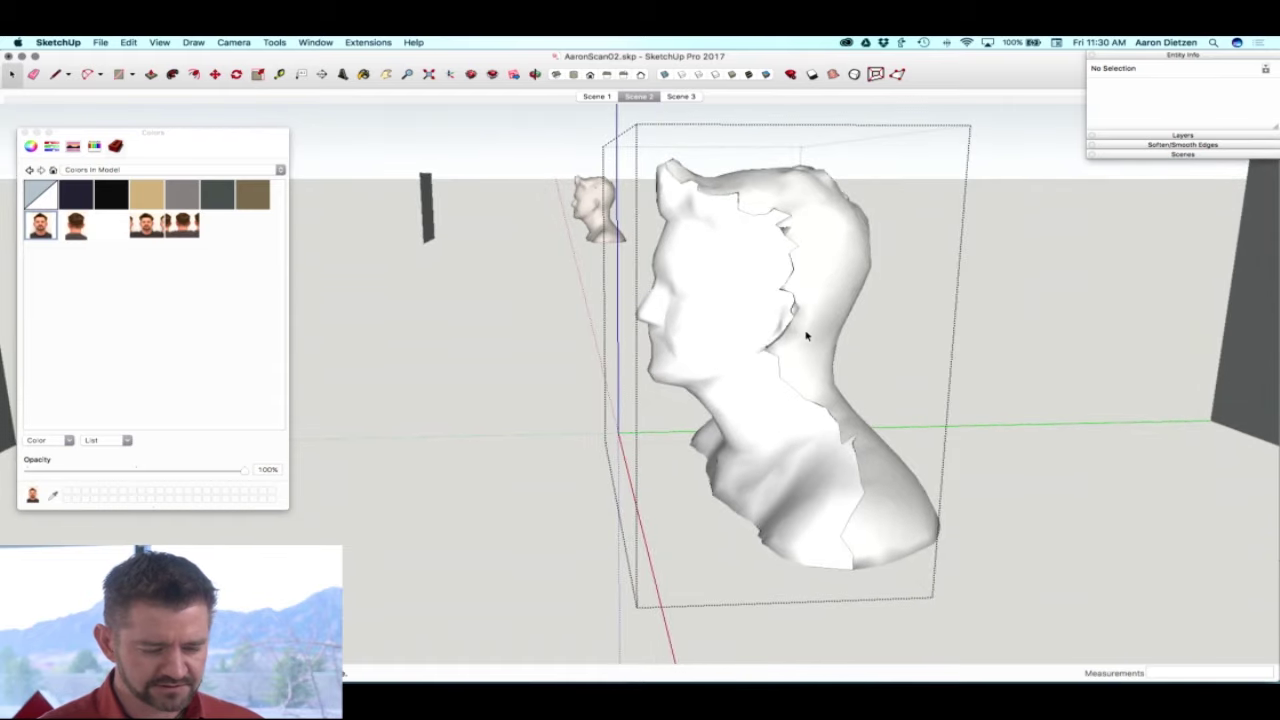
pyautogui.moveTo(760, 425); pyautogui.dragTo(908, 474, button='middle')
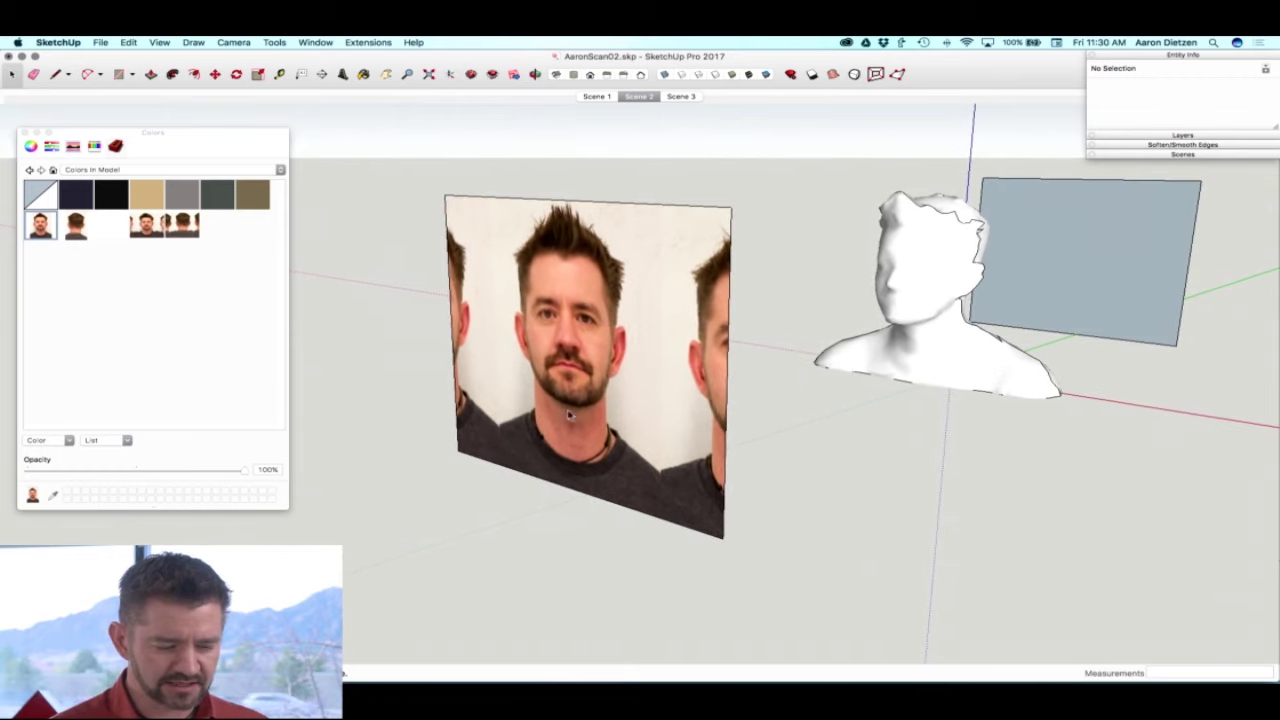
pyautogui.moveTo(568, 415); pyautogui.dragTo(785, 340, button='middle')
pyautogui.scroll(2, 800, 356)
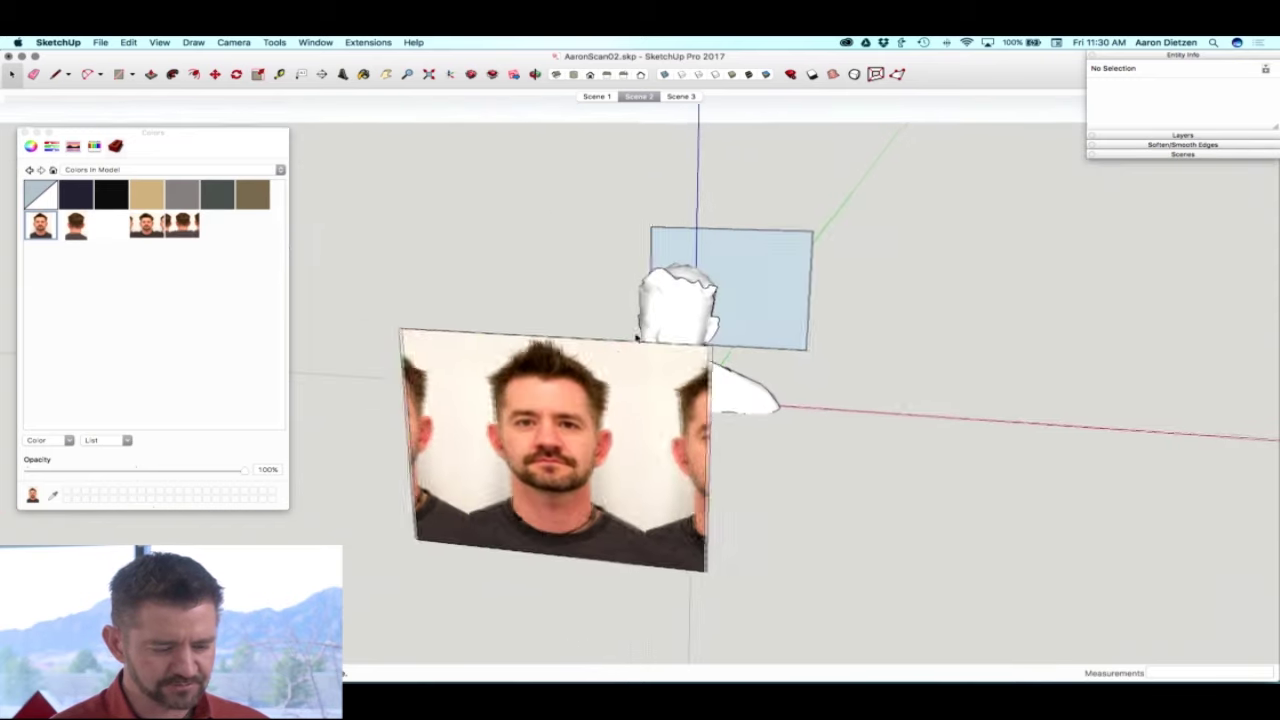
# Step: Paint the Scene 2 bust's face with the front-face photo
pyautogui.press('o')
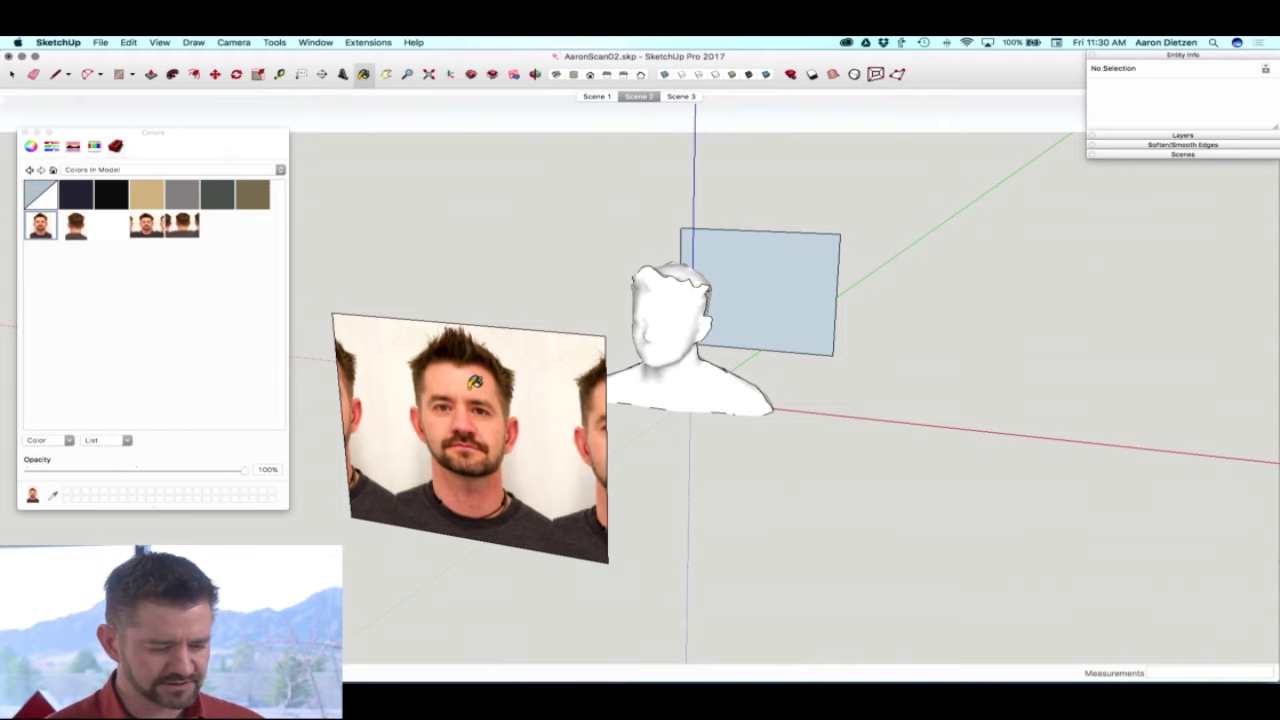
pyautogui.press('space')
pyautogui.moveTo(714, 300); pyautogui.dragTo(653, 343, button='middle')
pyautogui.doubleClick(649, 328)
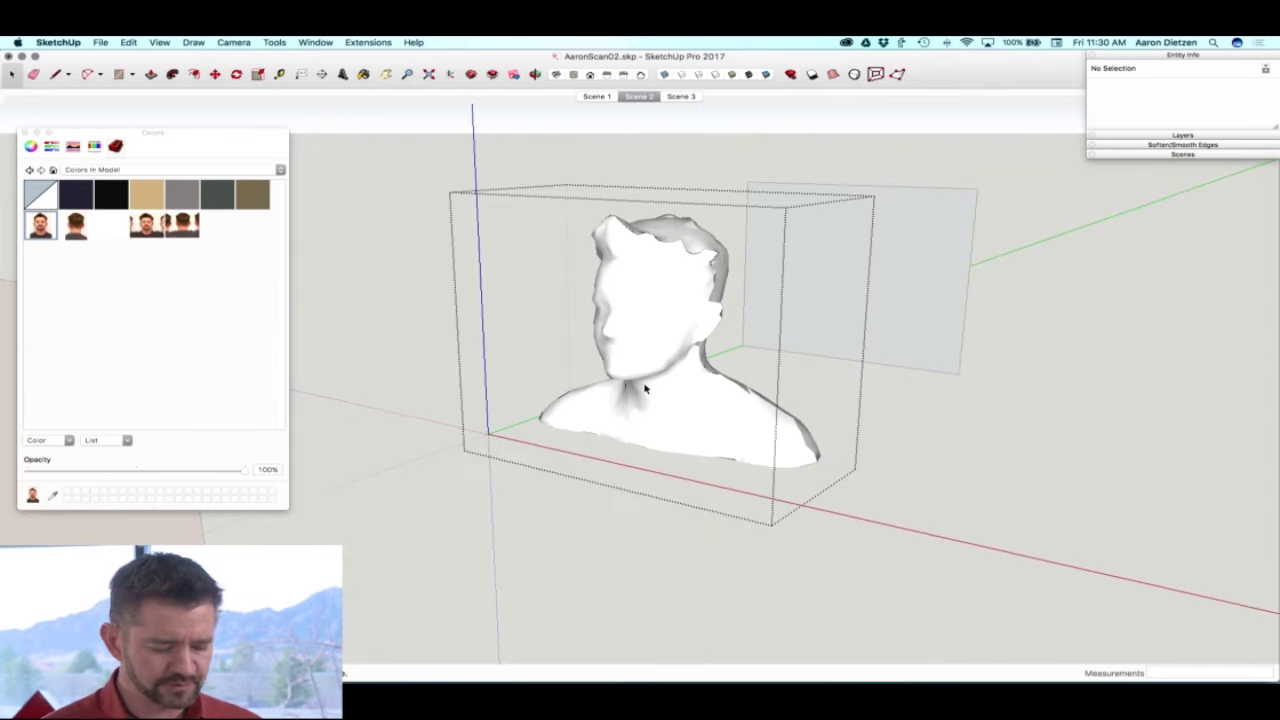
pyautogui.press('b')
pyautogui.click(646, 312)
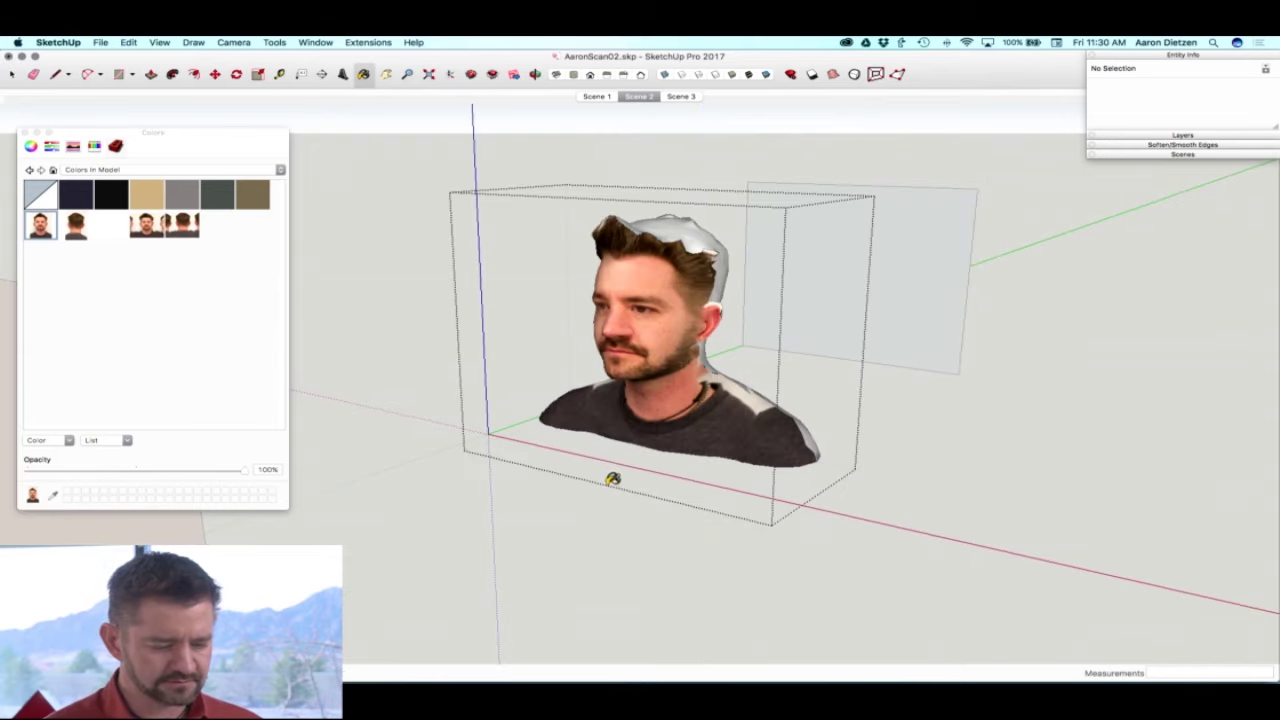
pyautogui.press('space')
pyautogui.click(594, 560)
# Step: Sample the back-of-head photo and paint the back of the Scene 2 bust with it
pyautogui.scroll(-4, 594, 531)
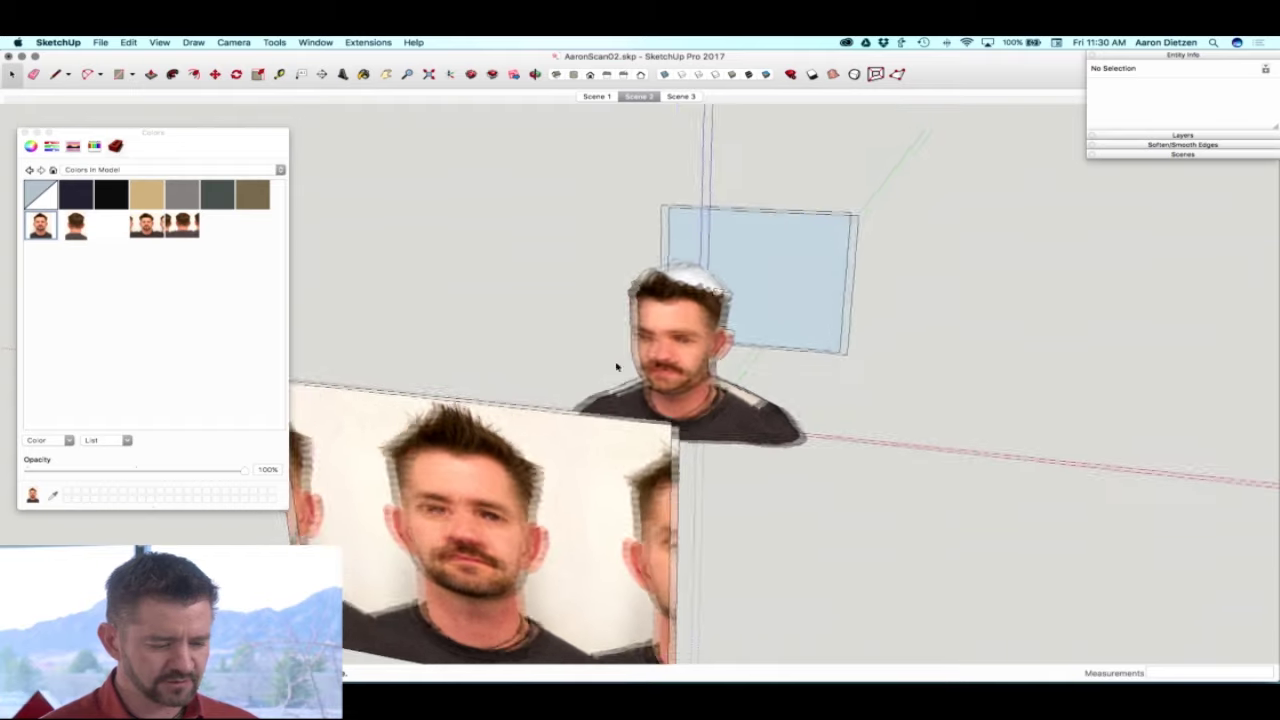
pyautogui.moveTo(615, 366); pyautogui.dragTo(703, 364, button='middle')
pyautogui.moveTo(790, 385); pyautogui.dragTo(884, 417, button='middle')
pyautogui.press('b')
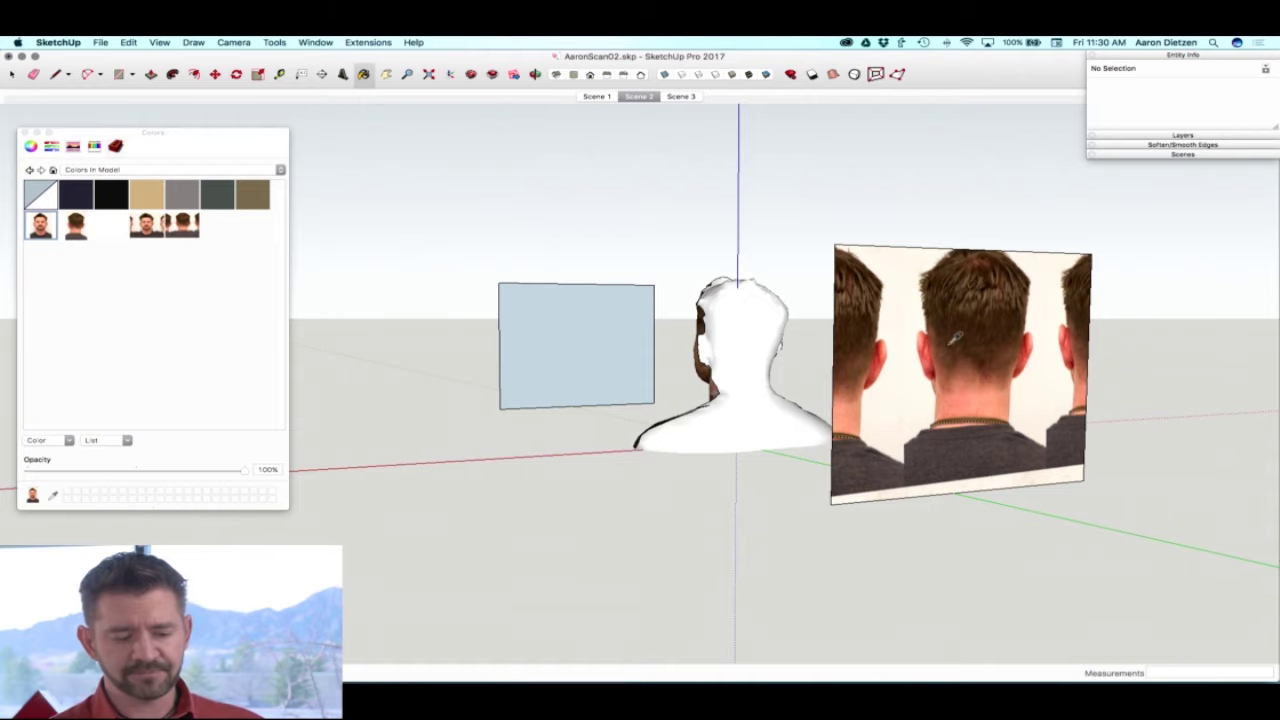
pyautogui.keyDown('super'); pyautogui.click(955, 340); pyautogui.keyUp('super')
pyautogui.press('space')
pyautogui.doubleClick(744, 377)
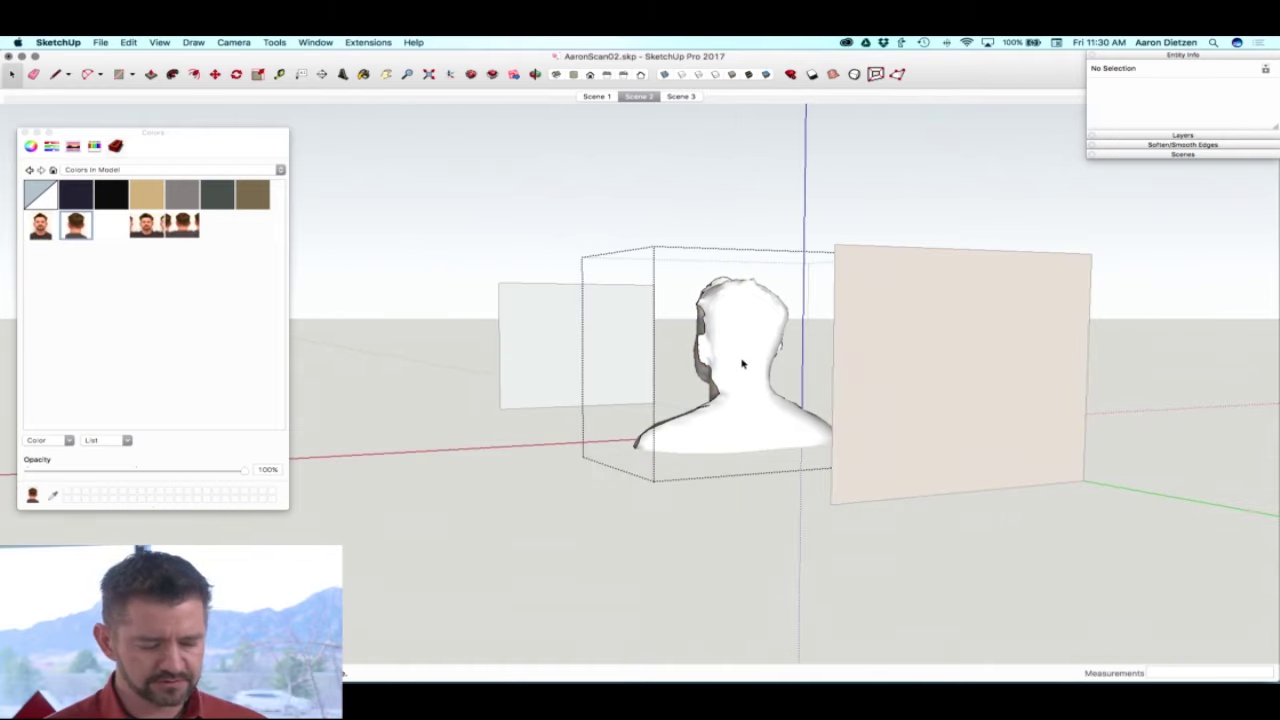
pyautogui.press('b')
pyautogui.click(752, 326)
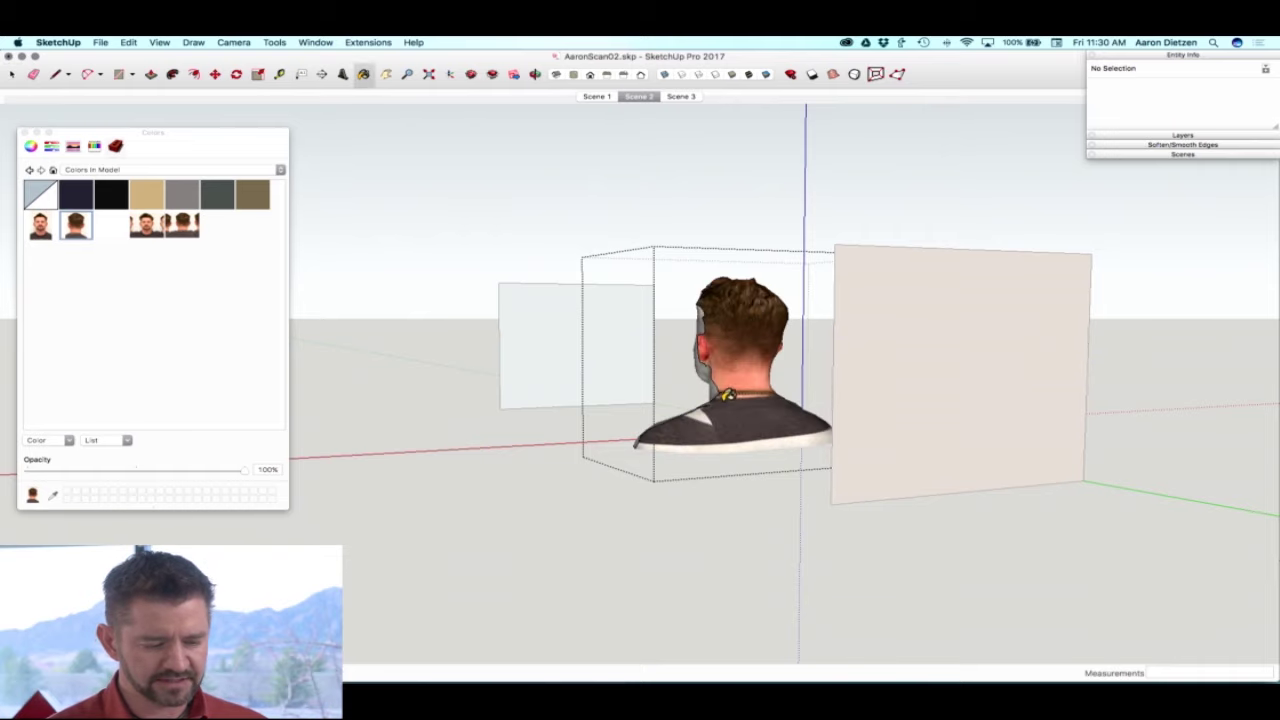
pyautogui.press('space')
pyautogui.click(531, 474)
pyautogui.moveTo(531, 471); pyautogui.dragTo(657, 433, button='middle')
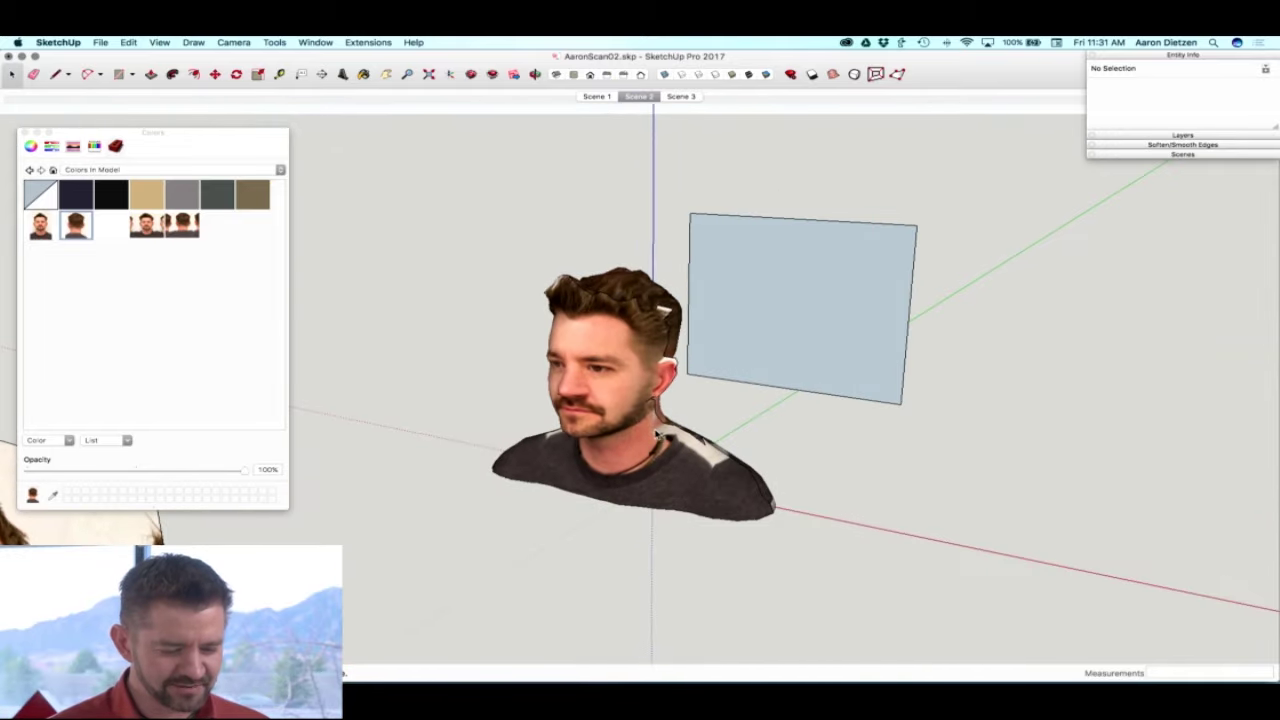
# Step: In Scene 3, sample the front-face photo wall and paint the bust's face with it
pyautogui.click(684, 97)
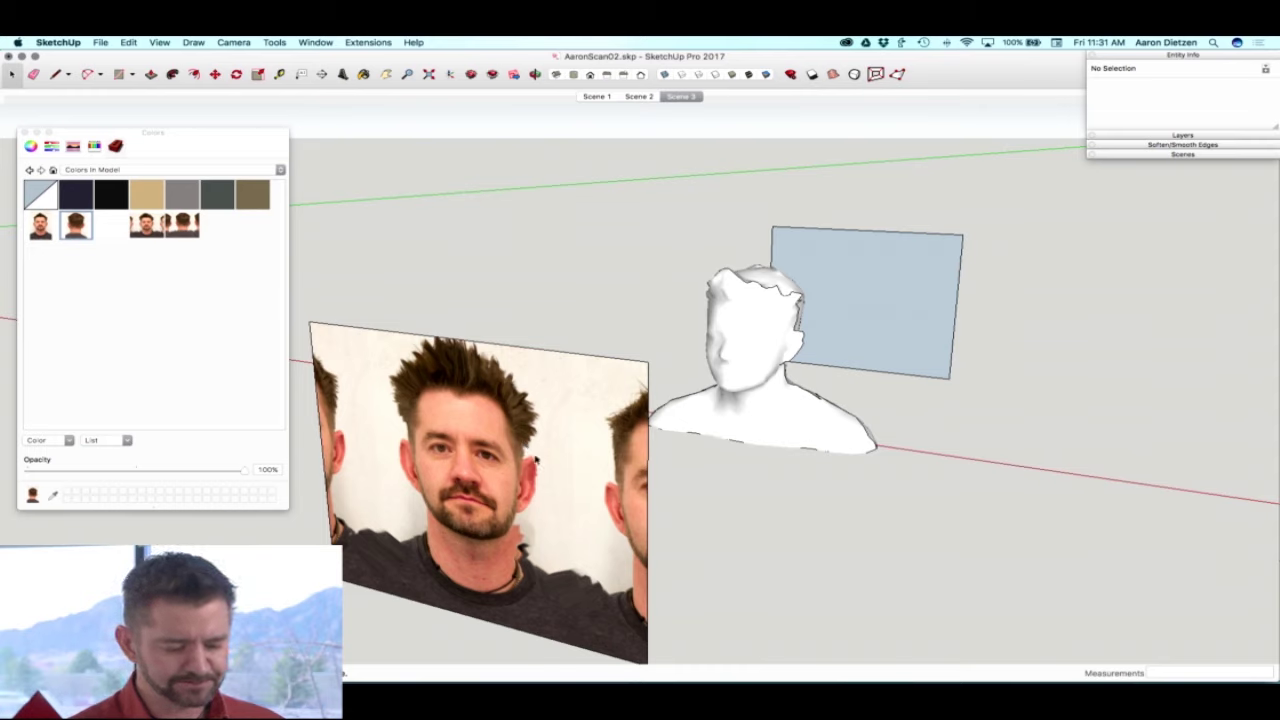
pyautogui.press('b')
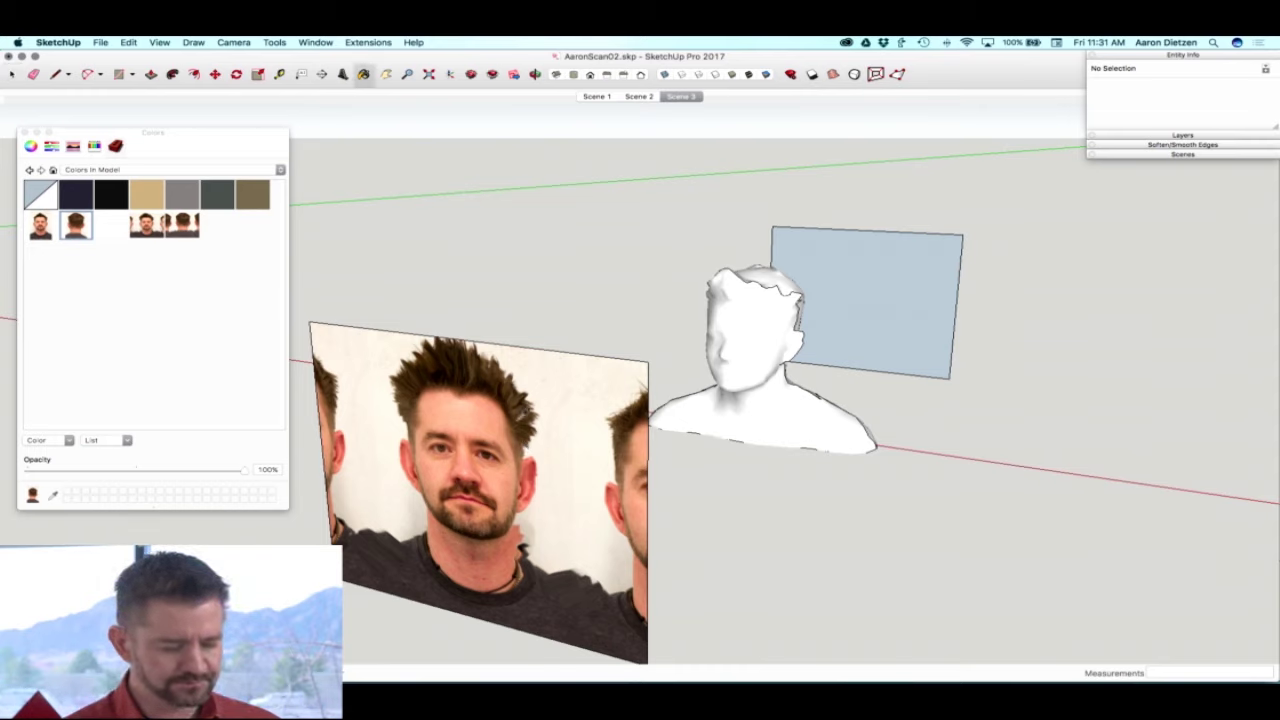
pyautogui.keyDown('super'); pyautogui.click(522, 411); pyautogui.keyUp('super')
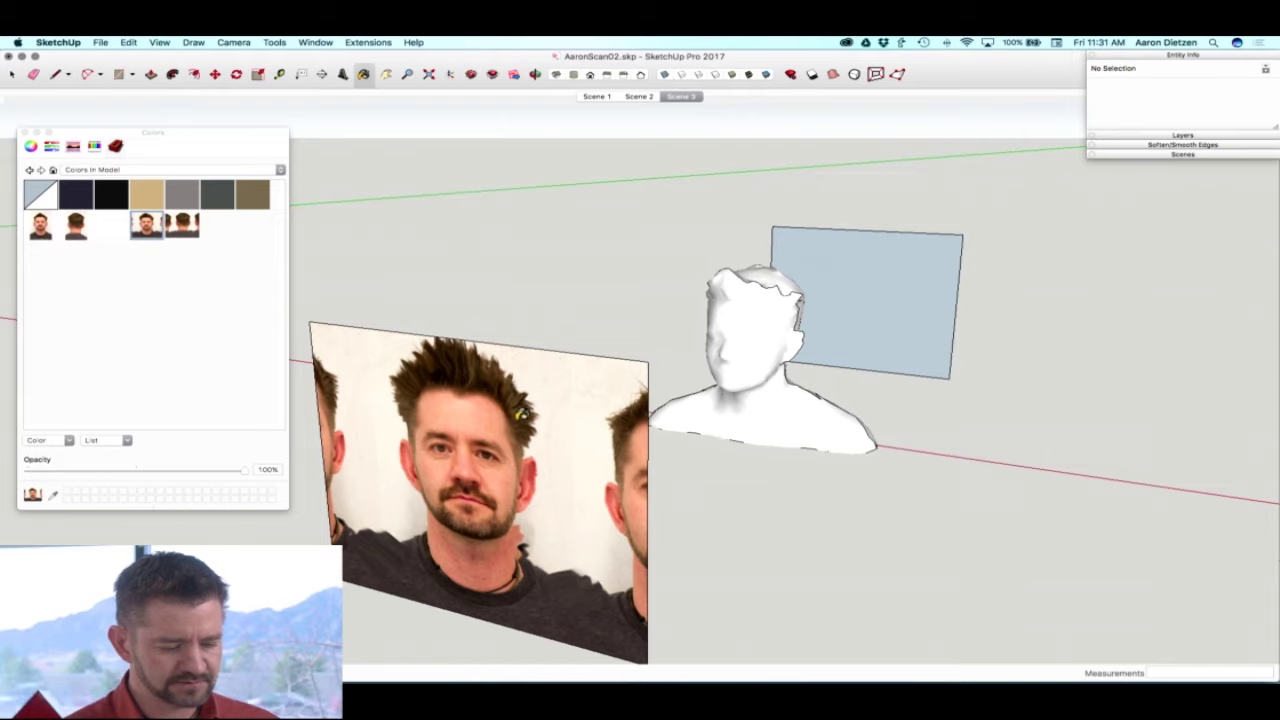
pyautogui.press('space')
pyautogui.doubleClick(752, 398)
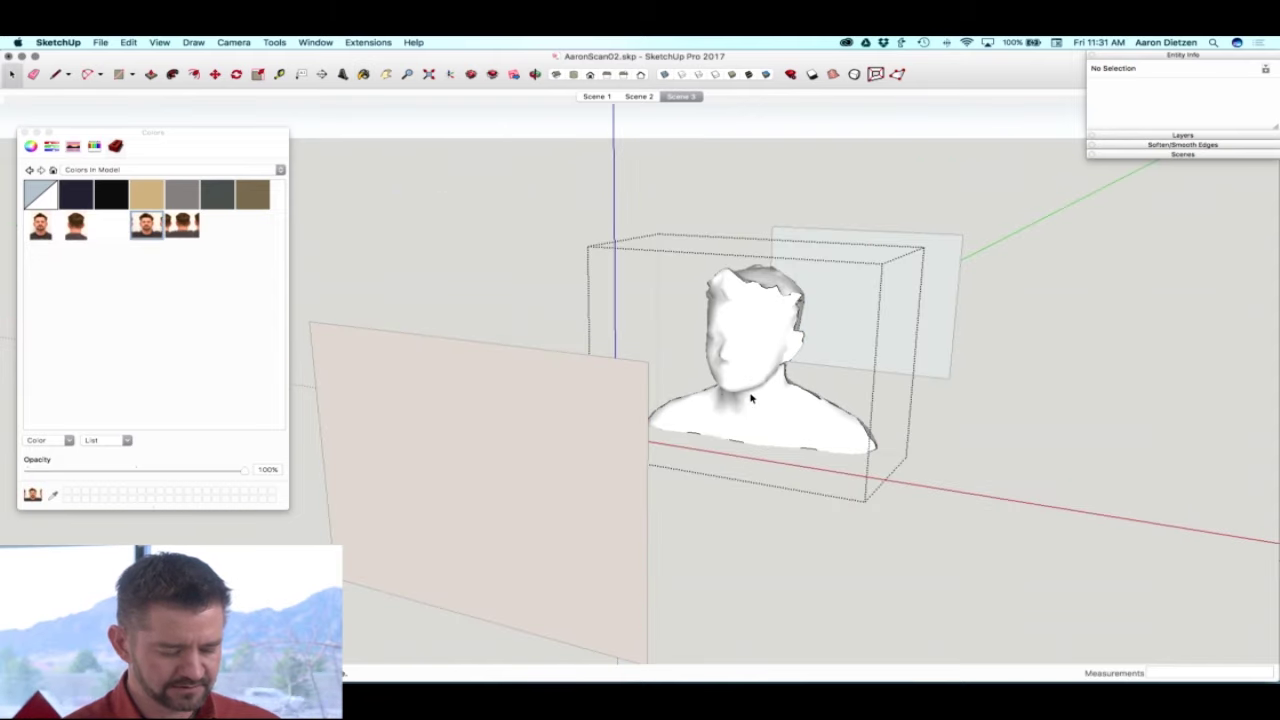
pyautogui.press('b')
pyautogui.click(756, 372)
pyautogui.press('space')
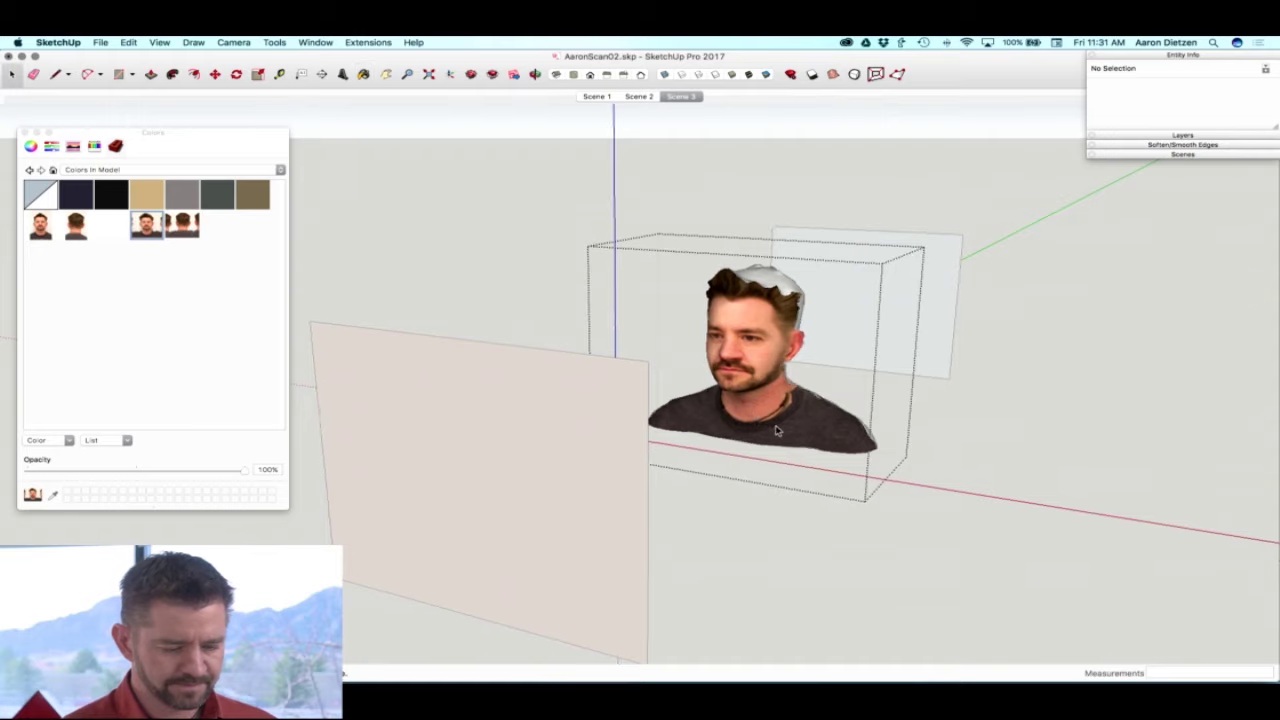
# Step: Sample the back-of-head photo and paint the back of the Scene 3 bust
pyautogui.press('pagedown')
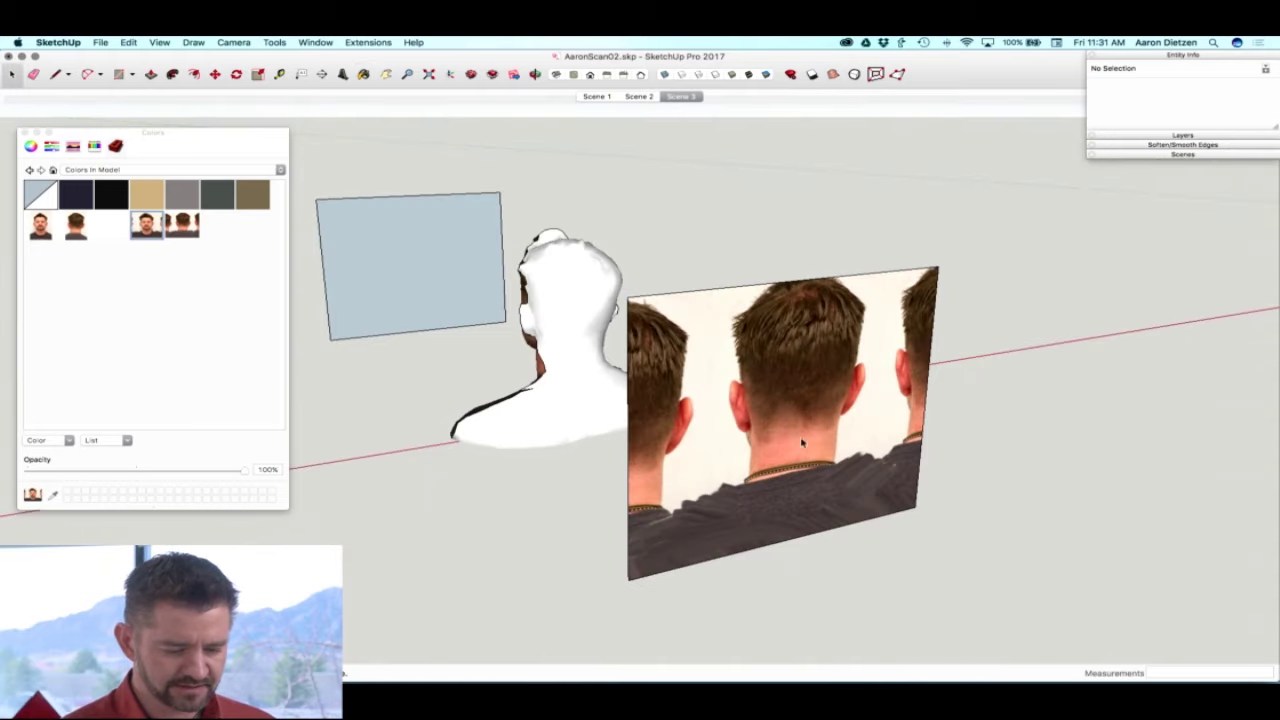
pyautogui.press('b')
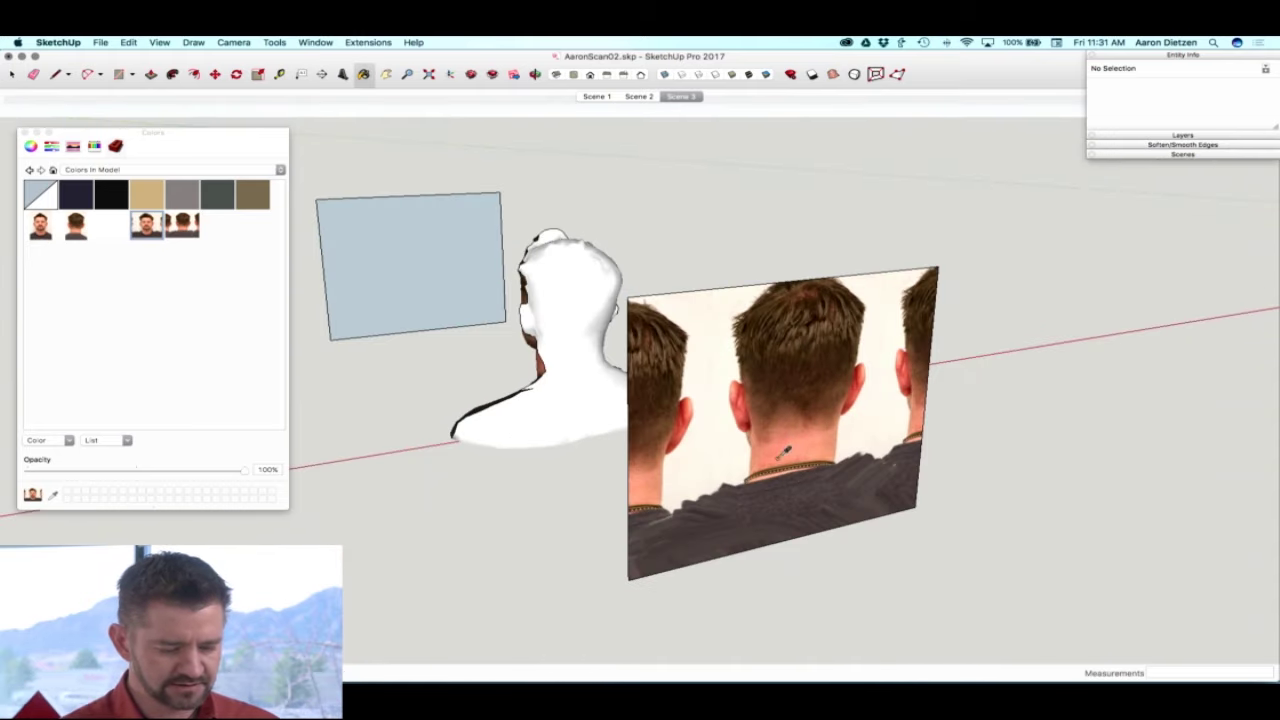
pyautogui.keyDown('super'); pyautogui.click(783, 453); pyautogui.keyUp('super')
pyautogui.press('space')
pyautogui.doubleClick(590, 403)
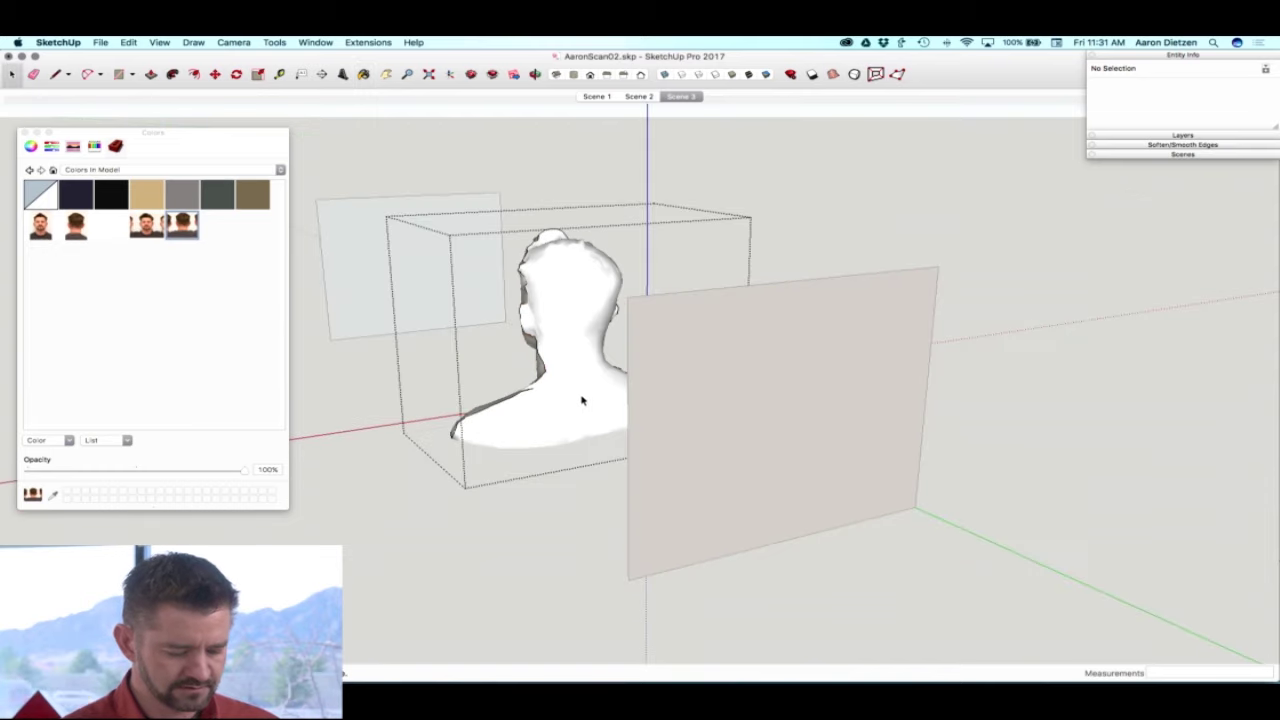
pyautogui.press('b')
pyautogui.click(582, 400)
pyautogui.press('space')
pyautogui.press('pagedown')
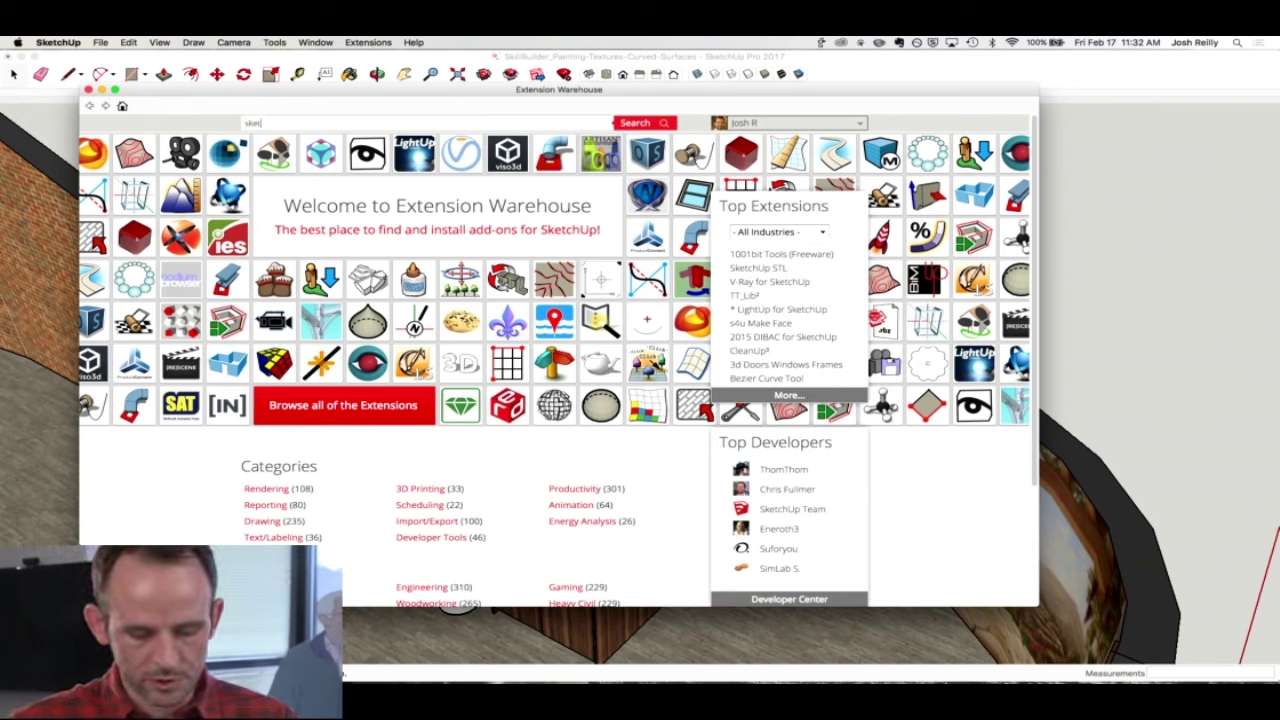
# Step: Search for SketchUV and open its details page in the Extension Warehouse
pyautogui.write('v')
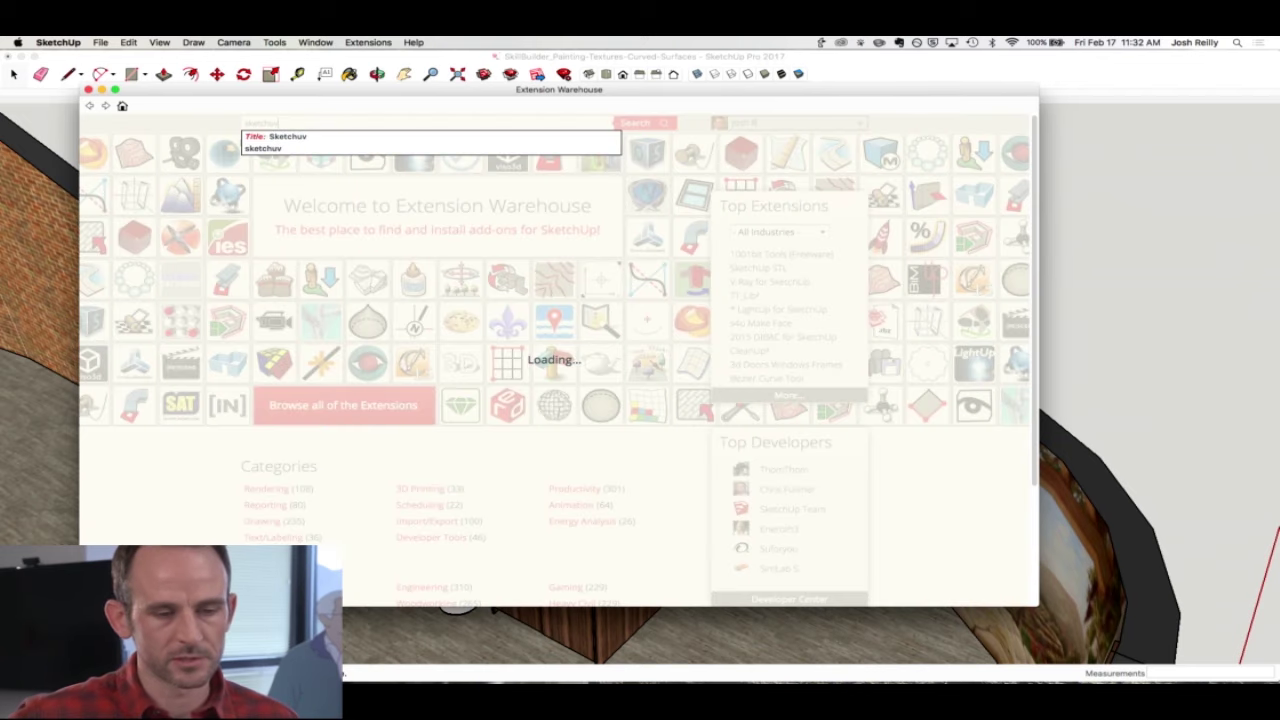
pyautogui.click(312, 136)
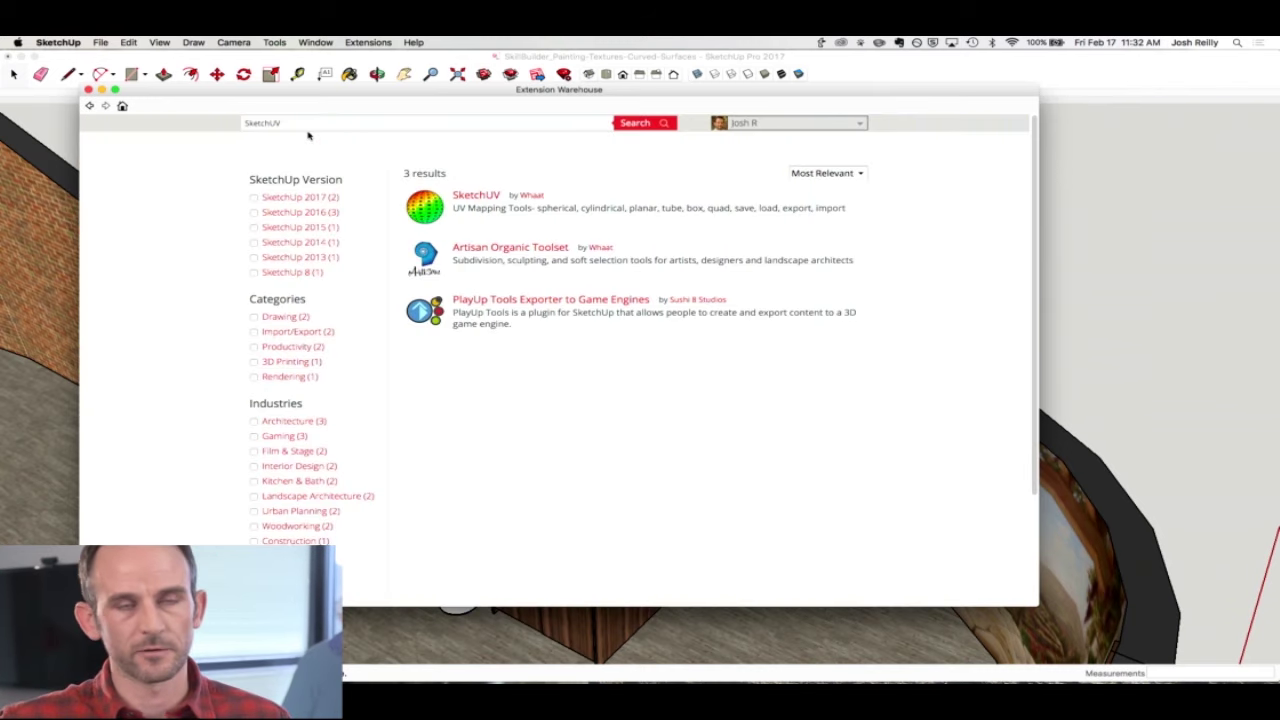
pyautogui.click(469, 196)
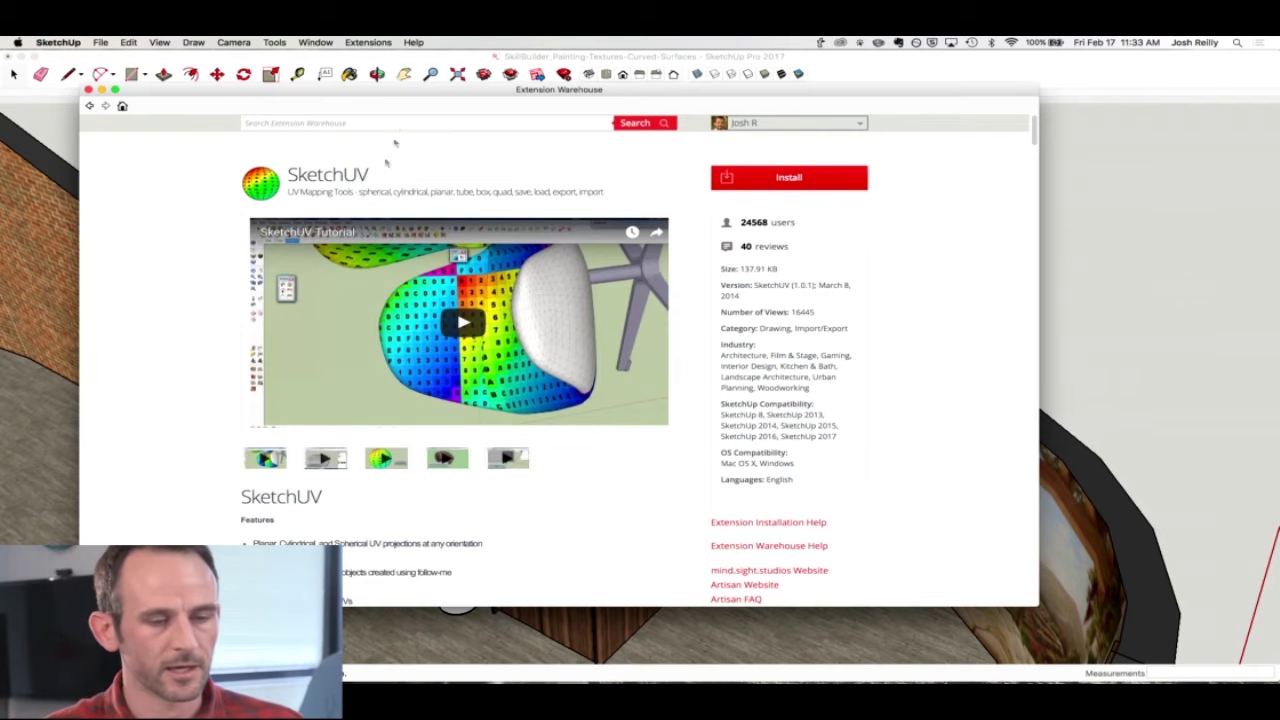
# Step: Move the Extension Warehouse window and bring it to the front from the Window menu
pyautogui.moveTo(397, 89); pyautogui.dragTo(439, 127)
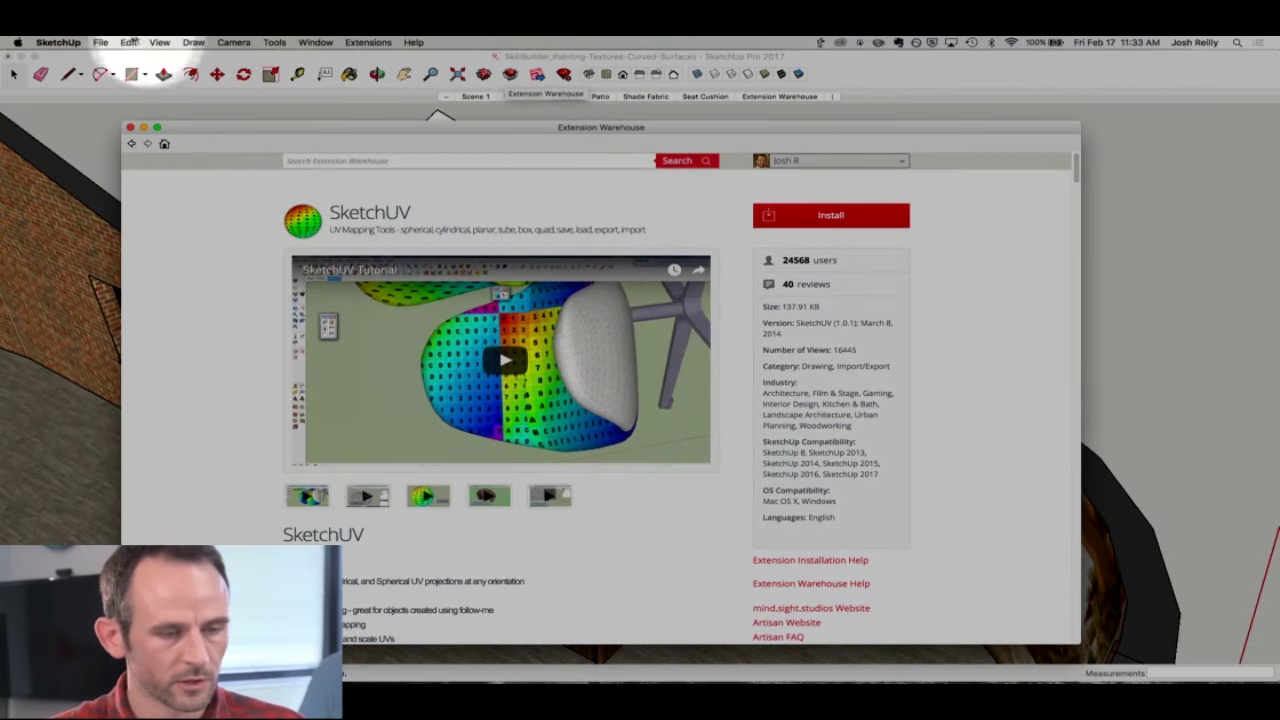
pyautogui.click(101, 42)
pyautogui.moveTo(315, 42)
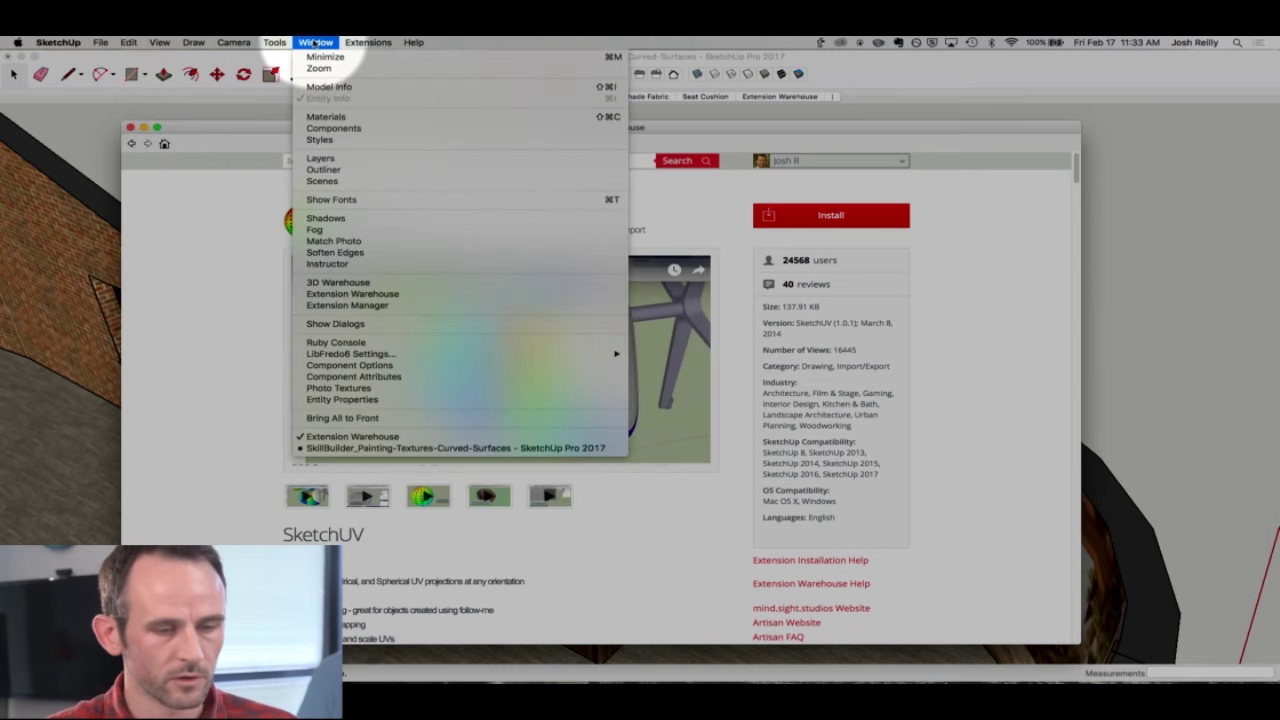
pyautogui.click(352, 294)
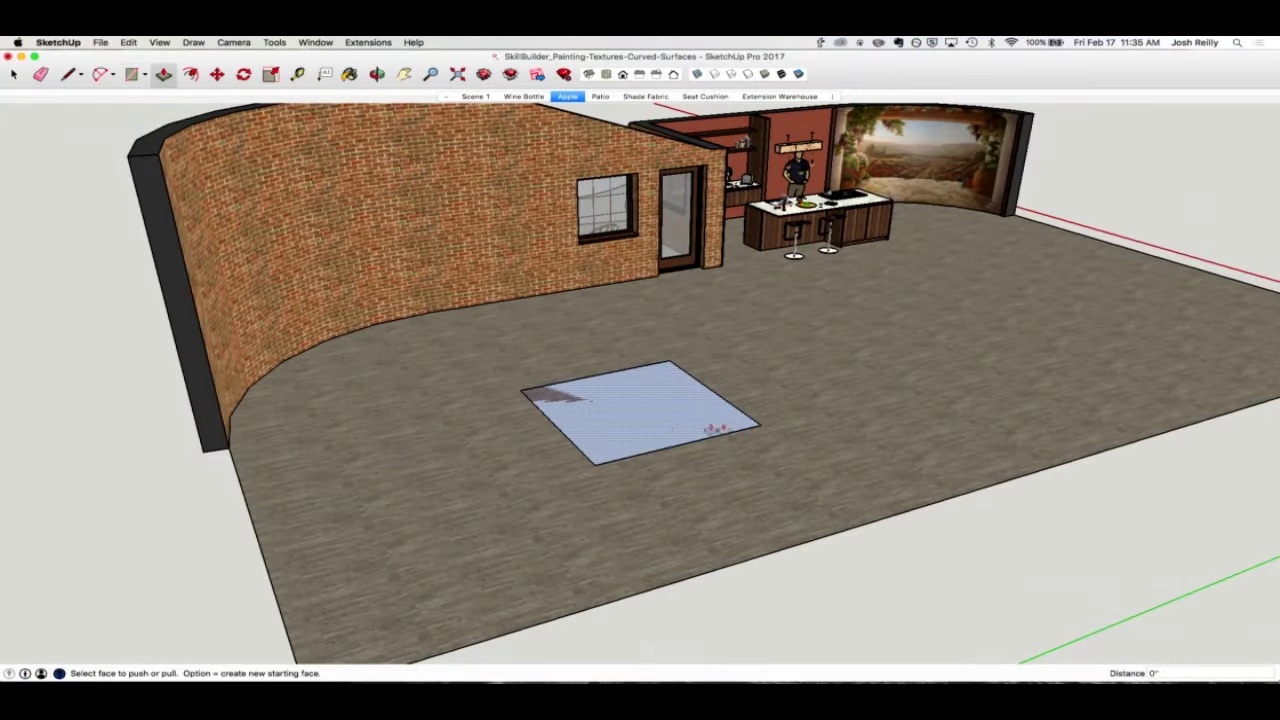
# Step: Push/Pull the floor rectangle into a box; a first brick paint on its top is undone
pyautogui.click(689, 431)
pyautogui.click(640, 362)
pyautogui.press('b')
pyautogui.keyDown('super'); pyautogui.click(428, 270); pyautogui.keyUp('super')
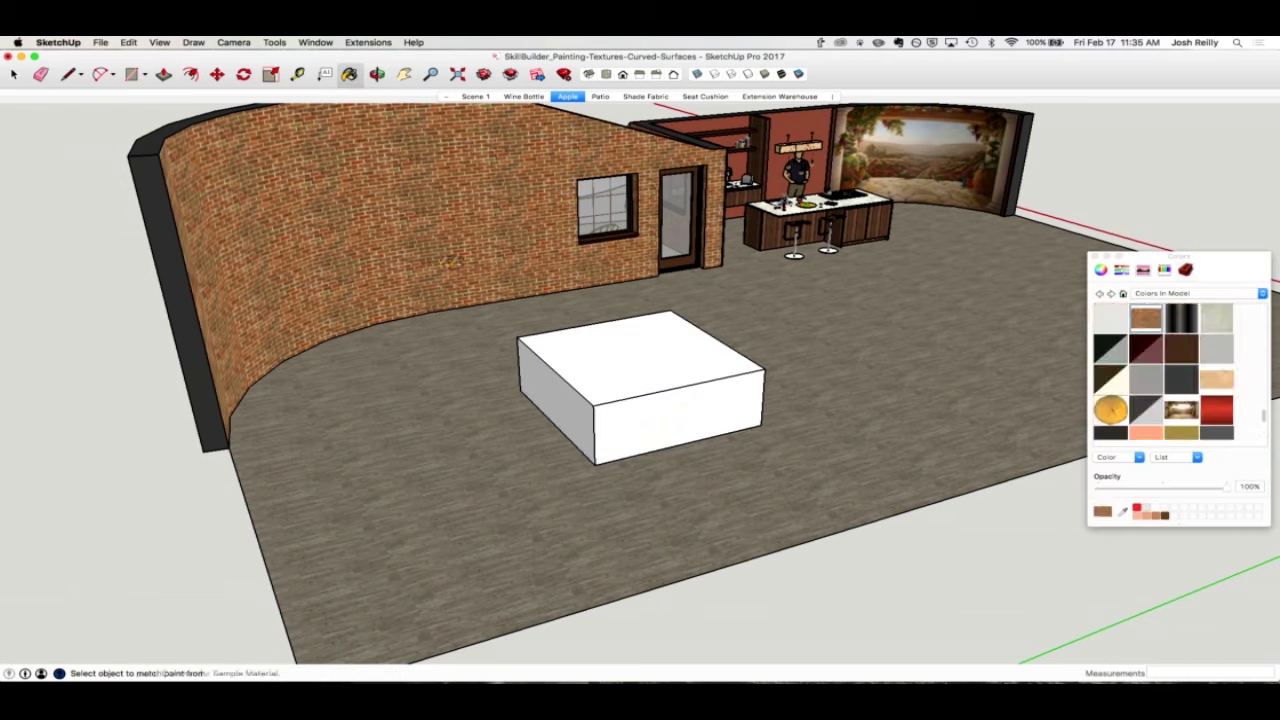
pyautogui.click(603, 358)
pyautogui.press('super+z')
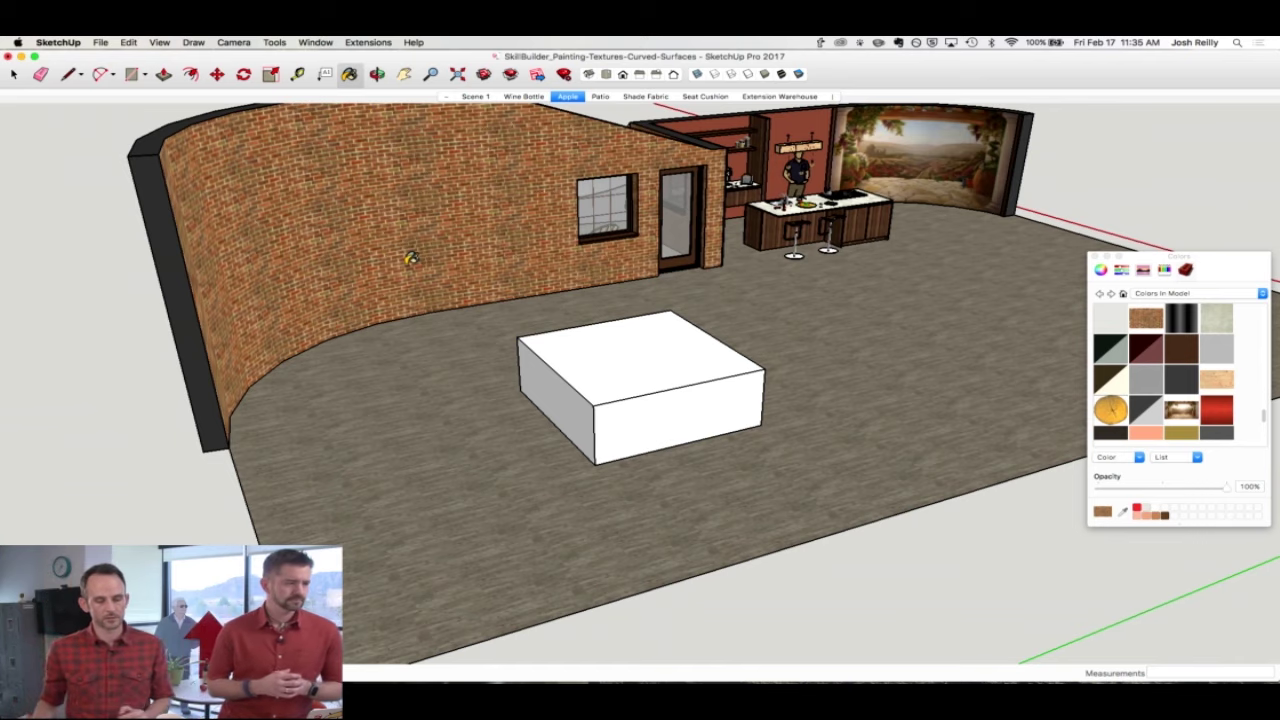
# Step: Open the curved brick wall's nested groups to reach its brick material
pyautogui.press('space')
pyautogui.click(381, 231)
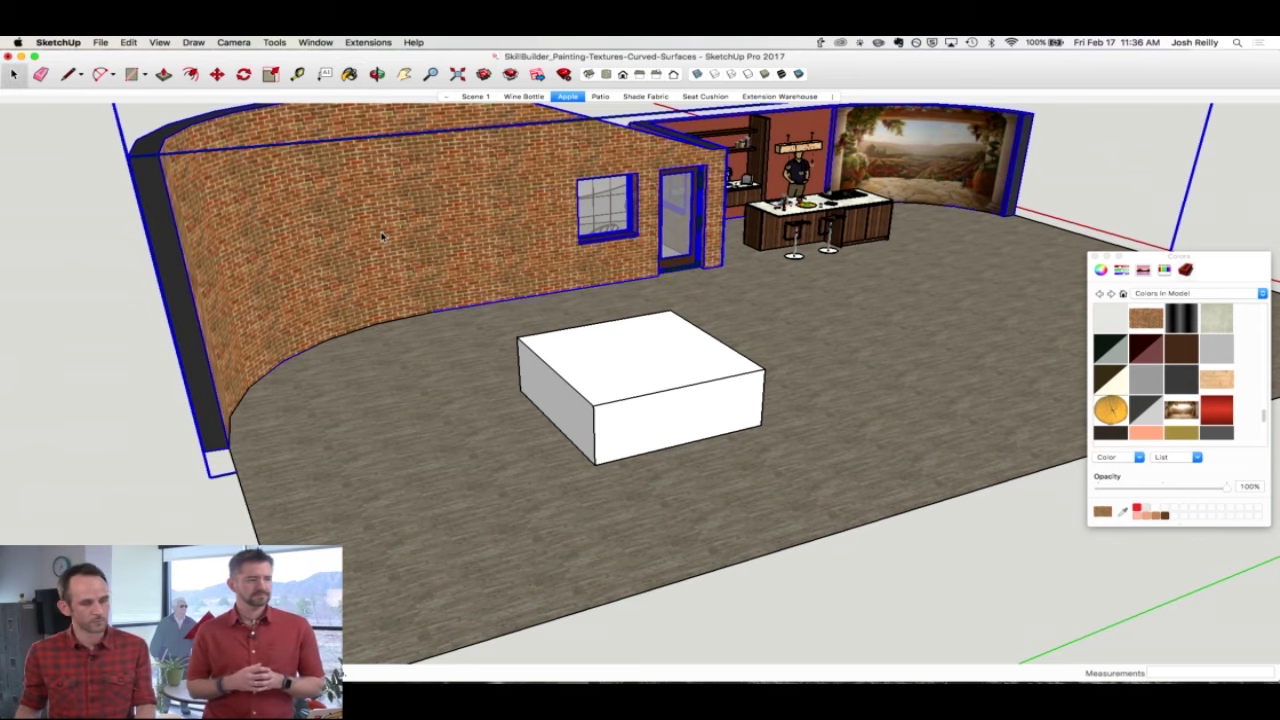
pyautogui.press('b')
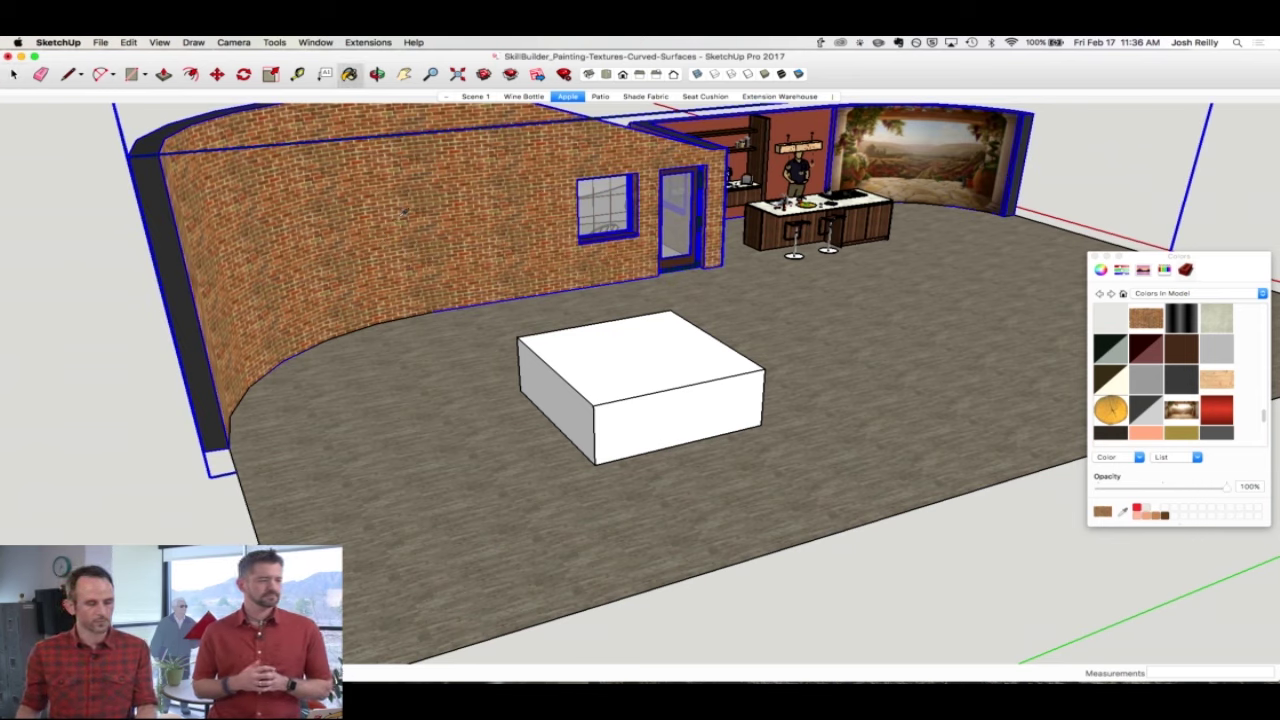
pyautogui.press('space')
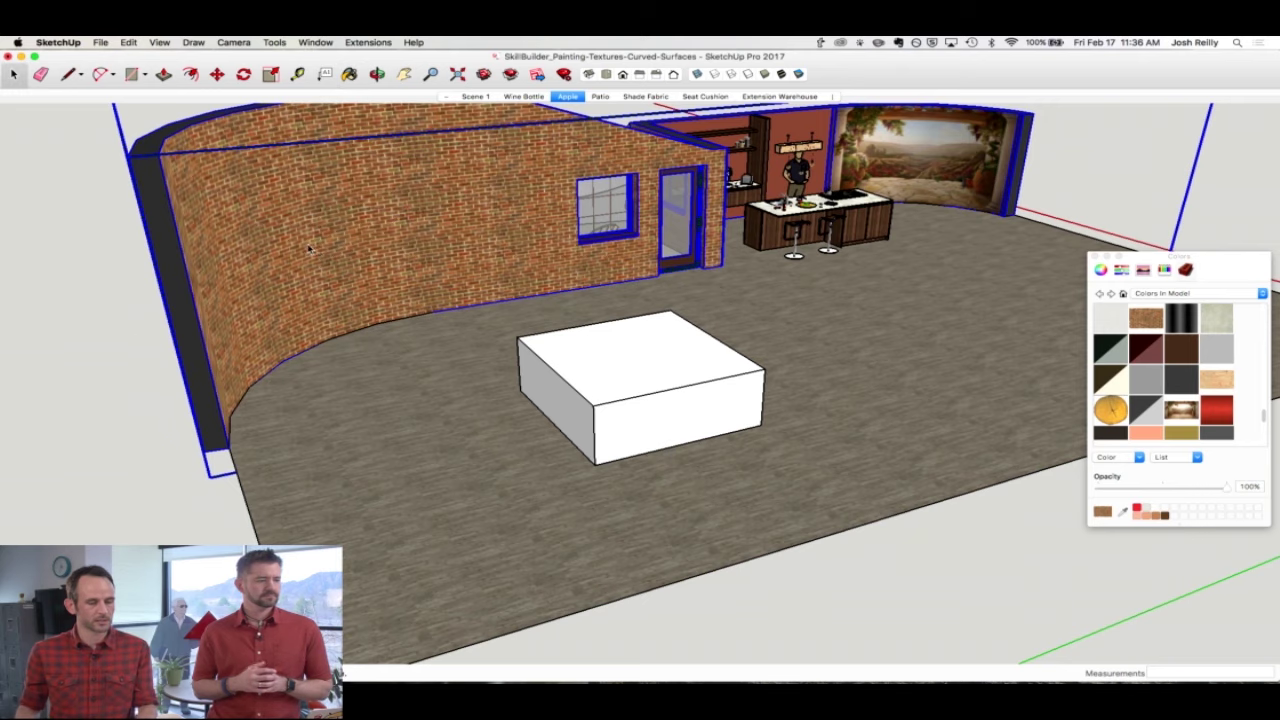
pyautogui.doubleClick(381, 243)
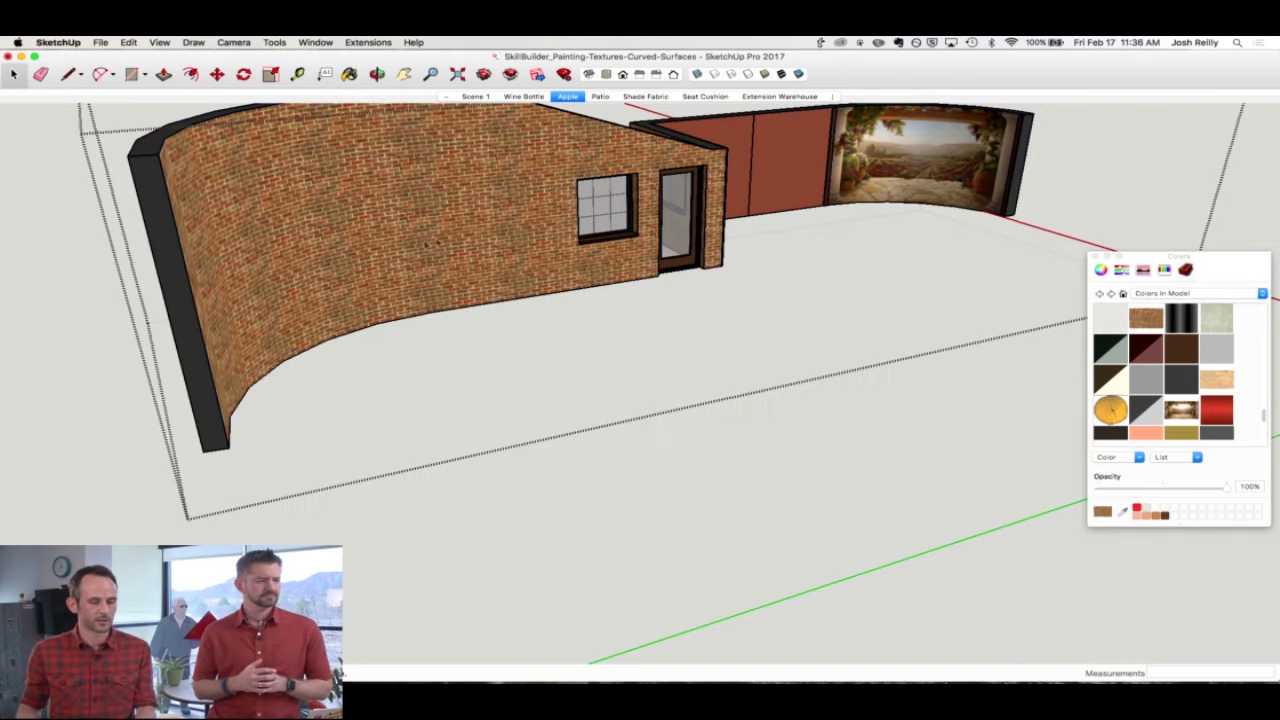
pyautogui.click(380, 217)
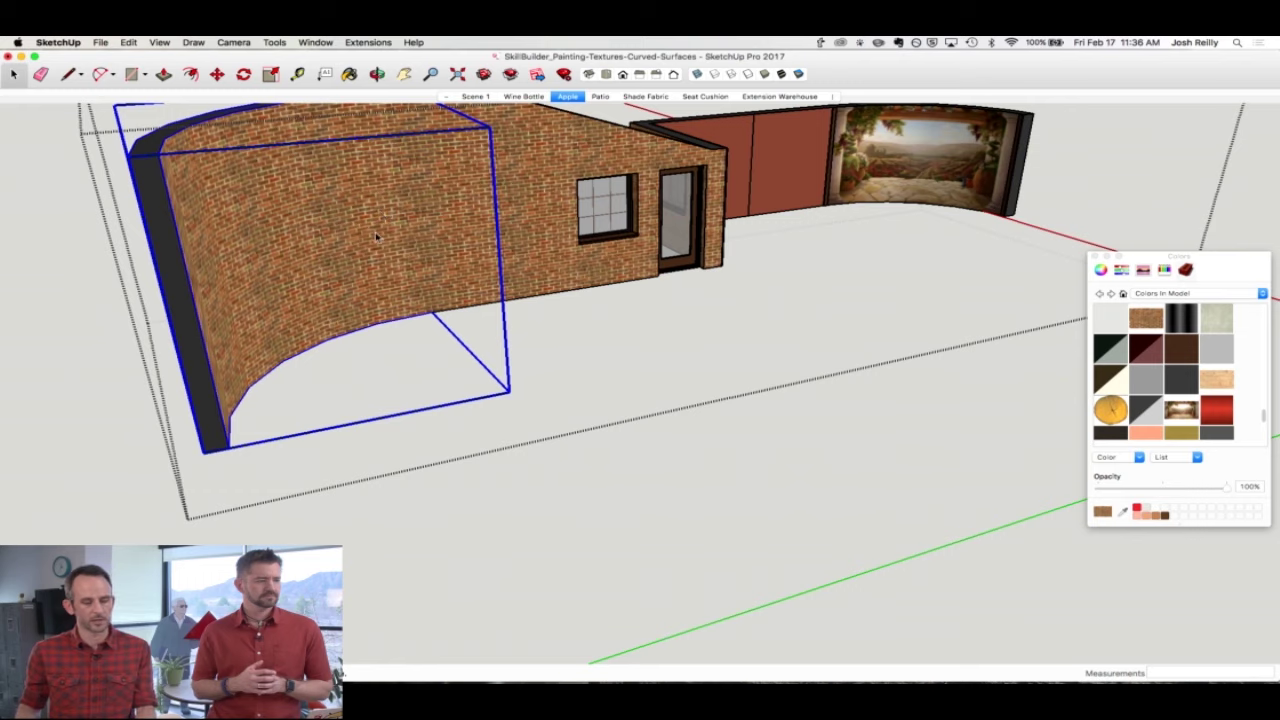
pyautogui.doubleClick(376, 236)
pyautogui.press('b')
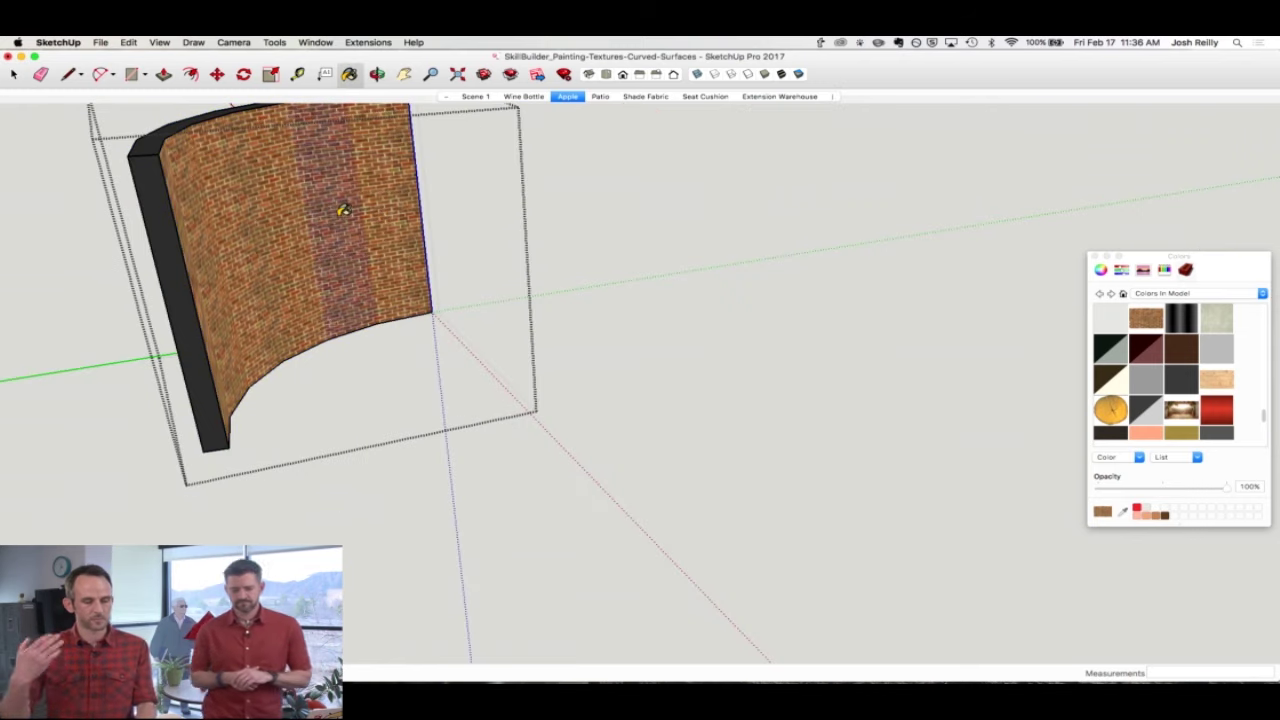
pyautogui.press('space')
pyautogui.press('Escape')
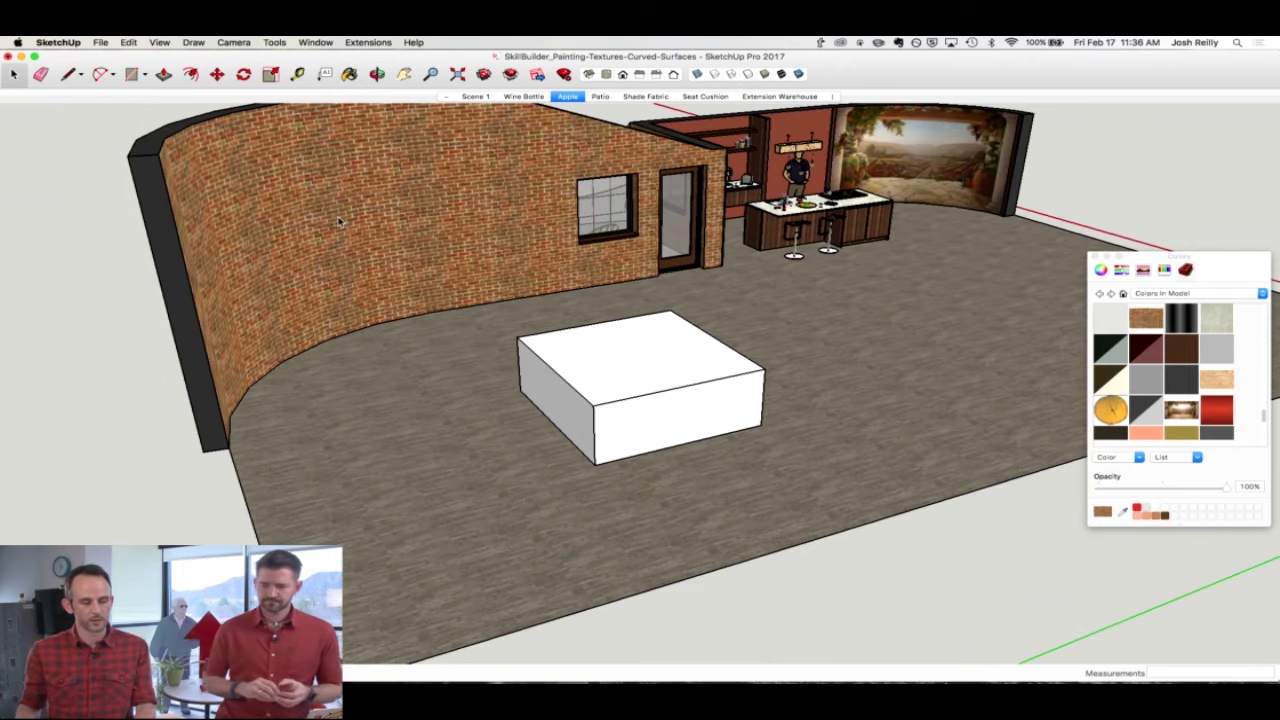
# Step: Pick the wall's brick material and paint the box's top face with it
pyautogui.press('b')
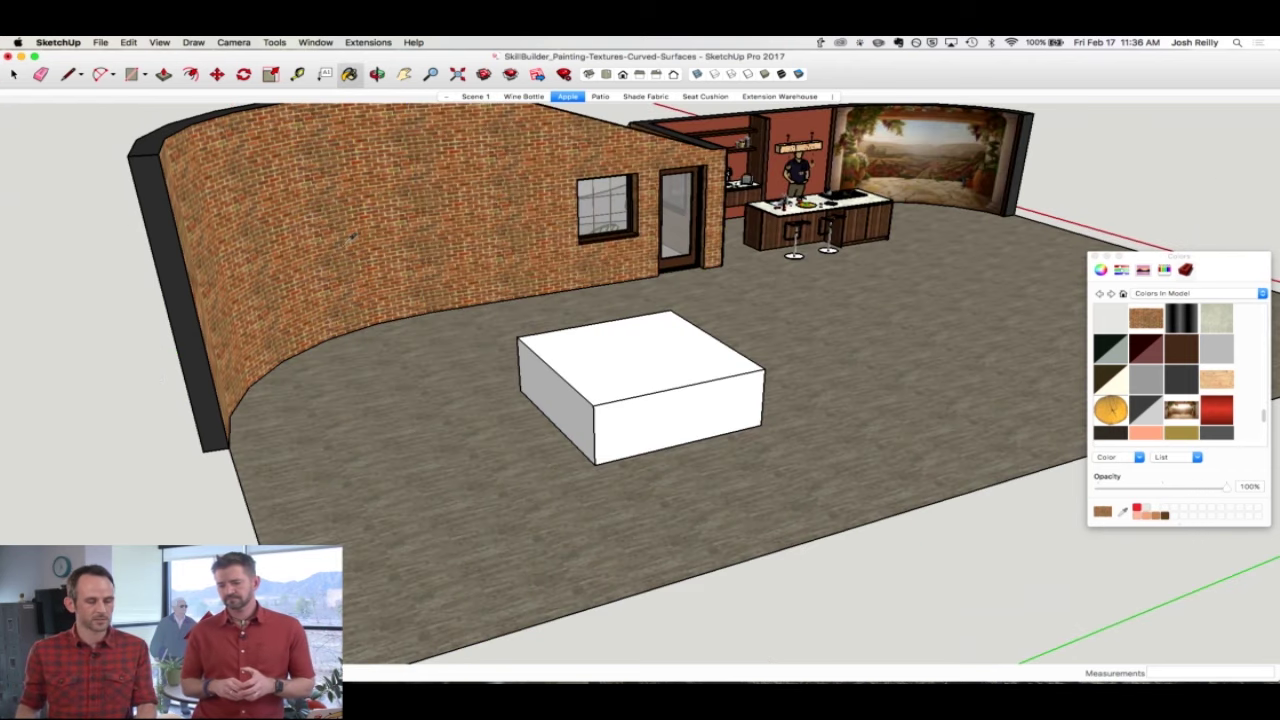
pyautogui.keyDown('super'); pyautogui.click(351, 237); pyautogui.keyUp('super')
pyautogui.click(578, 344)
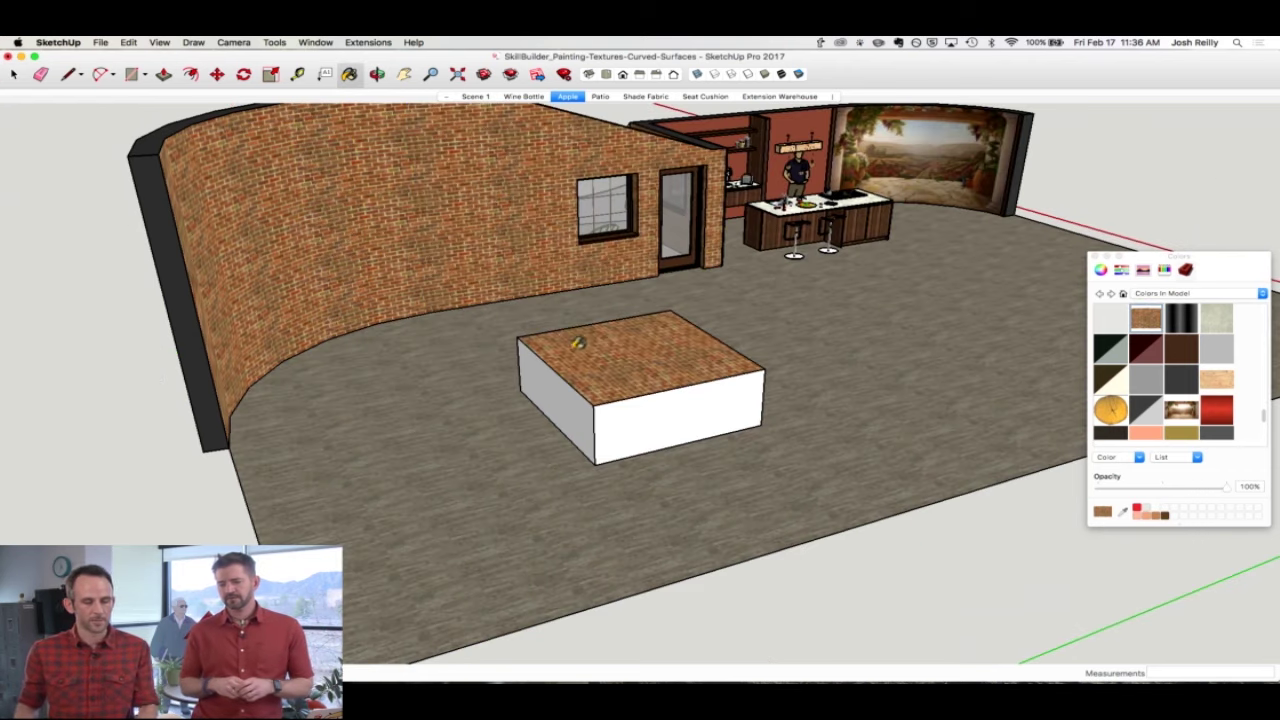
# Step: Show Entity Info, then drill into the curved wall's nested groups to inspect its face
pyautogui.click(318, 43)
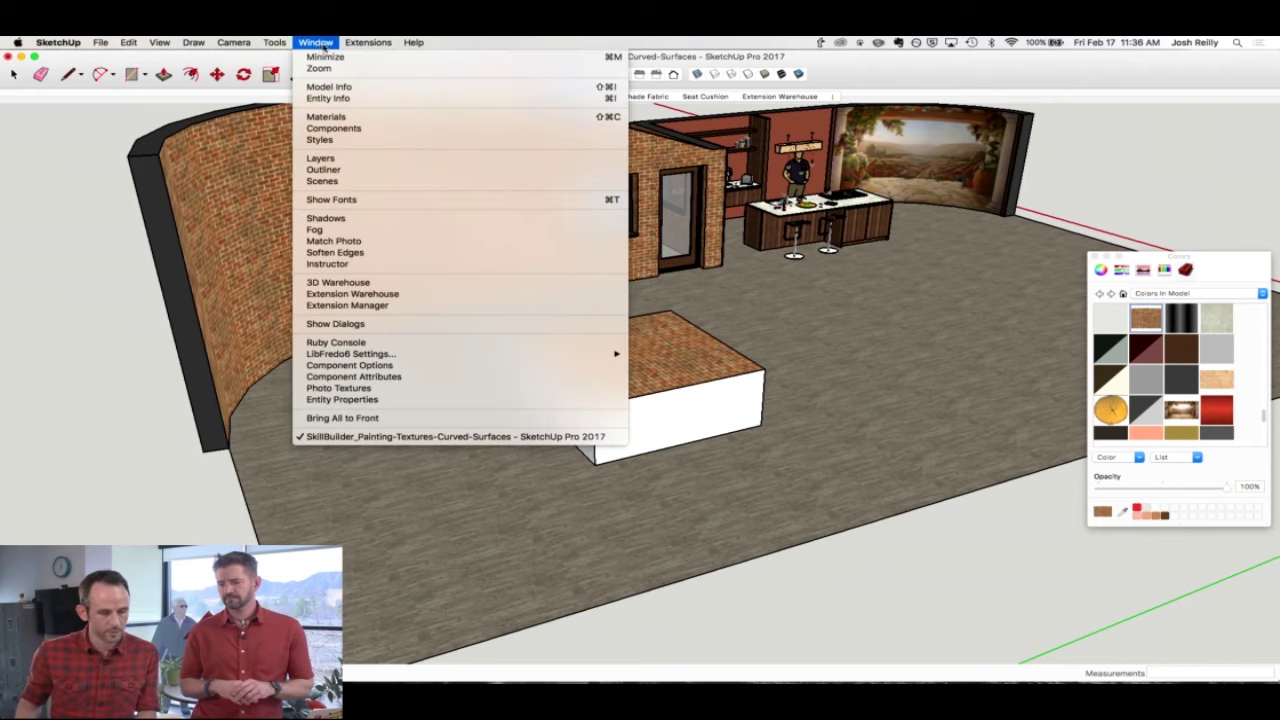
pyautogui.click(340, 94)
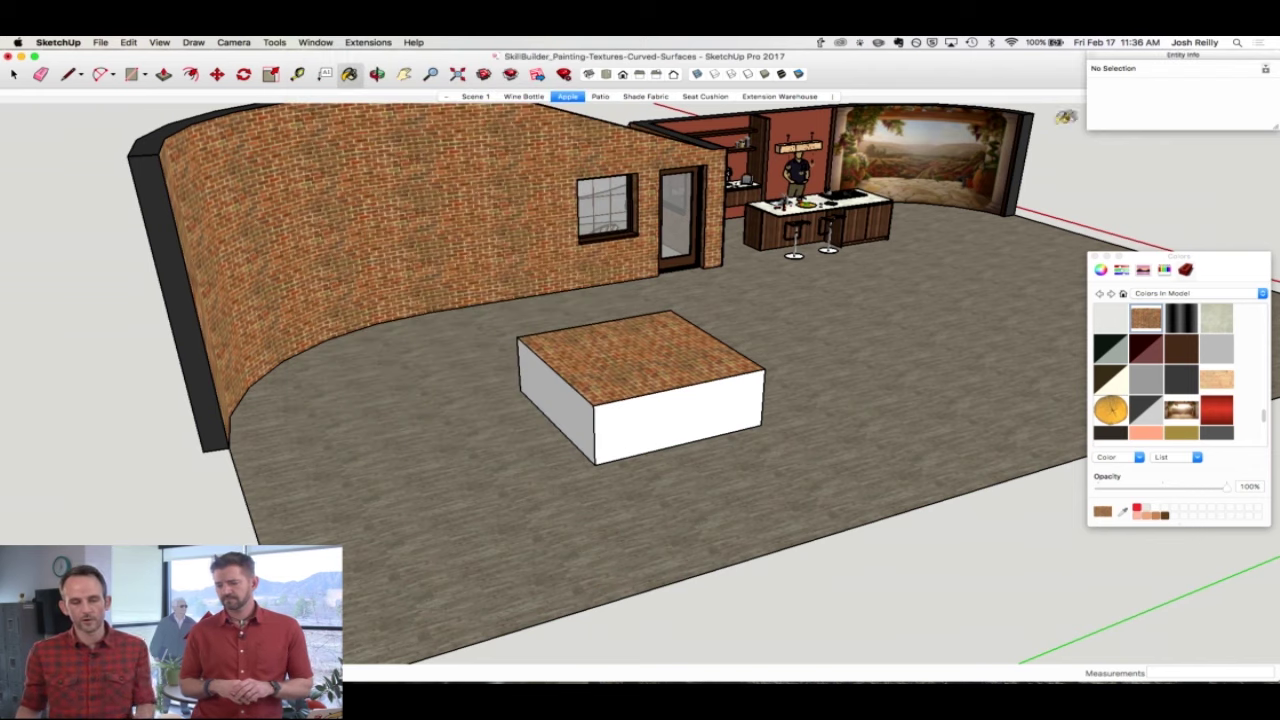
pyautogui.press('space')
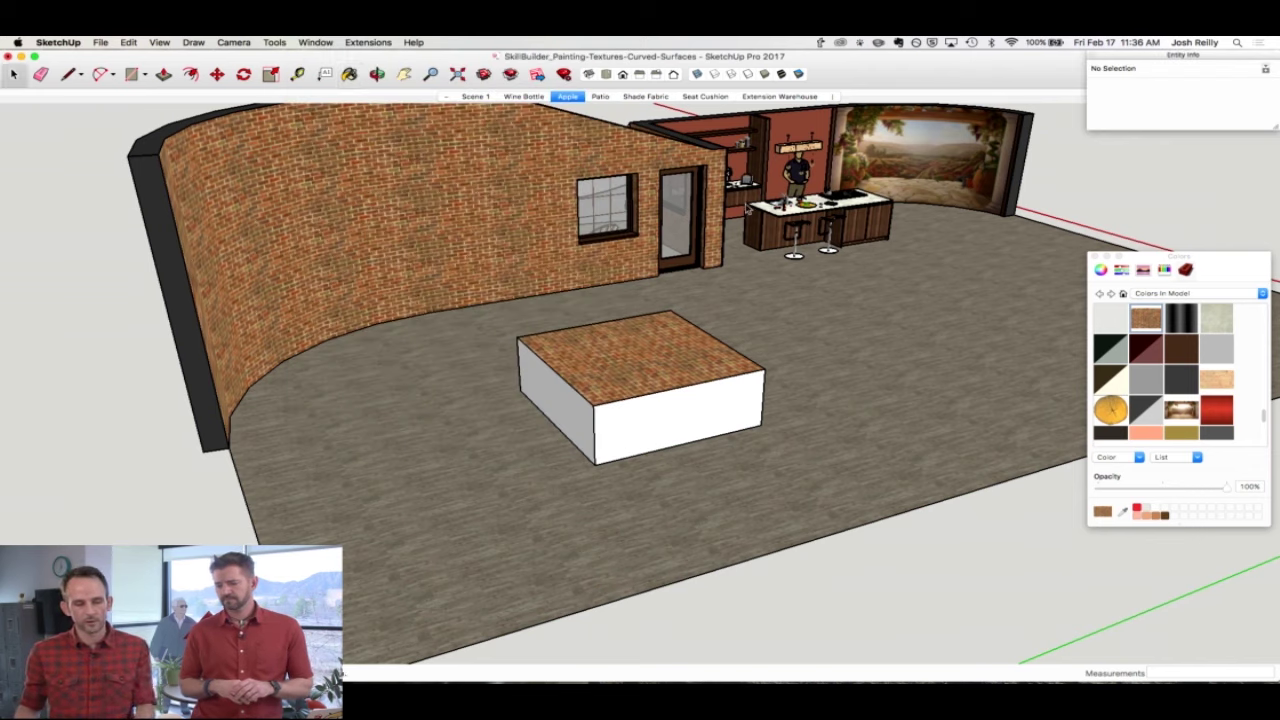
pyautogui.click(338, 231)
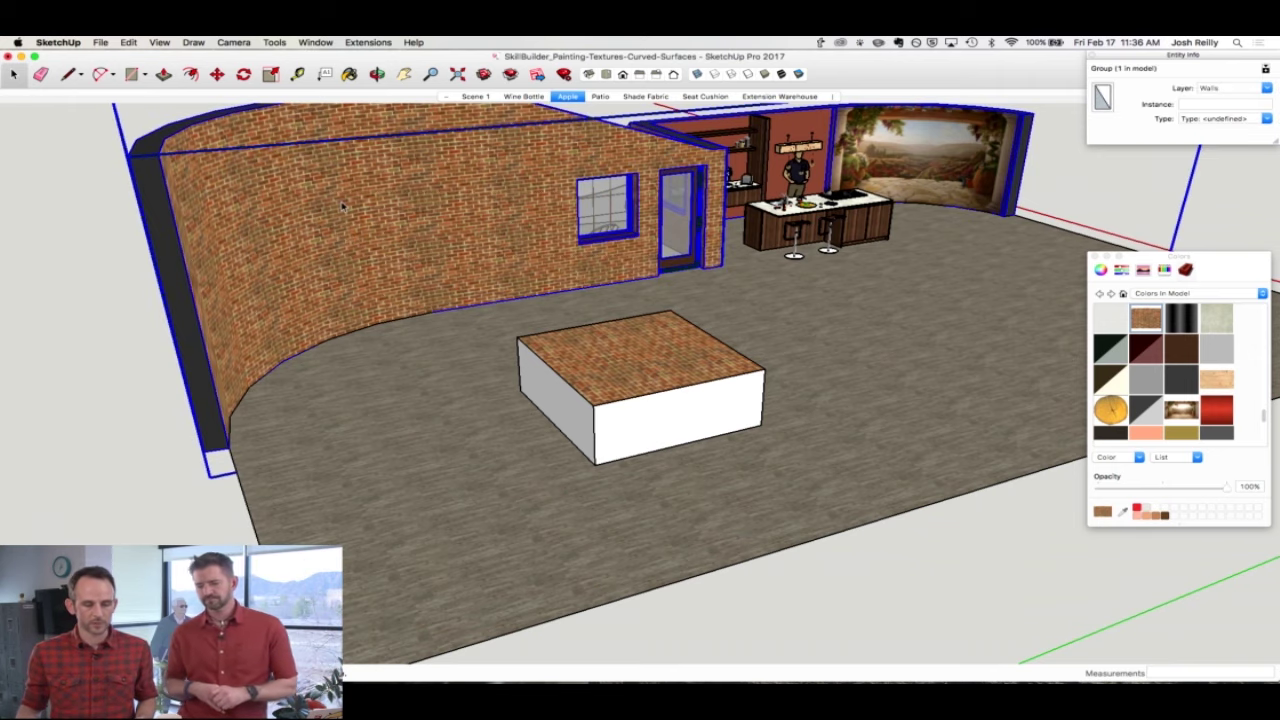
pyautogui.doubleClick(375, 213)
pyautogui.click(372, 214)
pyautogui.doubleClick(372, 214)
pyautogui.click(400, 212)
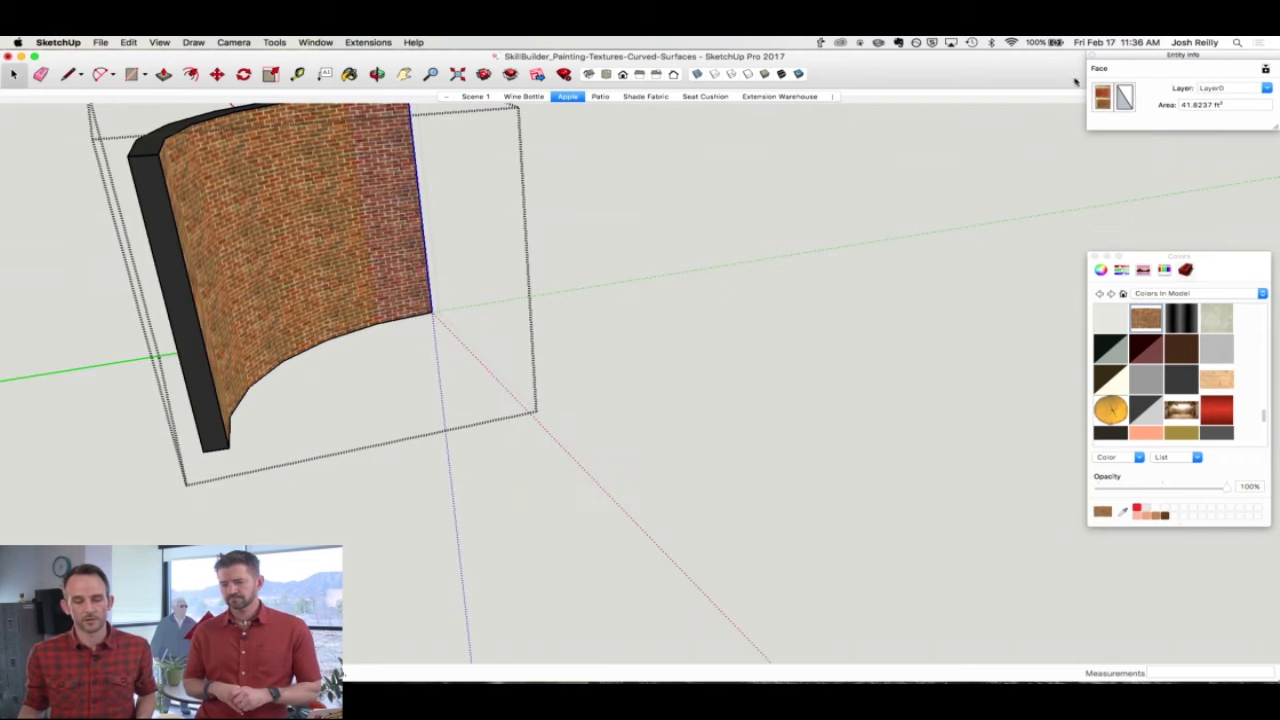
pyautogui.click(767, 121)
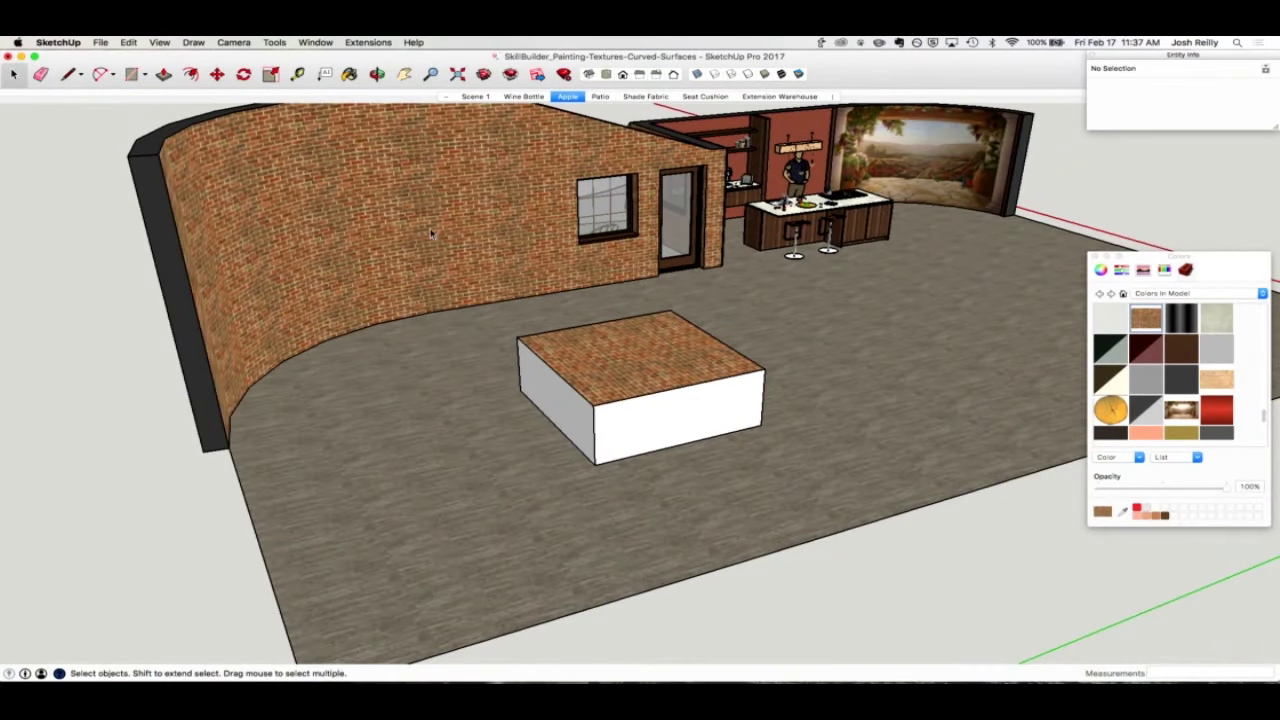
# Step: Pick the Paint Bucket and hold Command to switch to the sample-material eyedropper
pyautogui.click(349, 74)
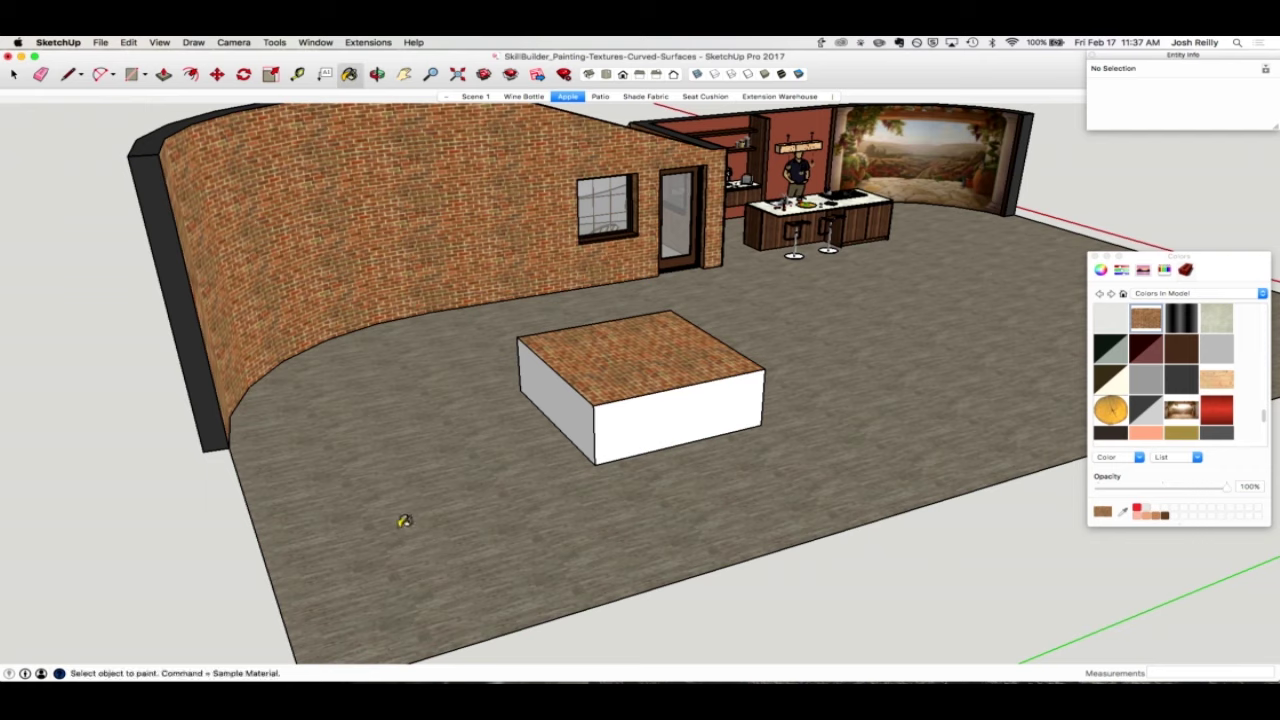
pyautogui.press('super')
pyautogui.press('super')
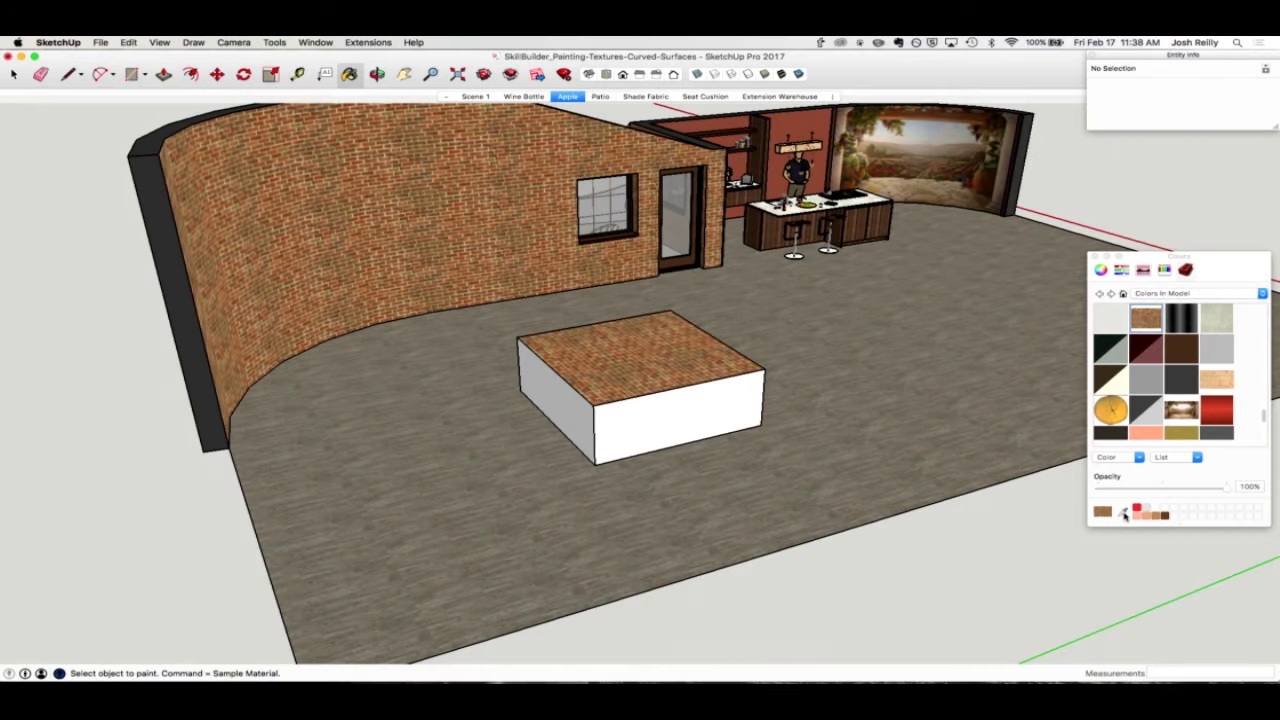
# Step: Paint the box's front with the brick colour sampled from its top, and its left side dark grey-brown
pyautogui.click(1123, 513)
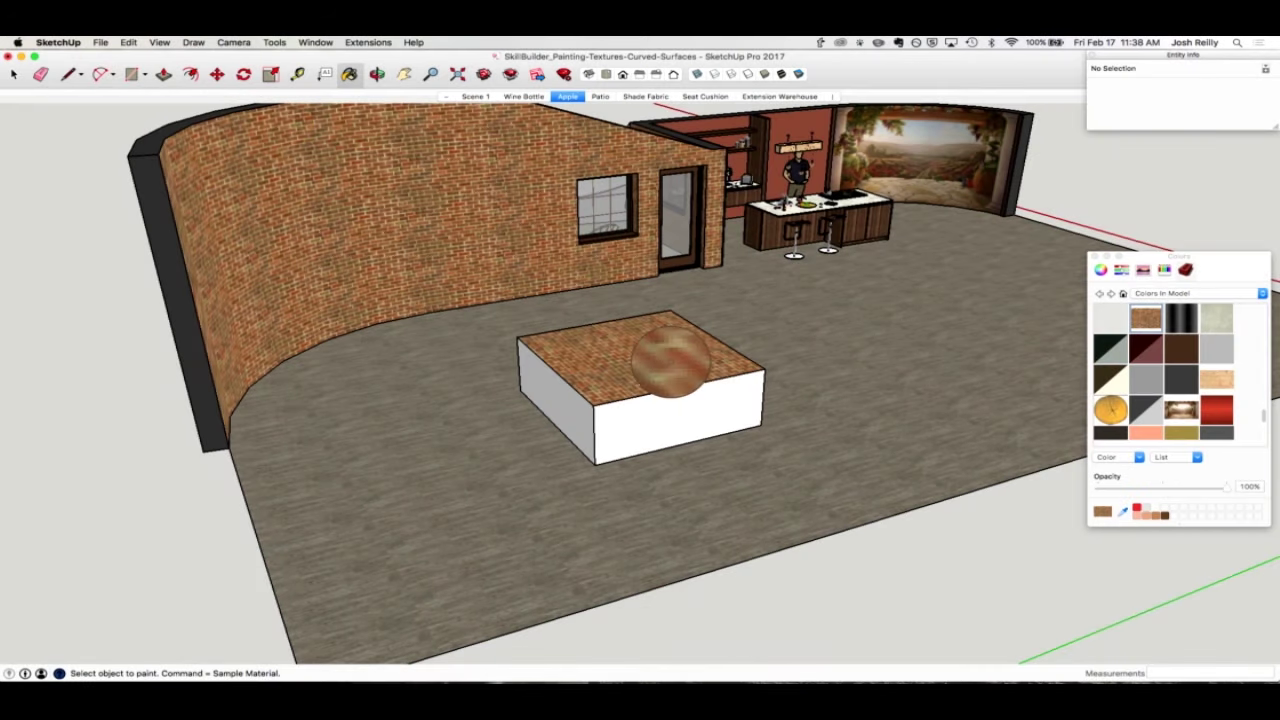
pyautogui.click(673, 362)
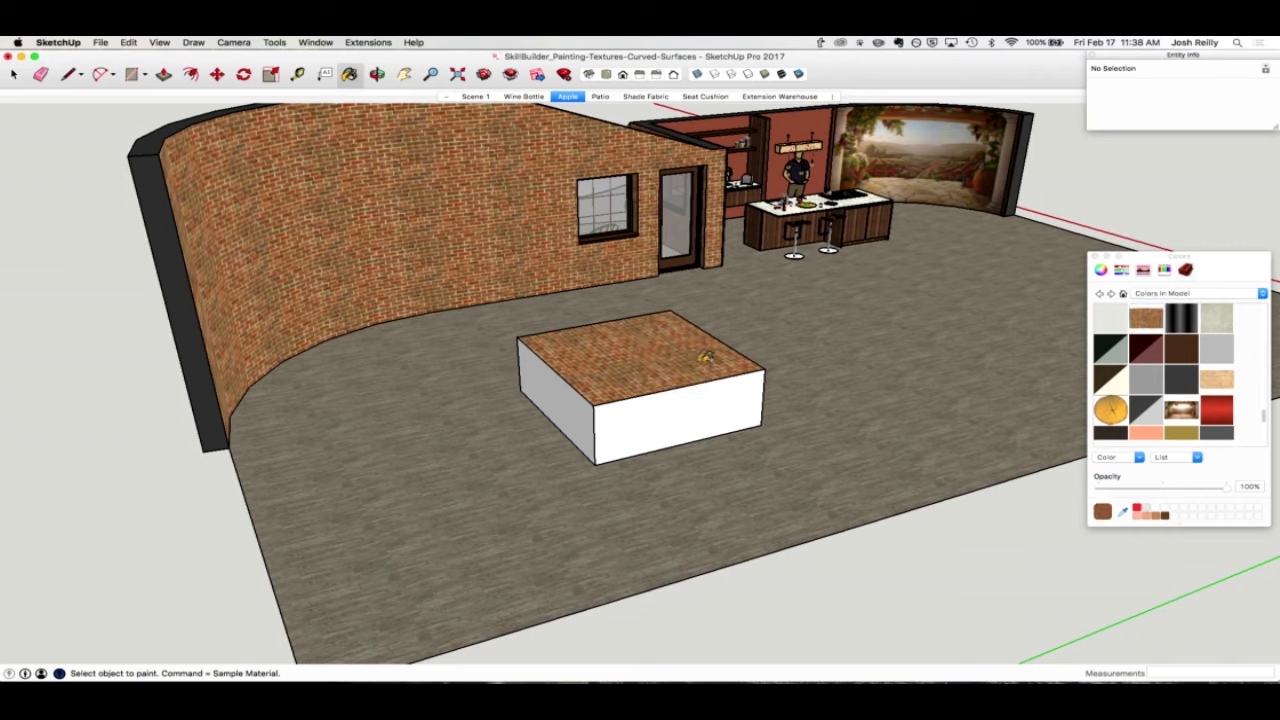
pyautogui.click(715, 395)
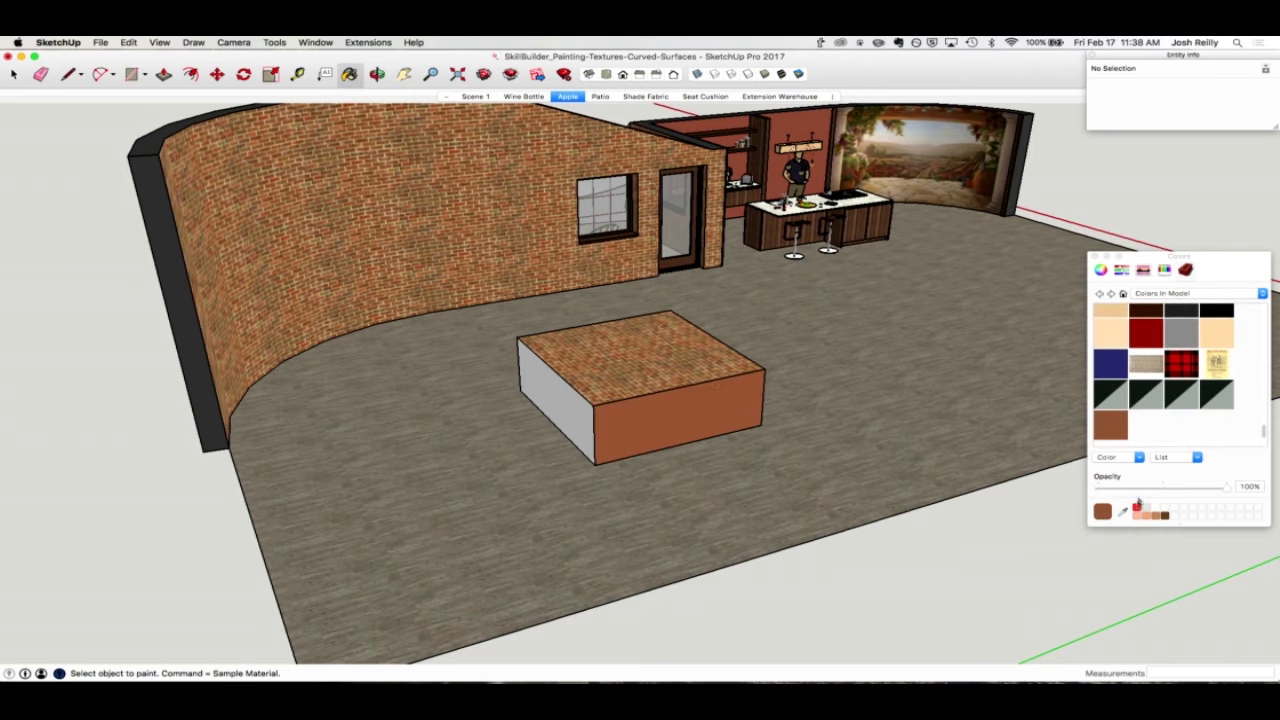
pyautogui.click(1122, 511)
pyautogui.click(556, 393)
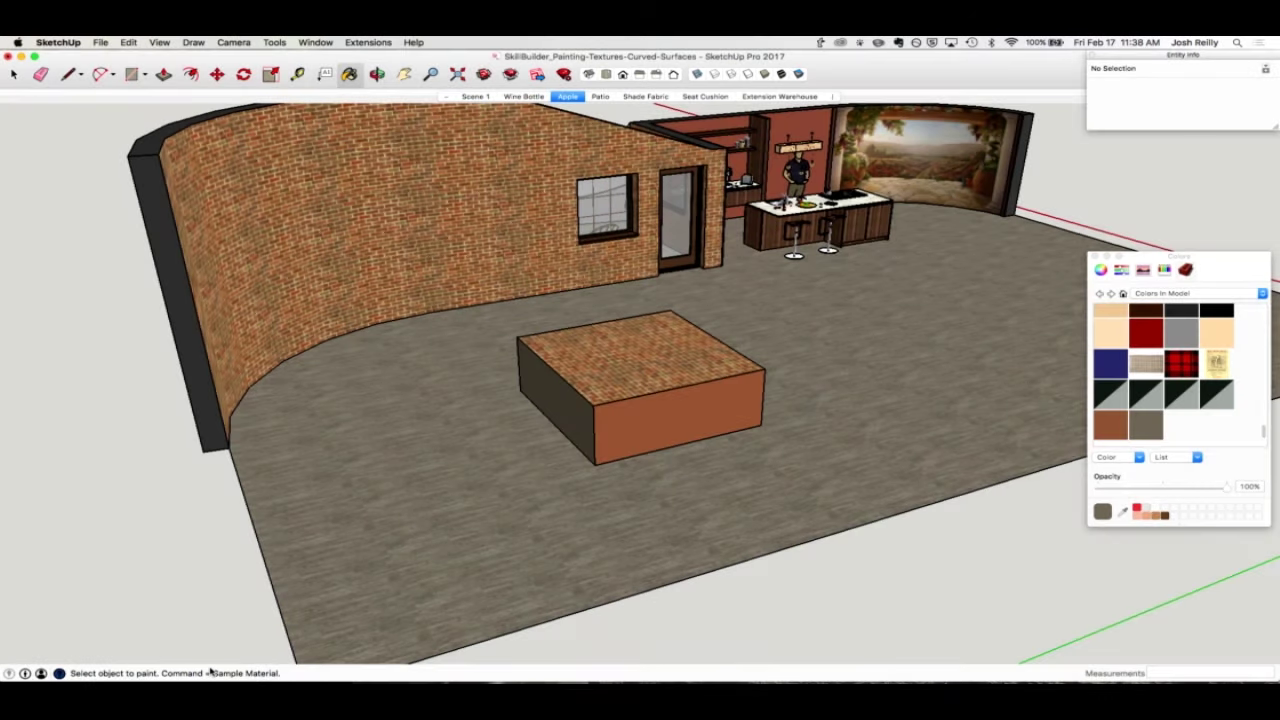
pyautogui.press('super+q')
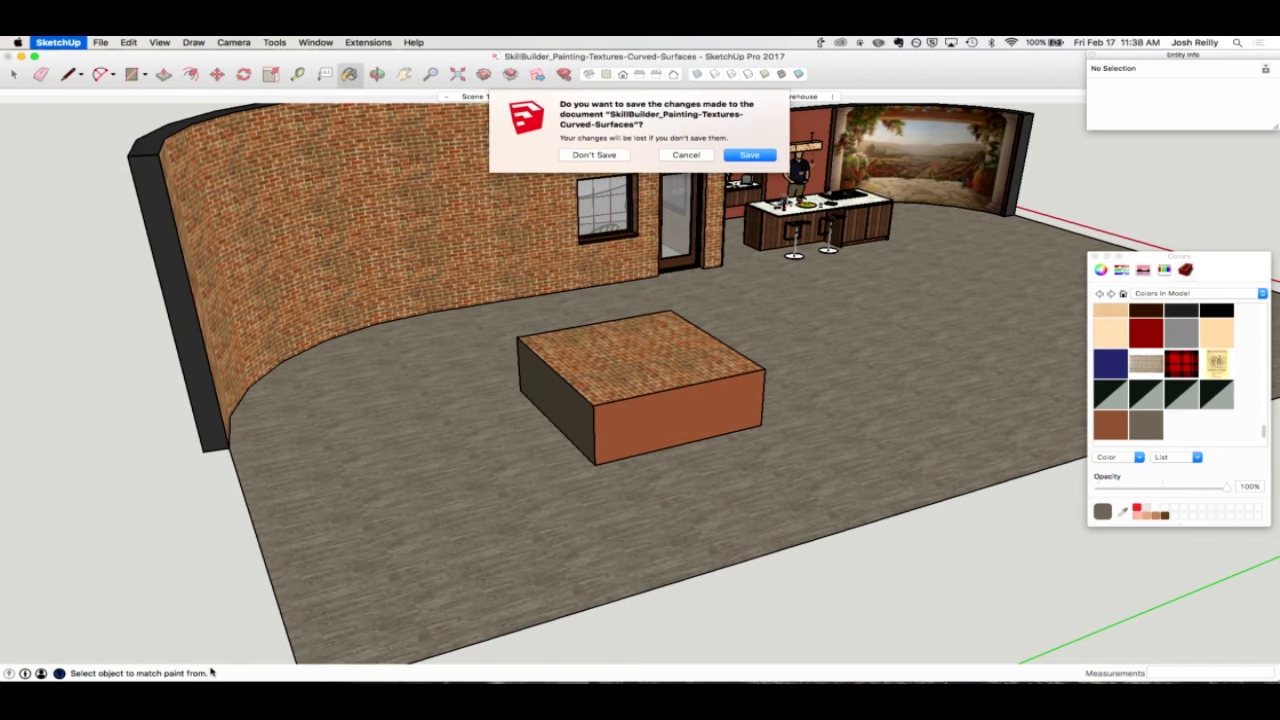
pyautogui.click(686, 155)
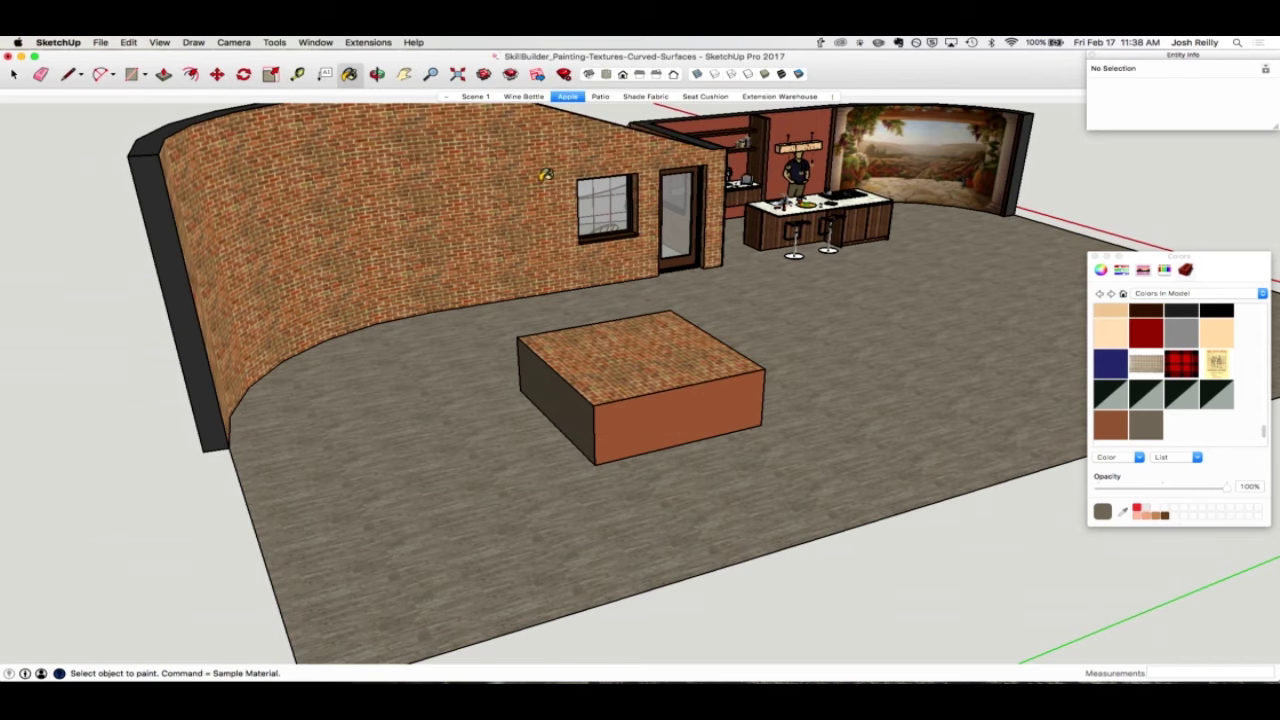